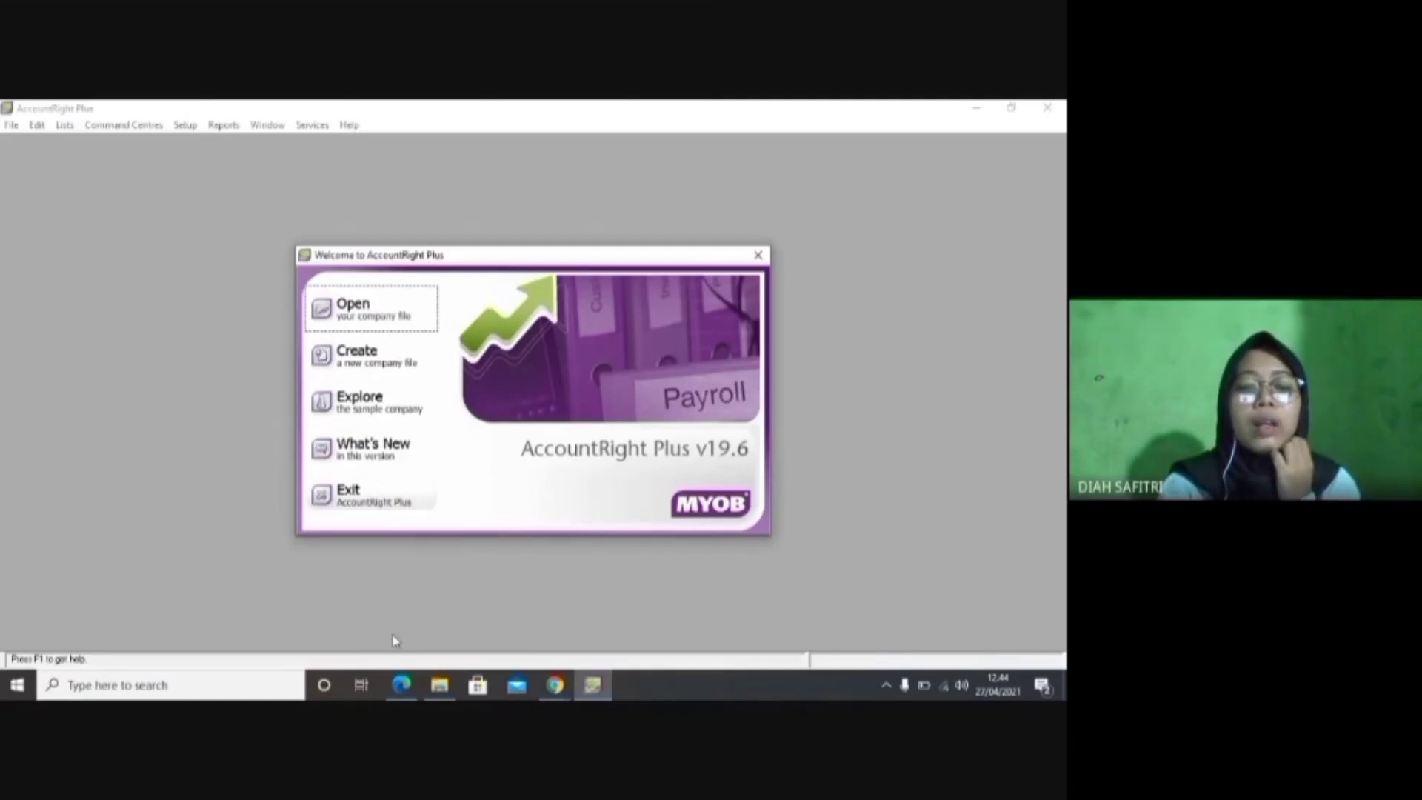
Look at the company details in the assignment PDF, then start a new company file and proceed to the company information page.
left_click(401, 685)
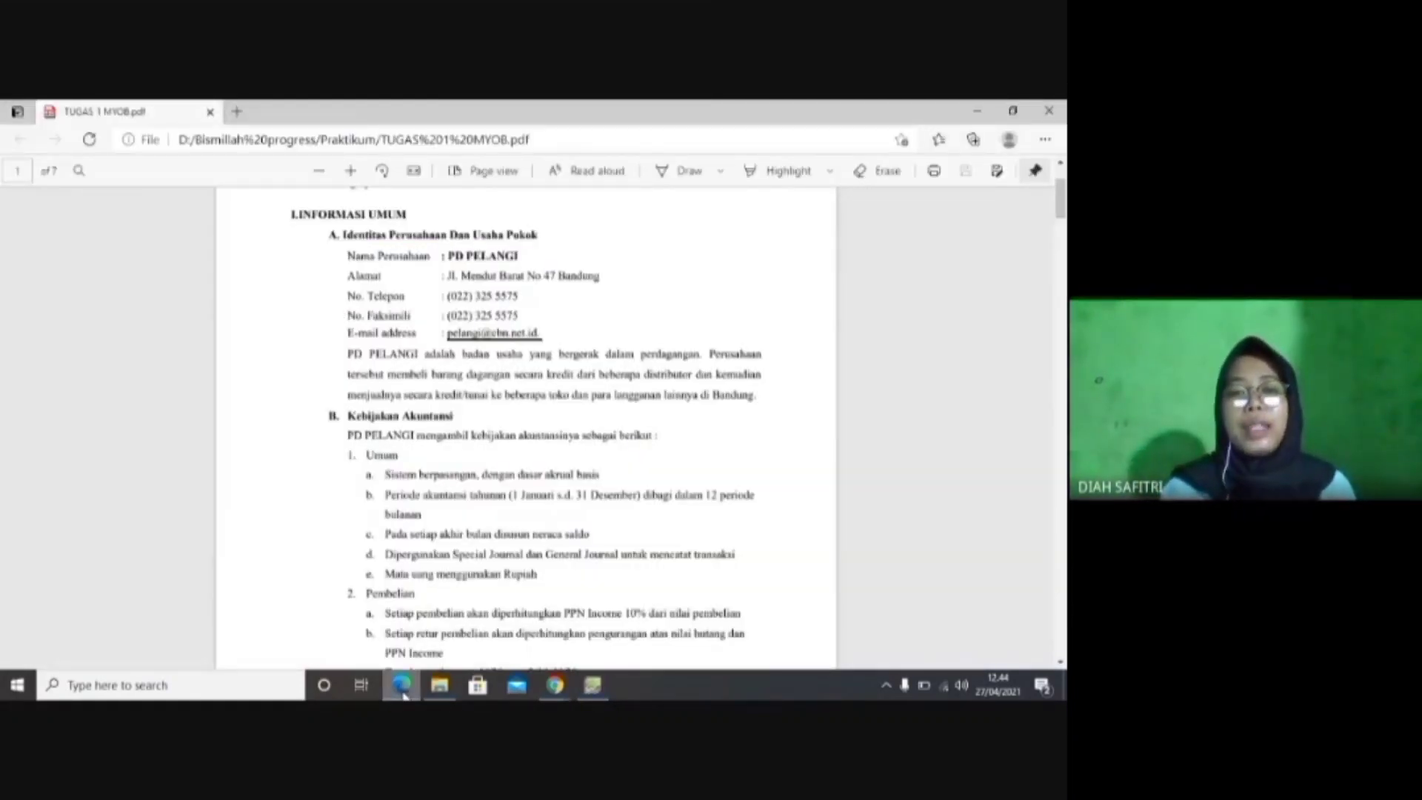
left_click(601, 685)
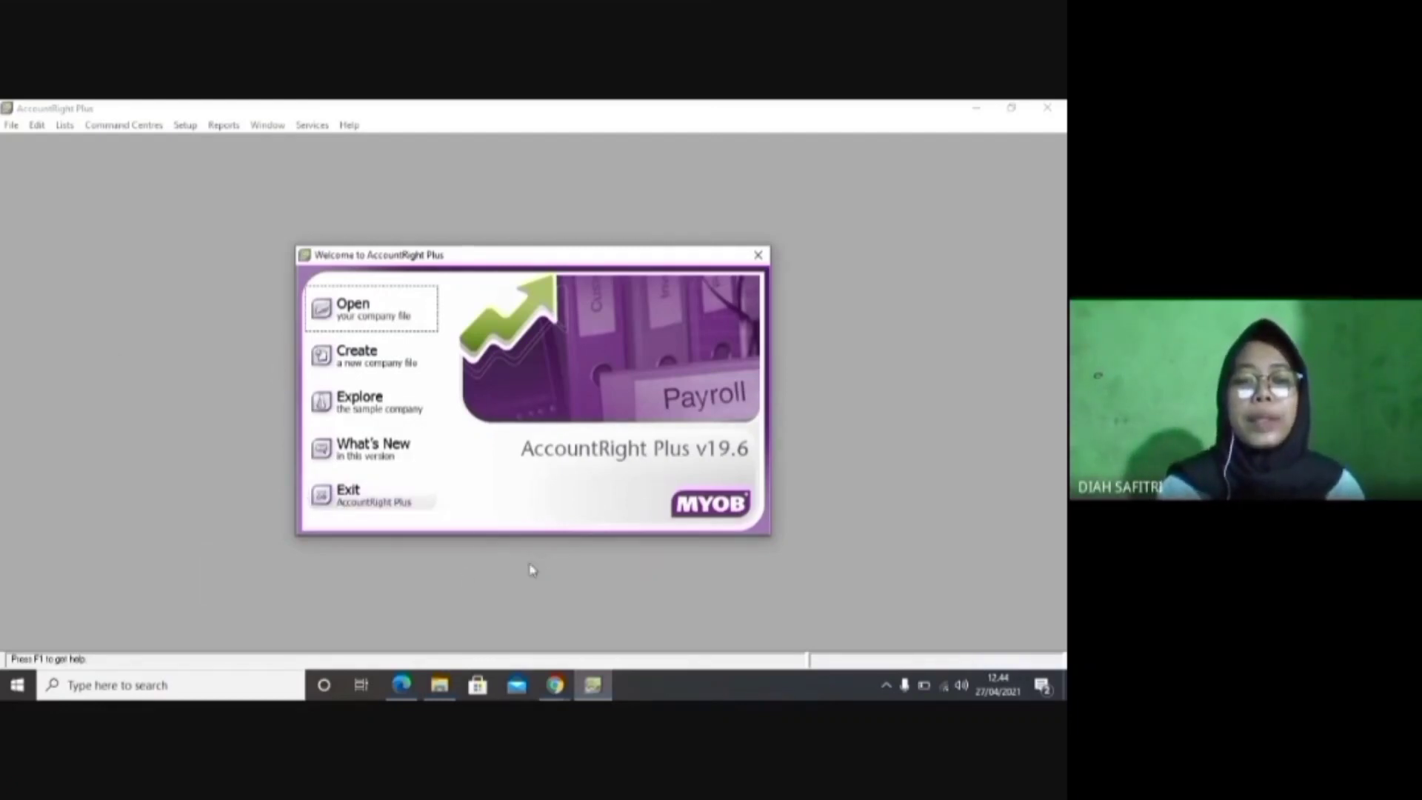
left_click(366, 361)
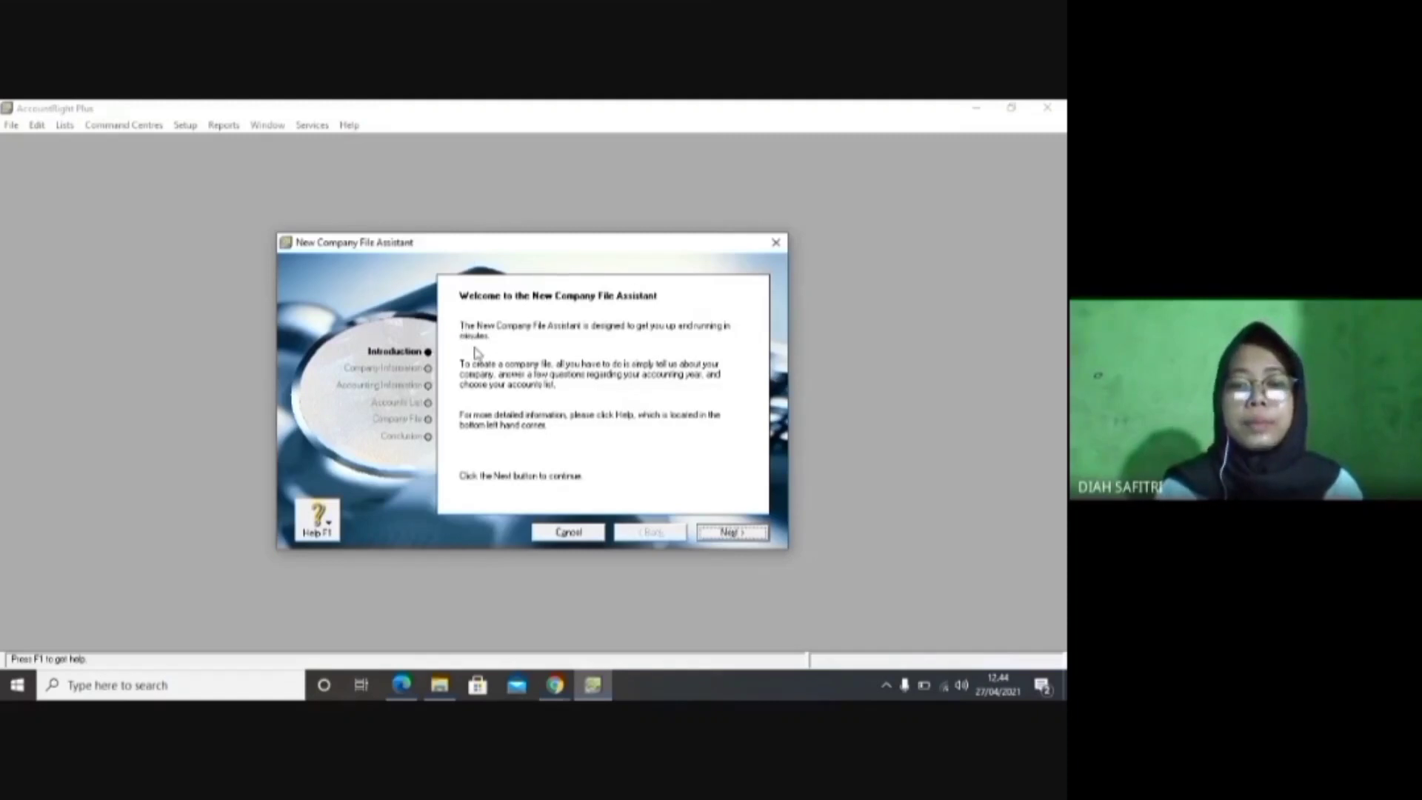
left_click(729, 532)
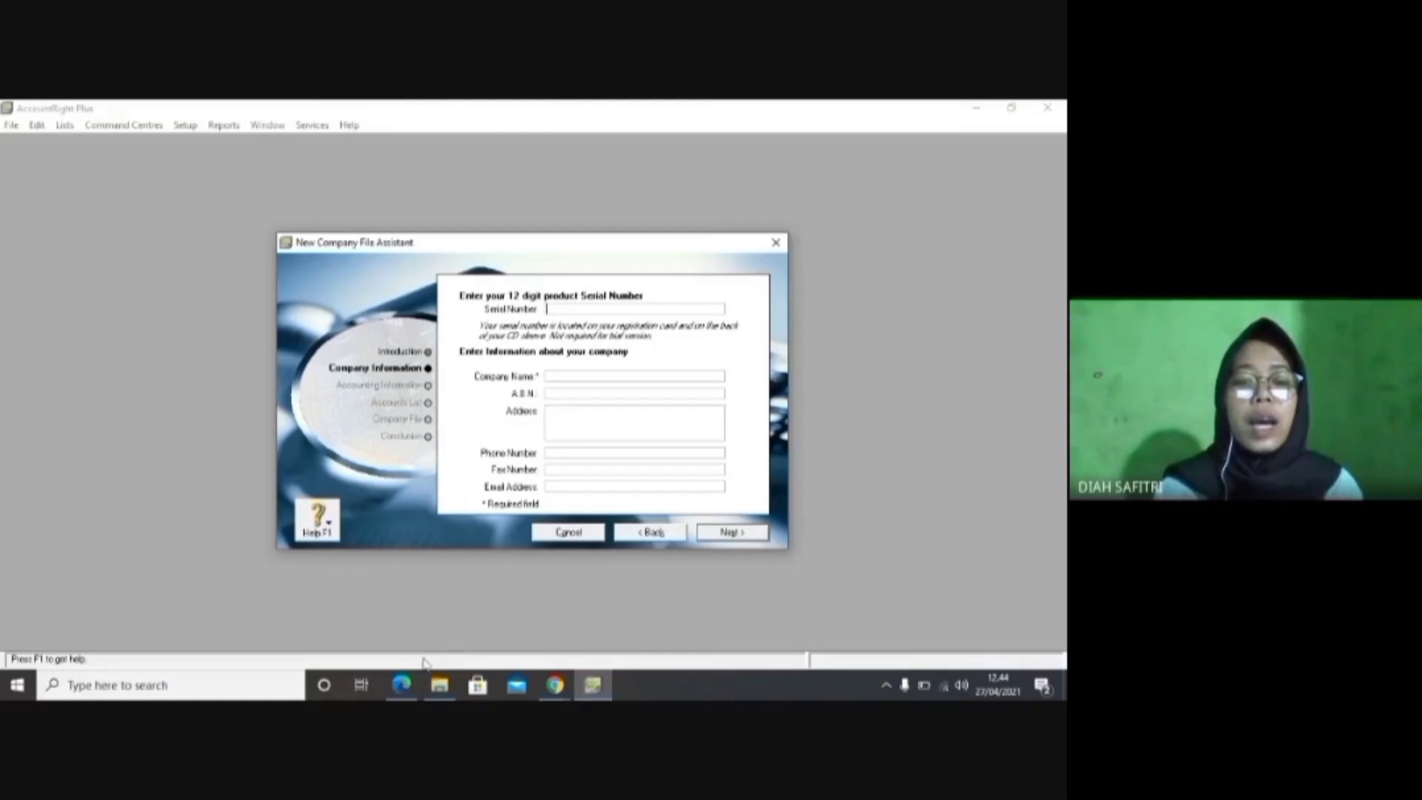
Enter PD PELANGI as the company name, checking it against the assignment PDF.
left_click(411, 689)
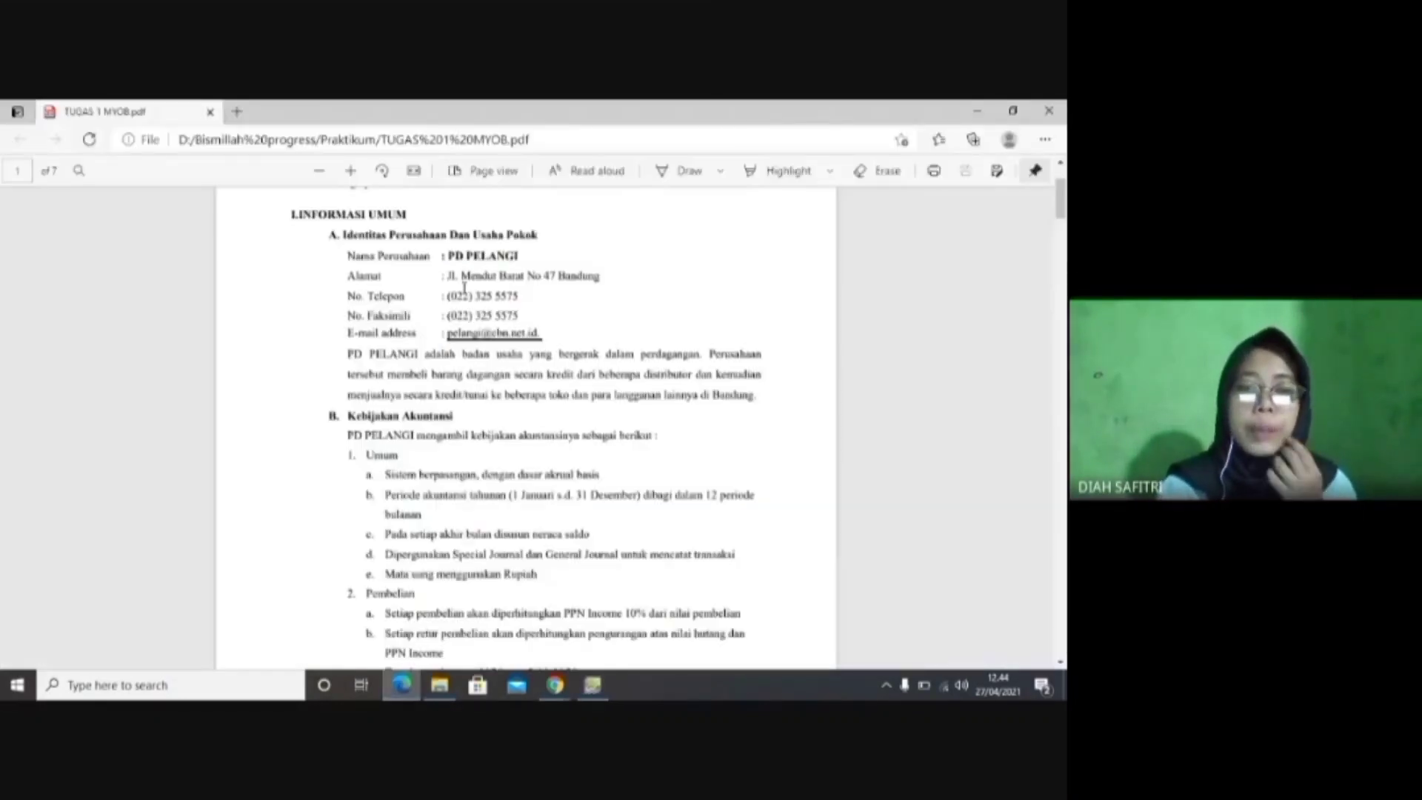
left_click(592, 685)
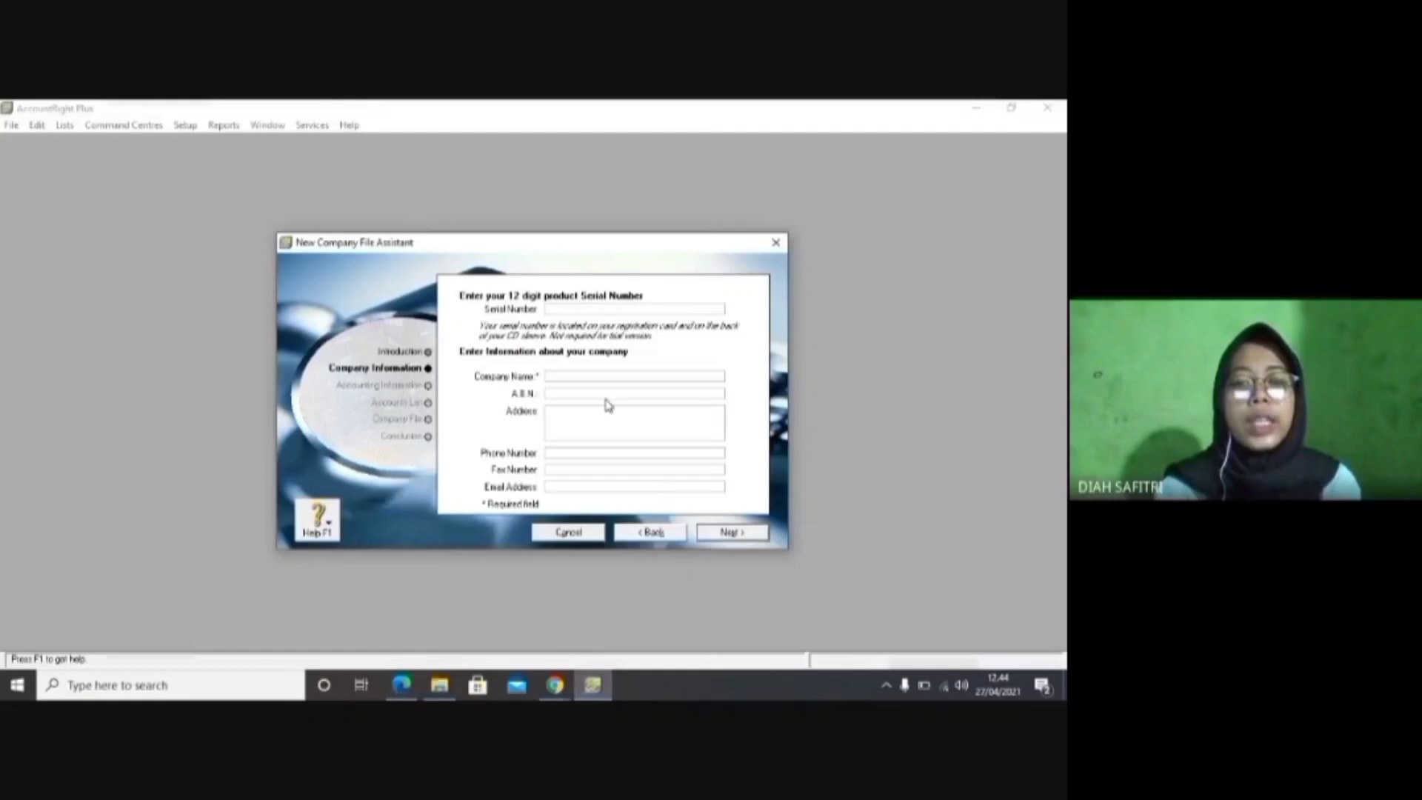
left_click(410, 689)
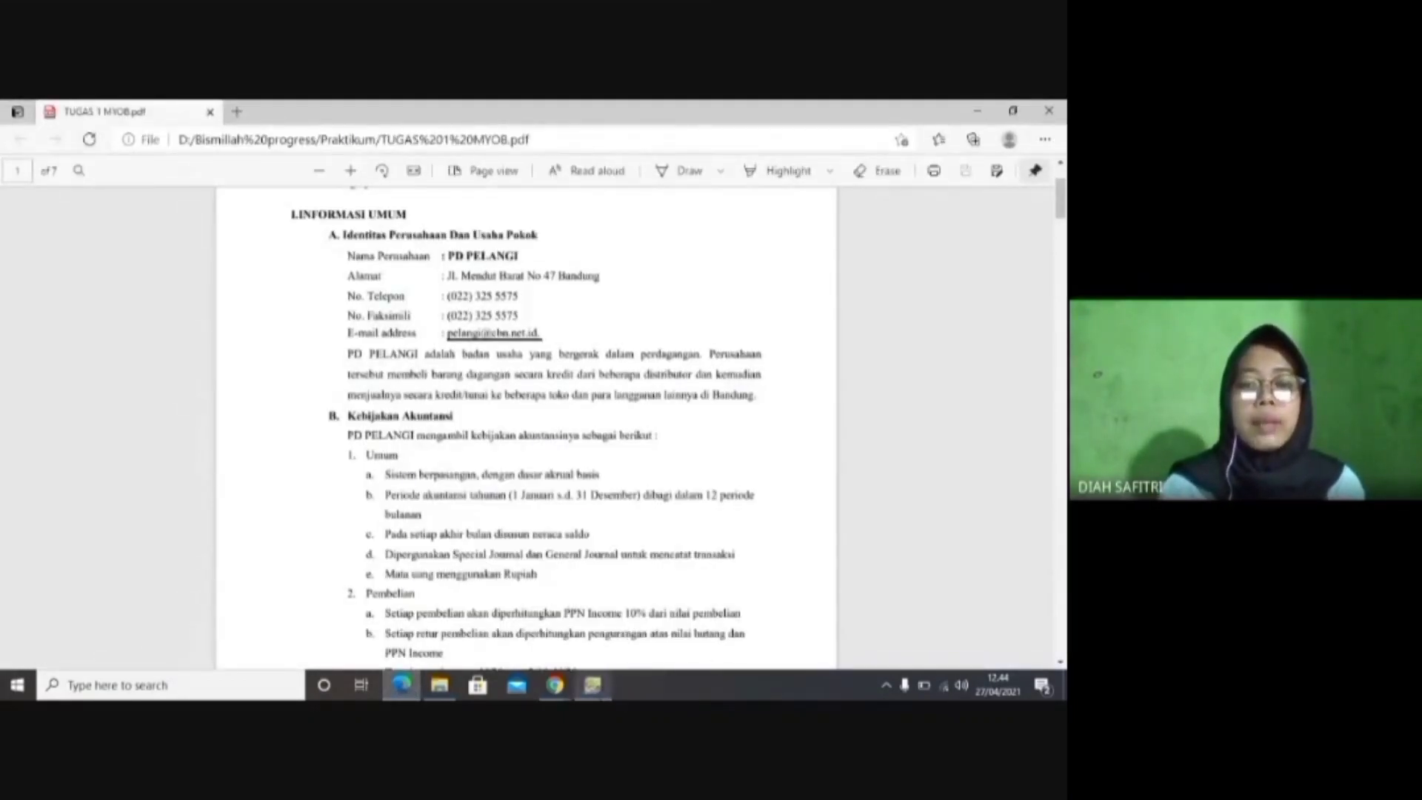
left_click(592, 685)
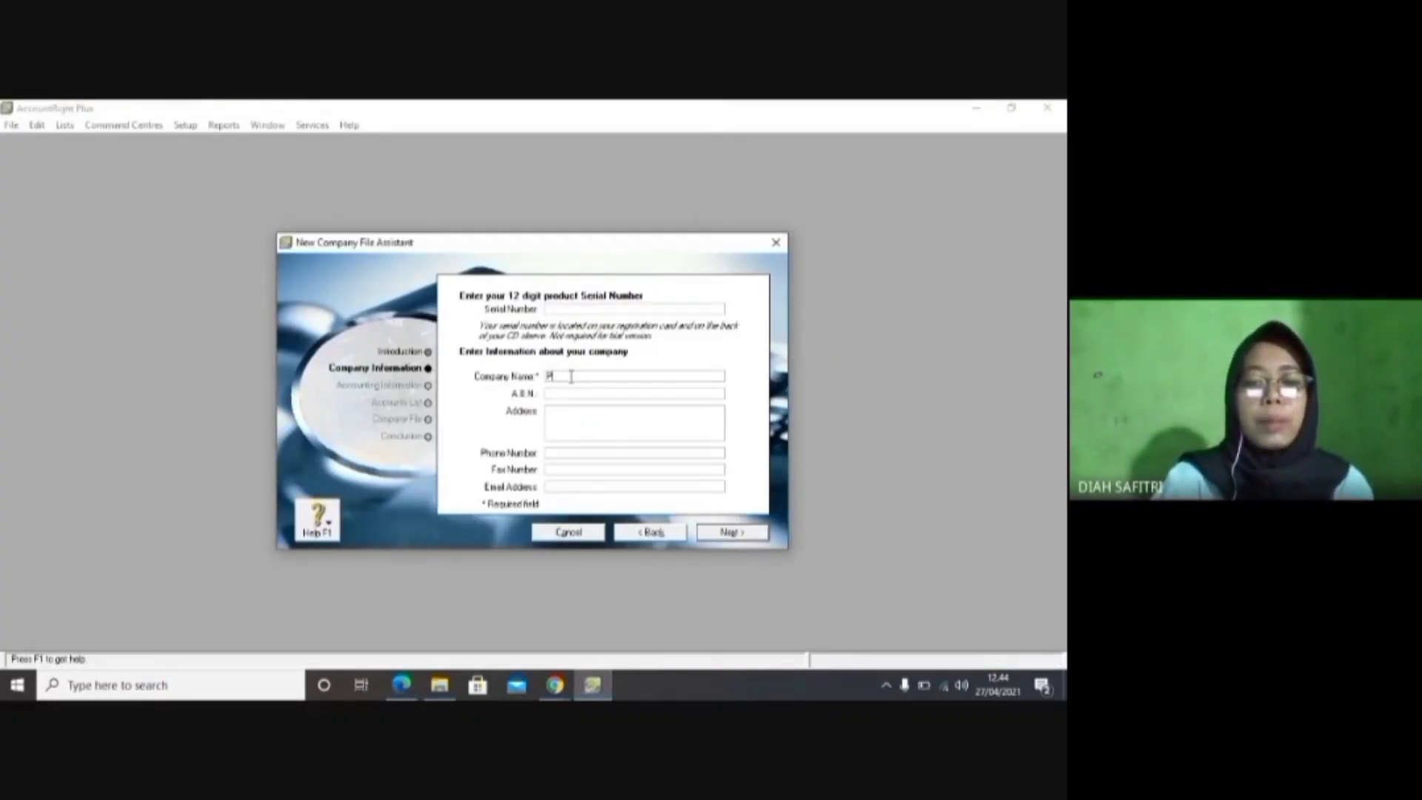
left_click(570, 377)
type("PD PE")
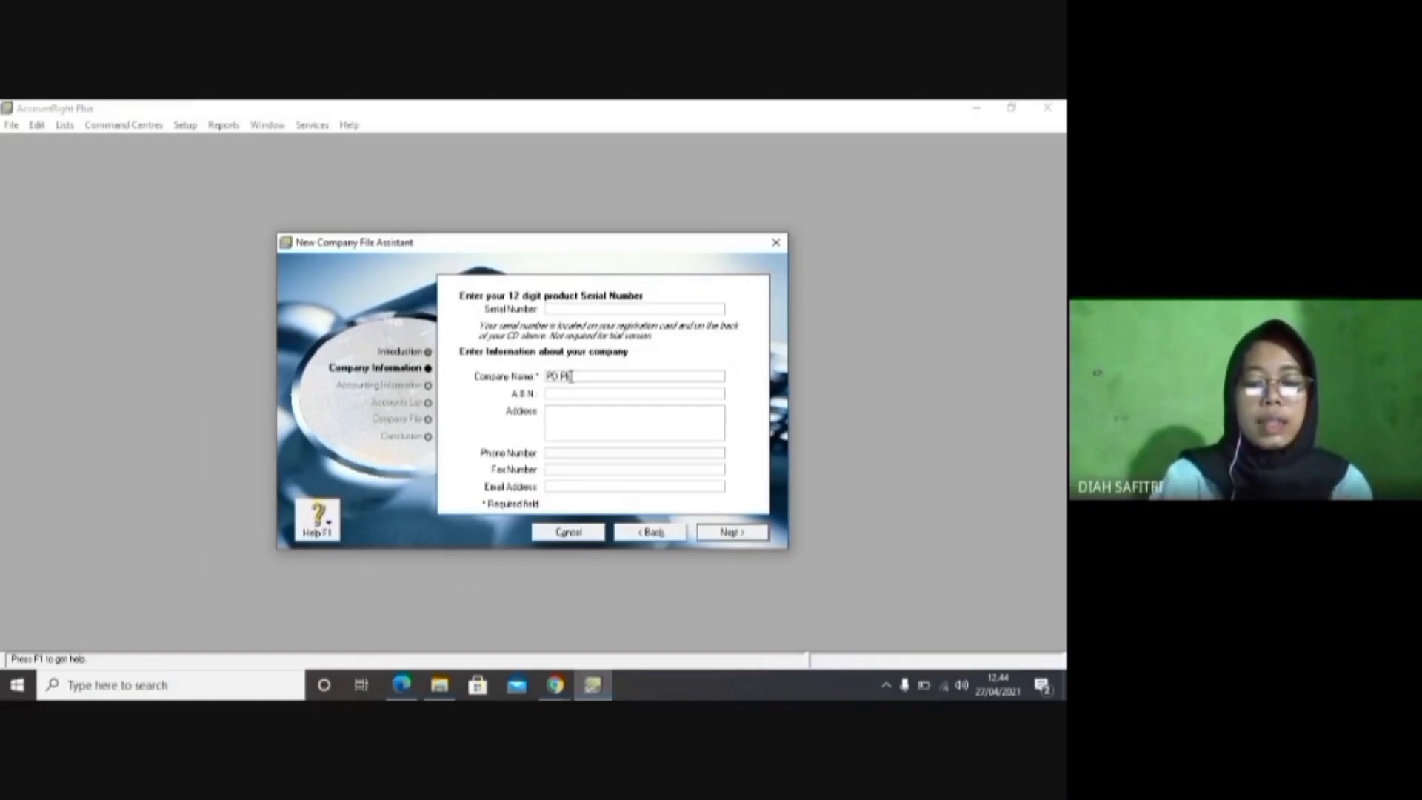
type("LANGI")
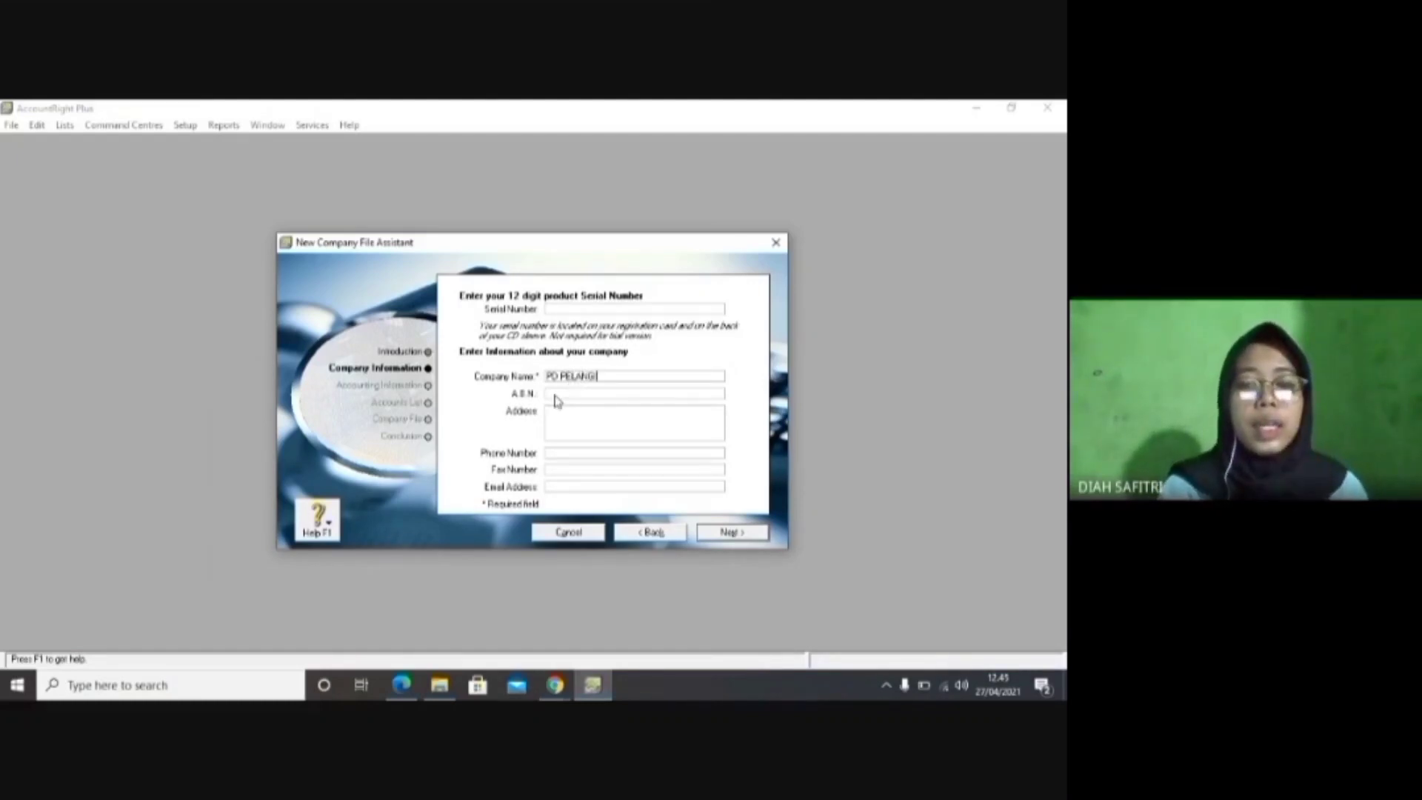
Fill in the company's address, phone number, fax number and email address from the assignment PDF, and proceed to the accounting information.
left_click(554, 395)
left_click(402, 687)
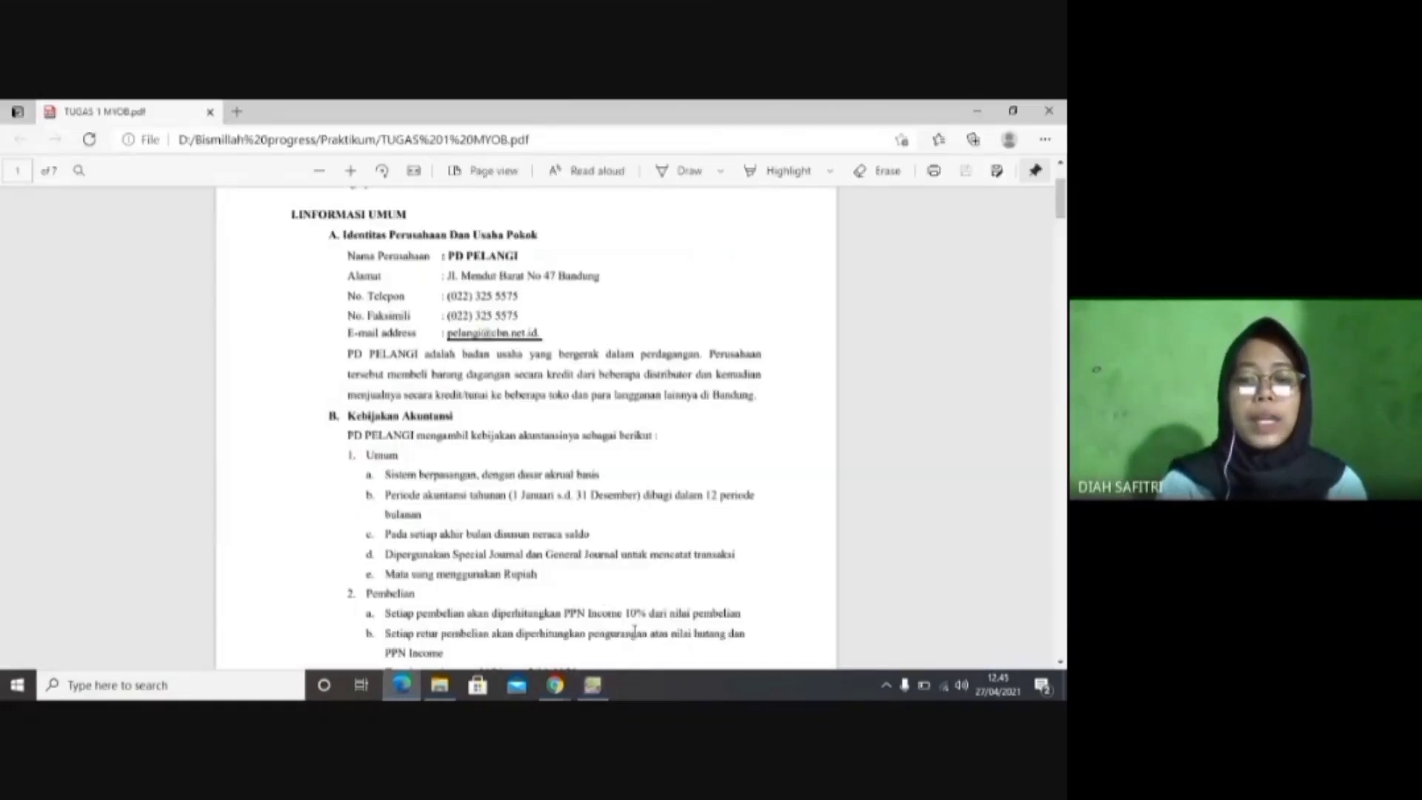
left_click(592, 684)
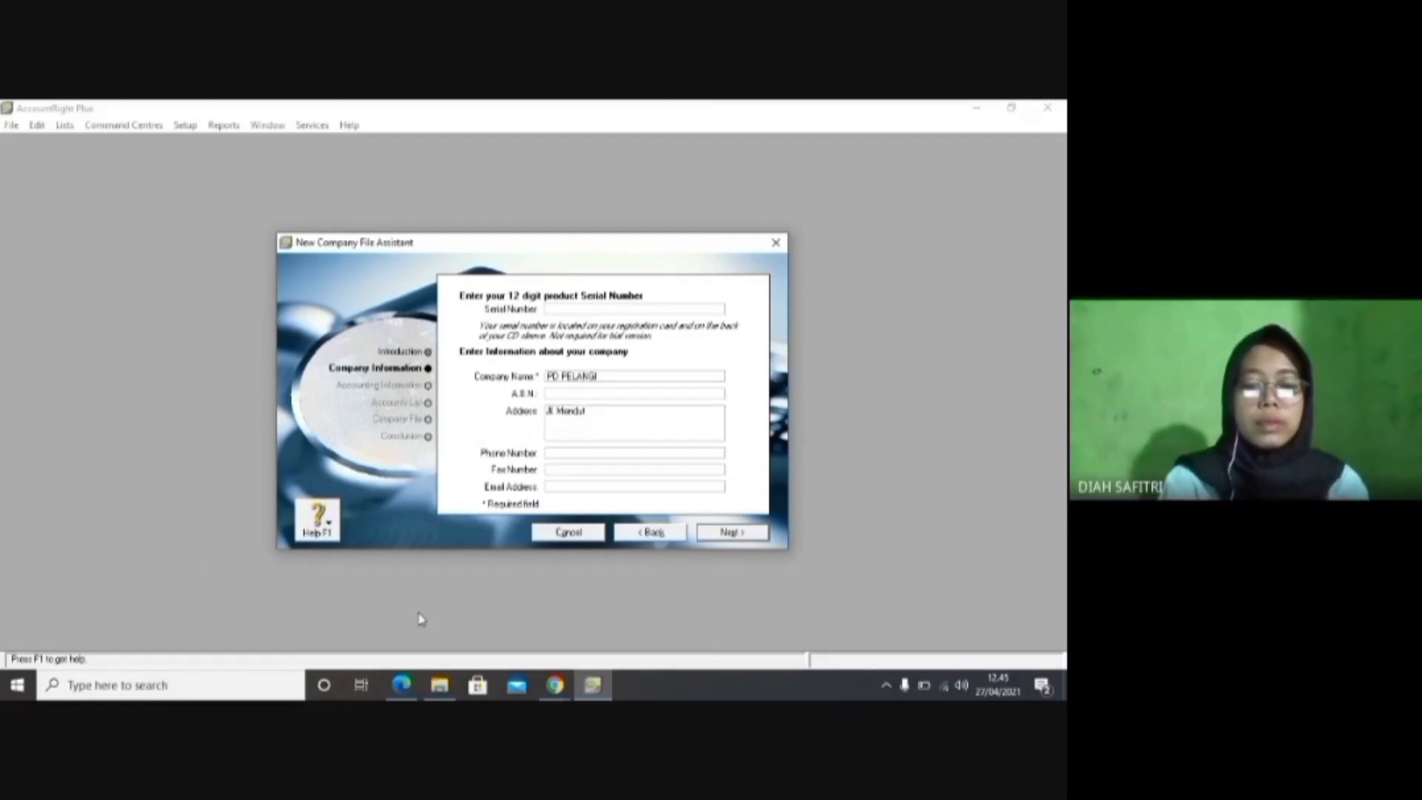
left_click(401, 685)
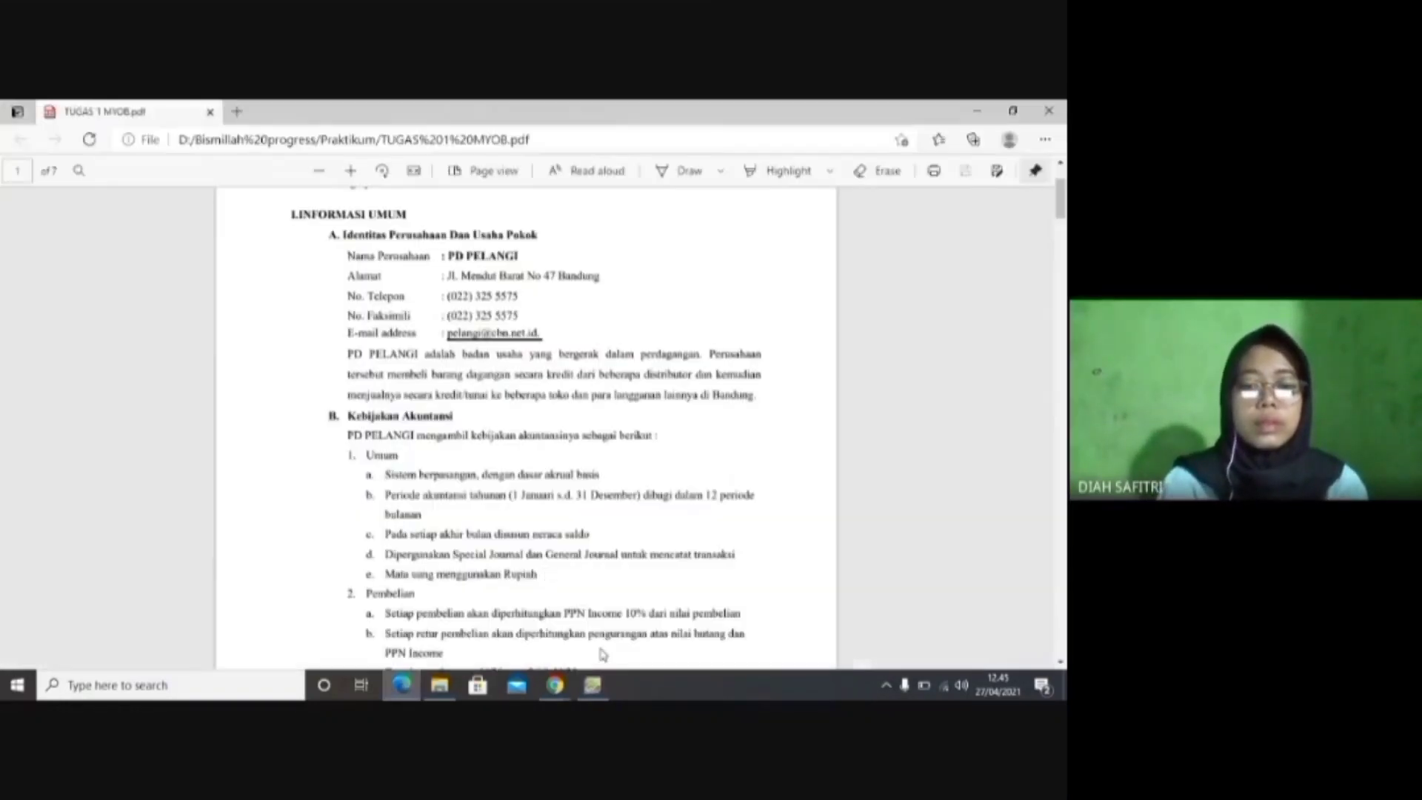
left_click(593, 684)
type("BA")
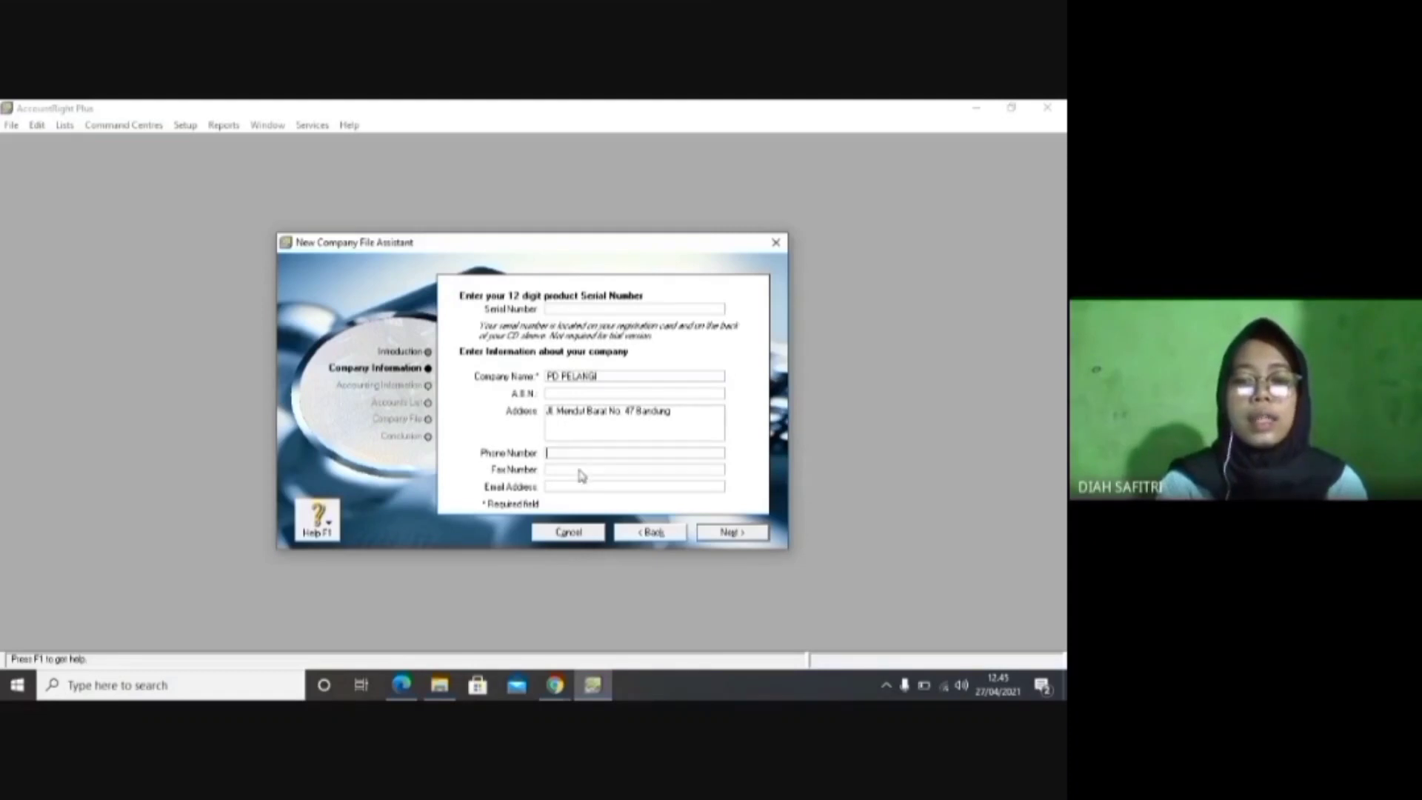
left_click(411, 688)
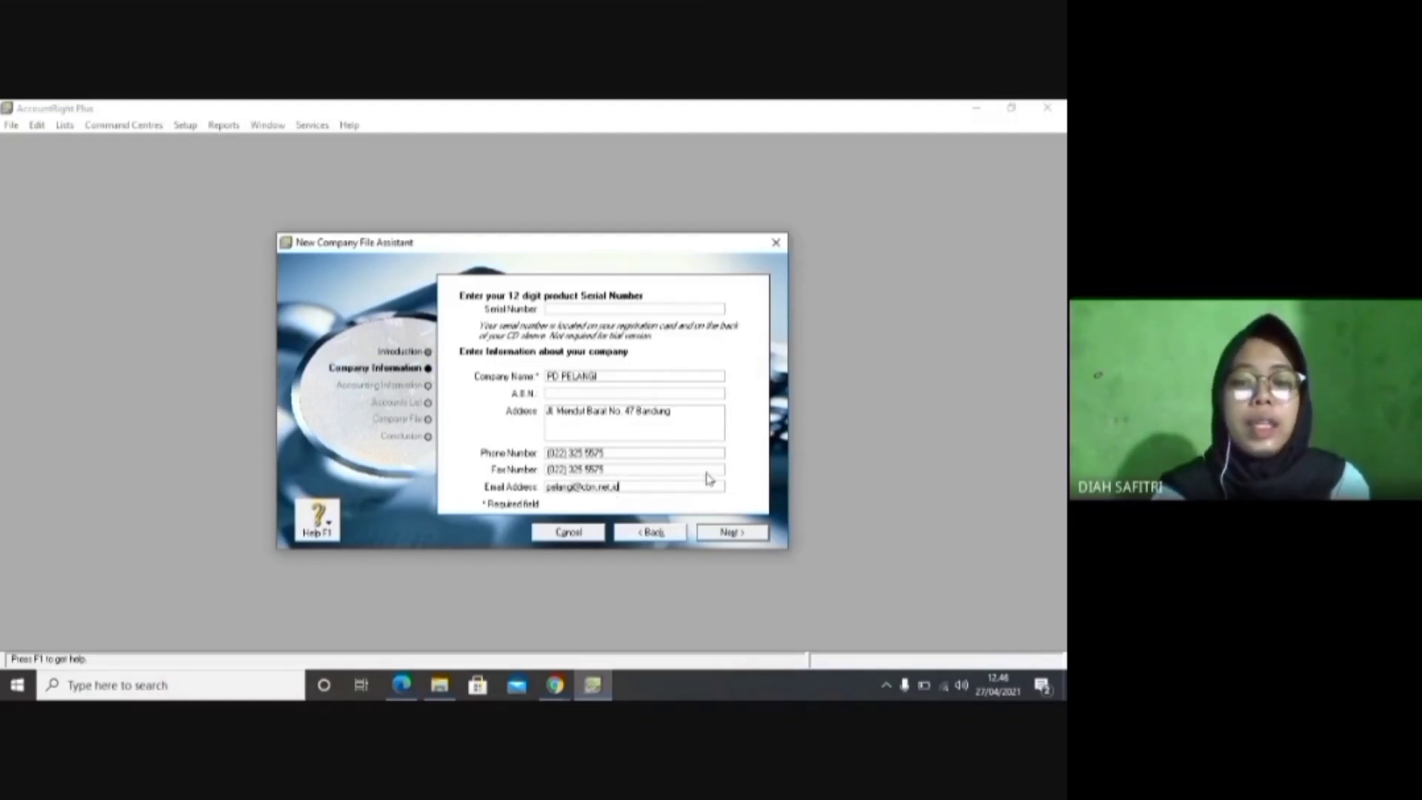
left_click(756, 538)
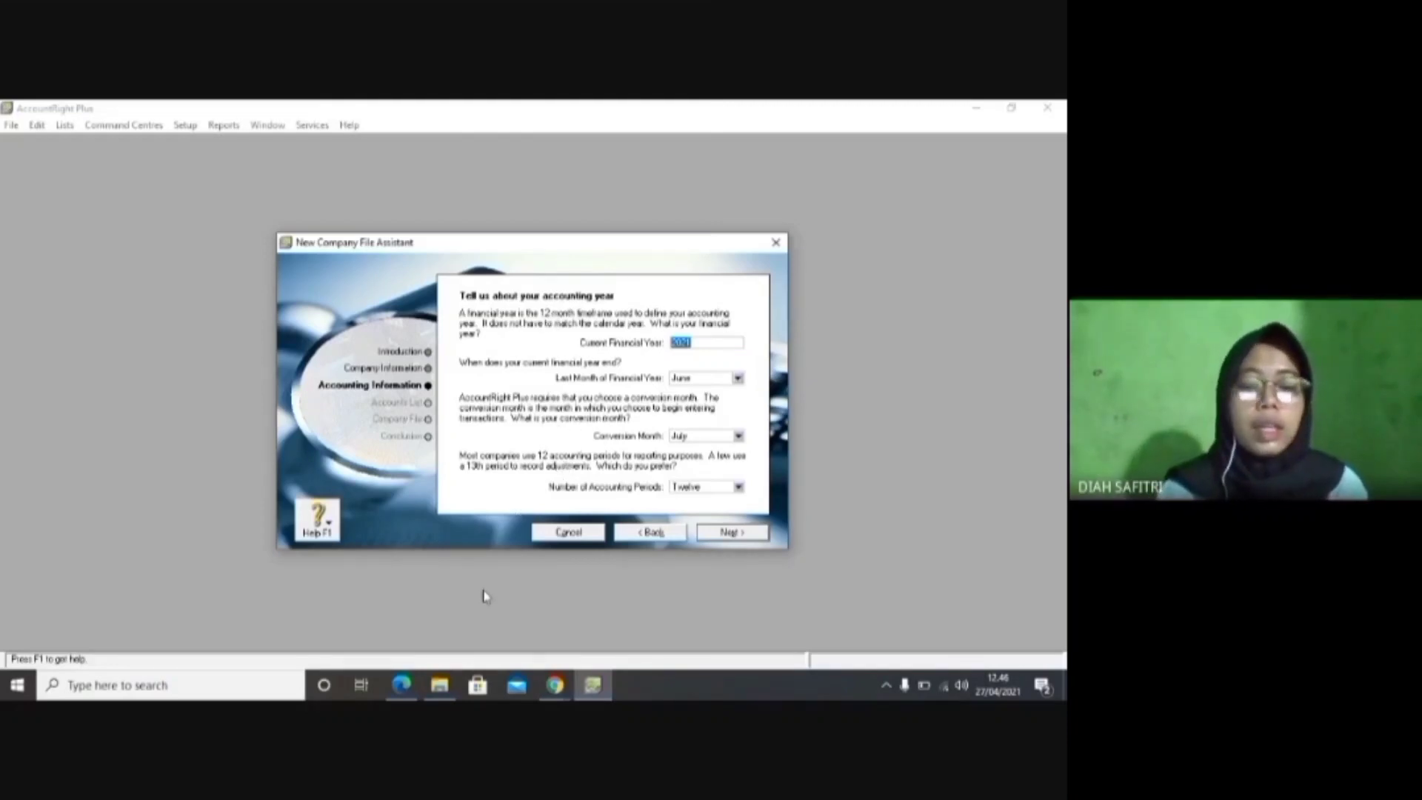
Set the current financial year to 2020 and its last month to December, consulting the assignment PDF for the accounting period.
left_click(413, 690)
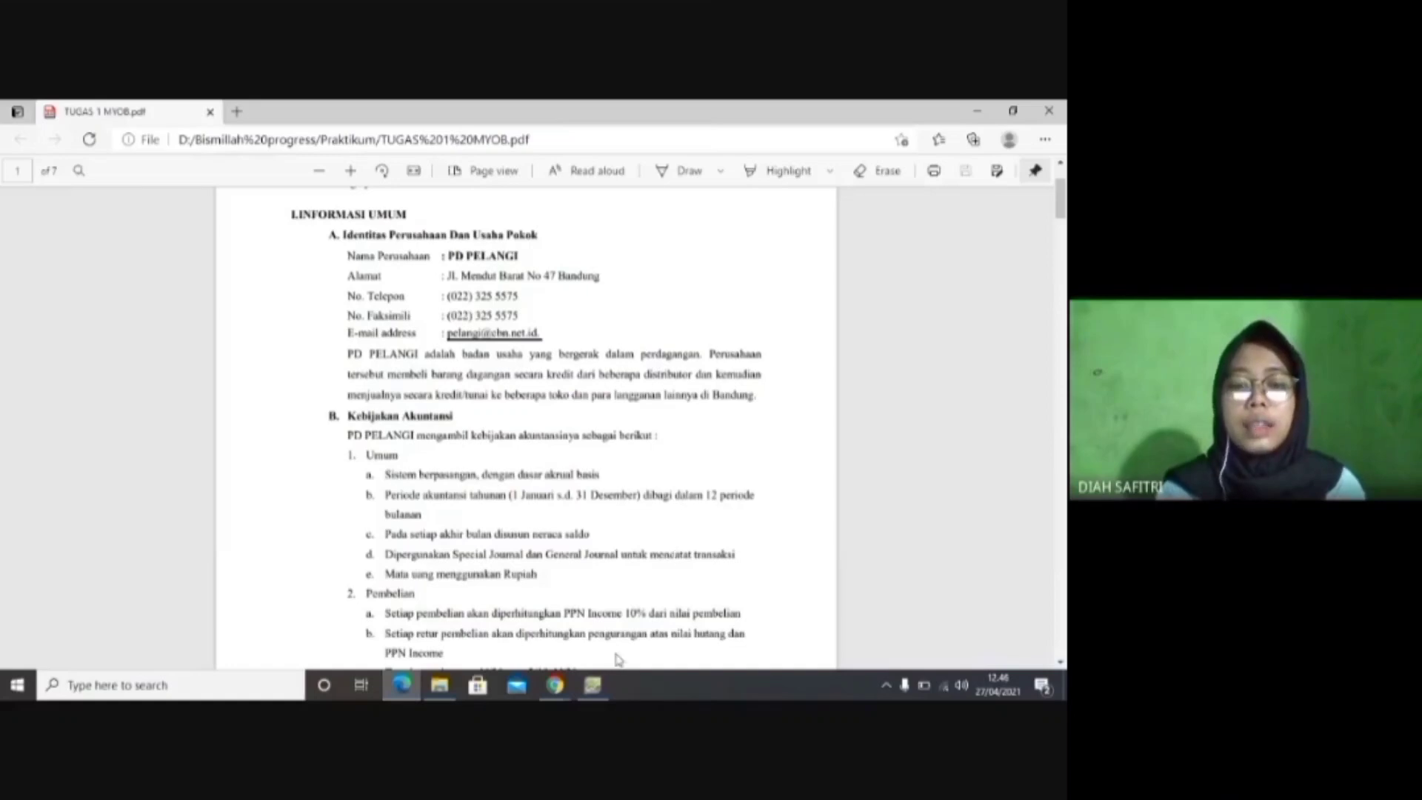
left_click(592, 685)
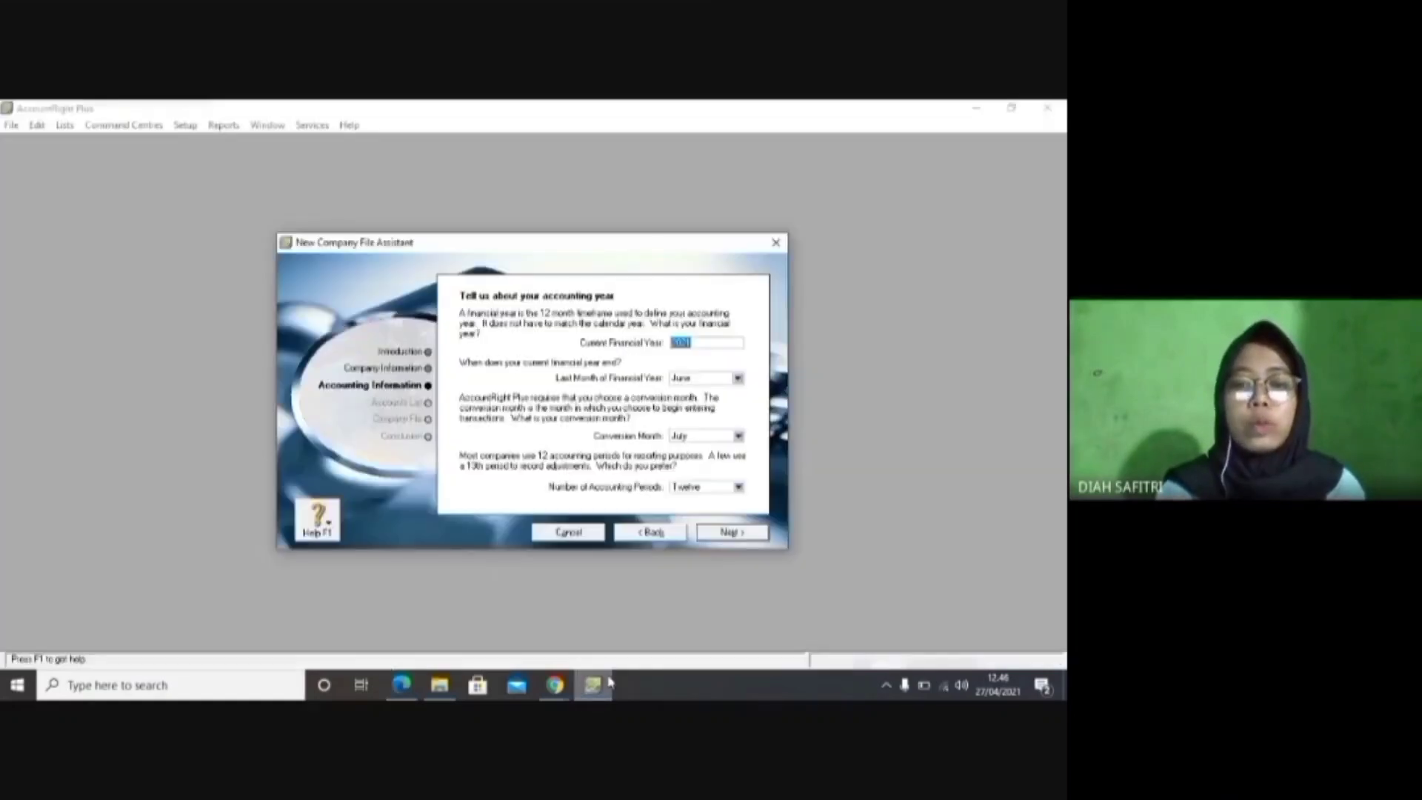
left_click(709, 343)
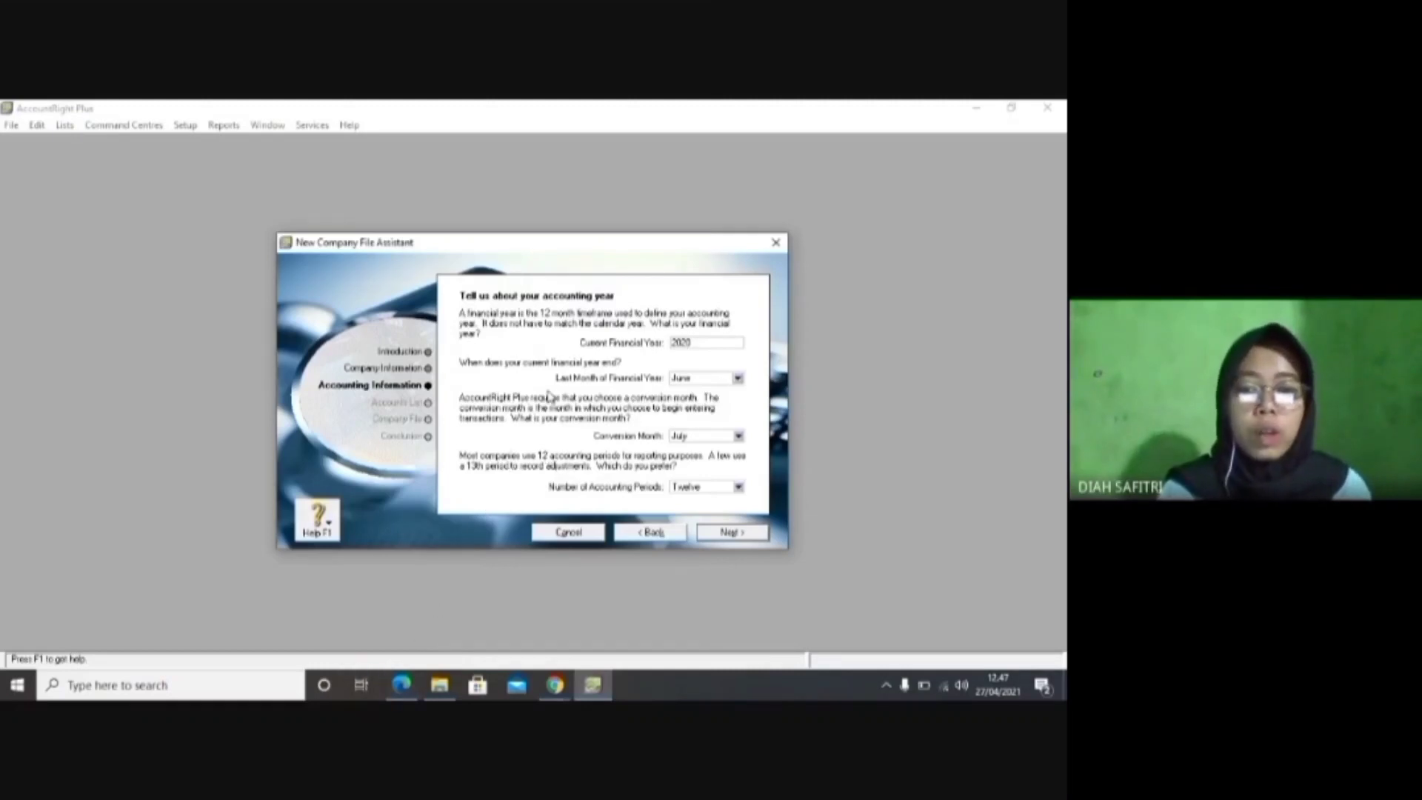
left_click(412, 689)
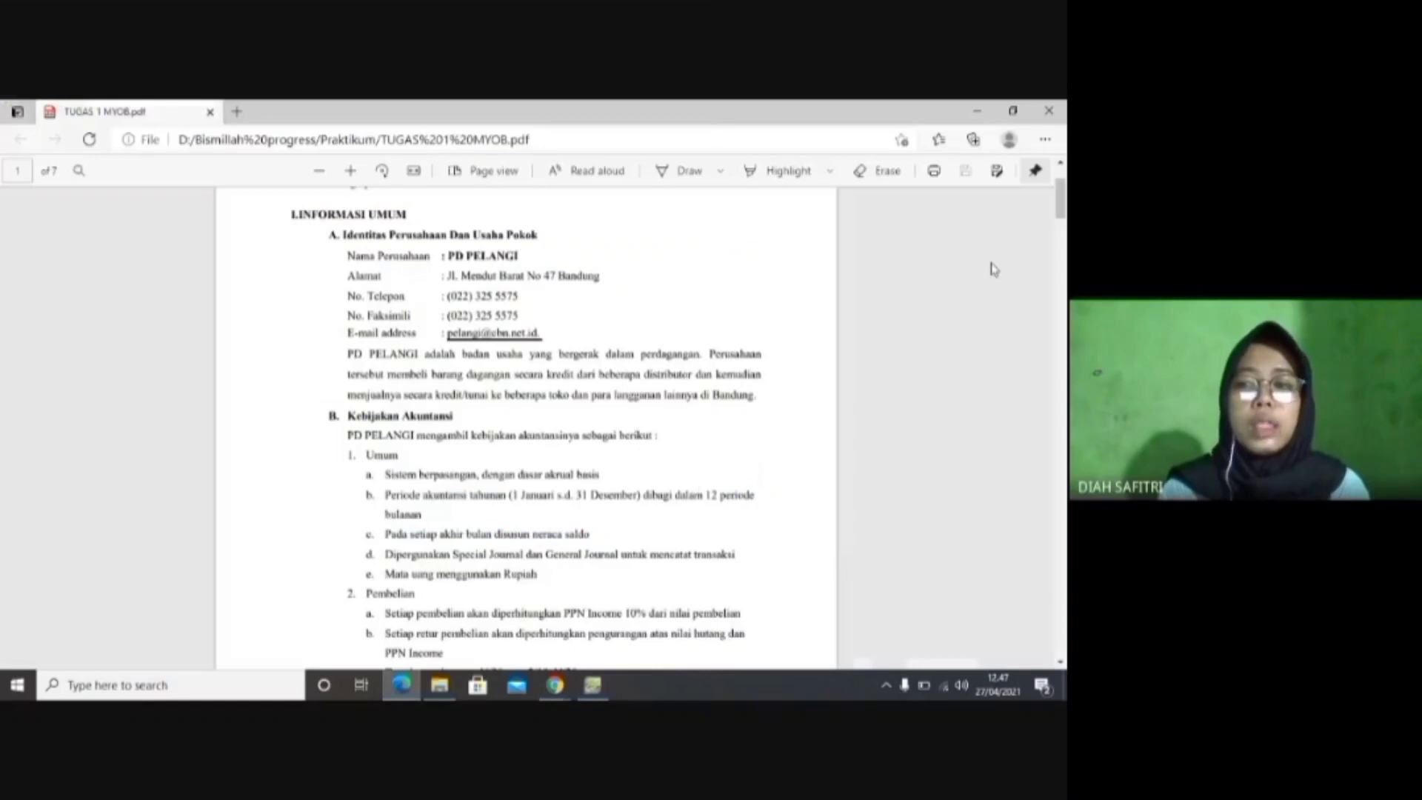
left_click(598, 687)
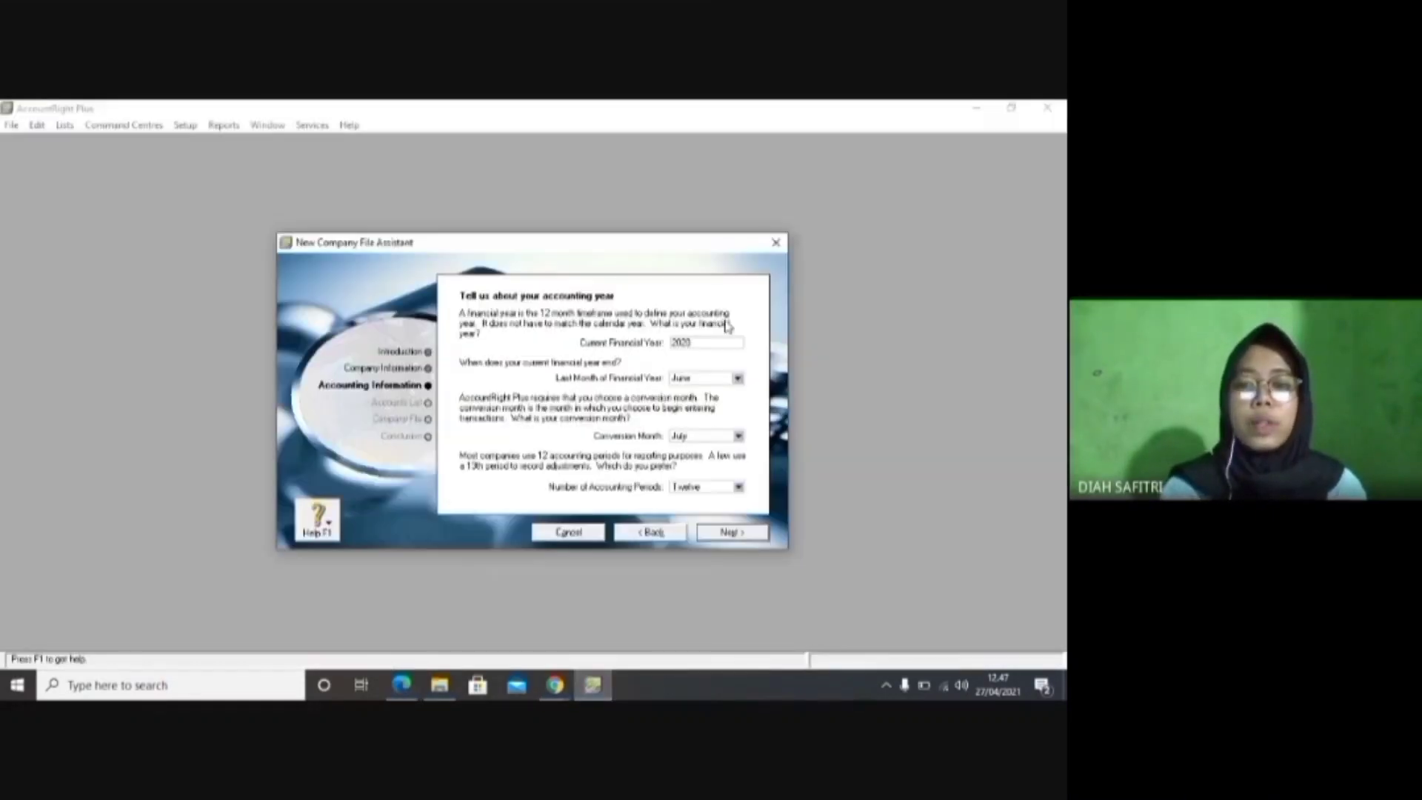
left_click(738, 378)
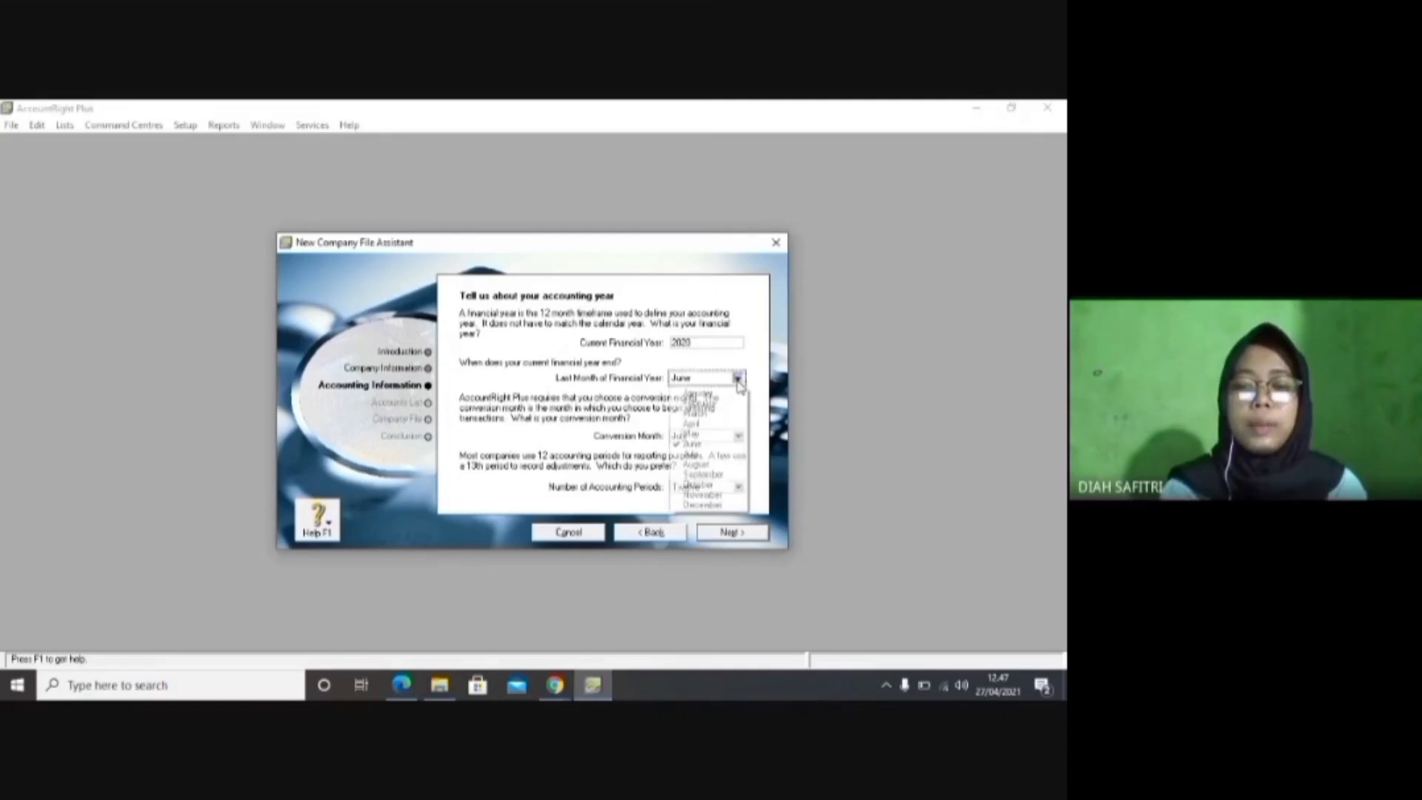
left_click(707, 505)
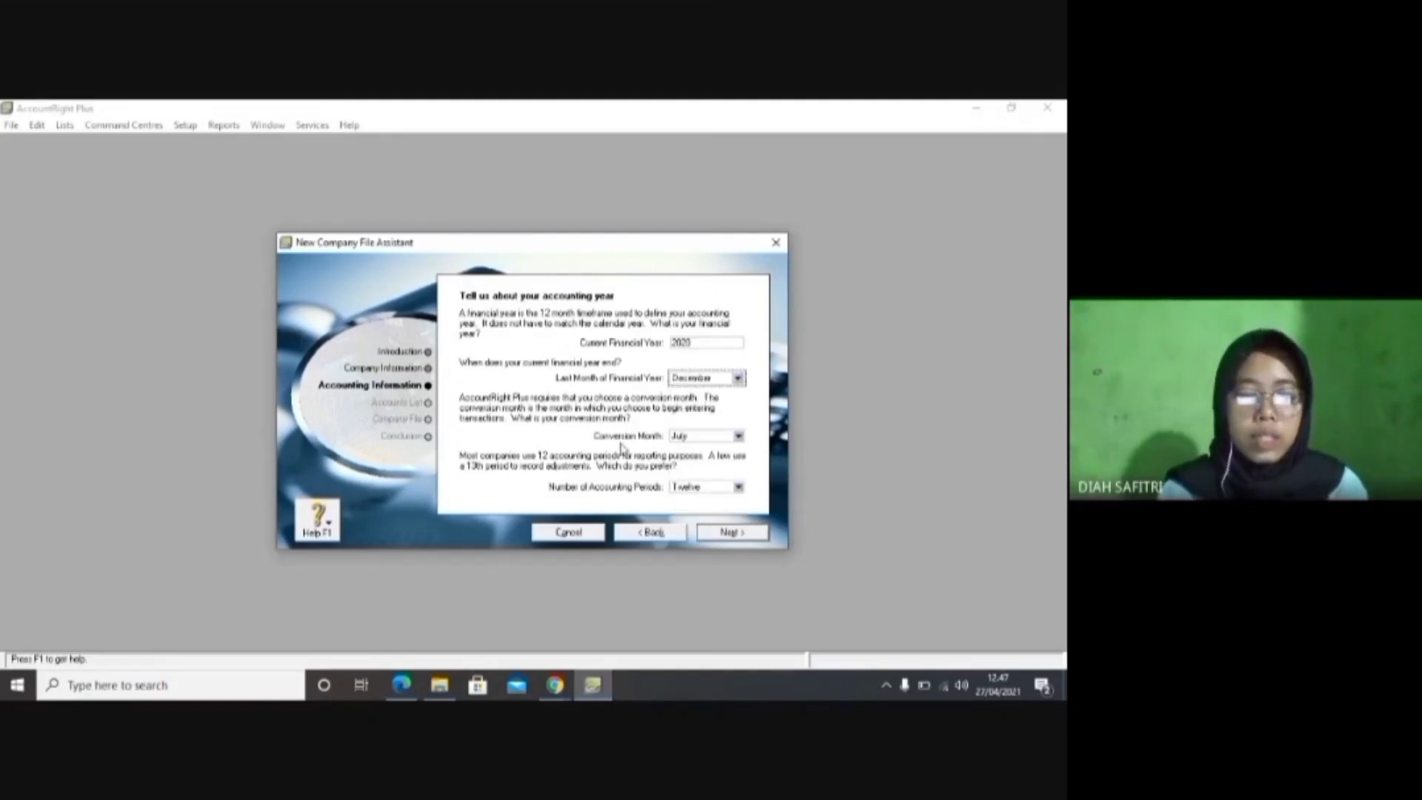
Set the conversion month to December after consulting the assignment PDF.
left_click(403, 686)
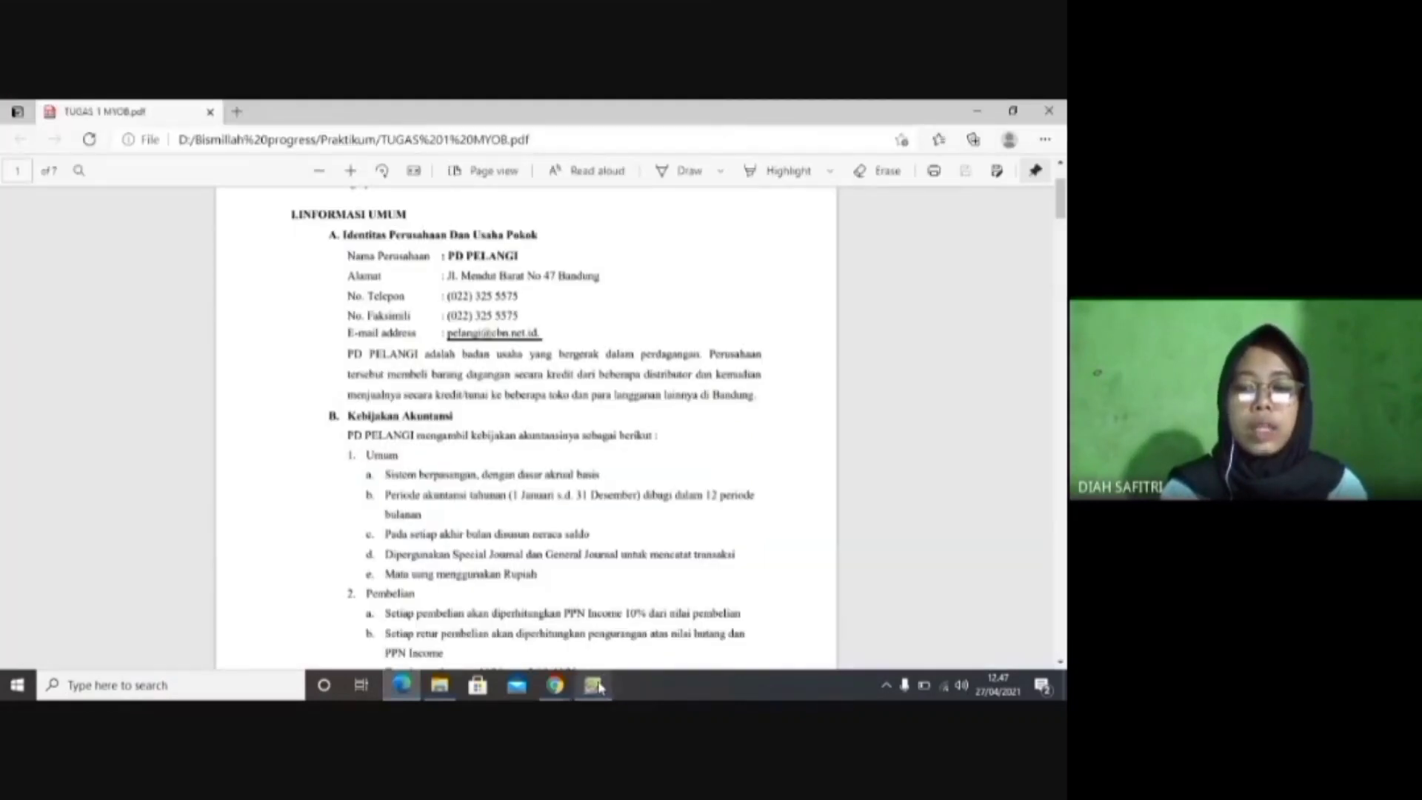
left_click(599, 687)
left_click(739, 437)
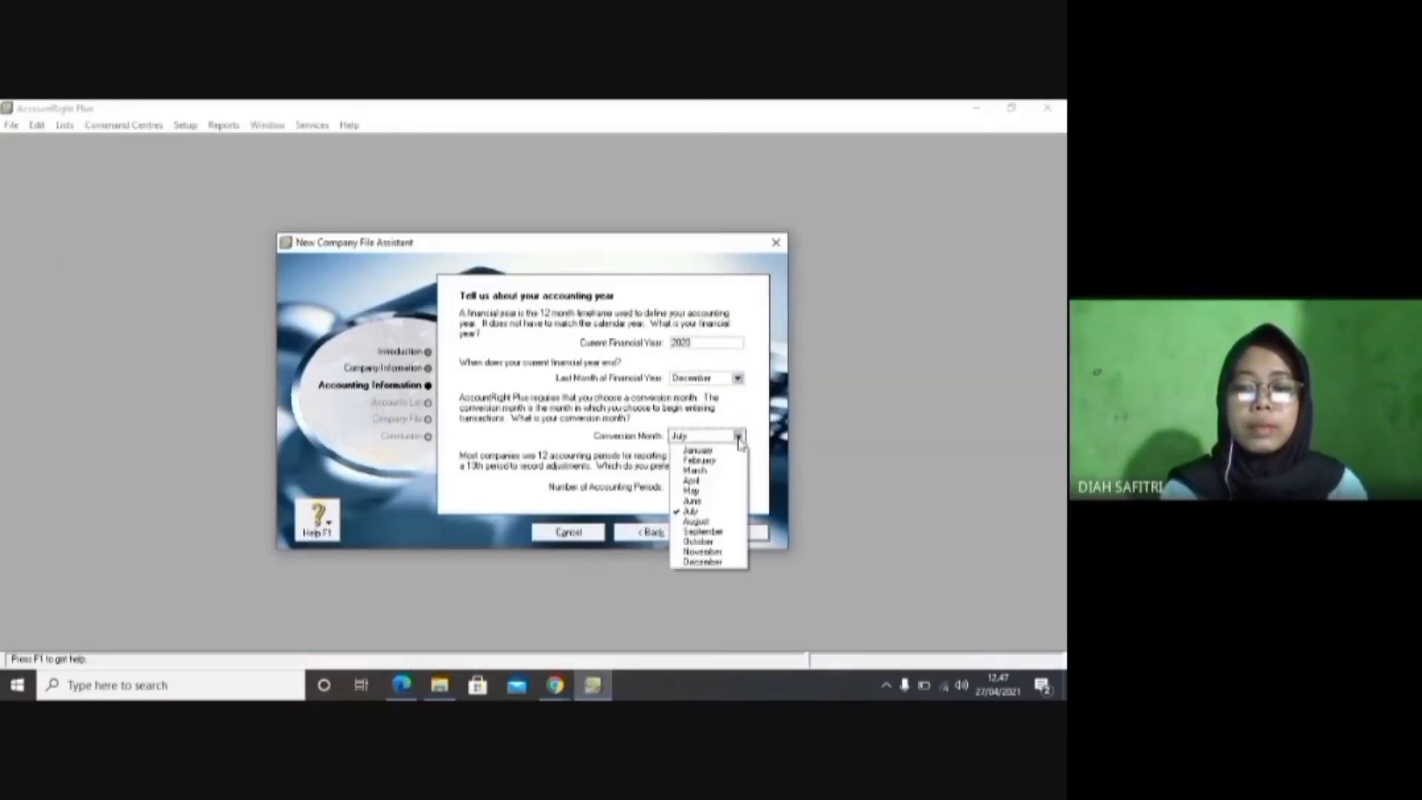
left_click(697, 563)
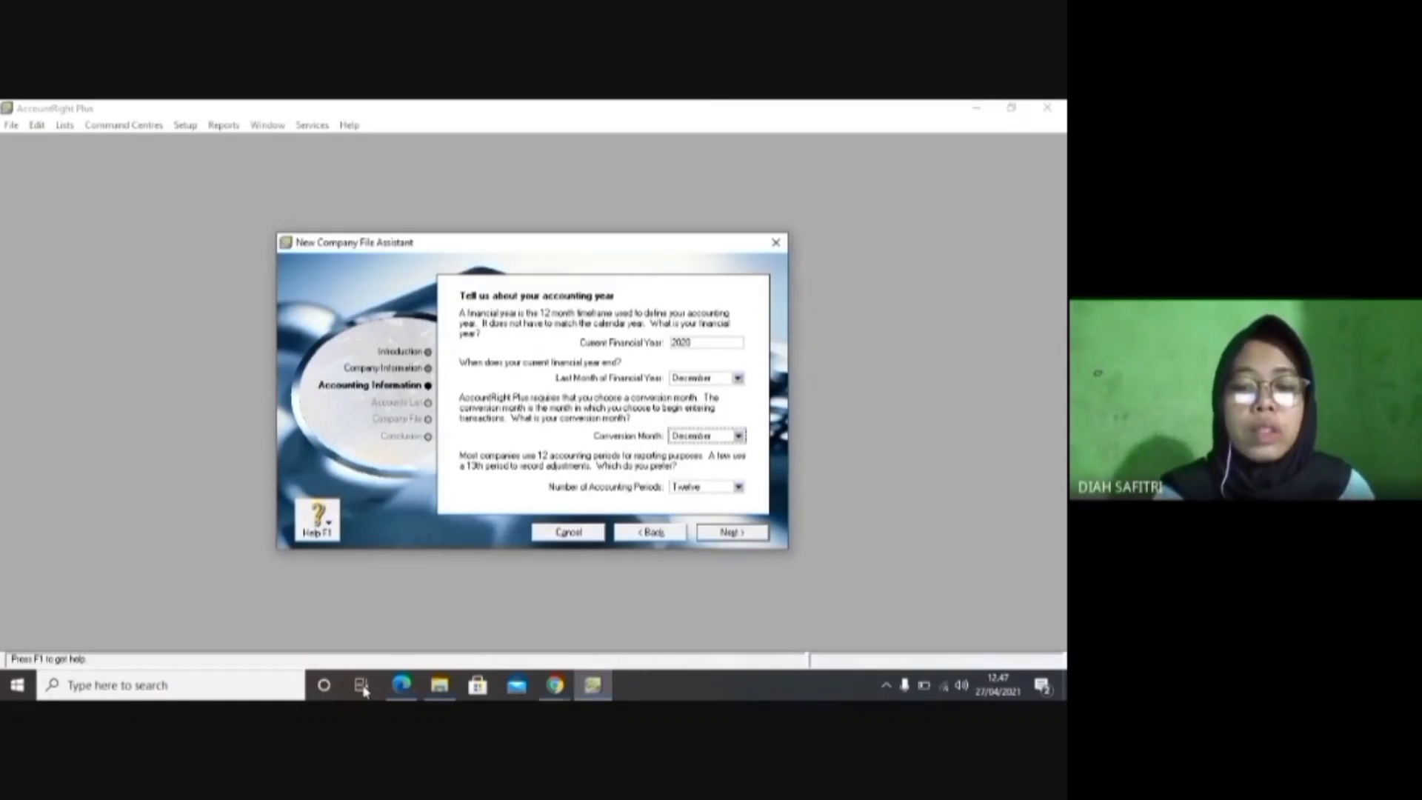
Check the number of accounting periods against the assignment PDF, keep it at Twelve, and proceed to the confirmation page.
left_click(434, 689)
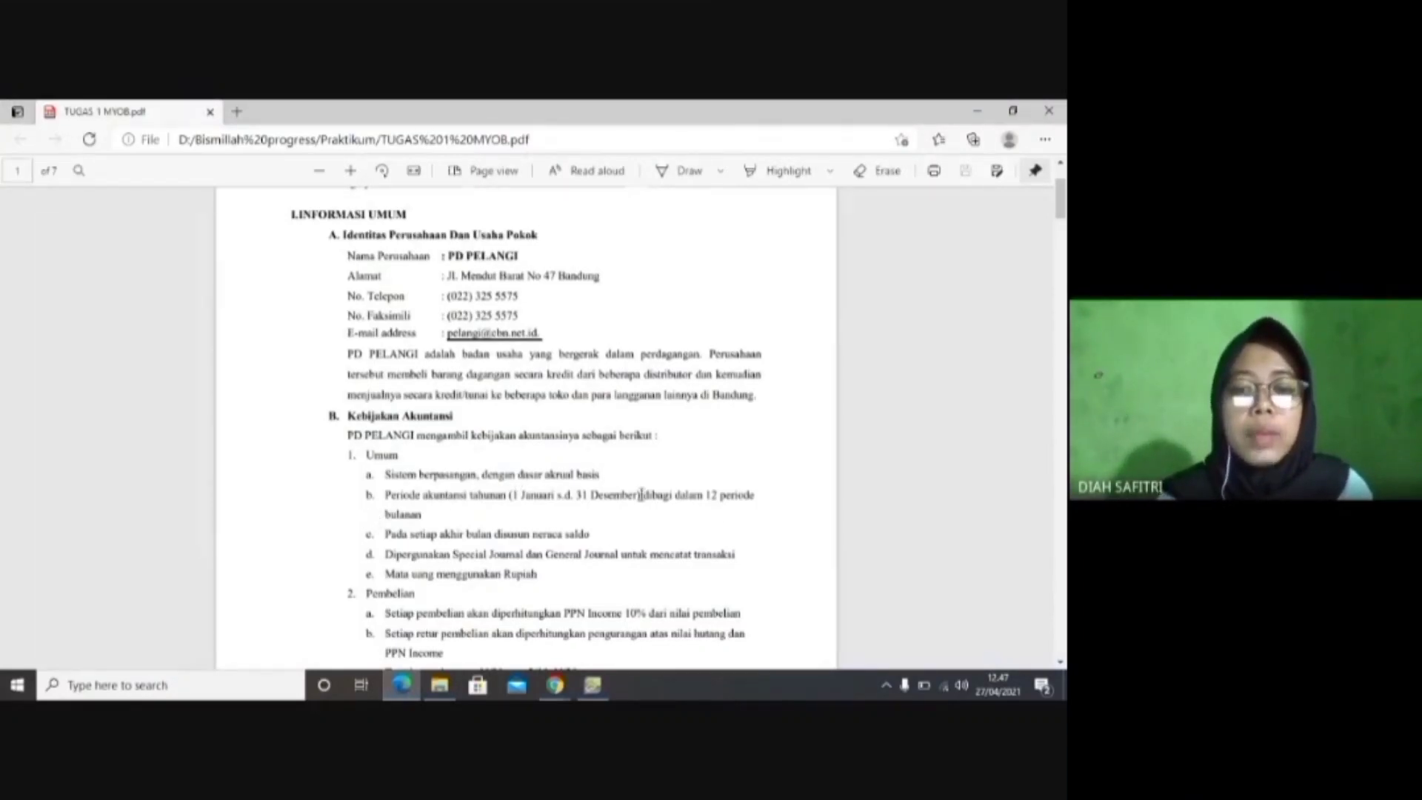
left_click(598, 684)
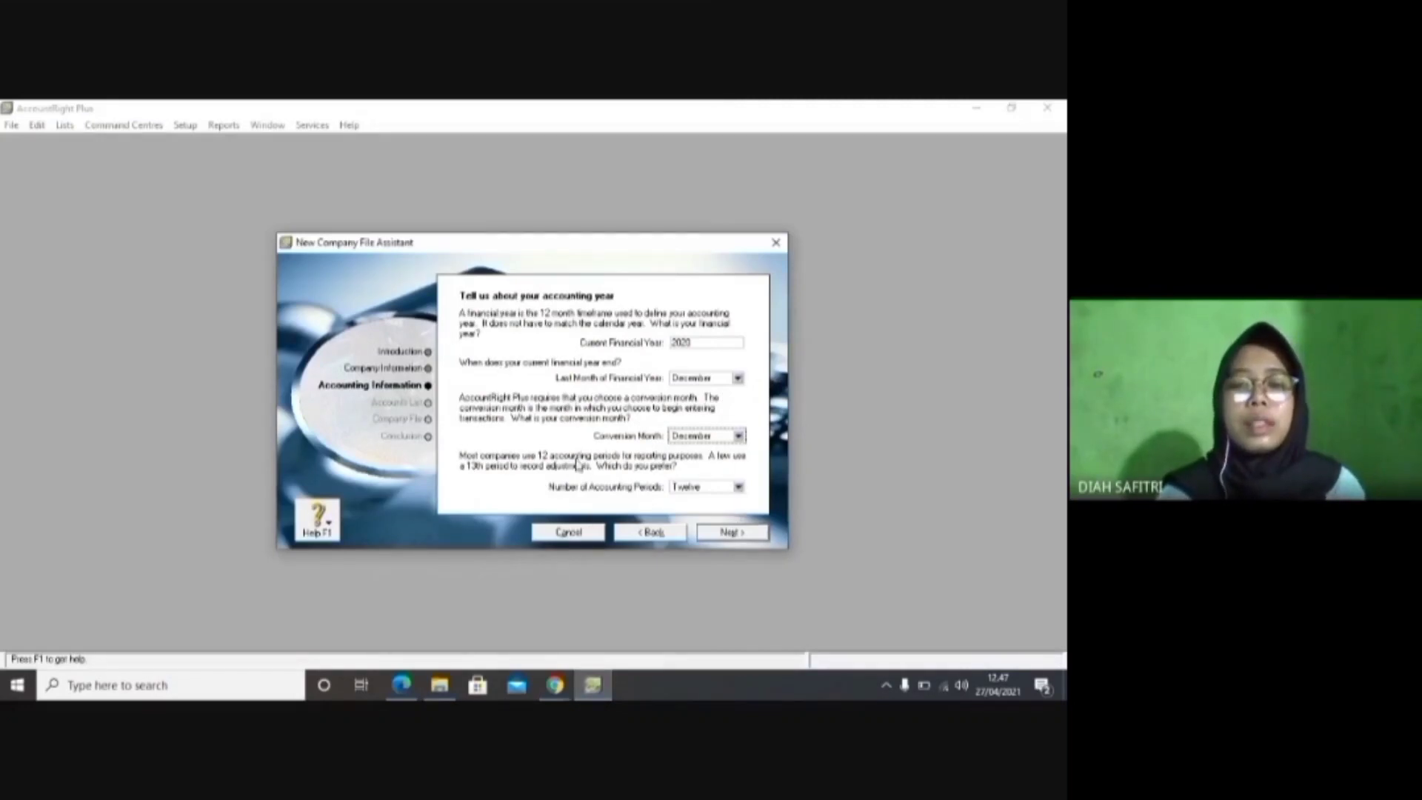
left_click(718, 534)
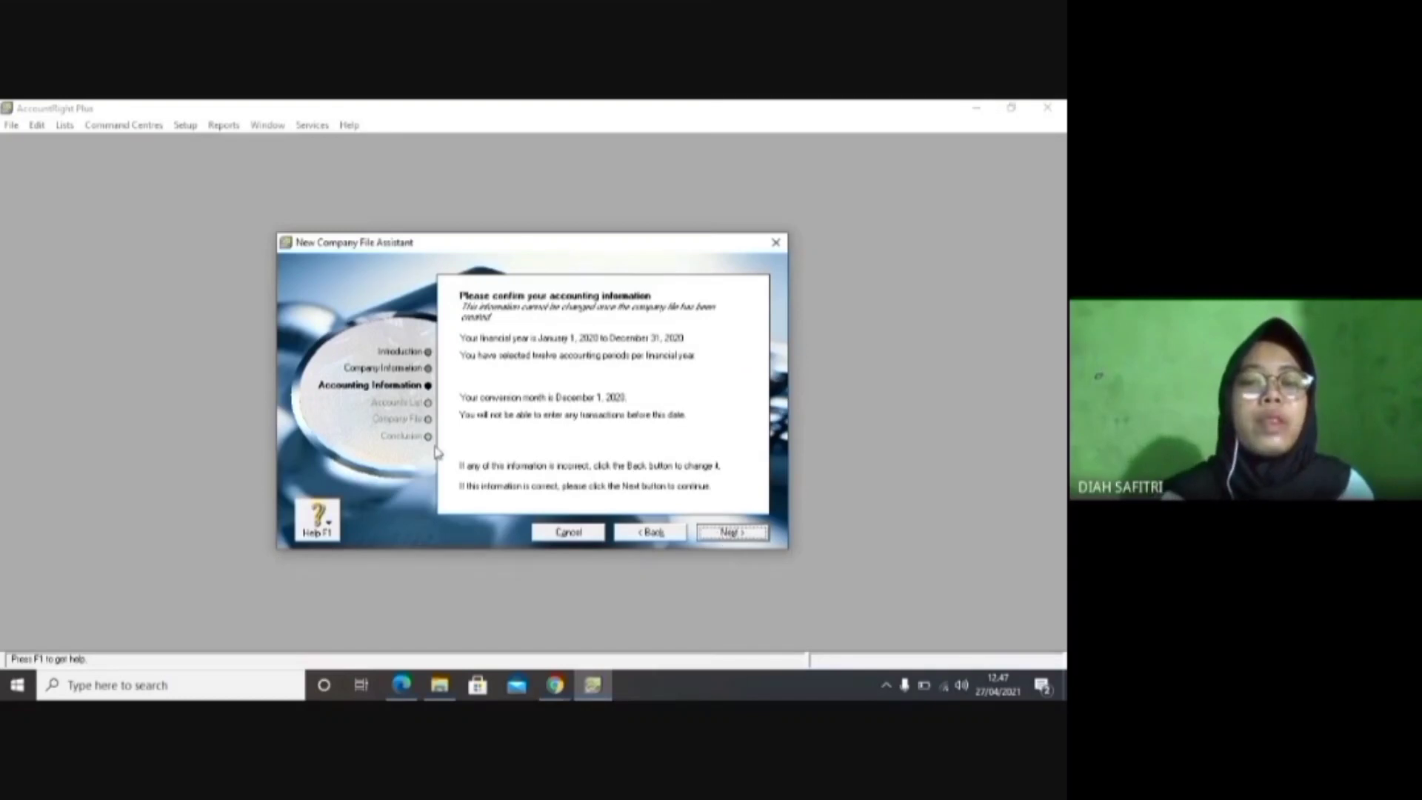
Confirm the accounting information and choose to import a list of accounts provided by the accountant.
left_click(730, 533)
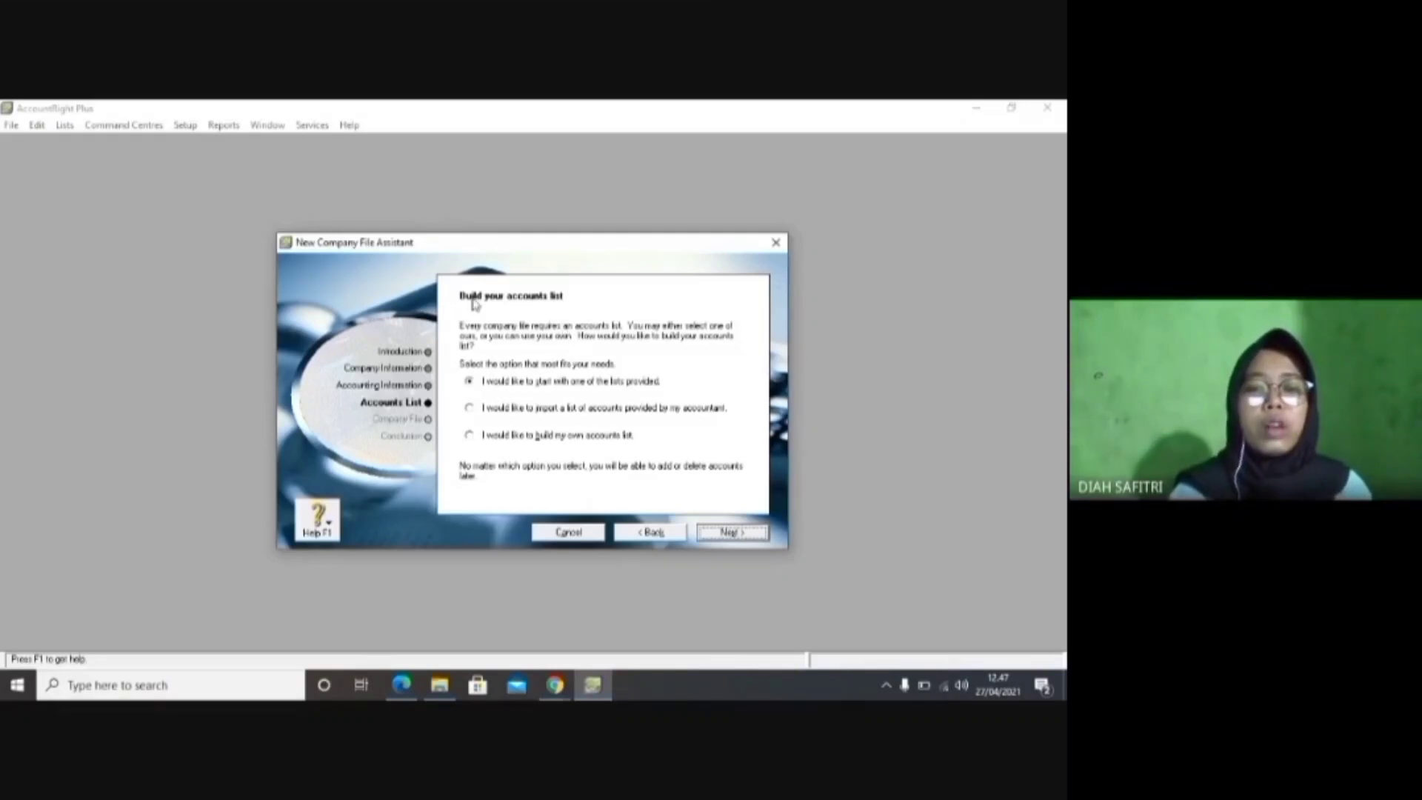
left_click(469, 415)
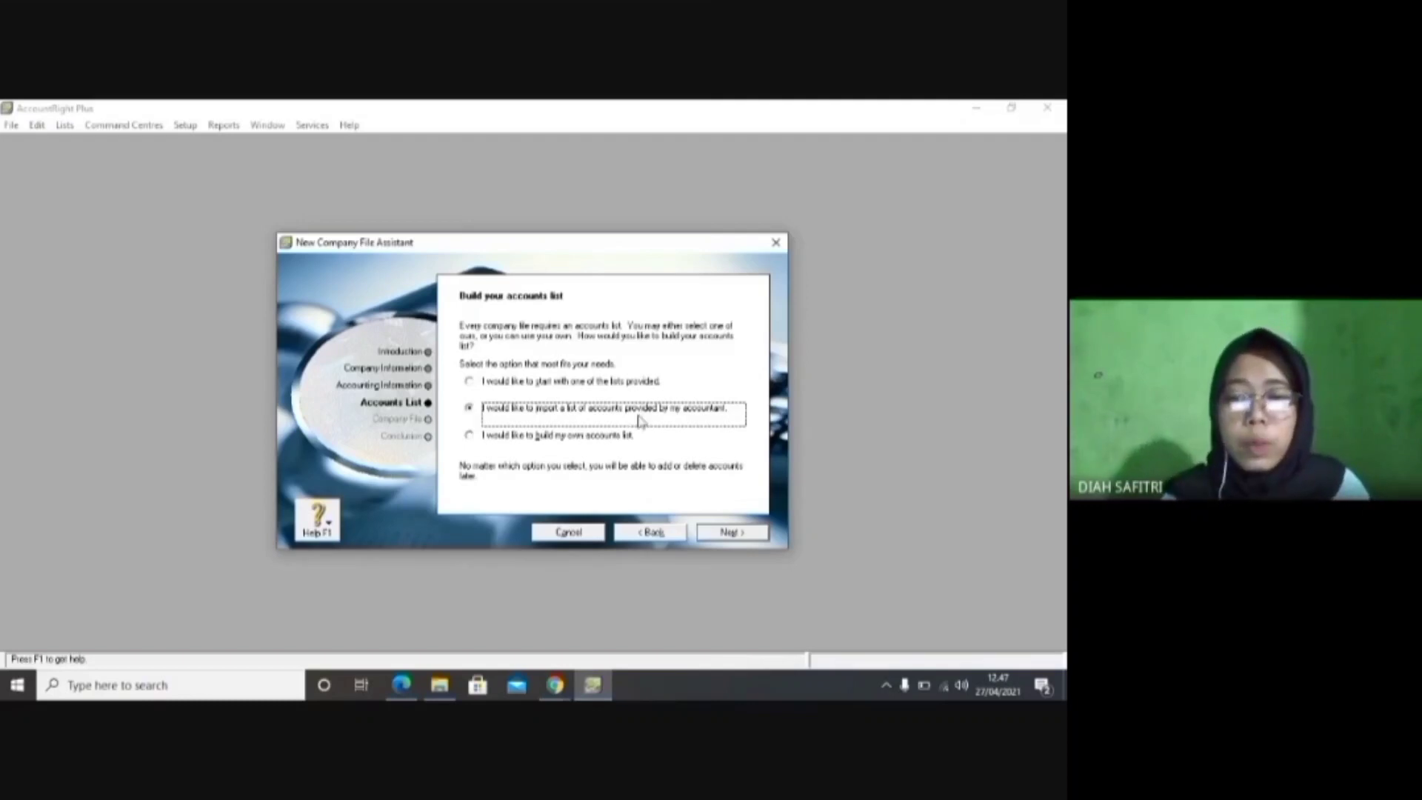
left_click(724, 536)
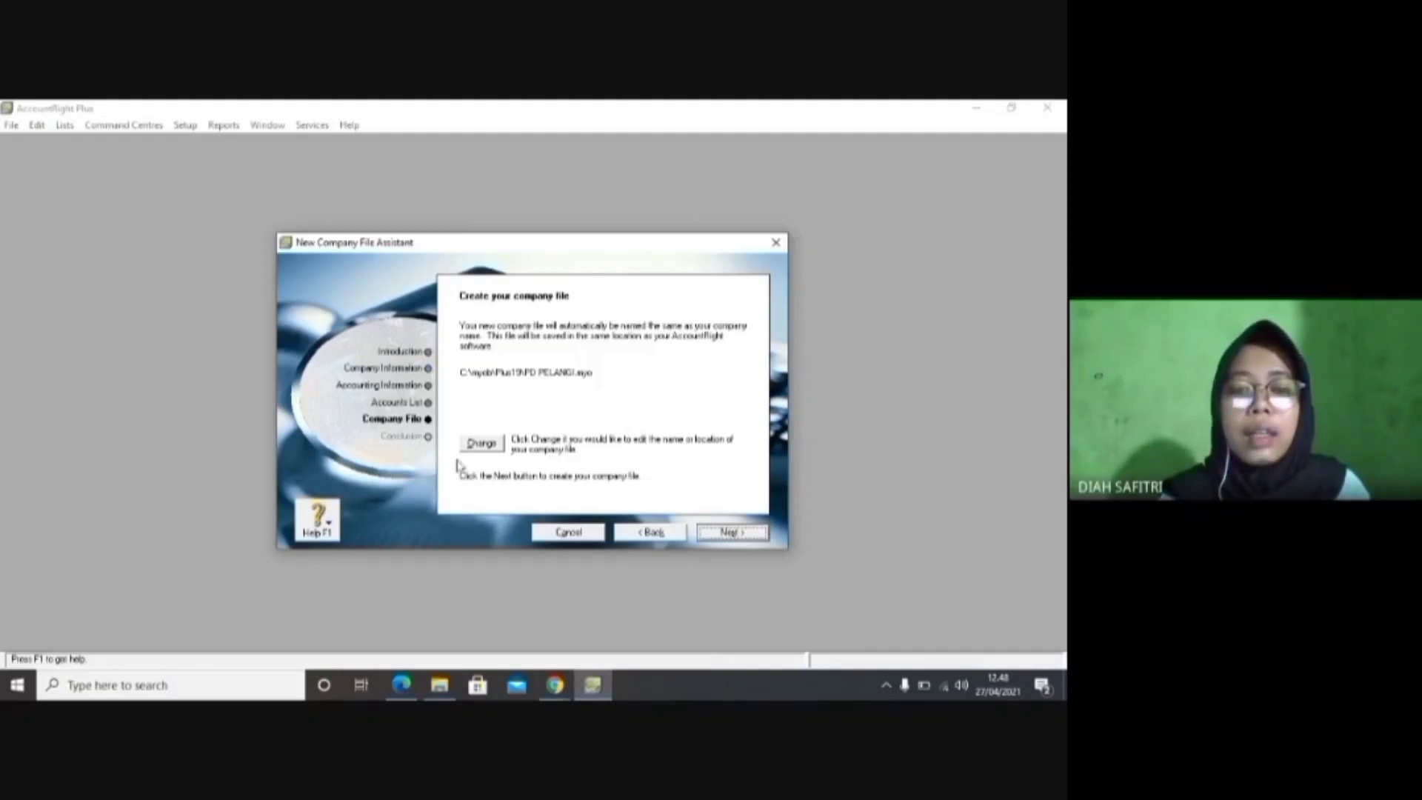
Create the company file PD PELANGI in the Documents folder and continue to the Command Centre.
left_click(500, 447)
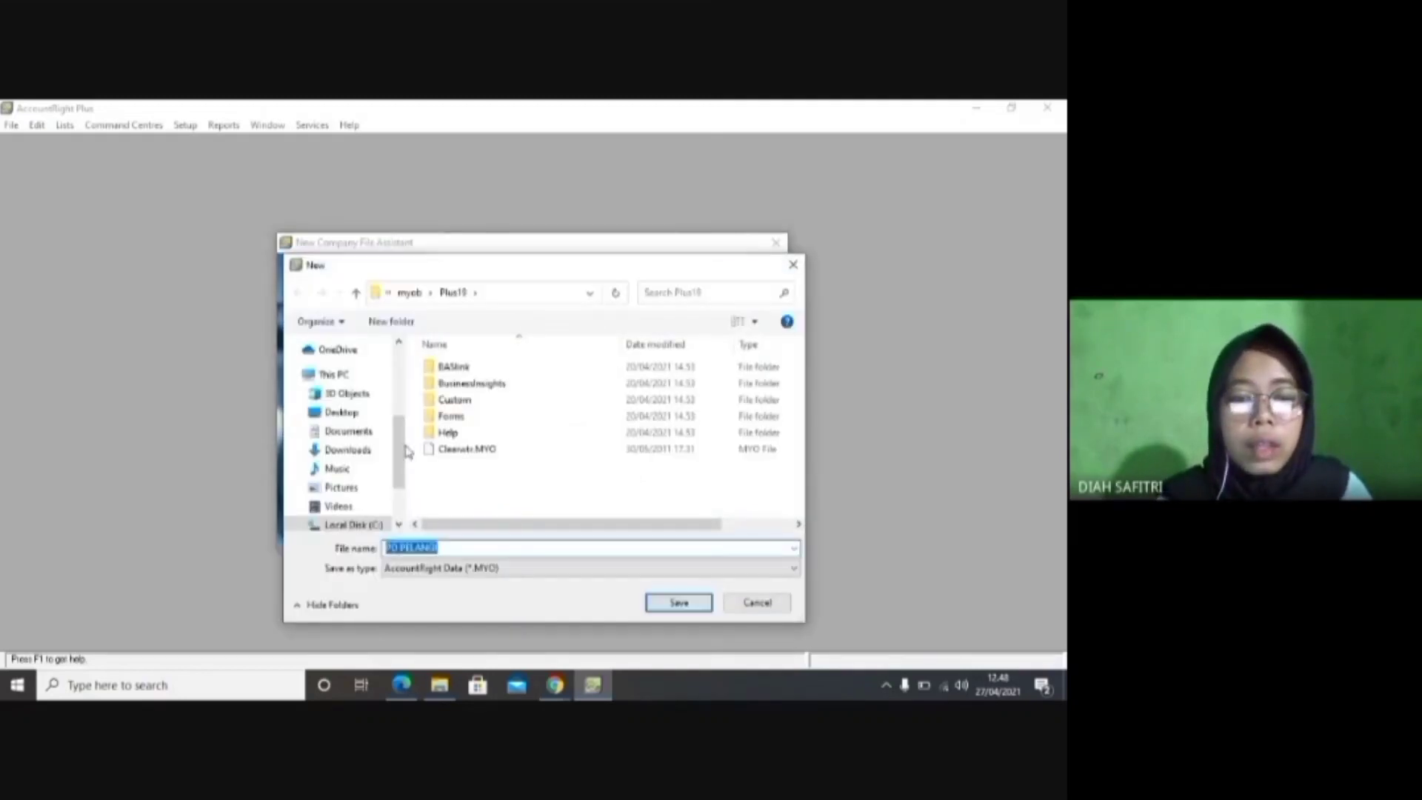
left_click_drag(400, 464, 400, 506)
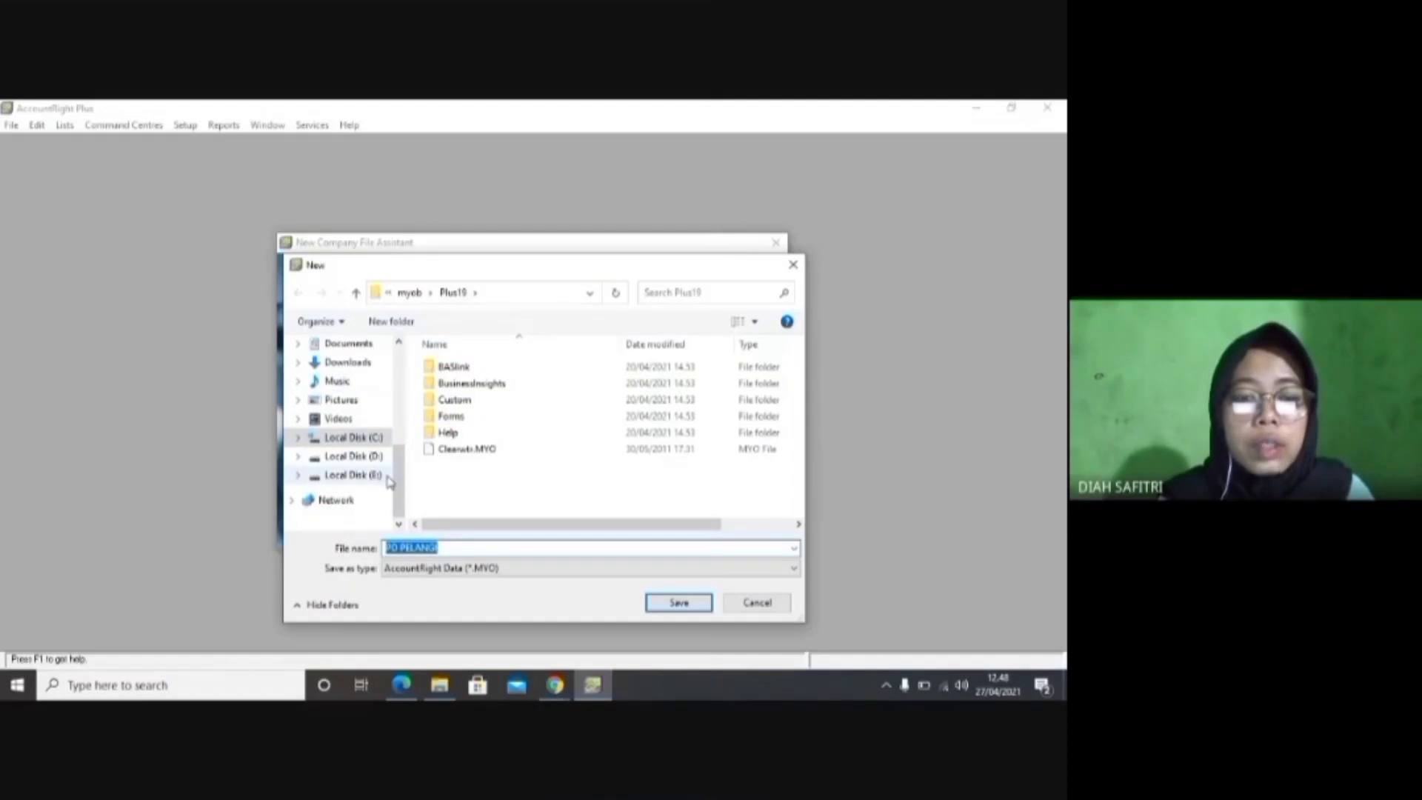
scroll(385, 463, "up", 1)
scroll(396, 461, "up", 1)
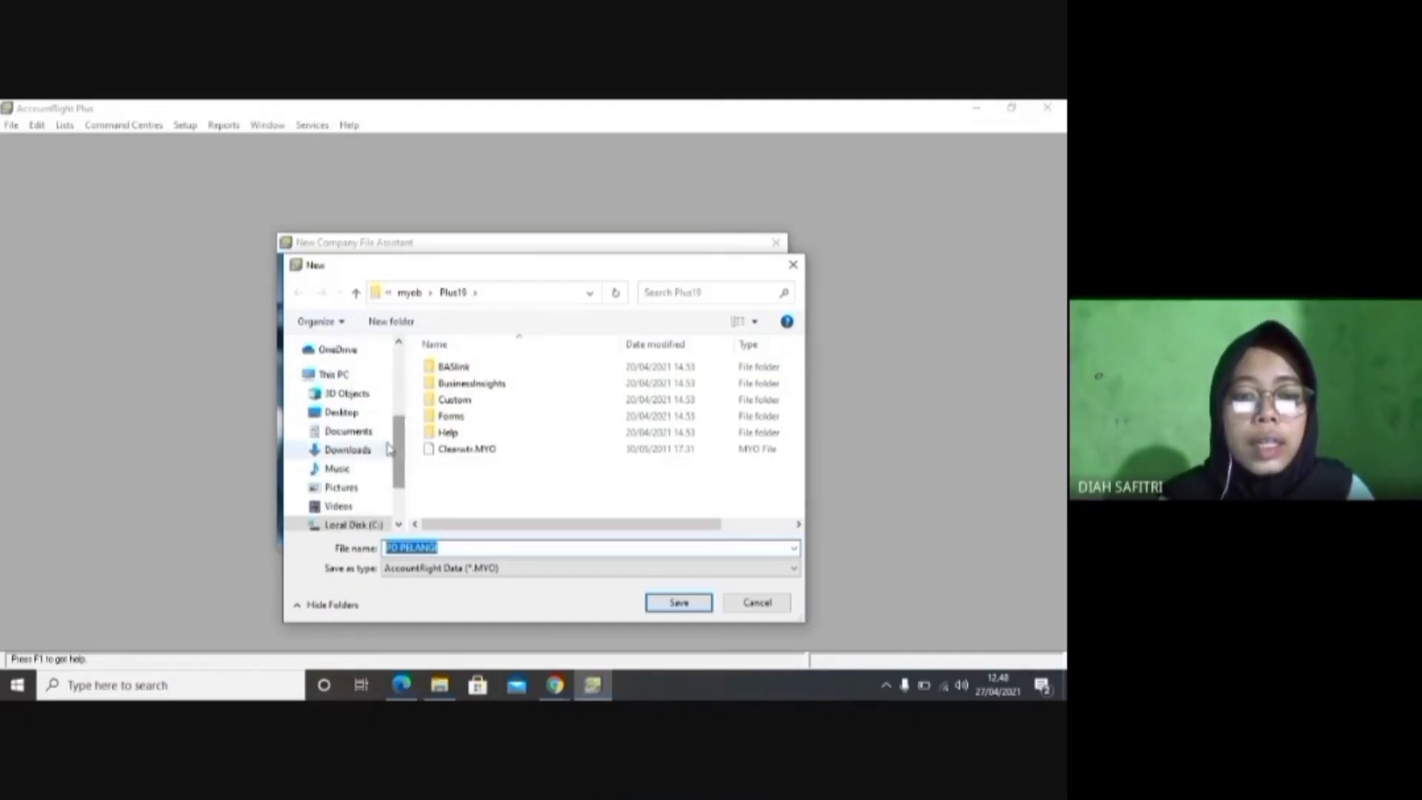
left_click(348, 432)
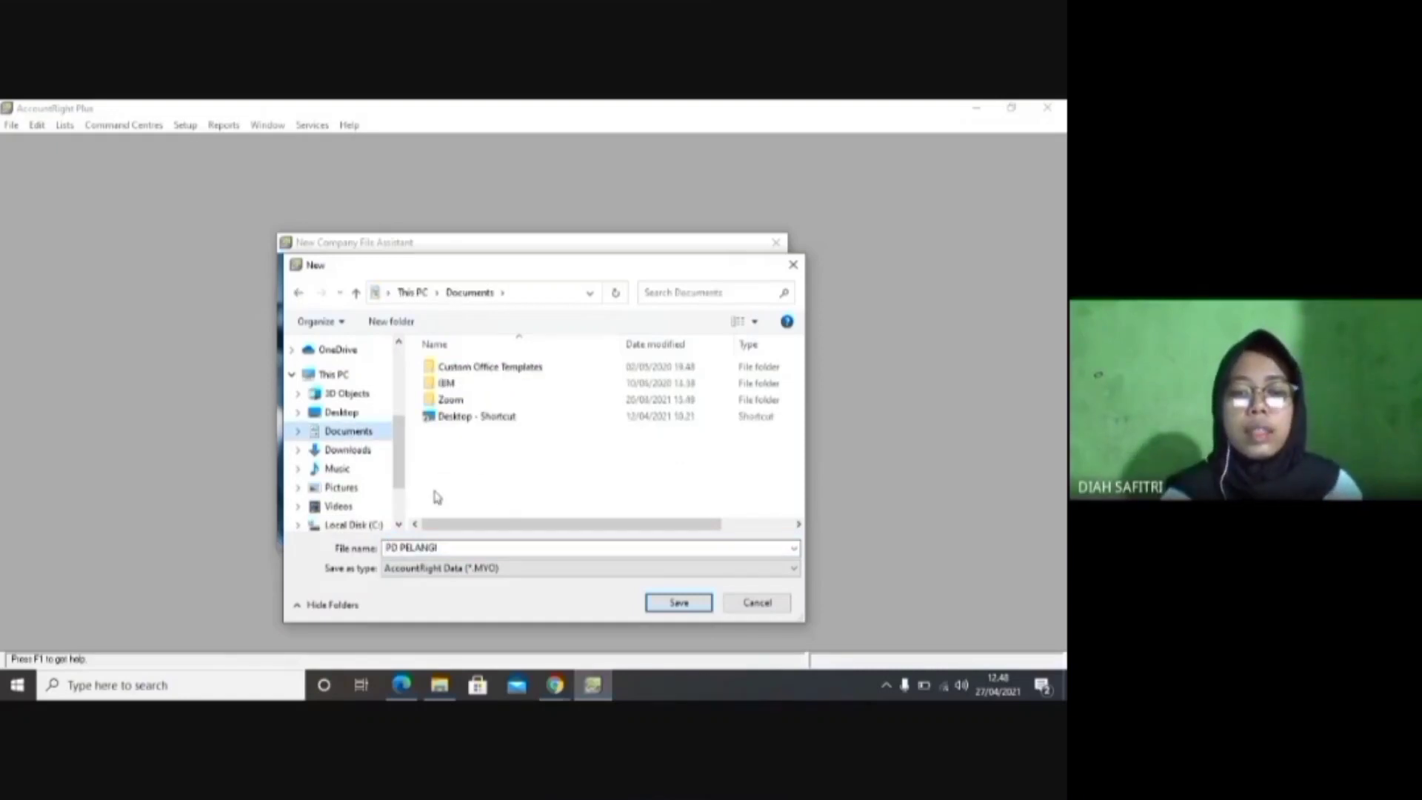
left_click(677, 603)
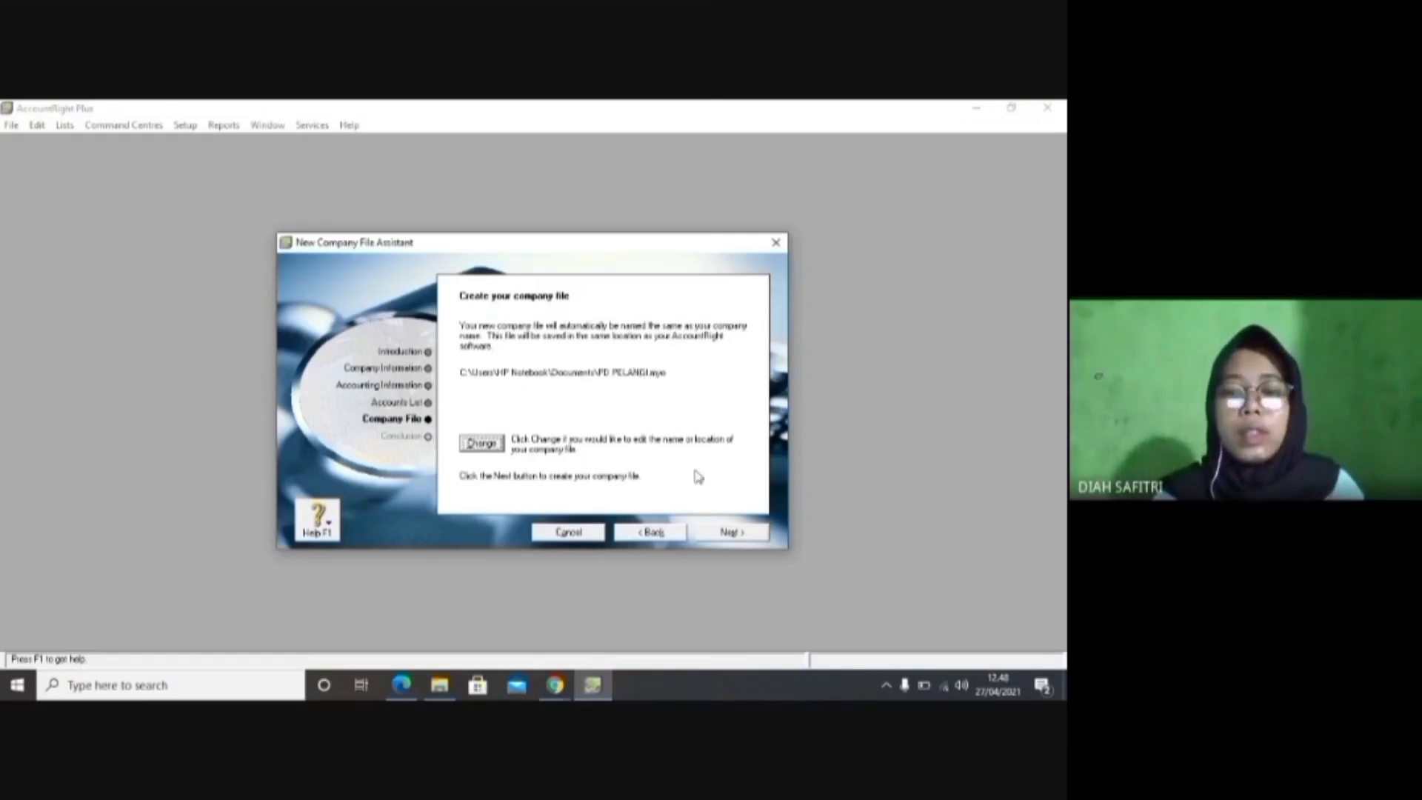
left_click(729, 531)
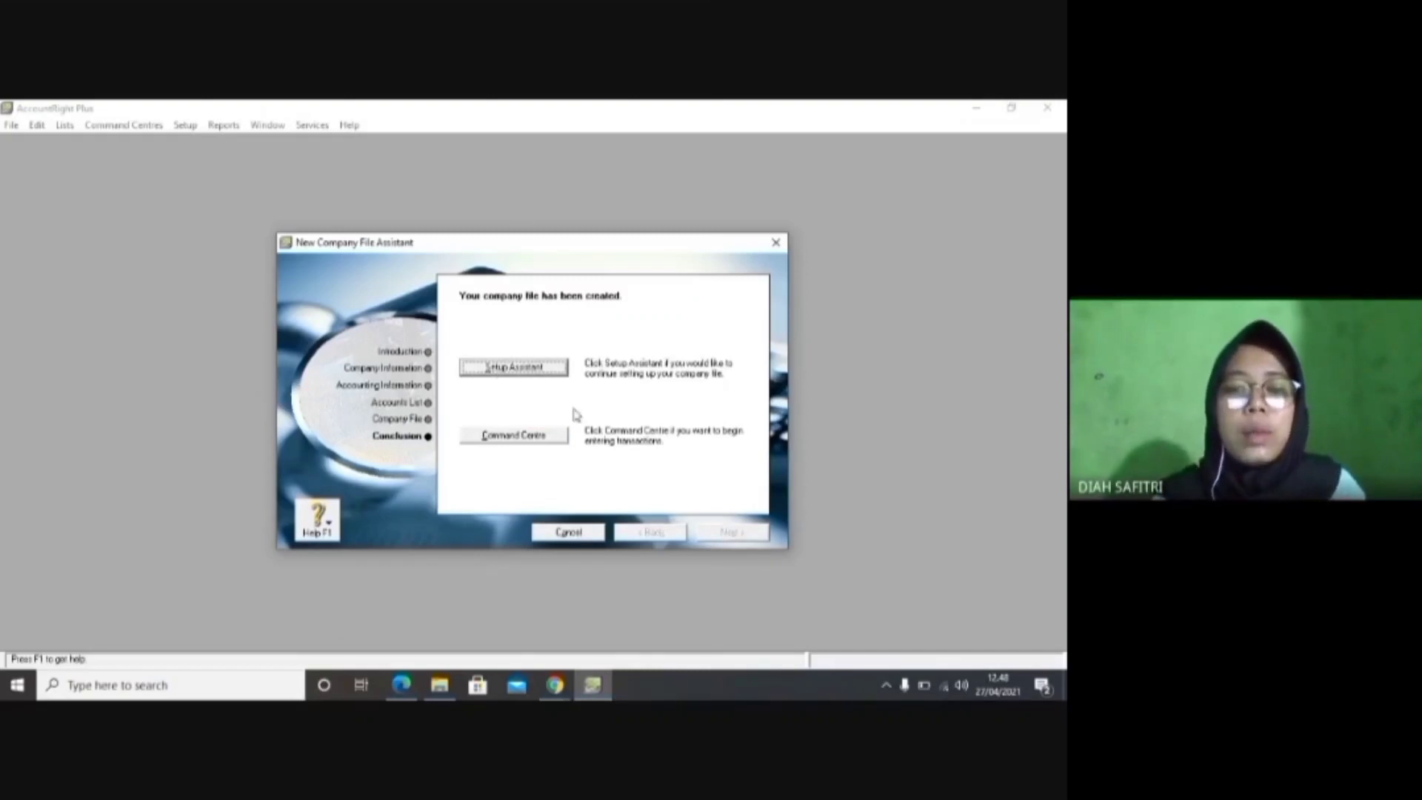
left_click(508, 439)
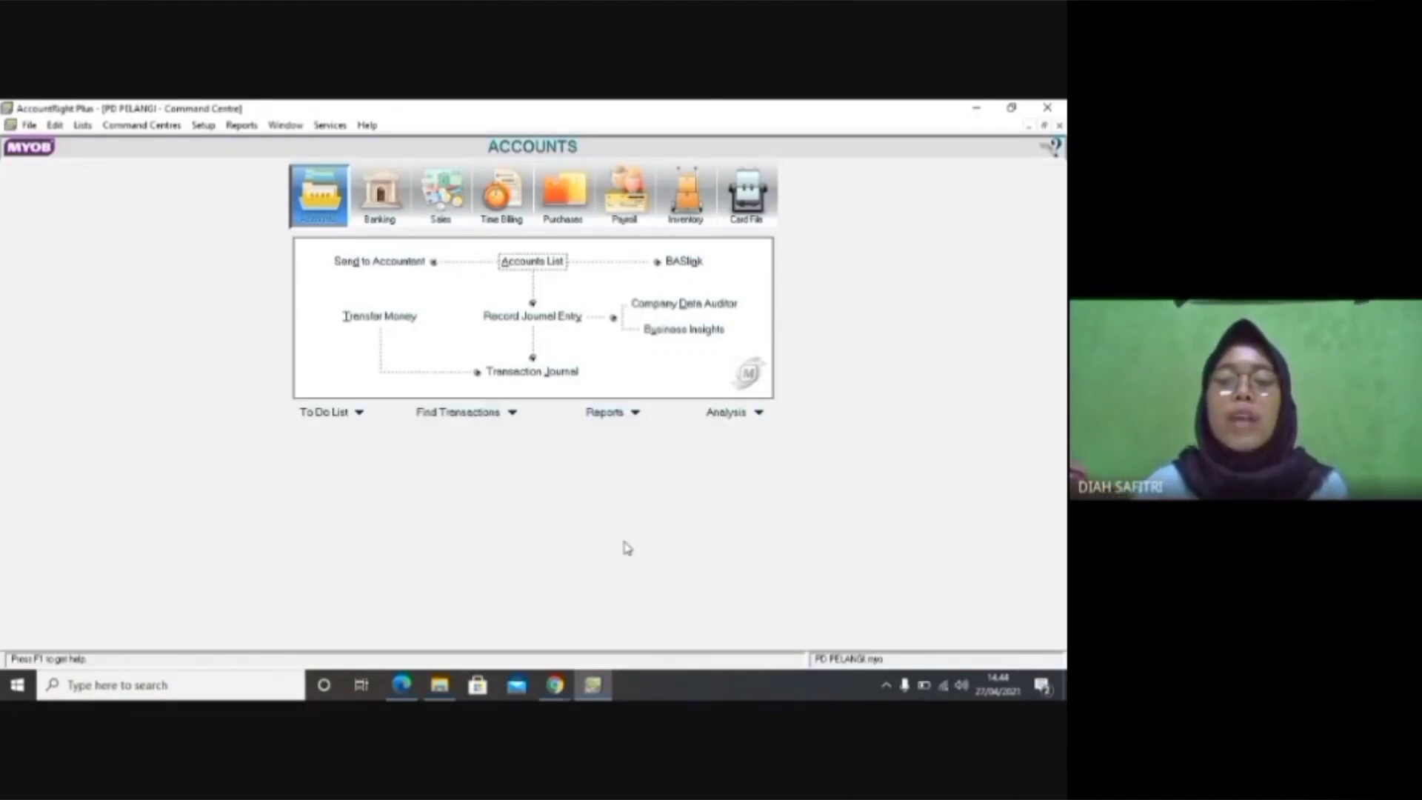
Start a new account from the accounts list, consulting the 30 November 2020 trial balance in the assignment PDF.
left_click(401, 684)
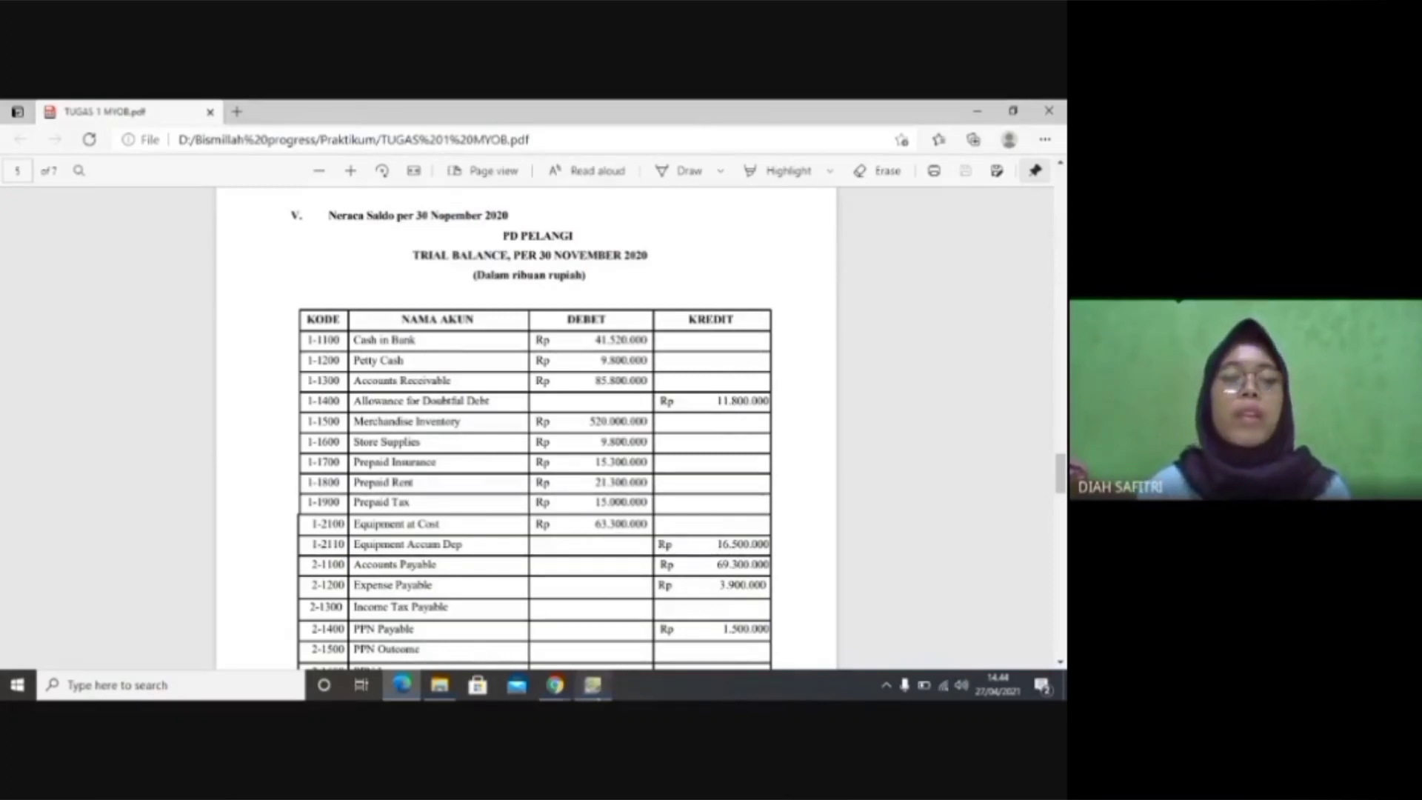
left_click(593, 685)
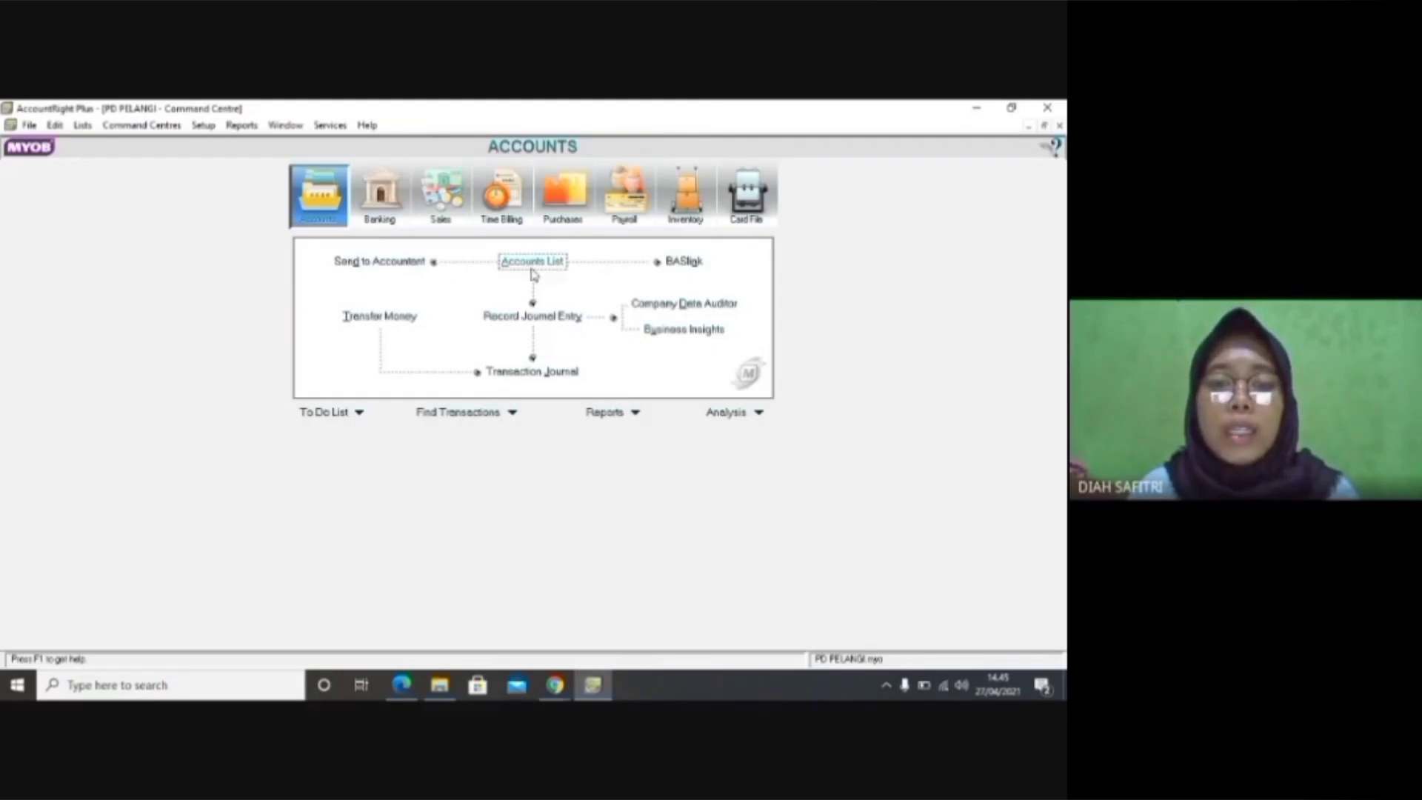
left_click(533, 263)
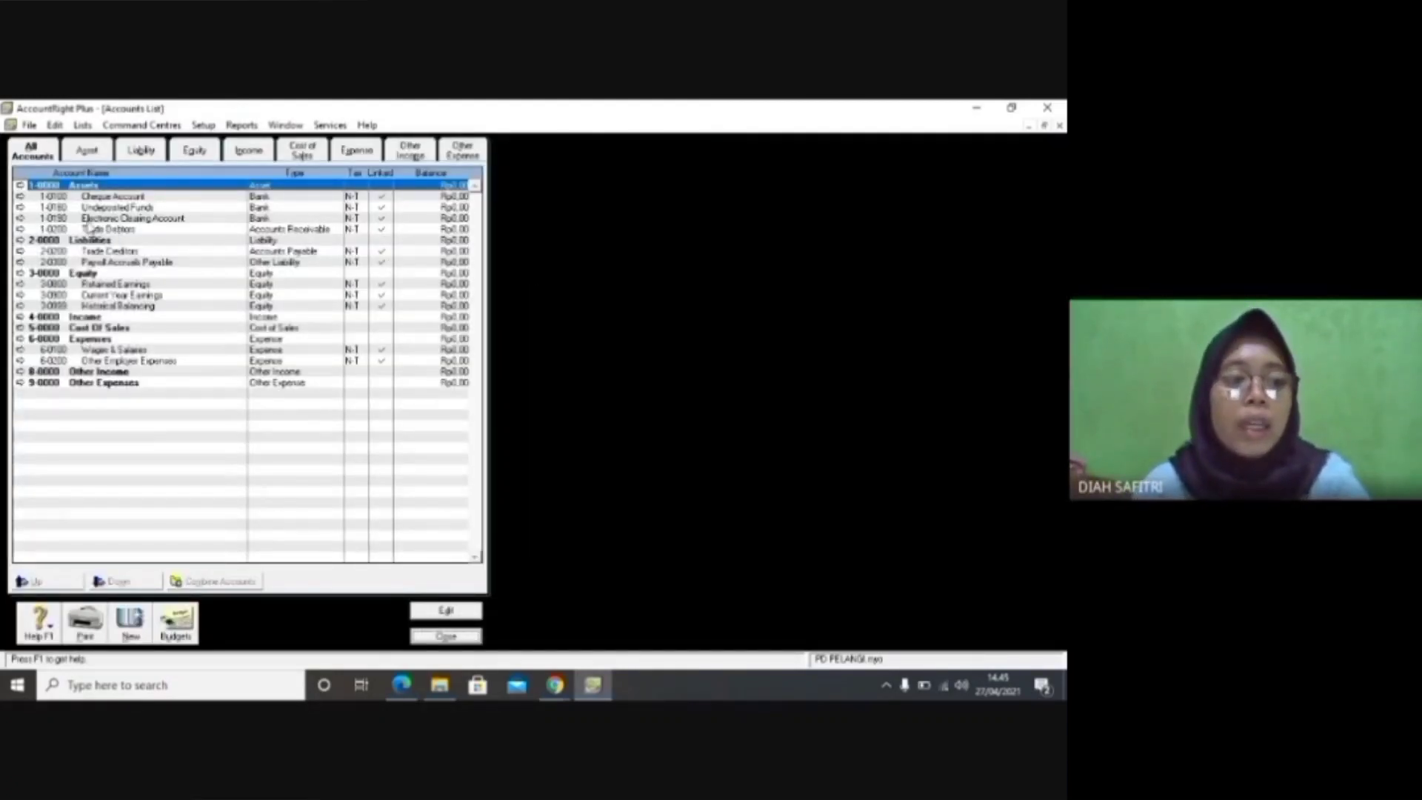
left_click(132, 619)
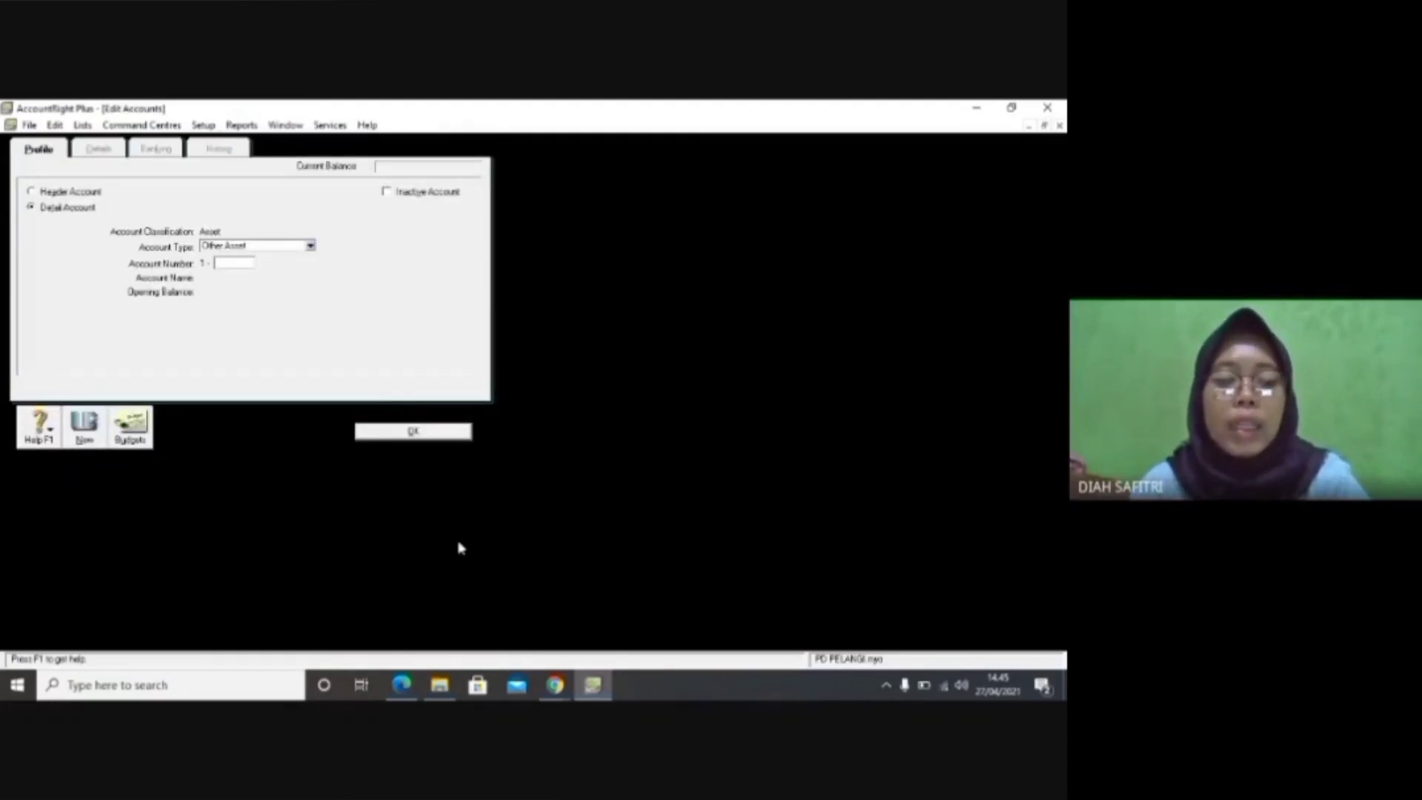
left_click(406, 685)
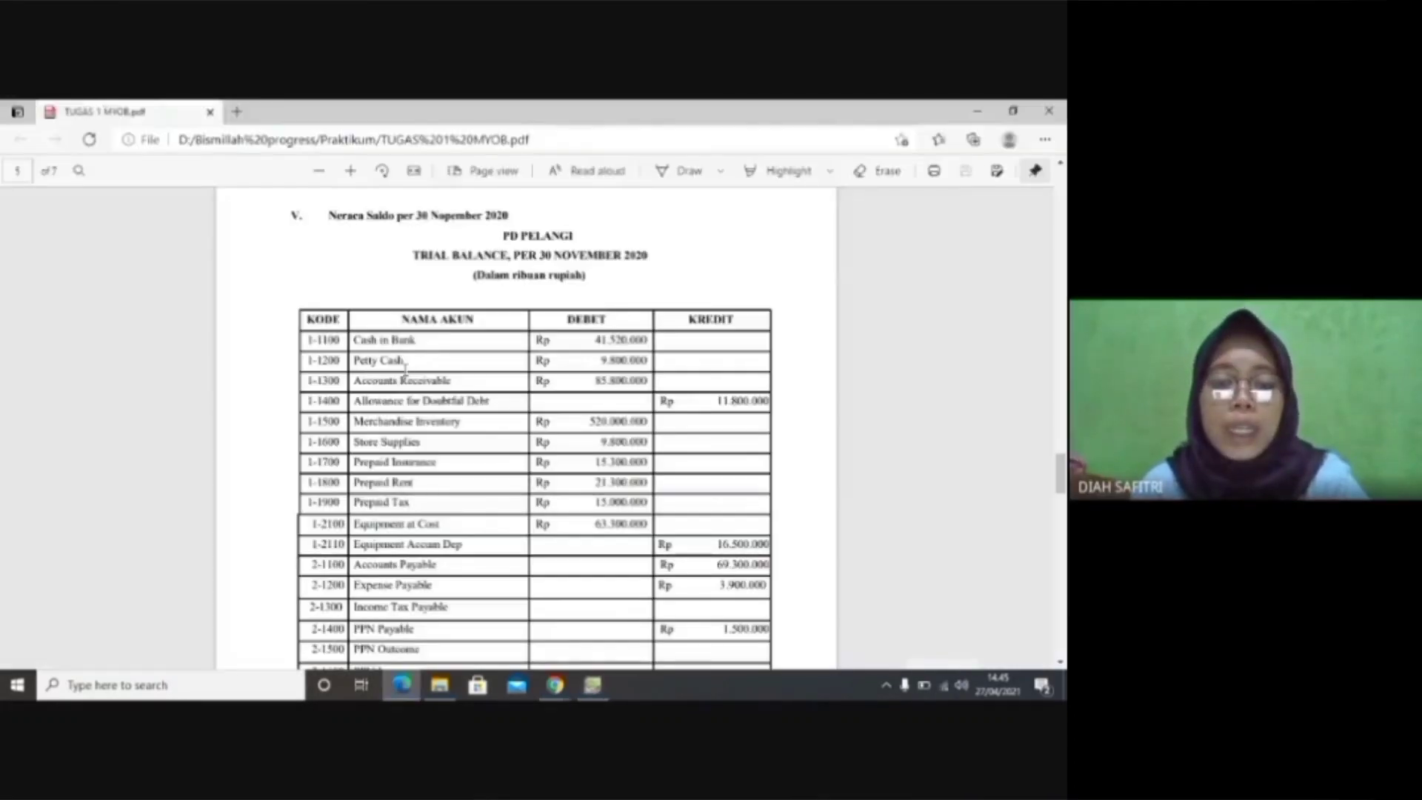
left_click(593, 685)
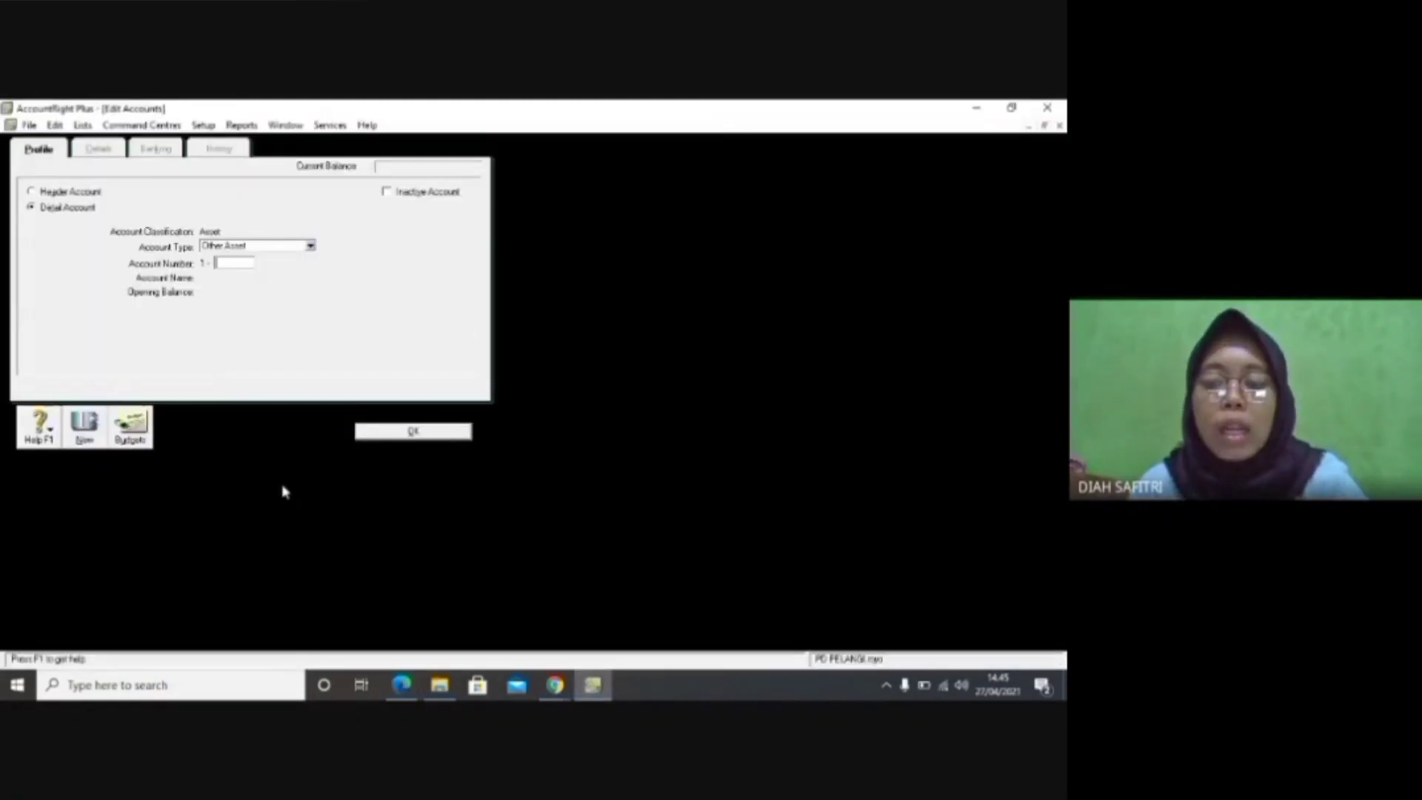
Define the new account as a Bank account with number 1-1100 and the name Cash In Bank.
left_click(309, 246)
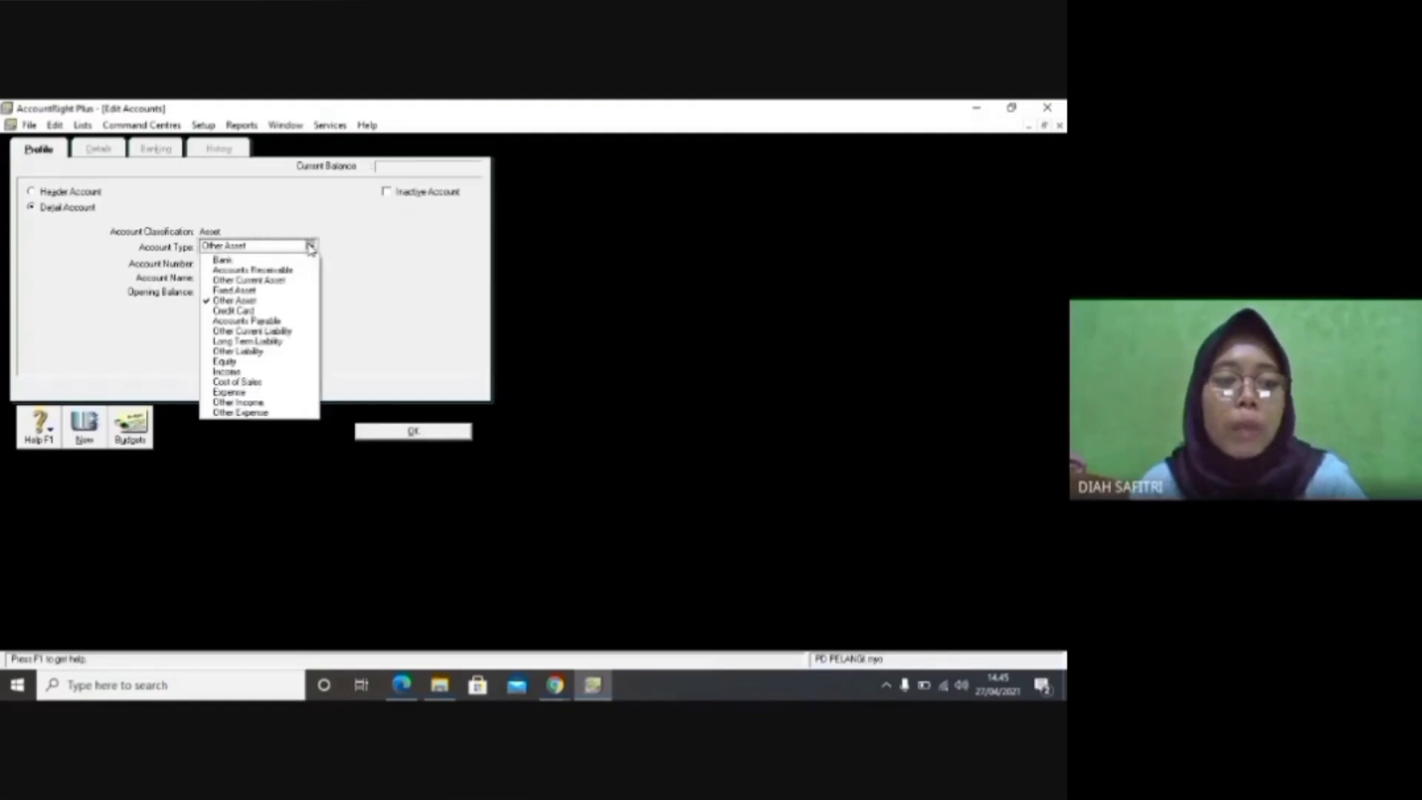
left_click(267, 260)
left_click(268, 260)
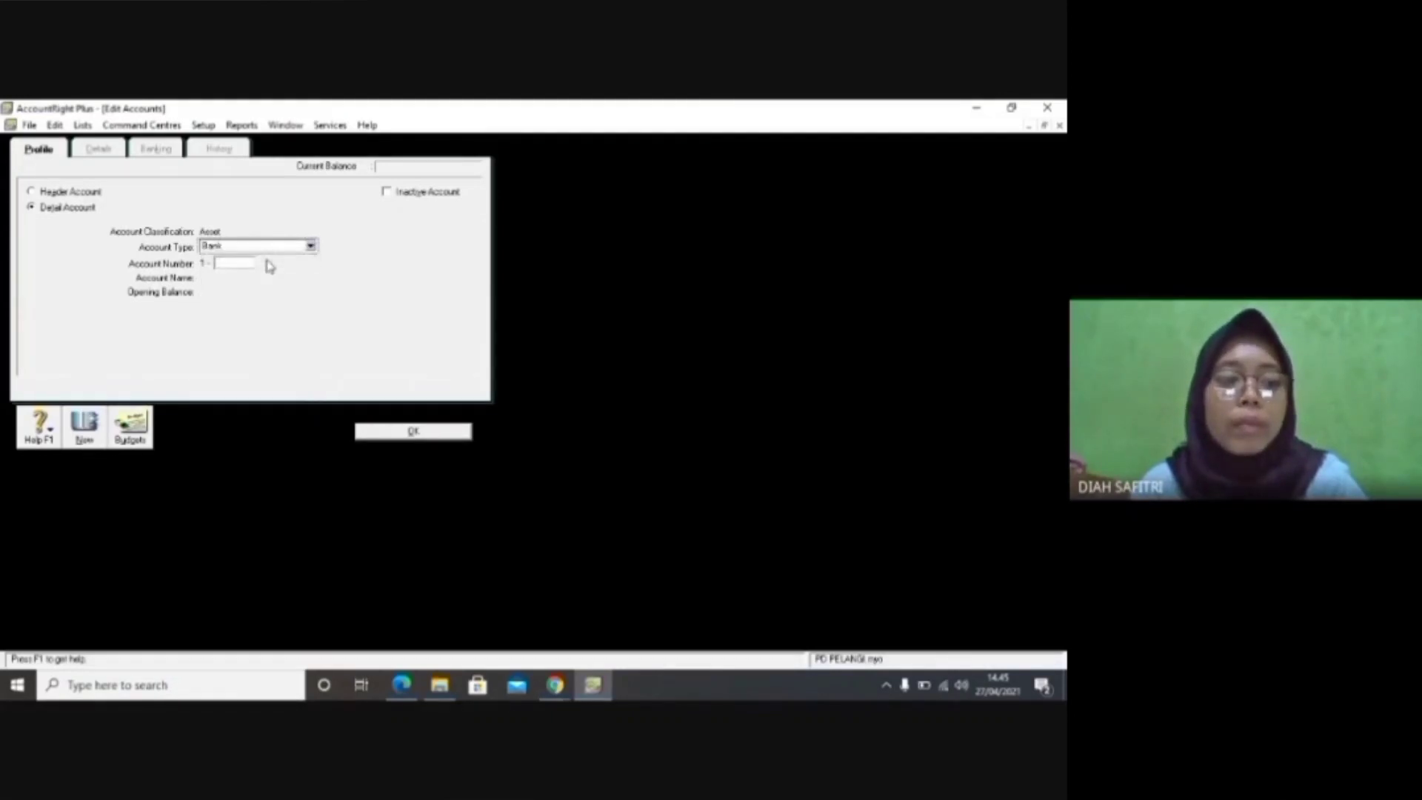
left_click(246, 262)
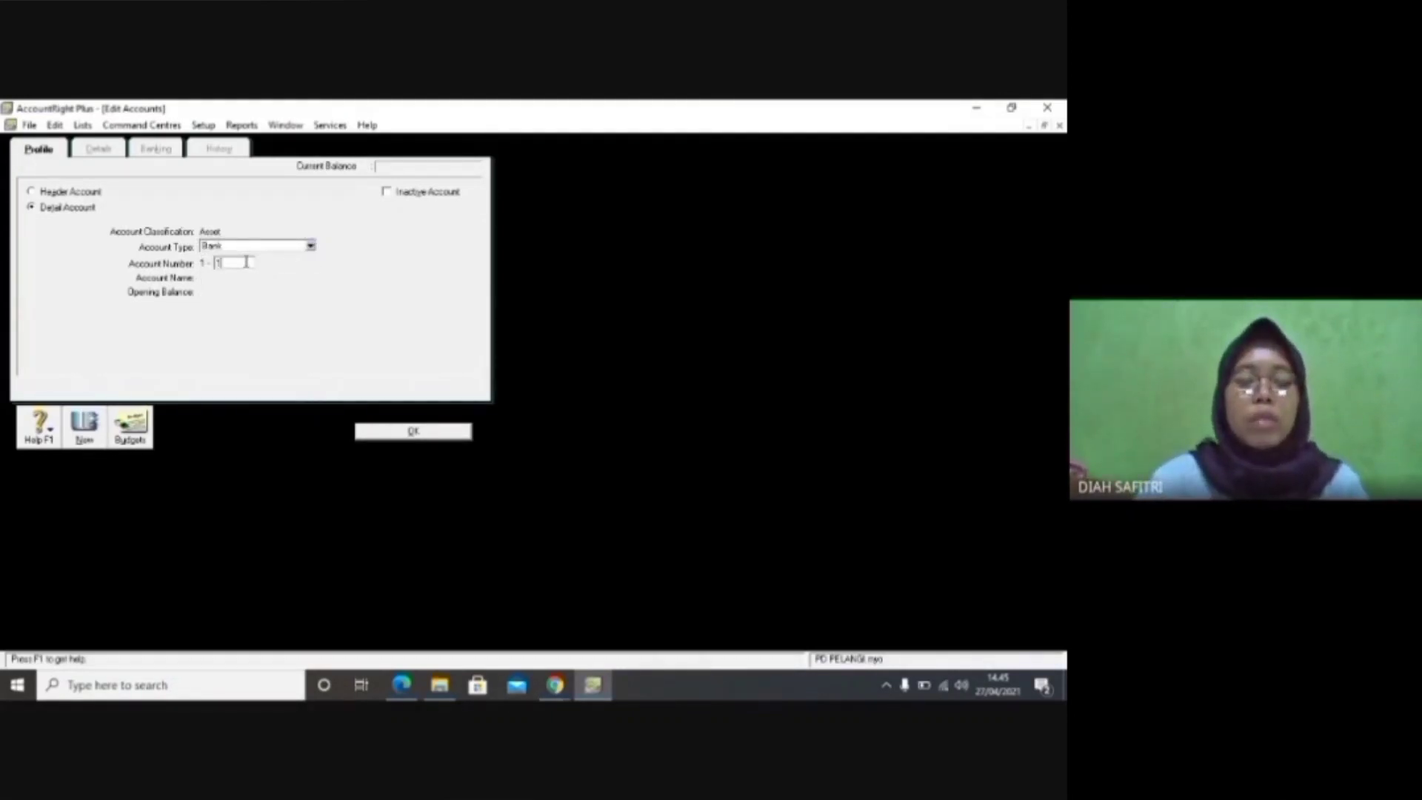
key("Tab")
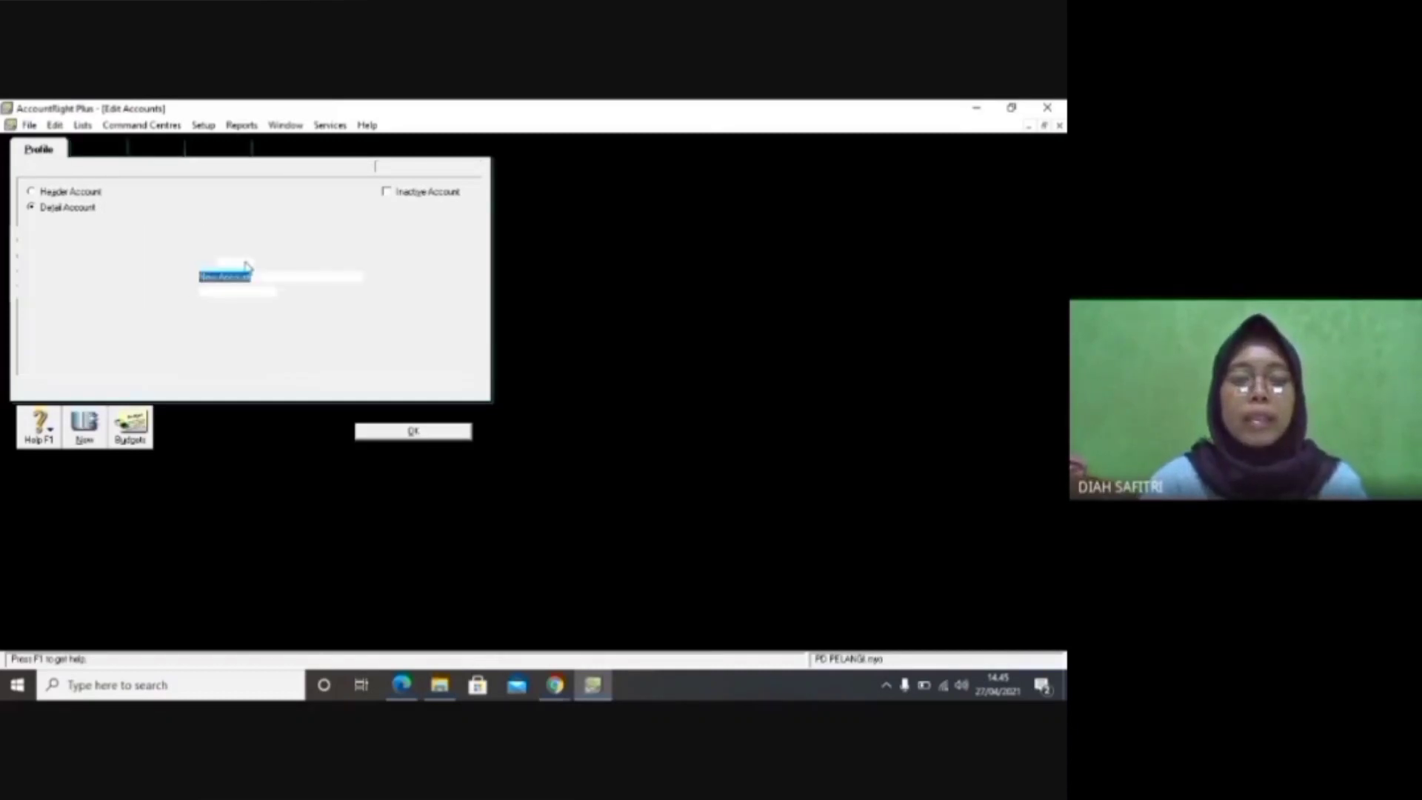
type("Cash I")
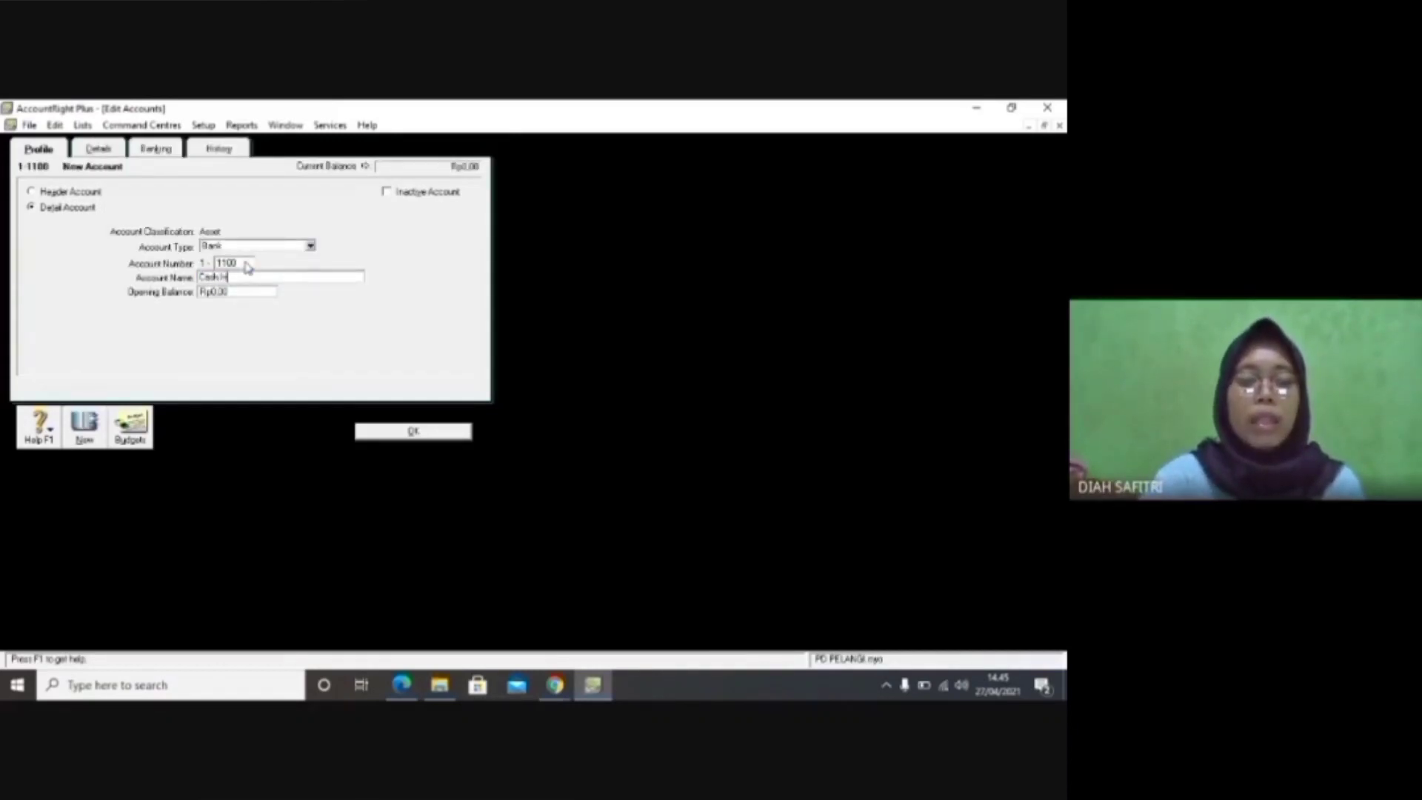
type("n Bank")
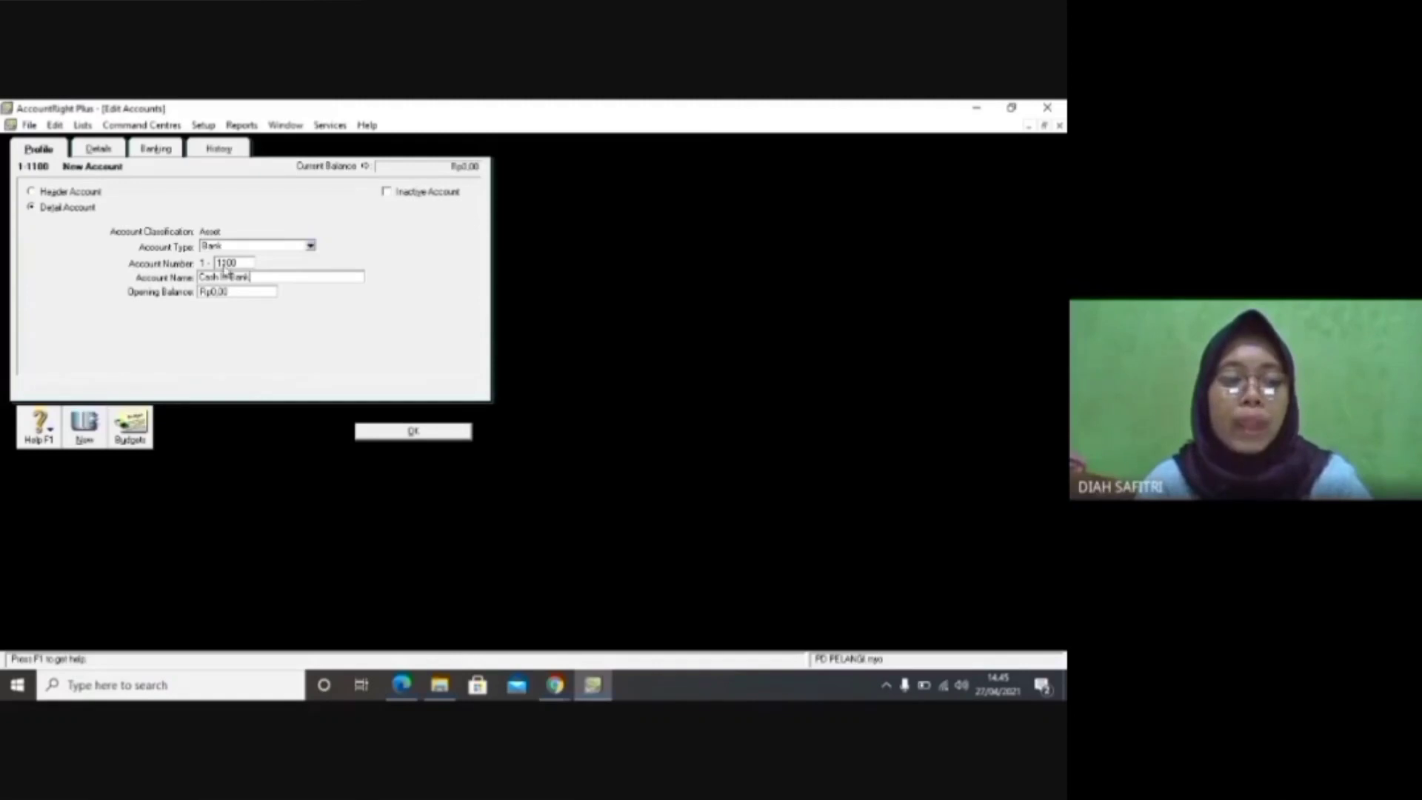
Add another Bank account with number 1-1200 and the name Petty Cash.
left_click(102, 425)
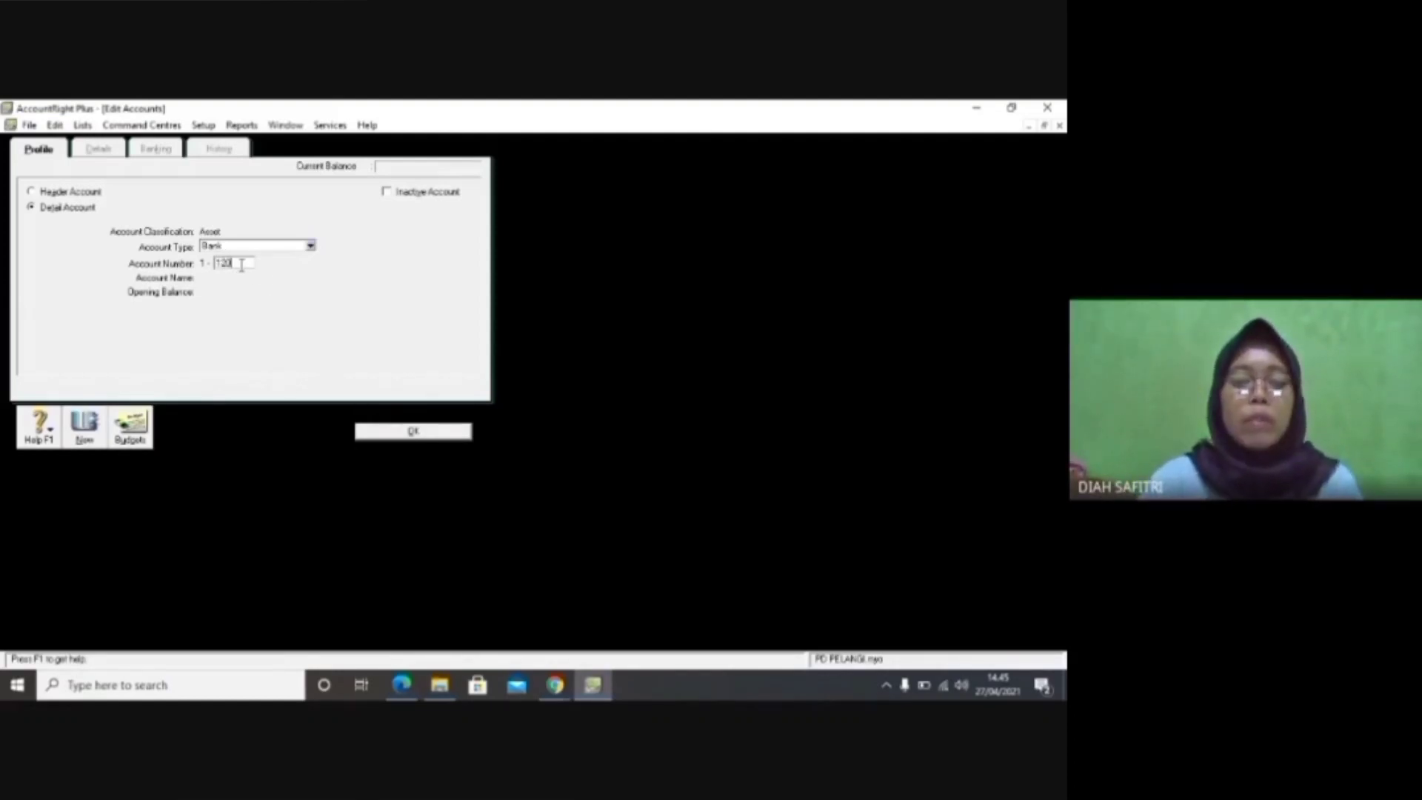
key("Tab")
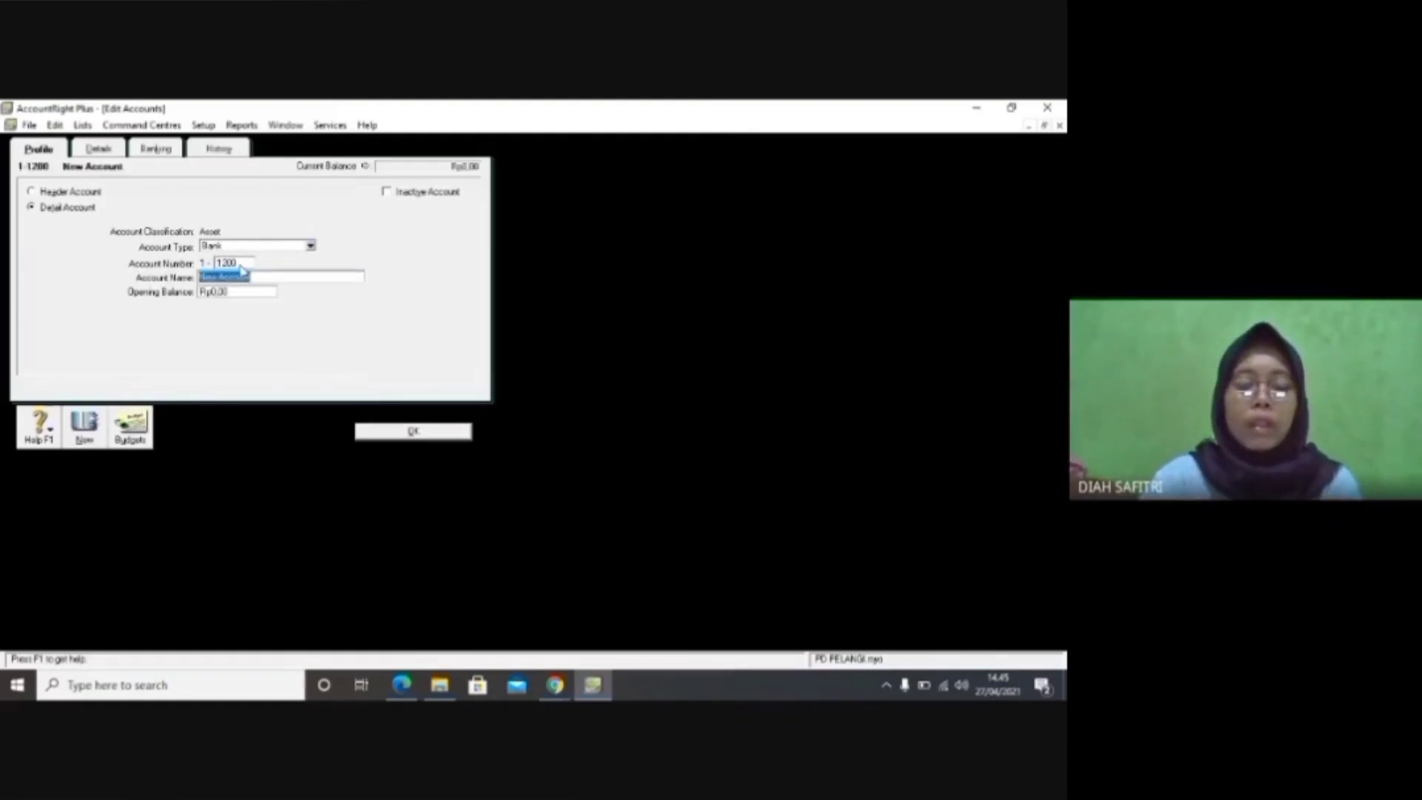
type("Petty")
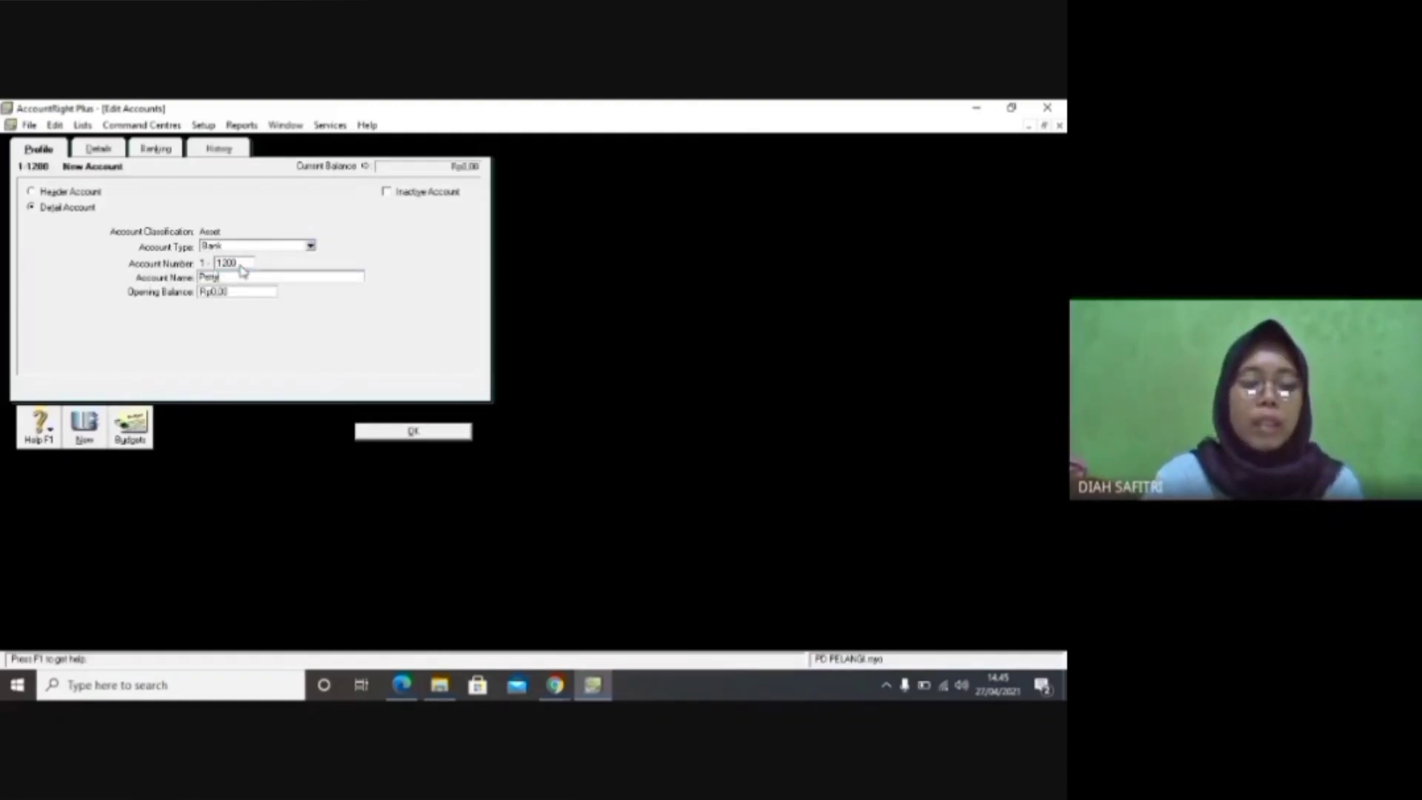
type(" Cash")
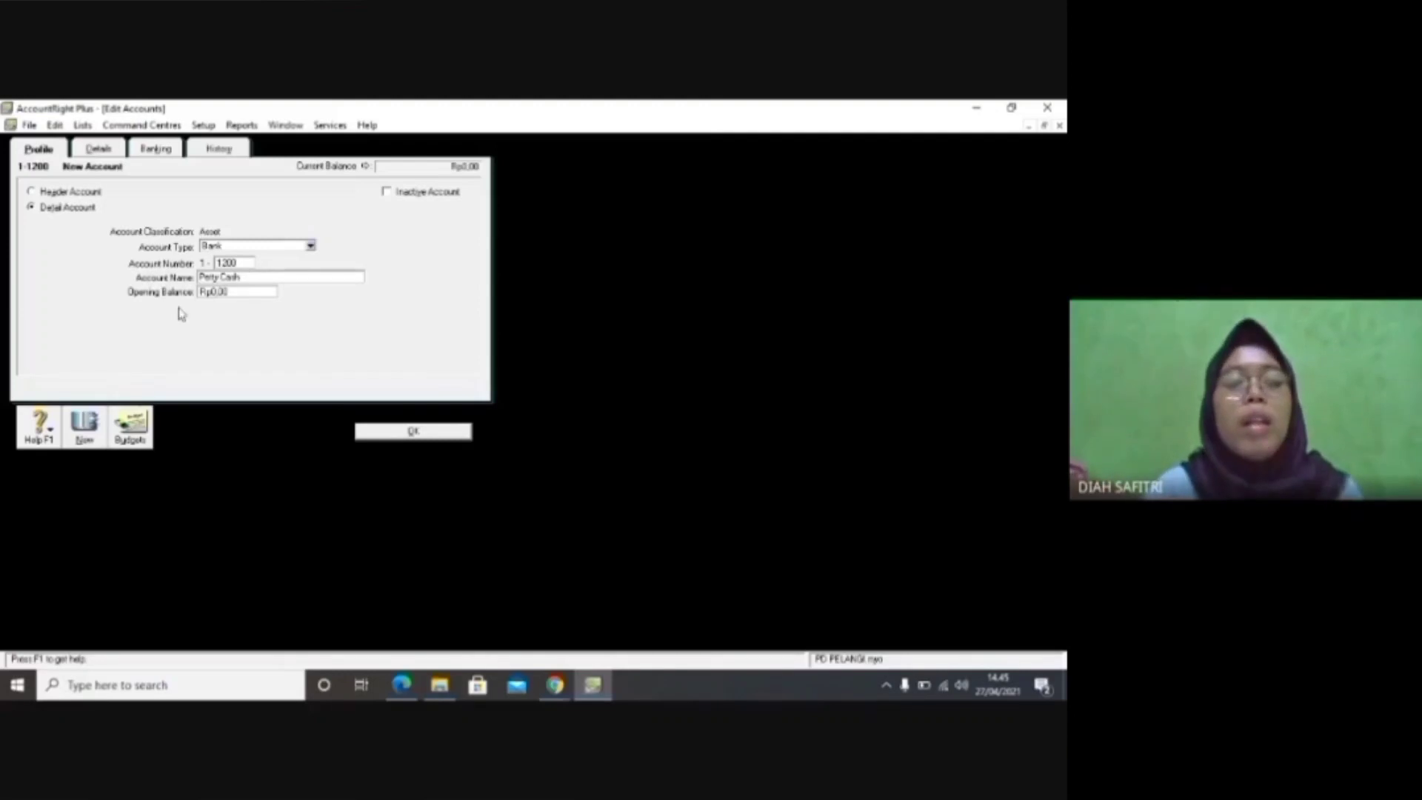
left_click(84, 426)
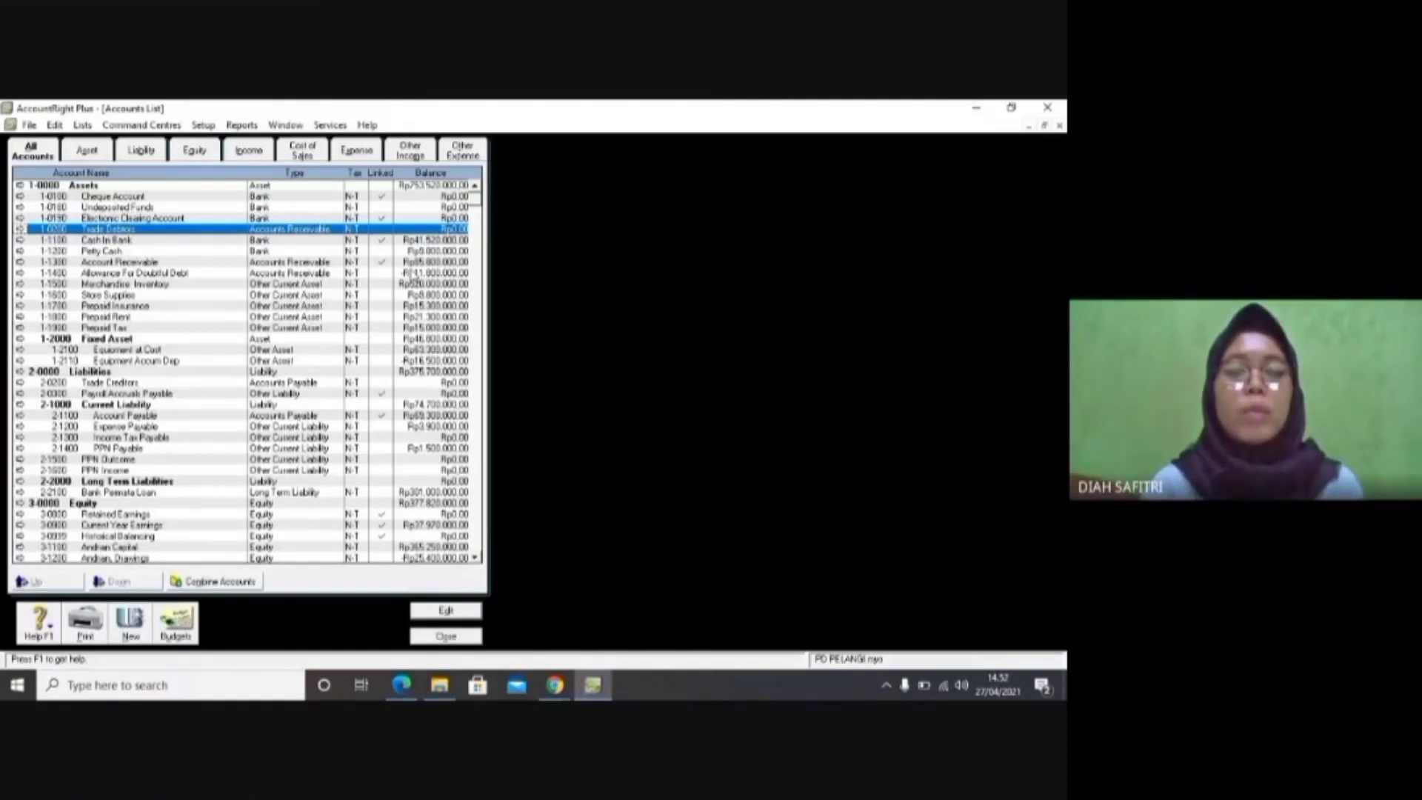
Review the full accounts list and its balances from Assets through to Other Expenses.
left_click(477, 198)
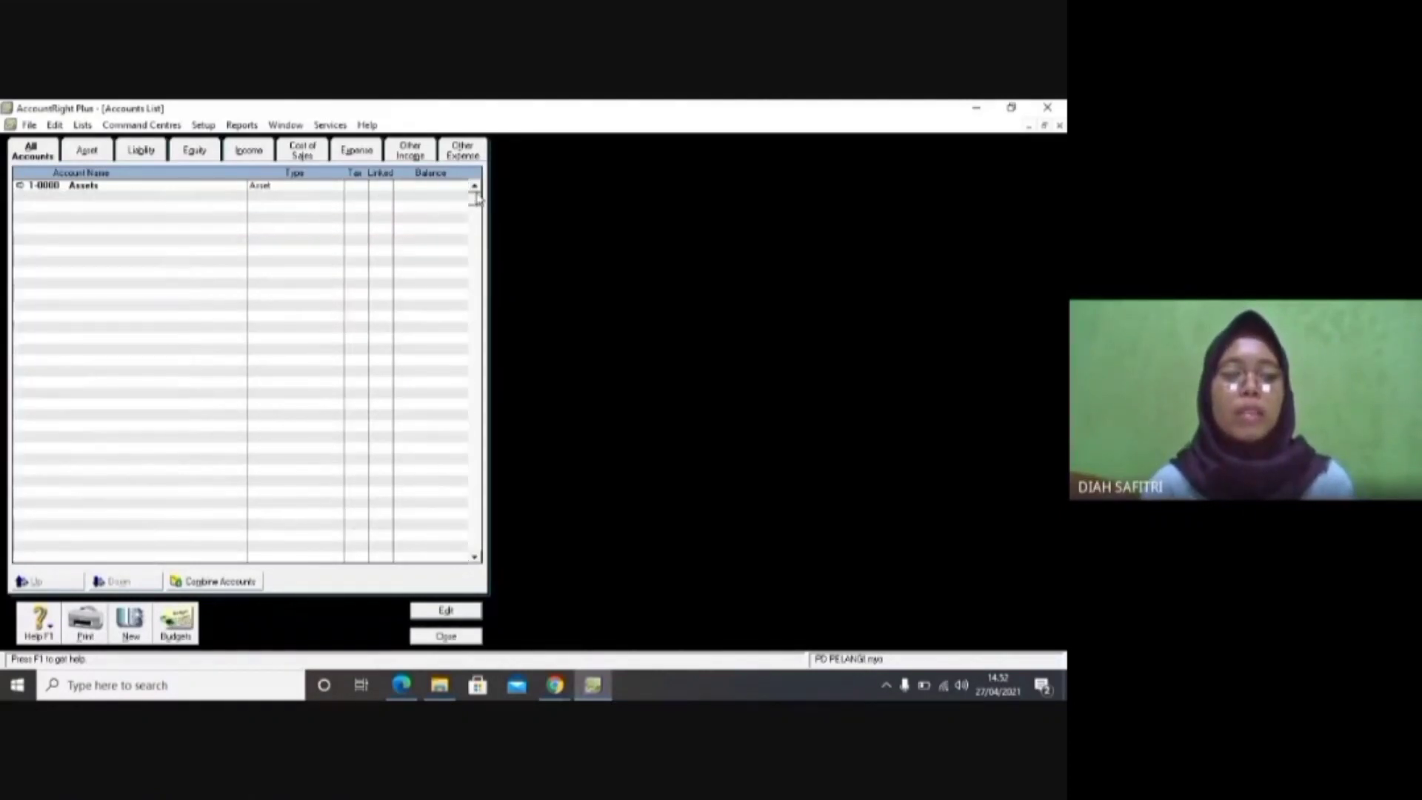
left_click(124, 240)
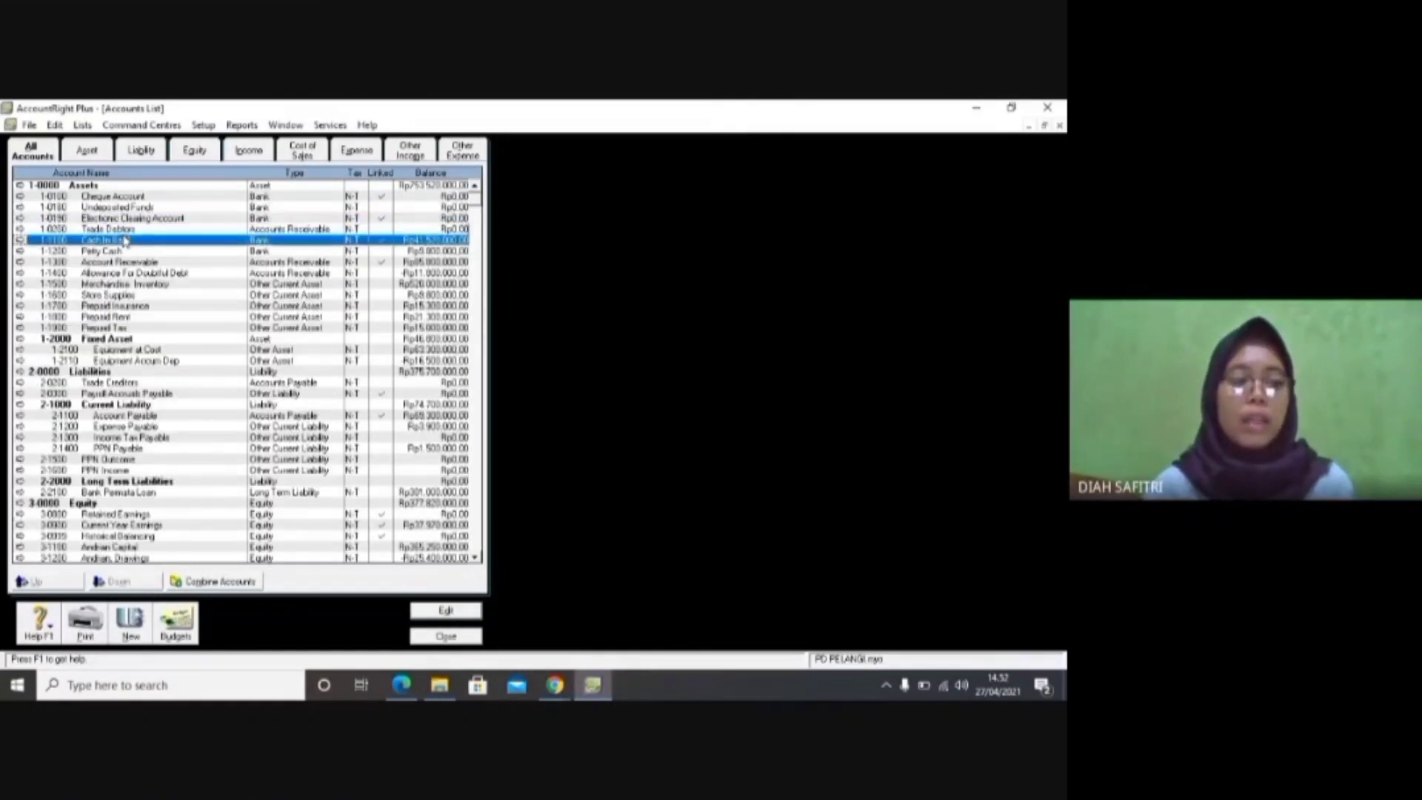
key("Down")
key("Down")
key("Down")
key("Down")
key("Down")
key("Down")
key("Down")
key("Down")
key("Down")
key("Down")
key("Down")
key("Down")
key("Down")
key("Down")
key("Down")
key("Down")
key("Down")
key("Down")
key("Down")
key("Down")
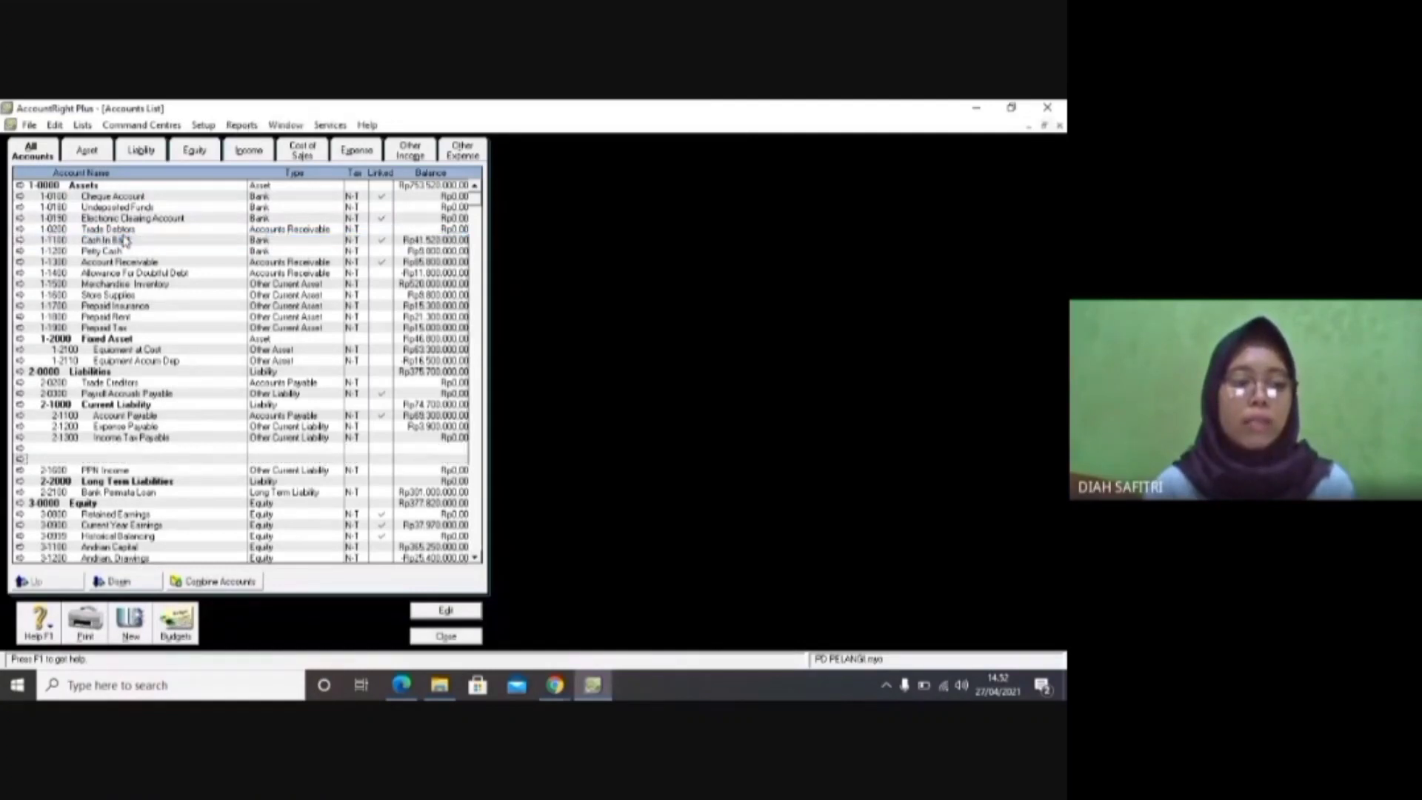
key("Down")
key("Down")
key("Down")
key("Down")
key("Down")
key("Down")
key("Down")
key("Down")
key("Down")
key("Down")
key("Down")
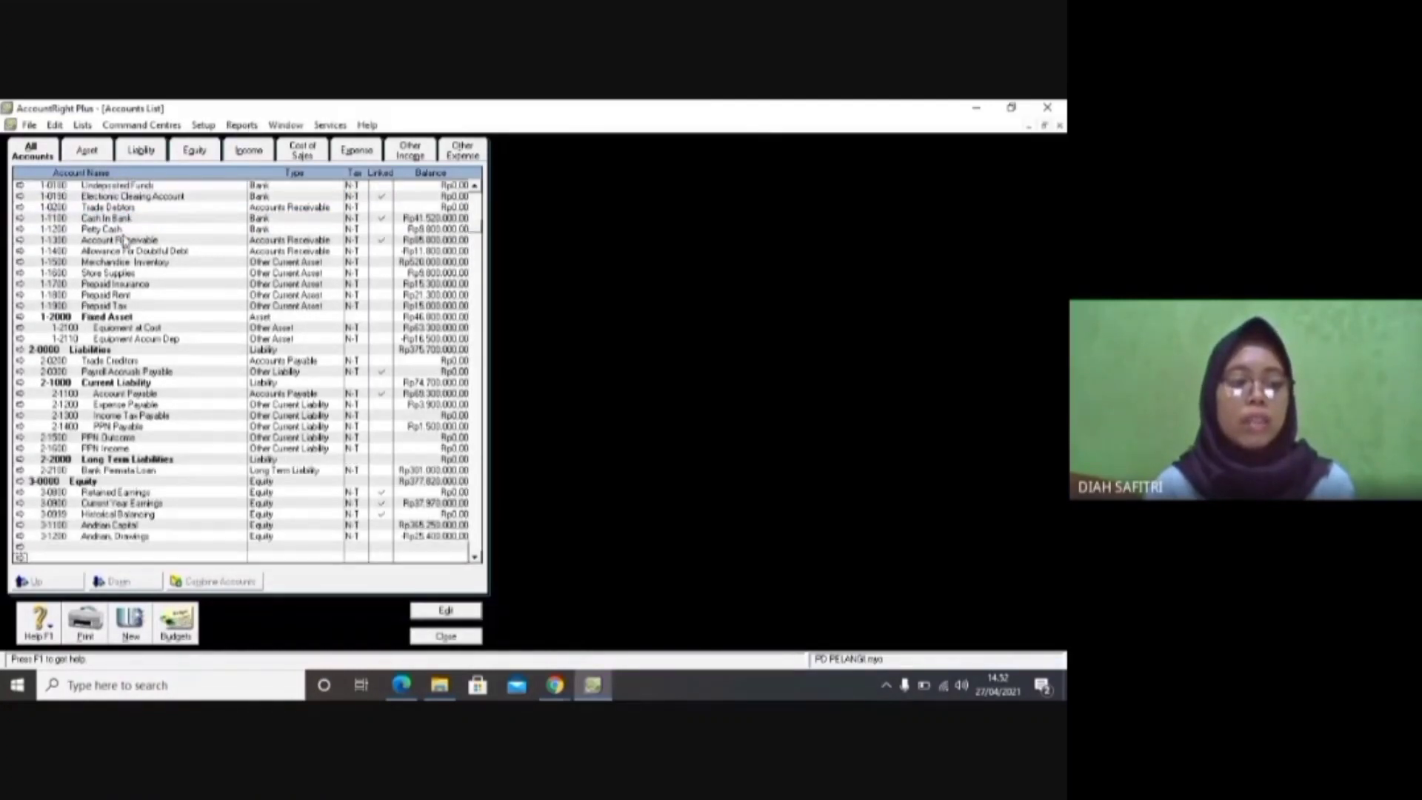
key("Down")
key("Down")
key("Down")
key("Down")
key("Down")
key("Down")
key("Down")
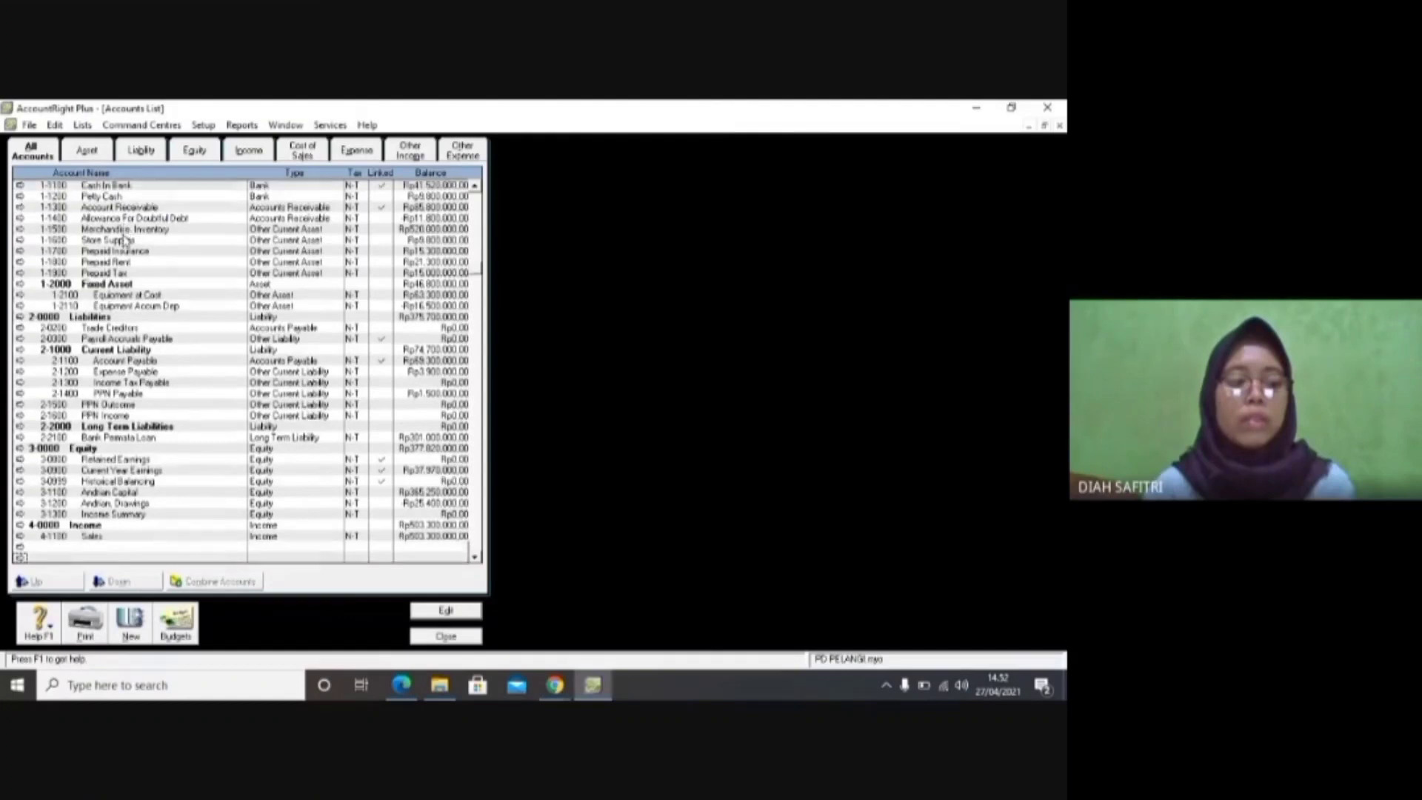
key("Down")
key("Down")
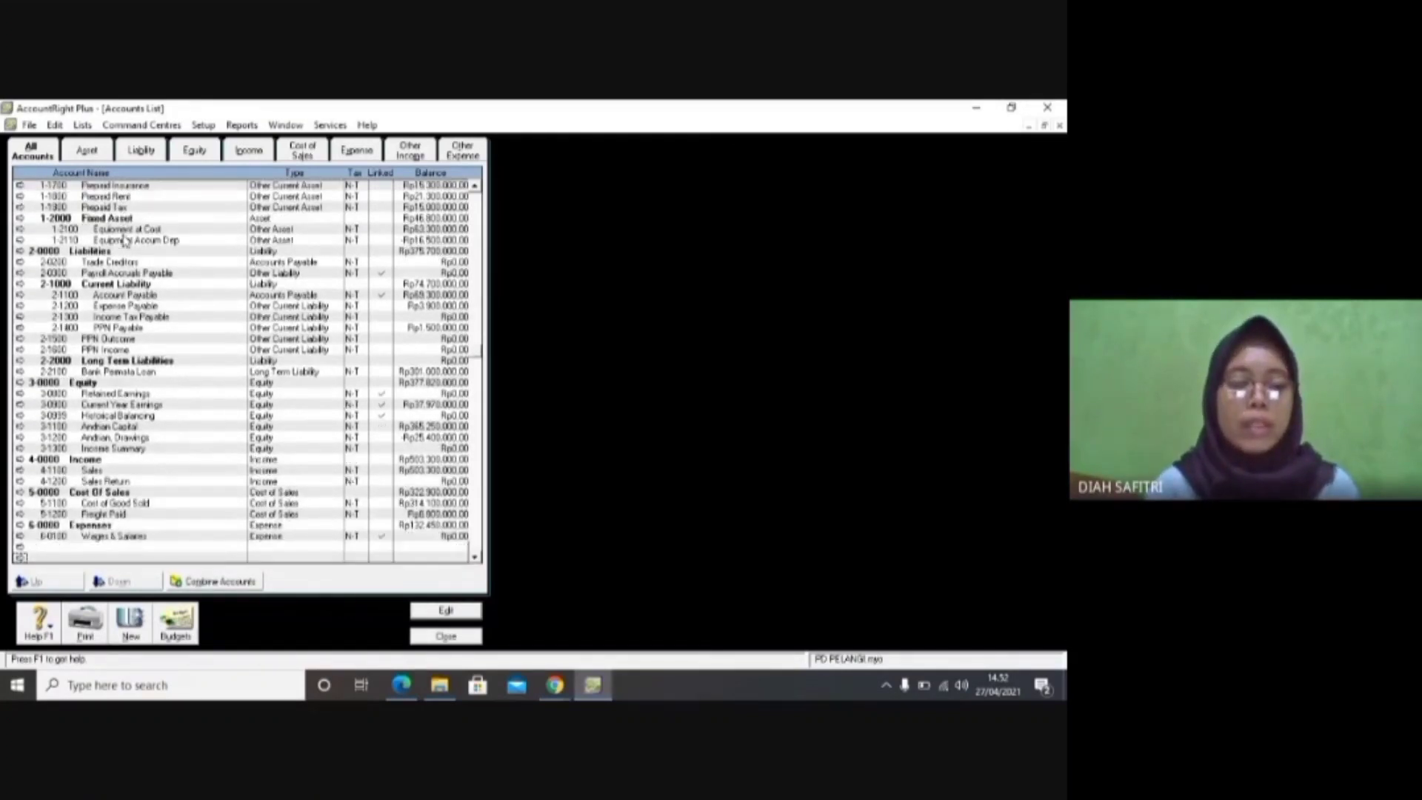
key("Down")
key("Down")
left_click_drag(476, 376, 479, 536)
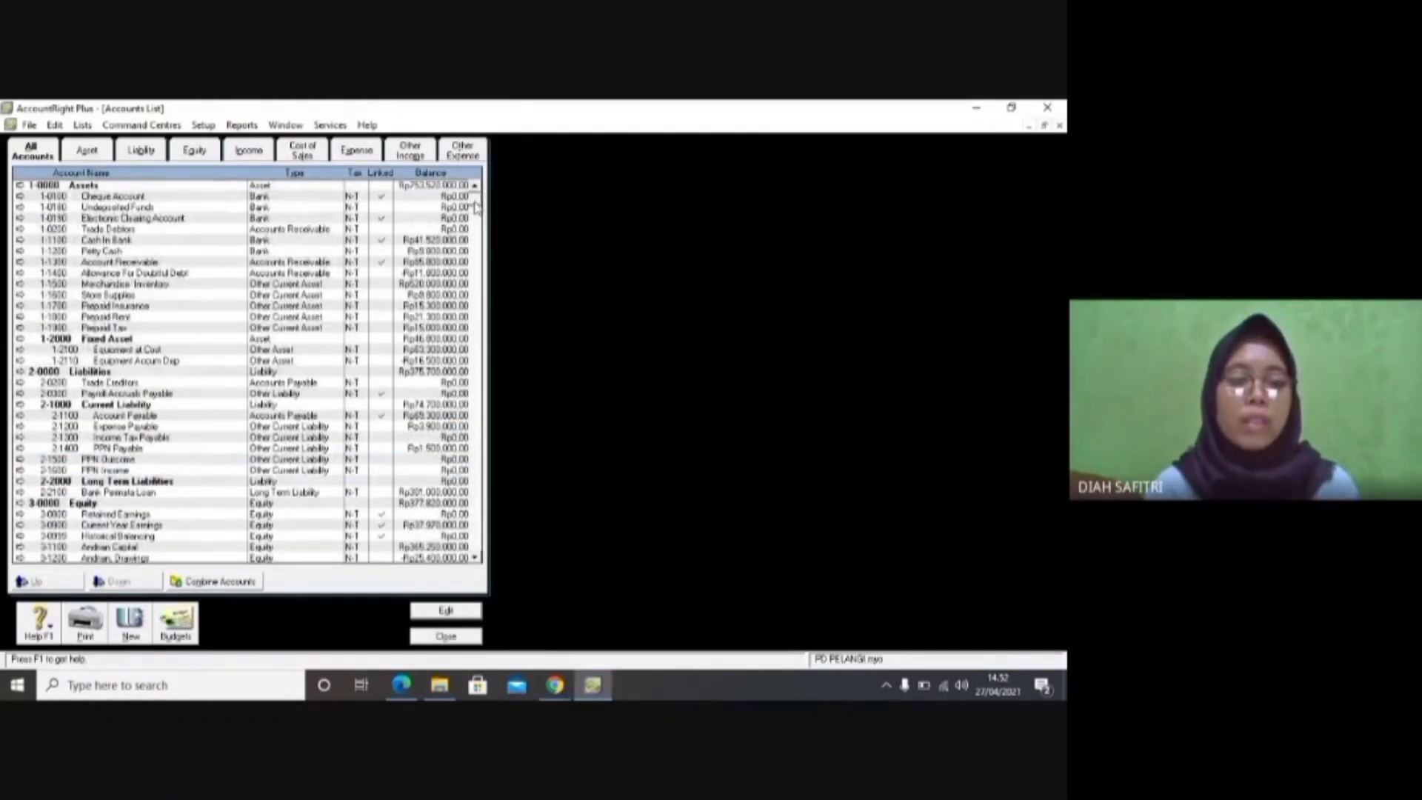
left_click_drag(477, 526, 478, 528)
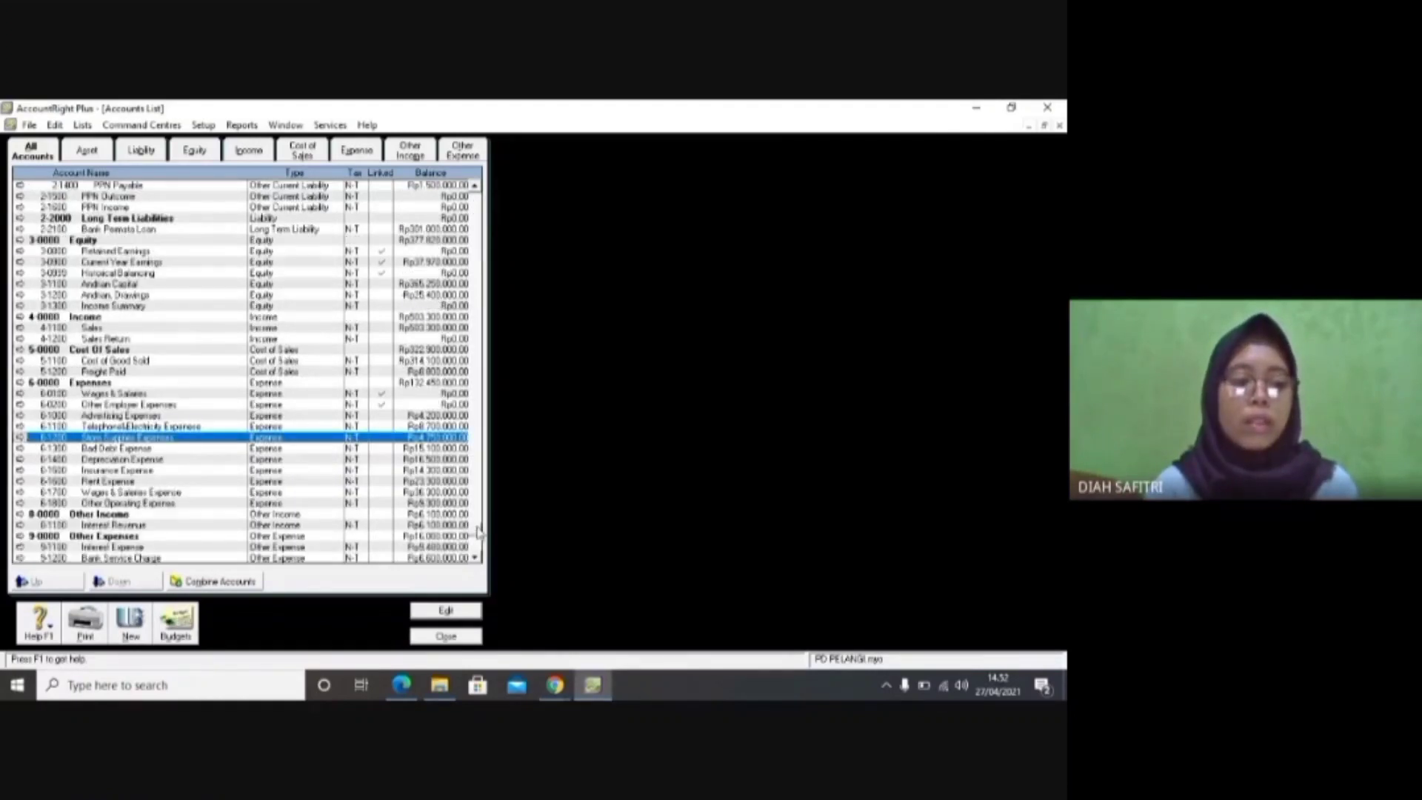
left_click(159, 559)
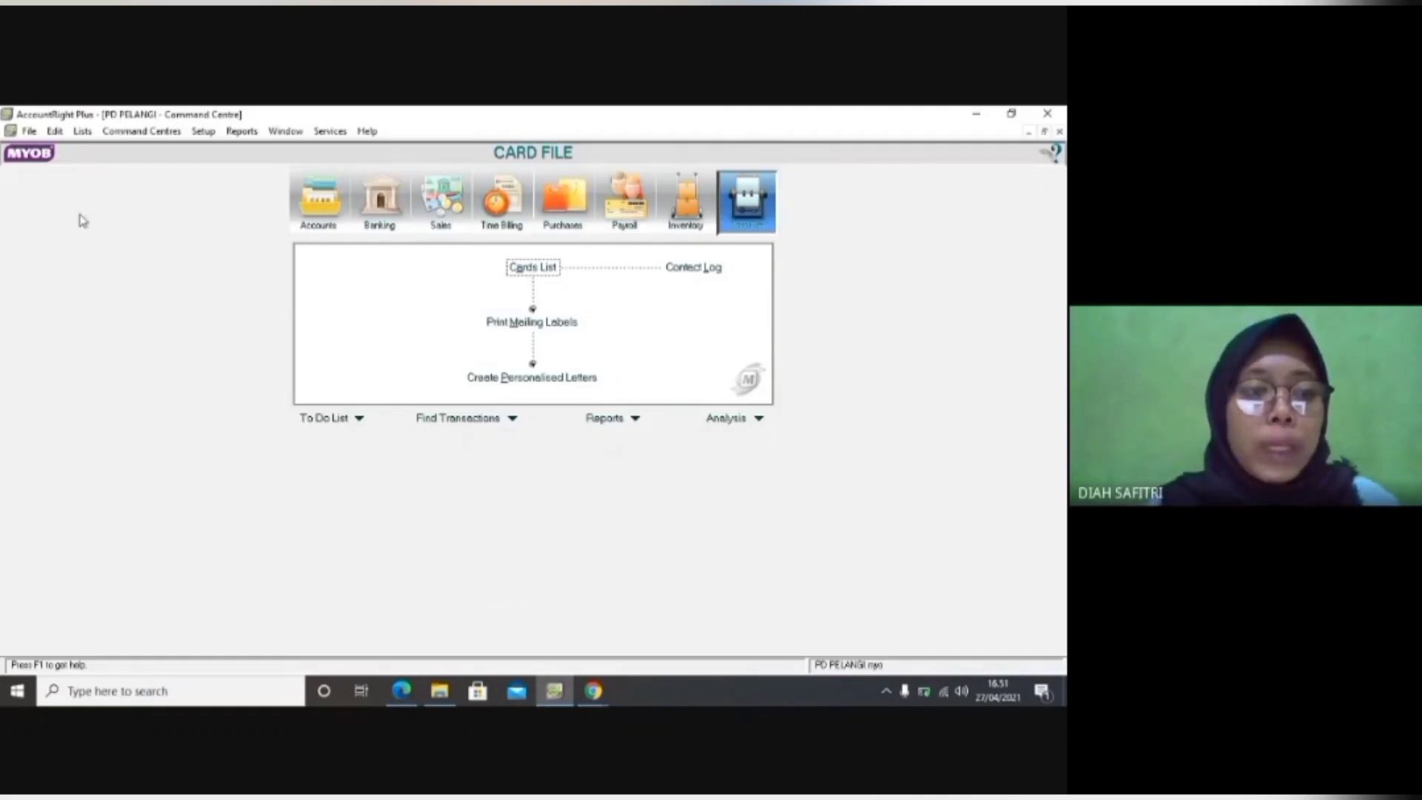
Open the list of tax codes.
left_click(82, 133)
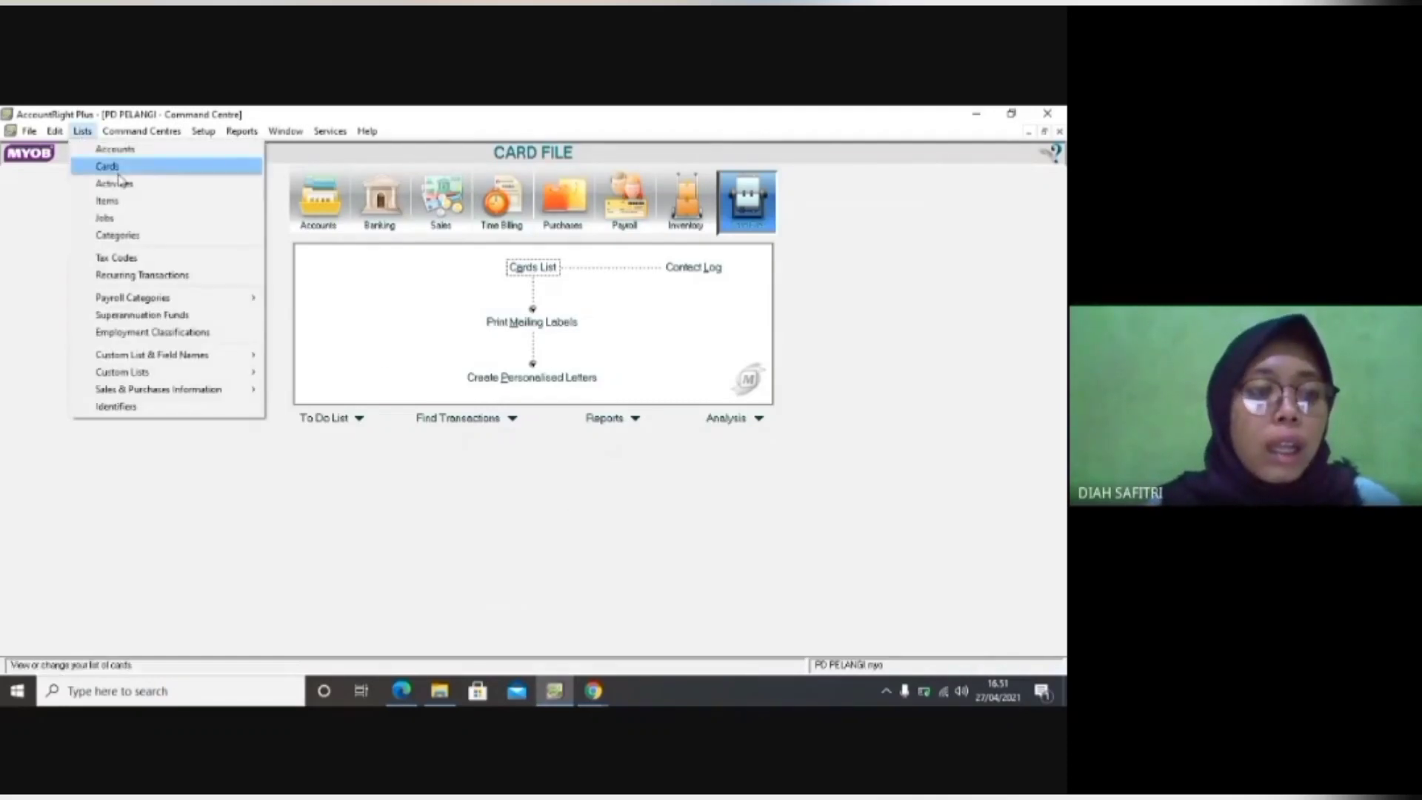
left_click(111, 258)
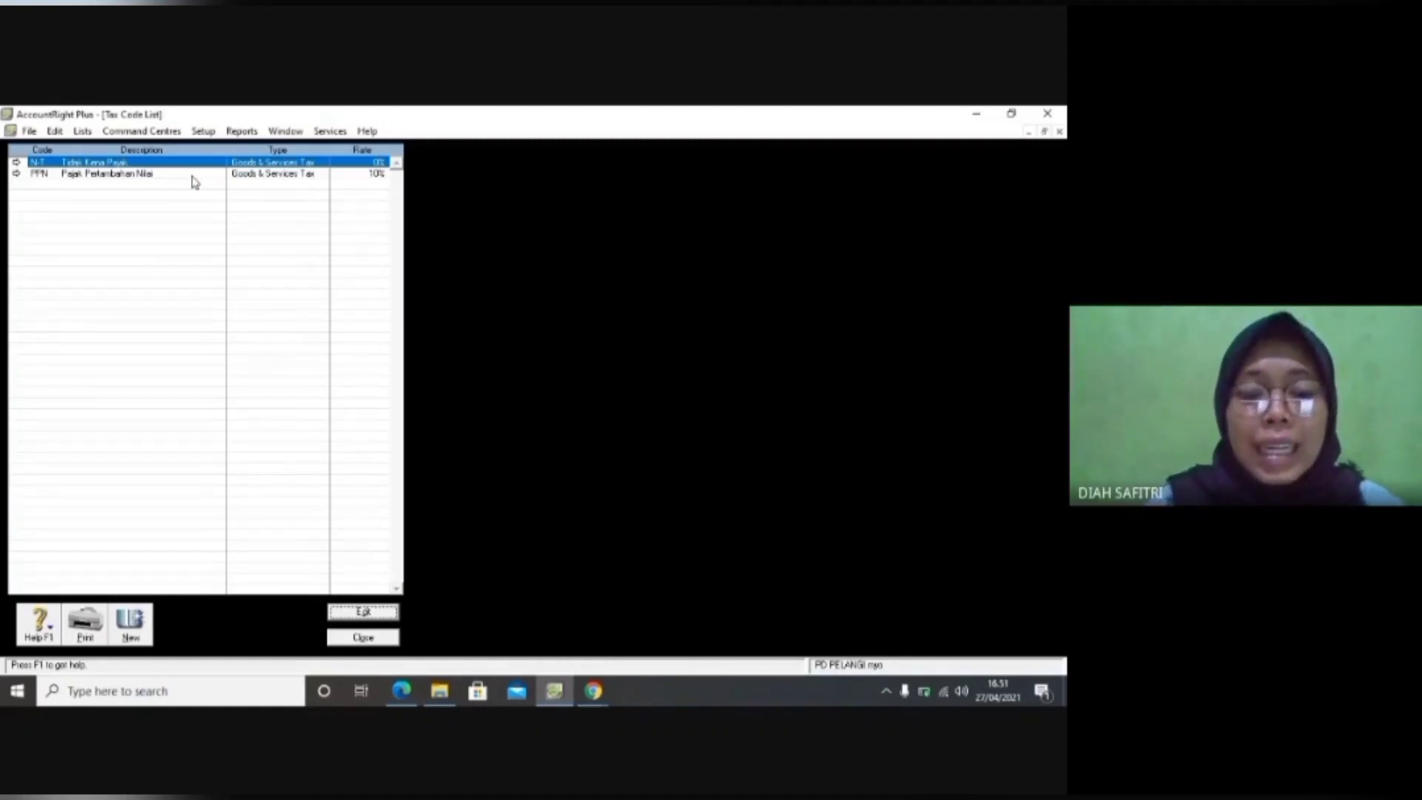
Edit the PPN tax code, choosing 2-1500 PPN Outcome as the linked account for tax collected.
left_click(126, 174)
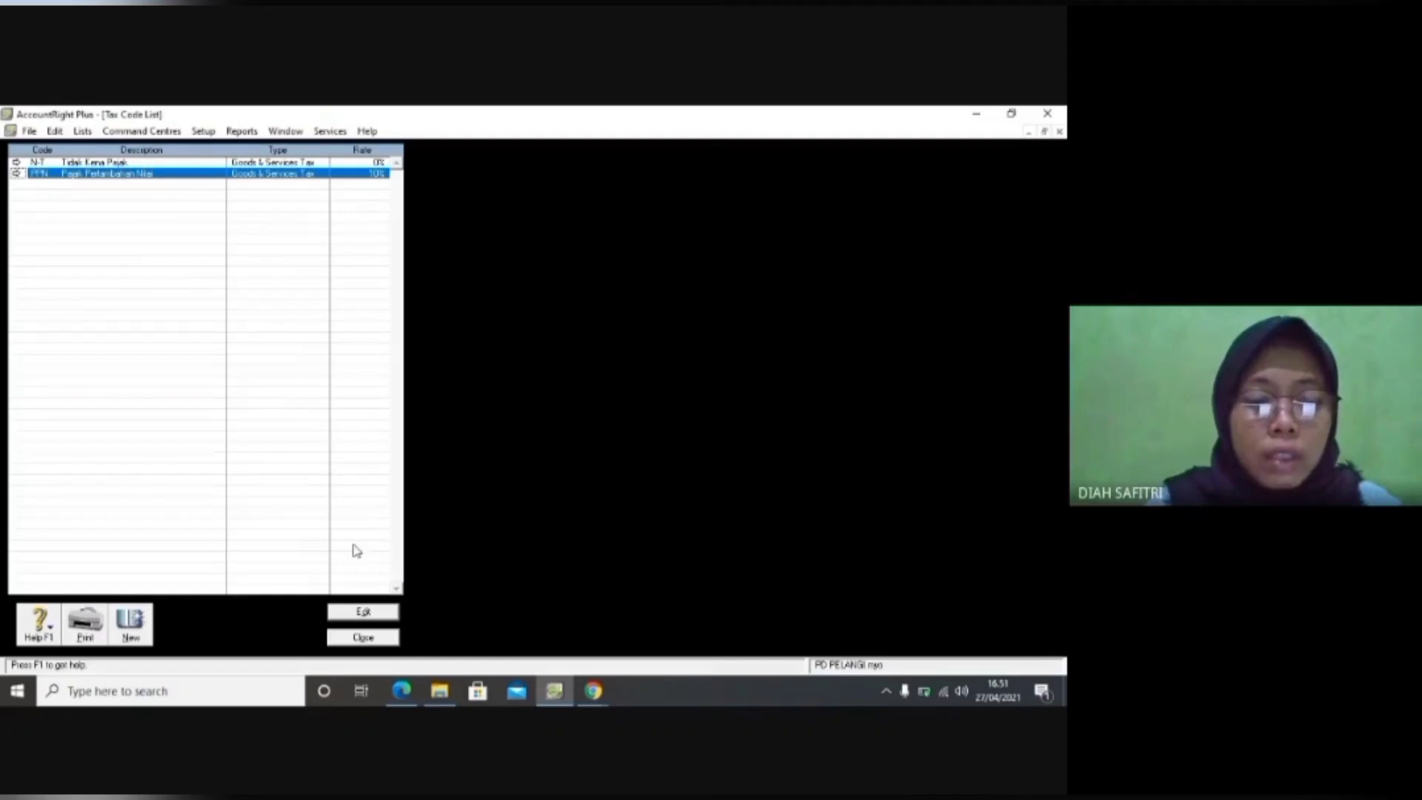
left_click(355, 615)
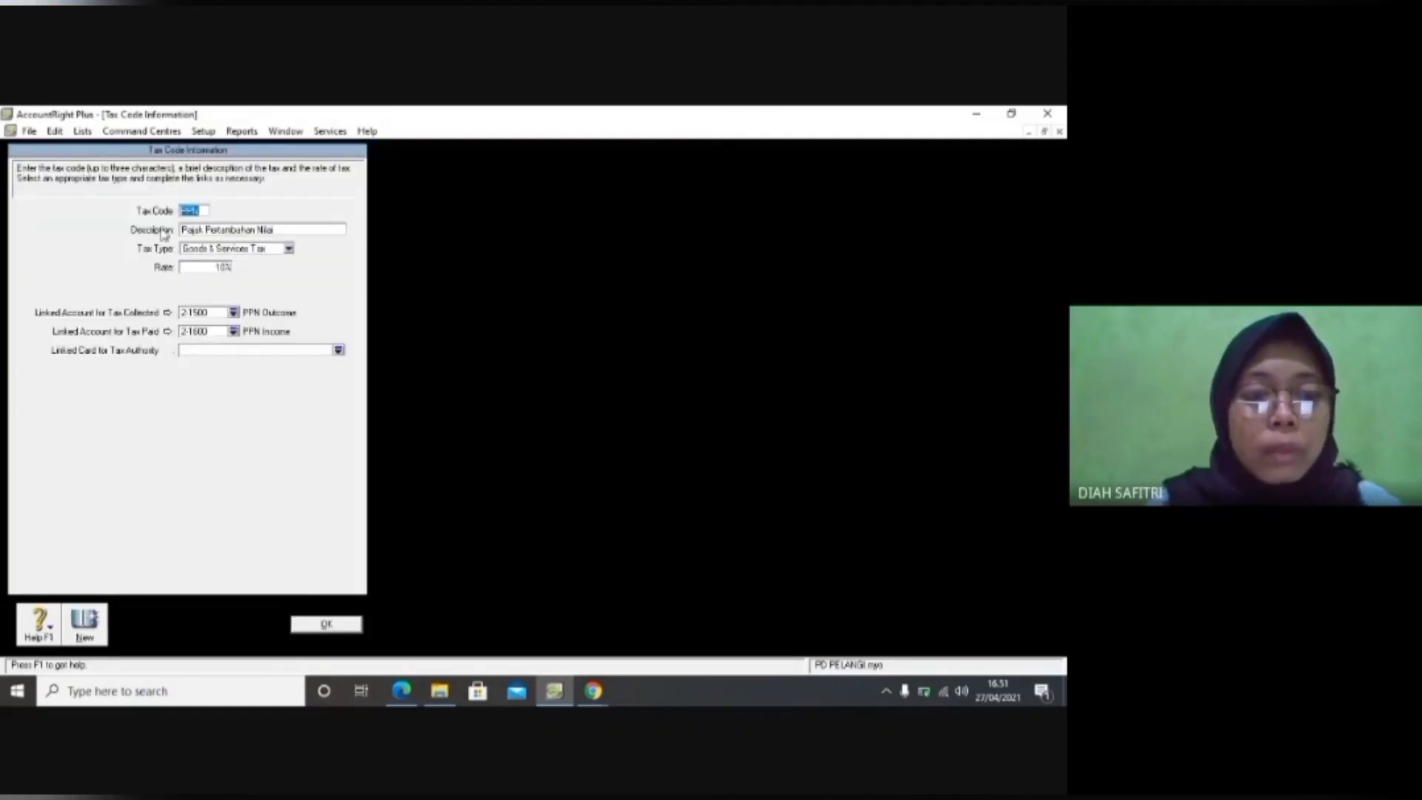
left_click(201, 212)
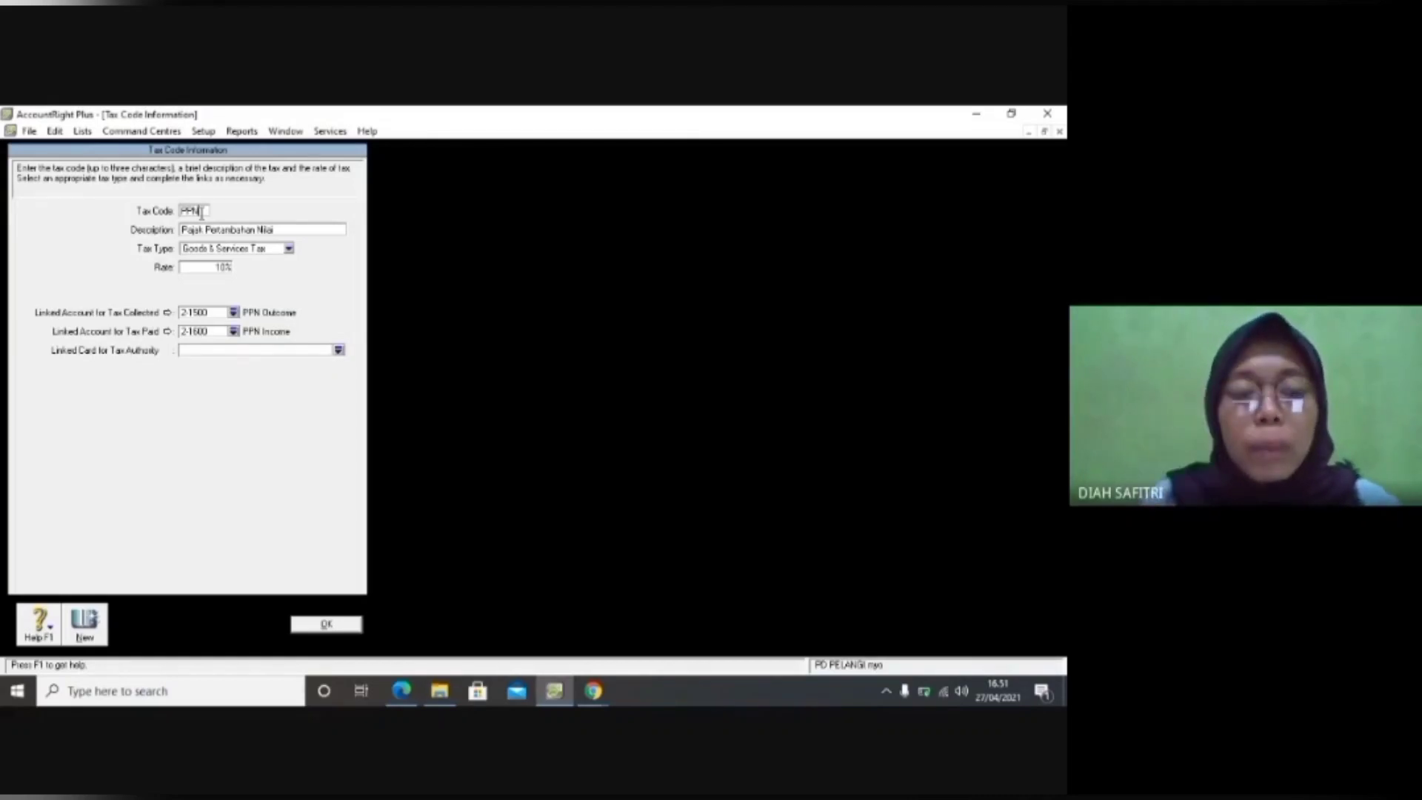
left_click(311, 231)
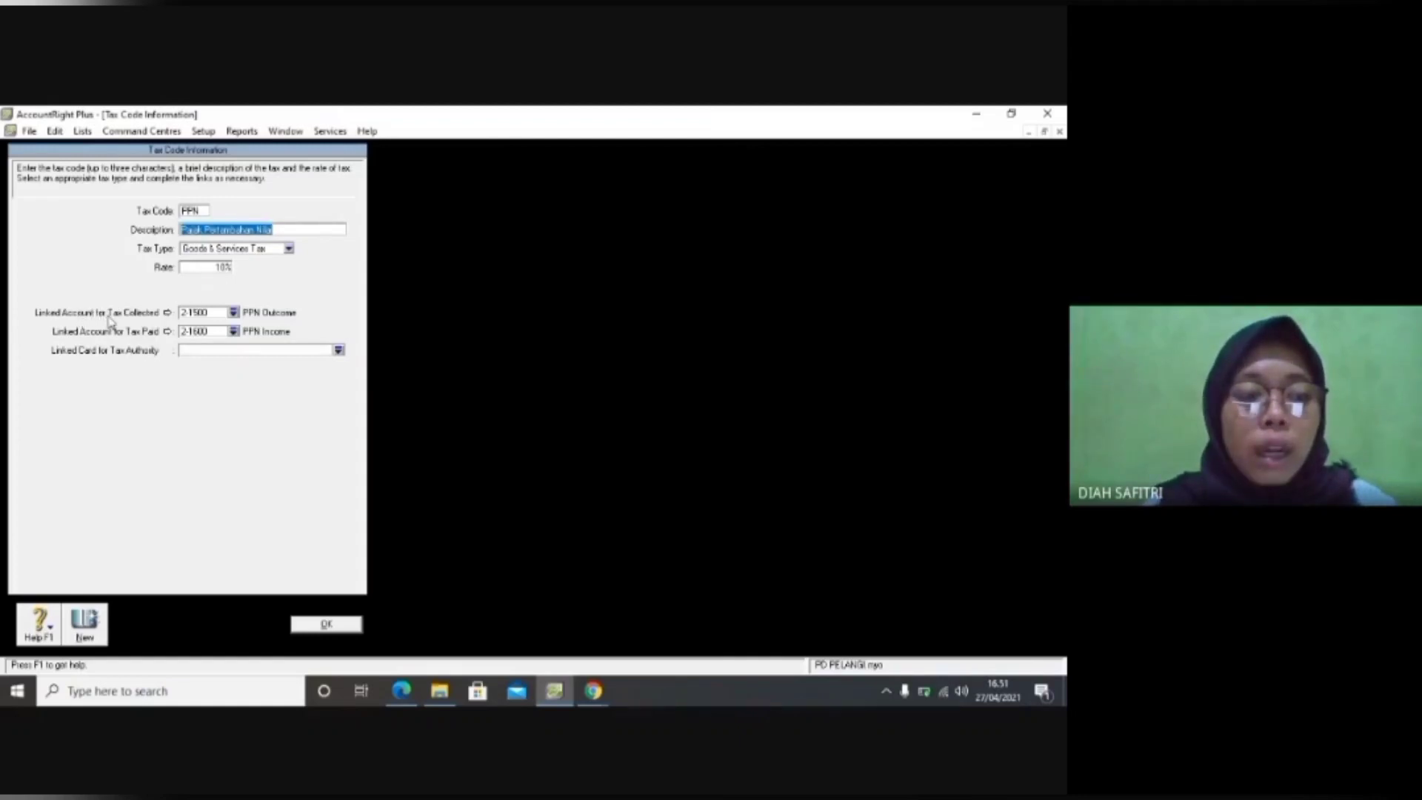
left_click(232, 313)
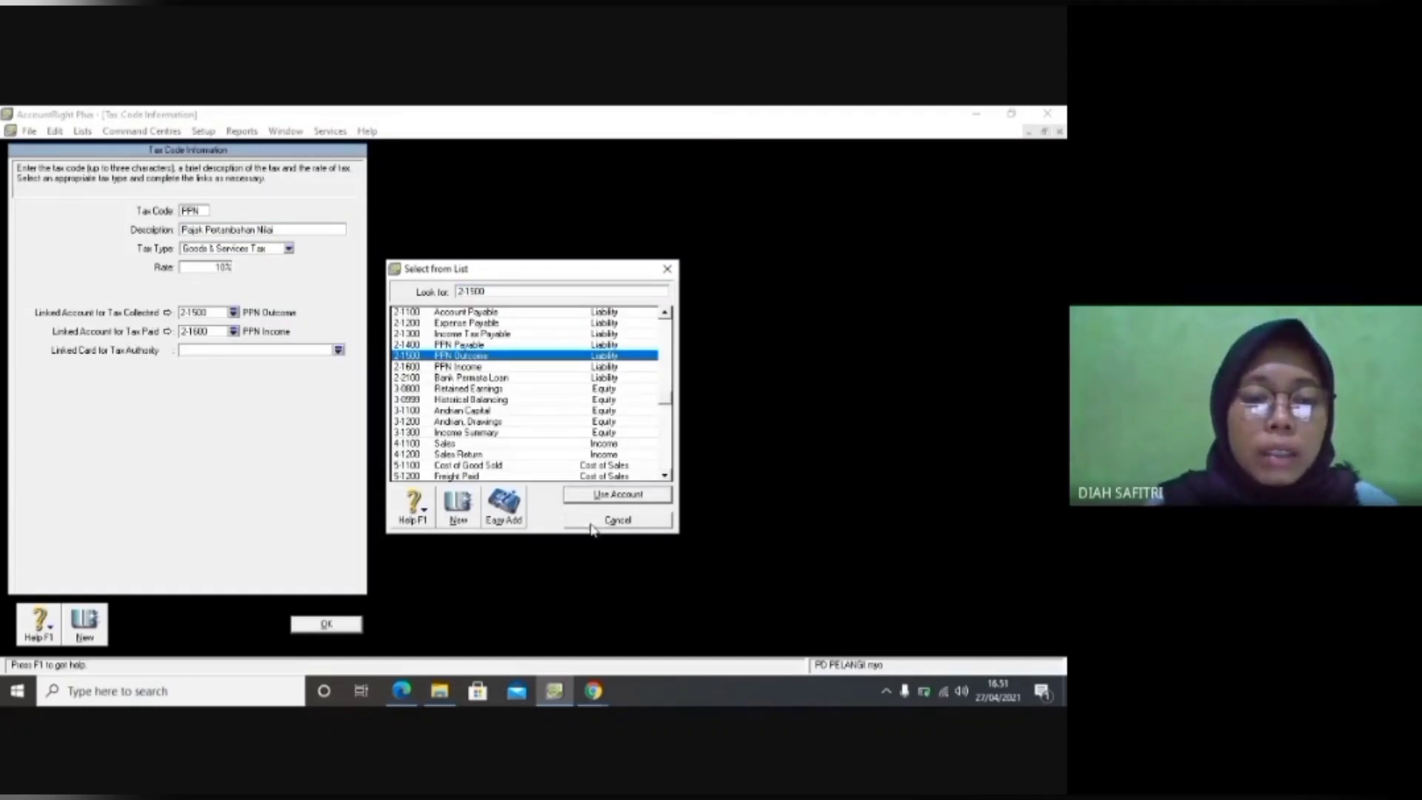
left_click(576, 500)
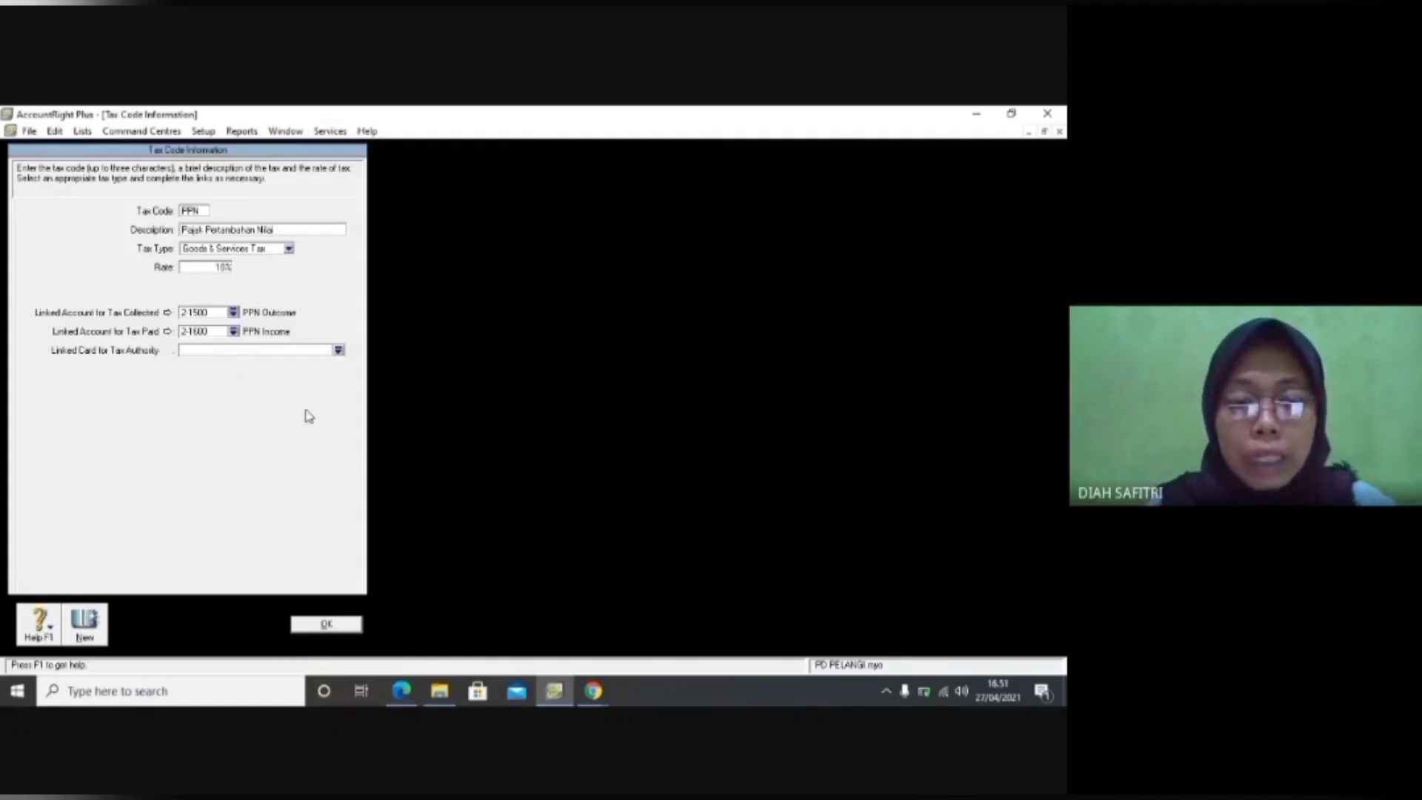
left_click(324, 625)
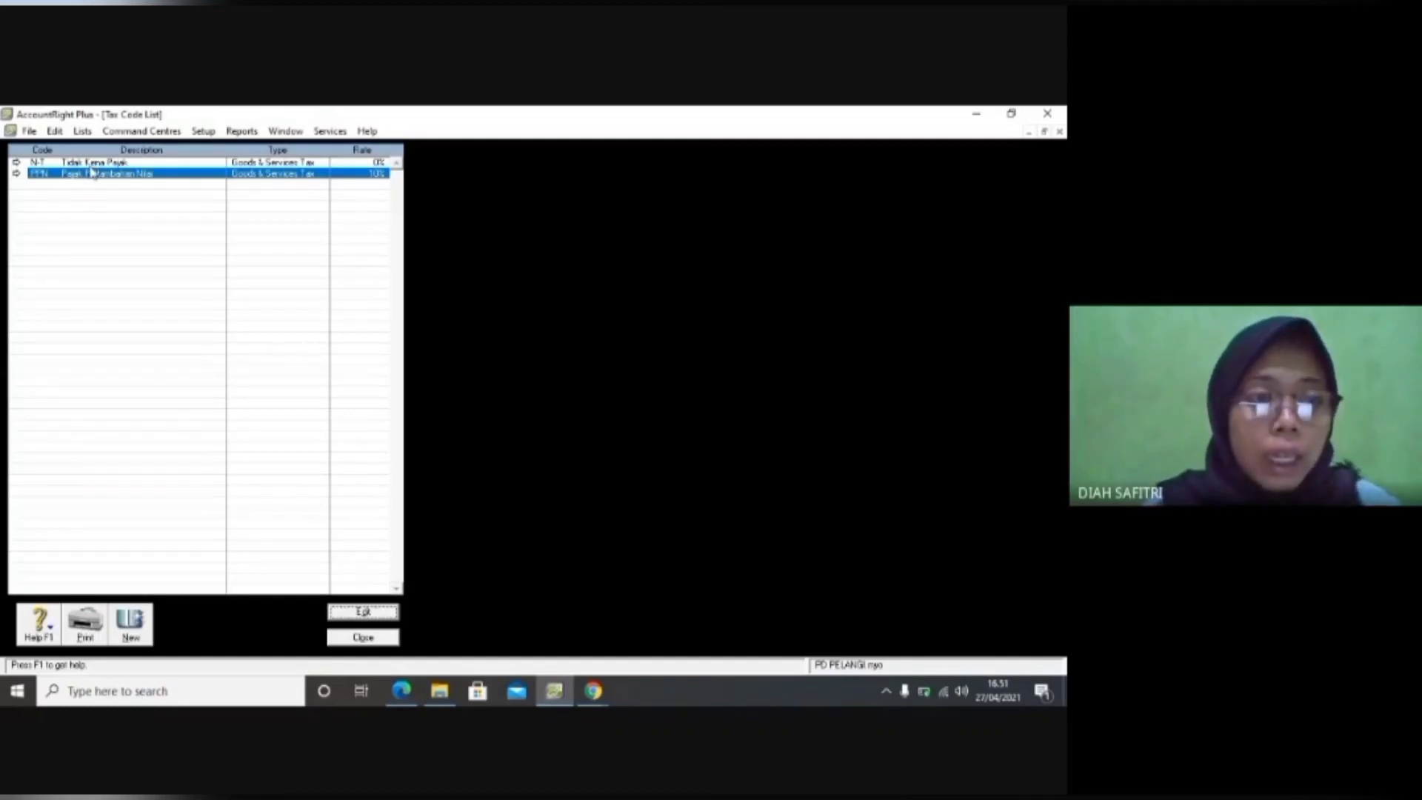
Review the linked accounts of the N-T tax code and close the tax code list.
left_click(90, 164)
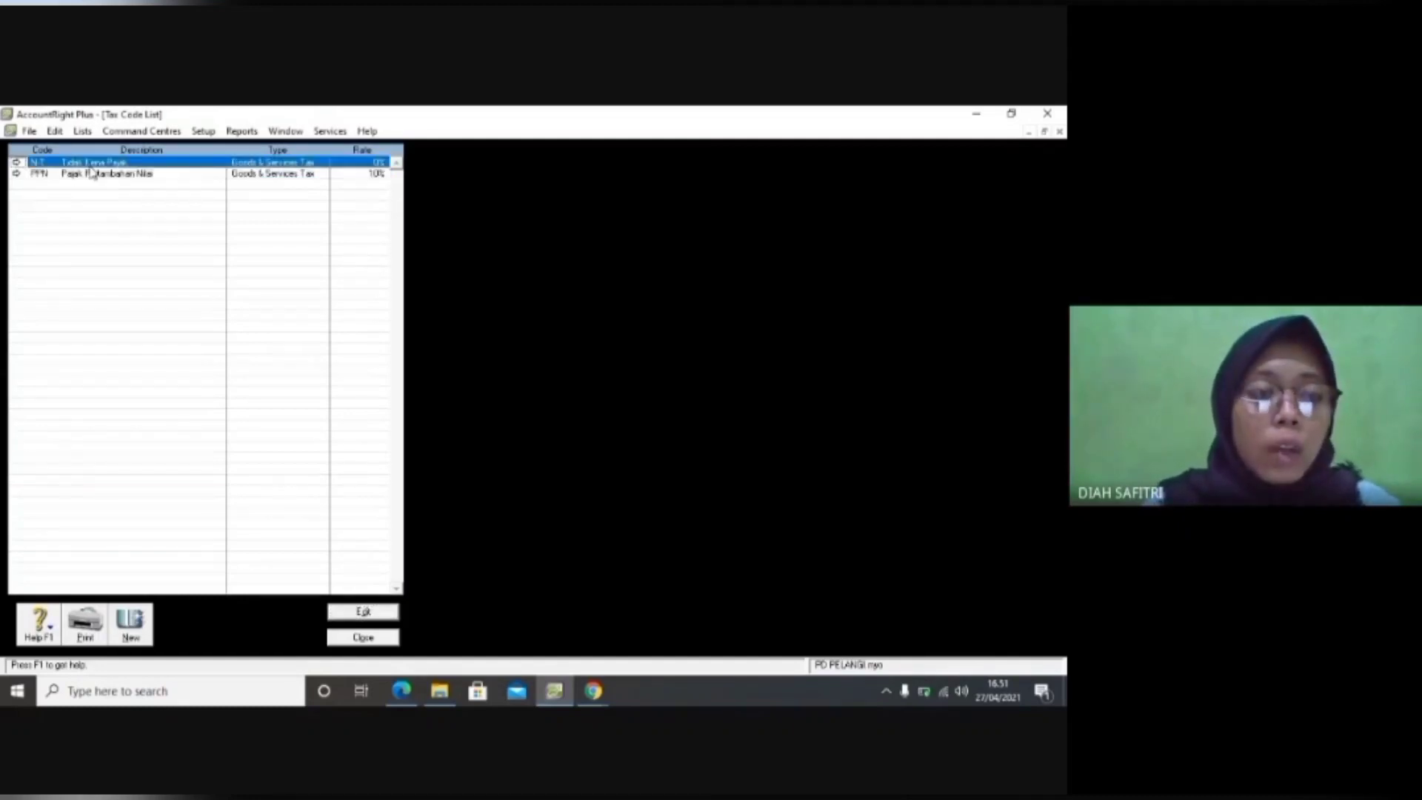
left_click(354, 616)
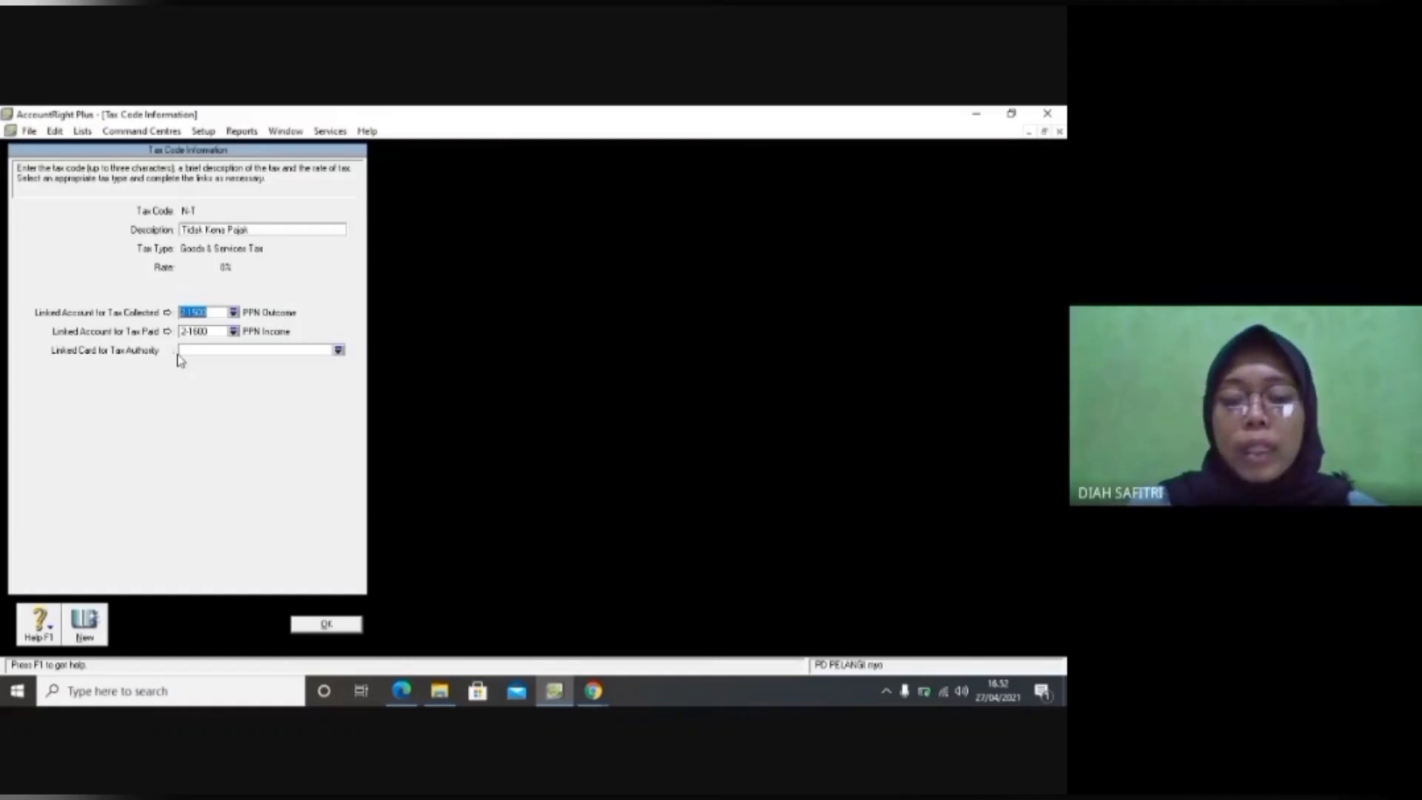
left_click(312, 629)
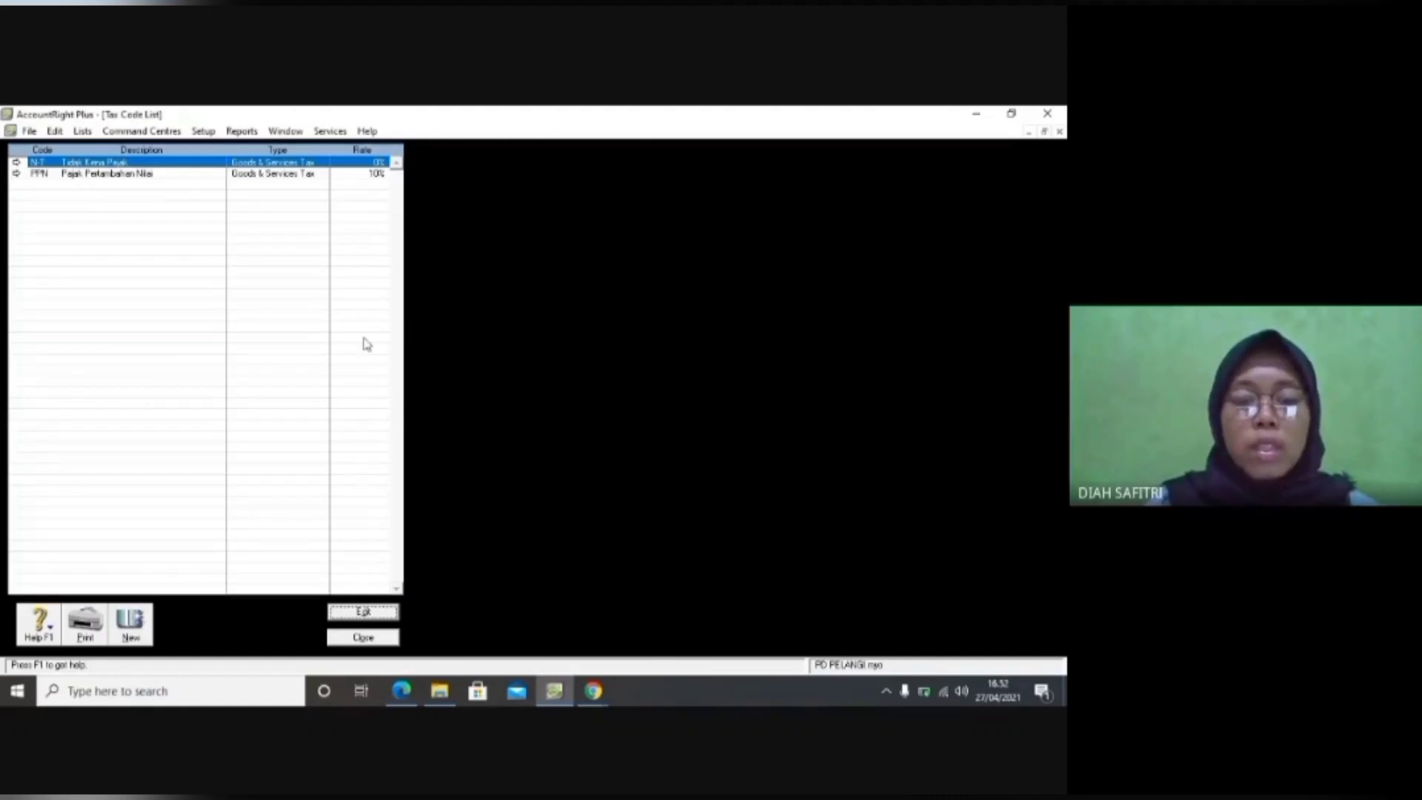
left_click(344, 639)
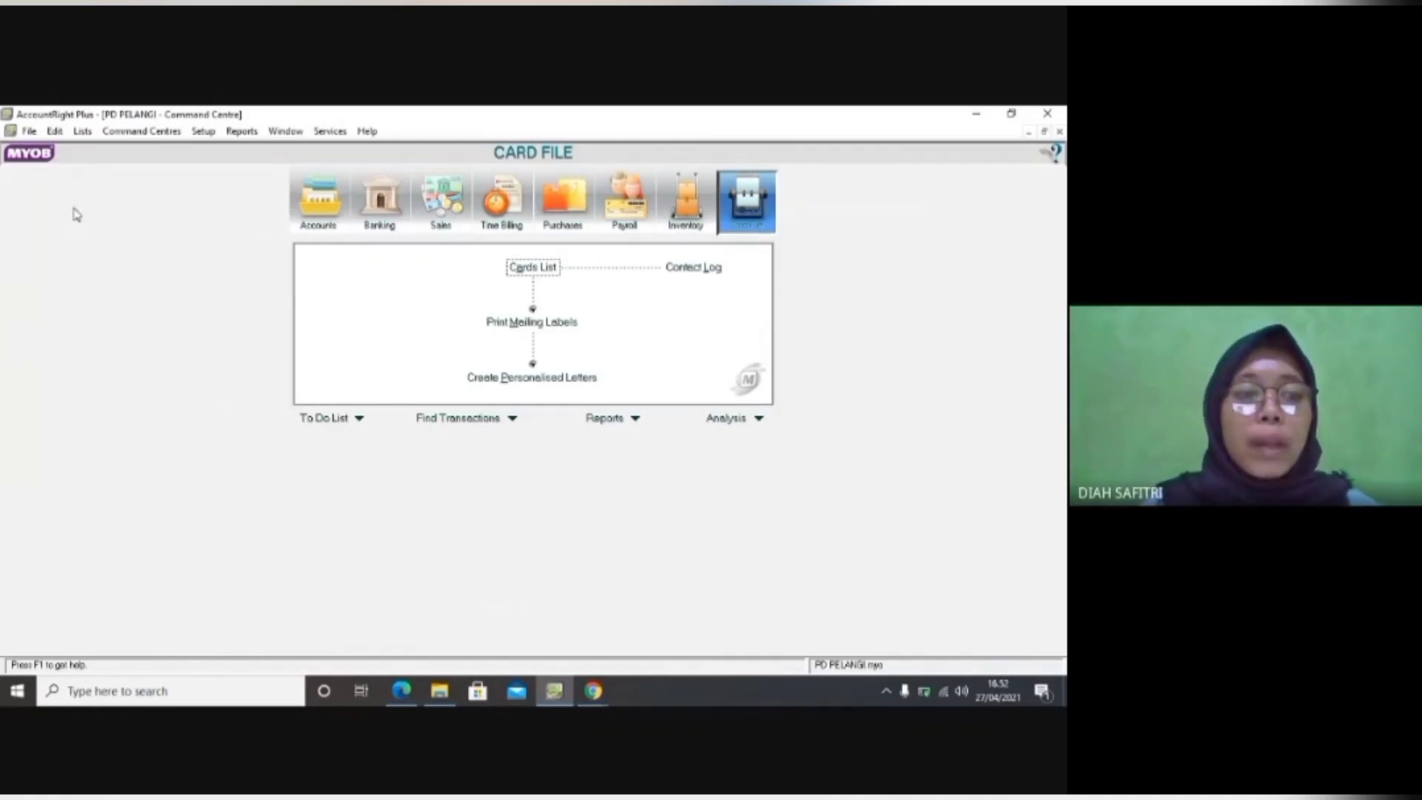
Set the bank account for undeposited funds to 1-1100 Cash In Bank in the Accounts & Banking linked accounts.
left_click(203, 132)
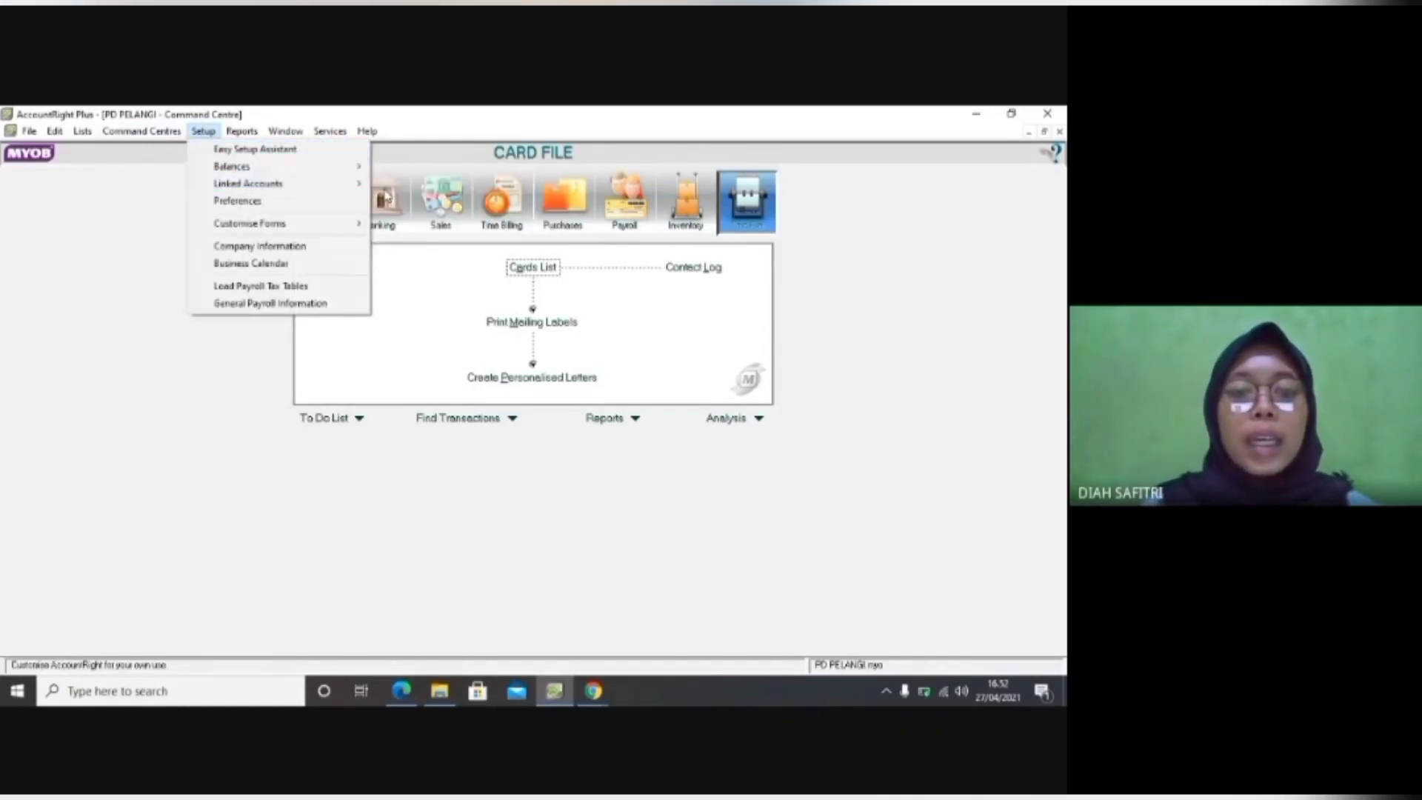
mouse_move(352, 190)
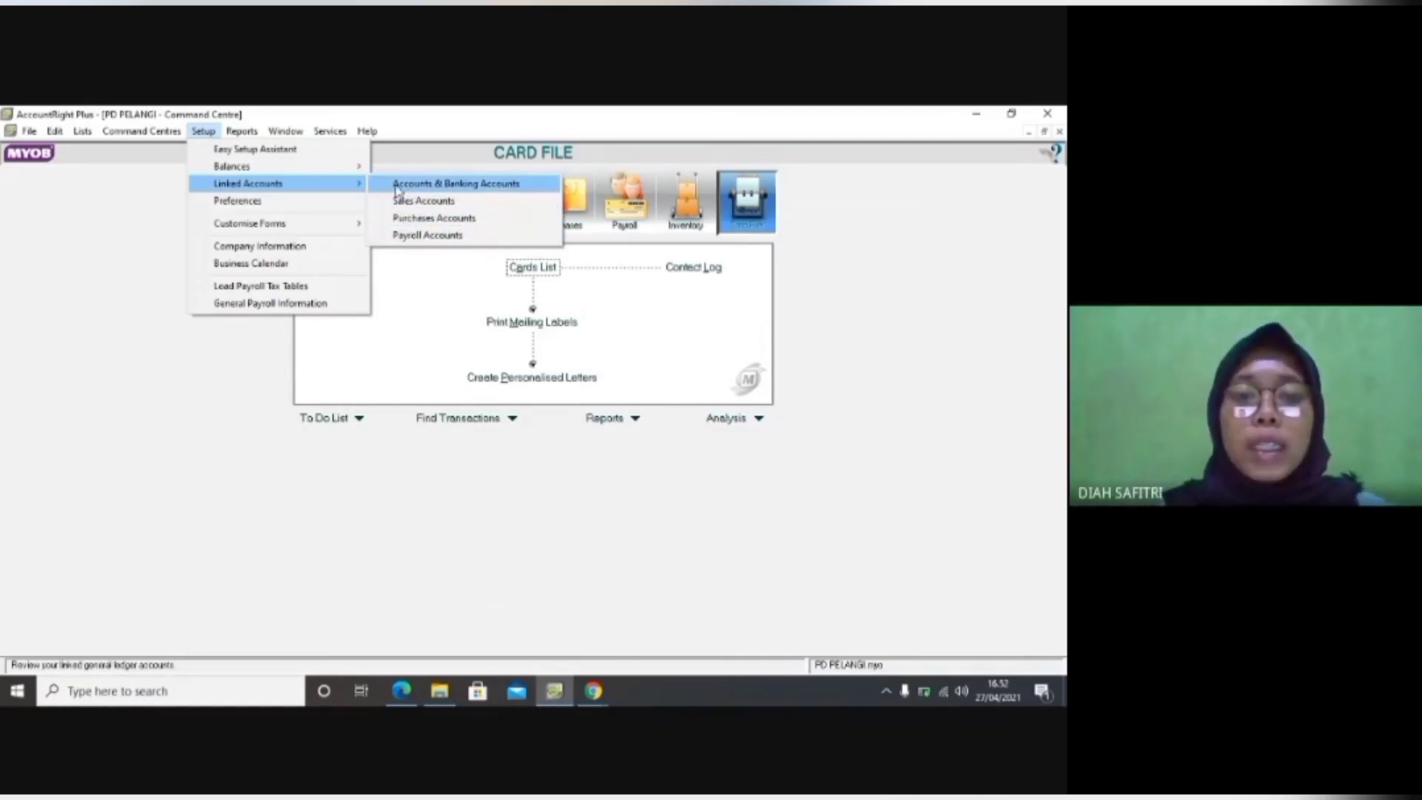
left_click(402, 692)
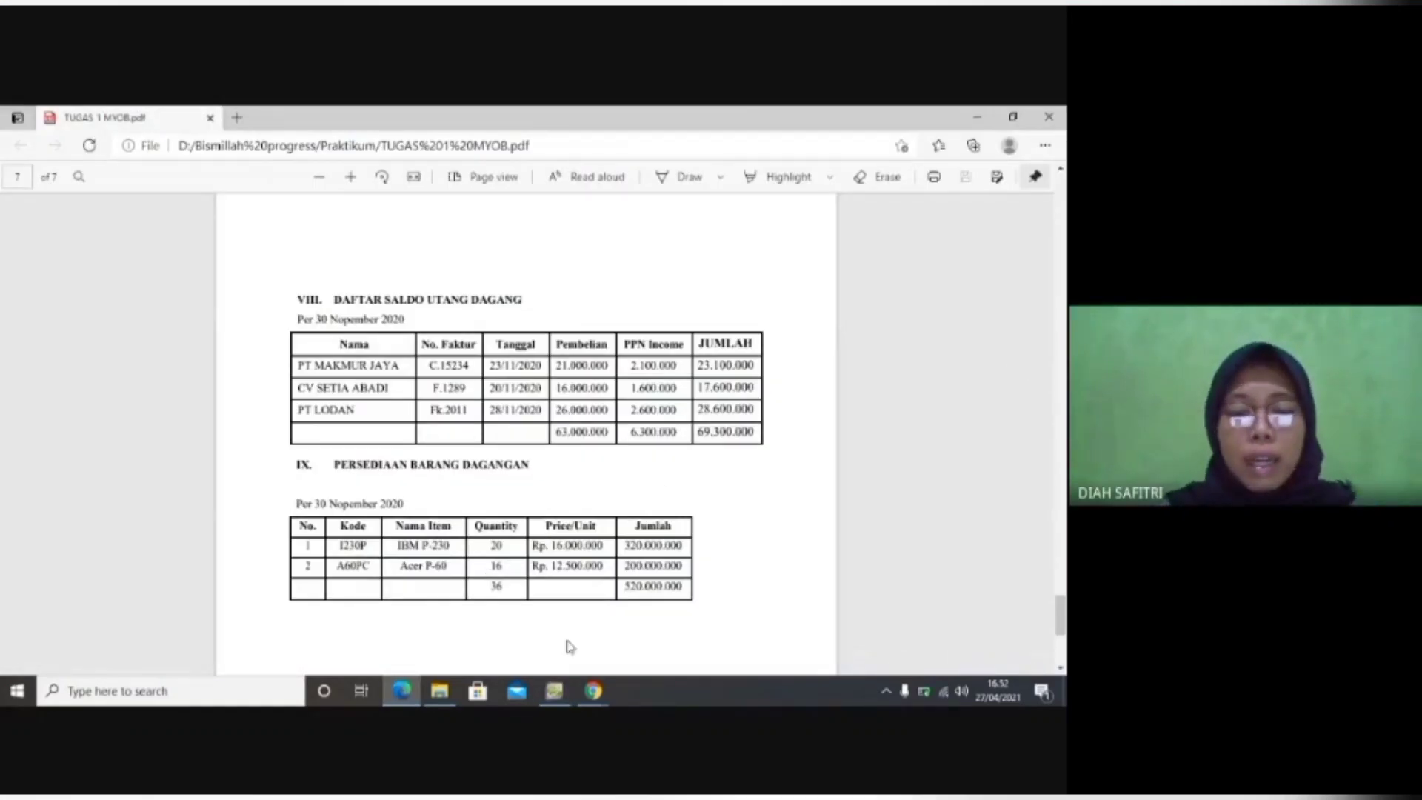
left_click(554, 692)
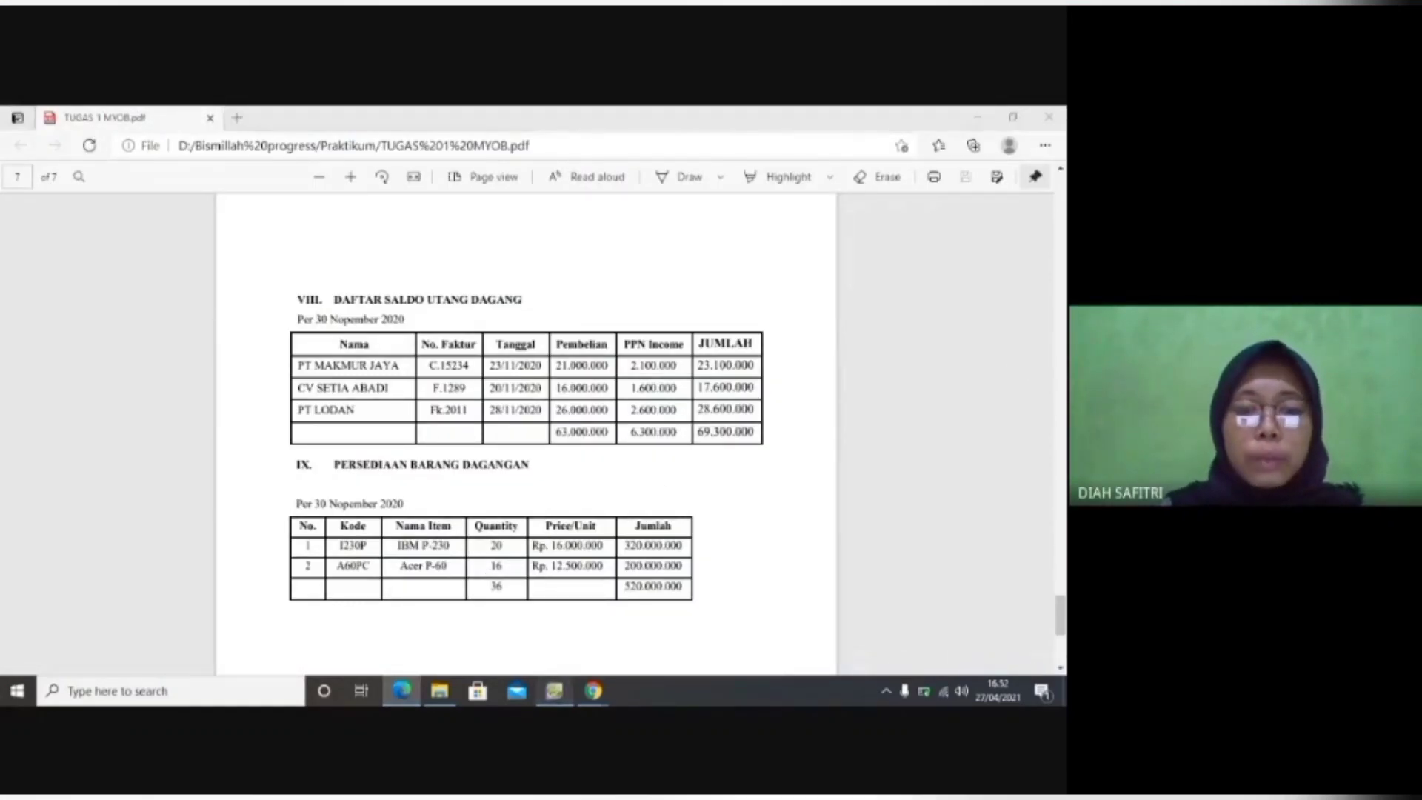
left_click(203, 132)
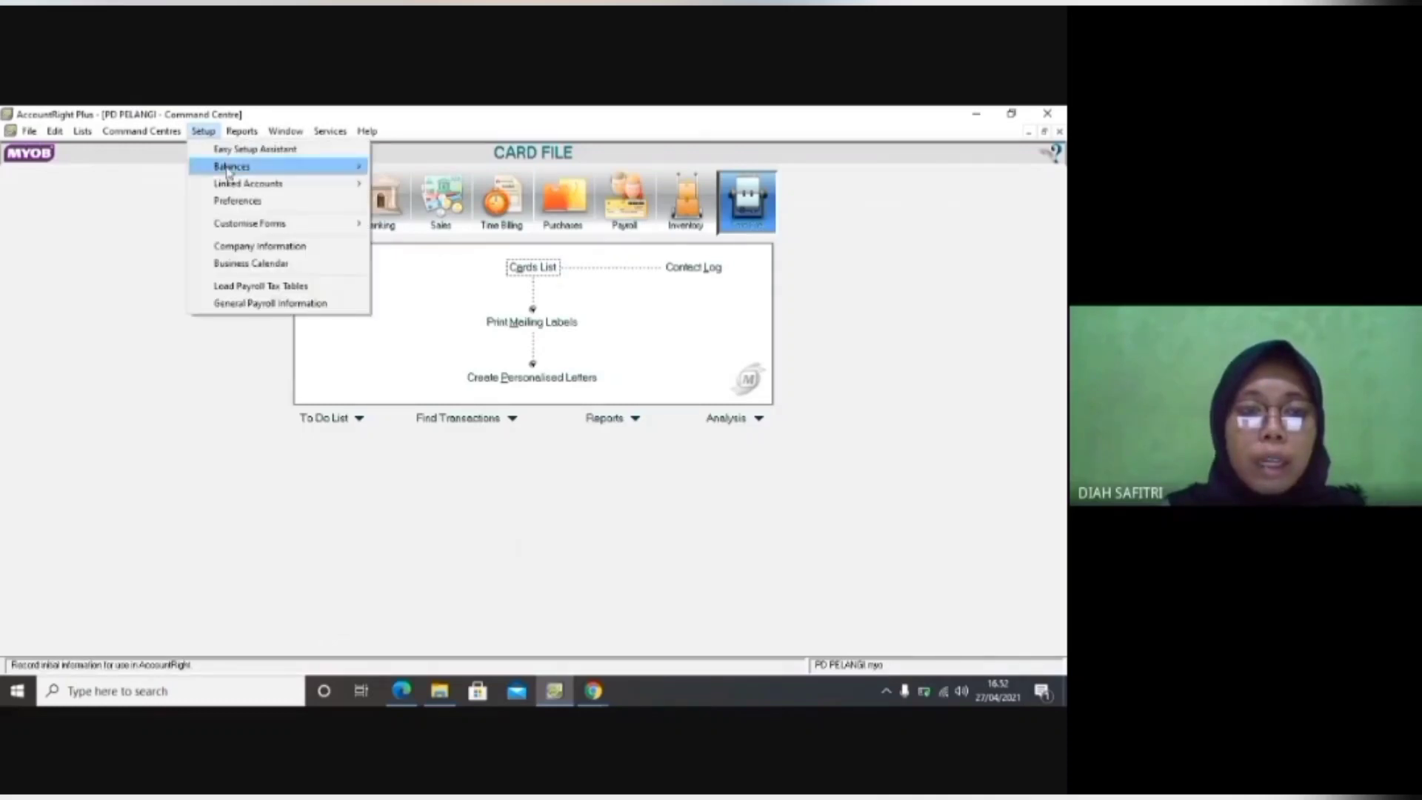
mouse_move(237, 185)
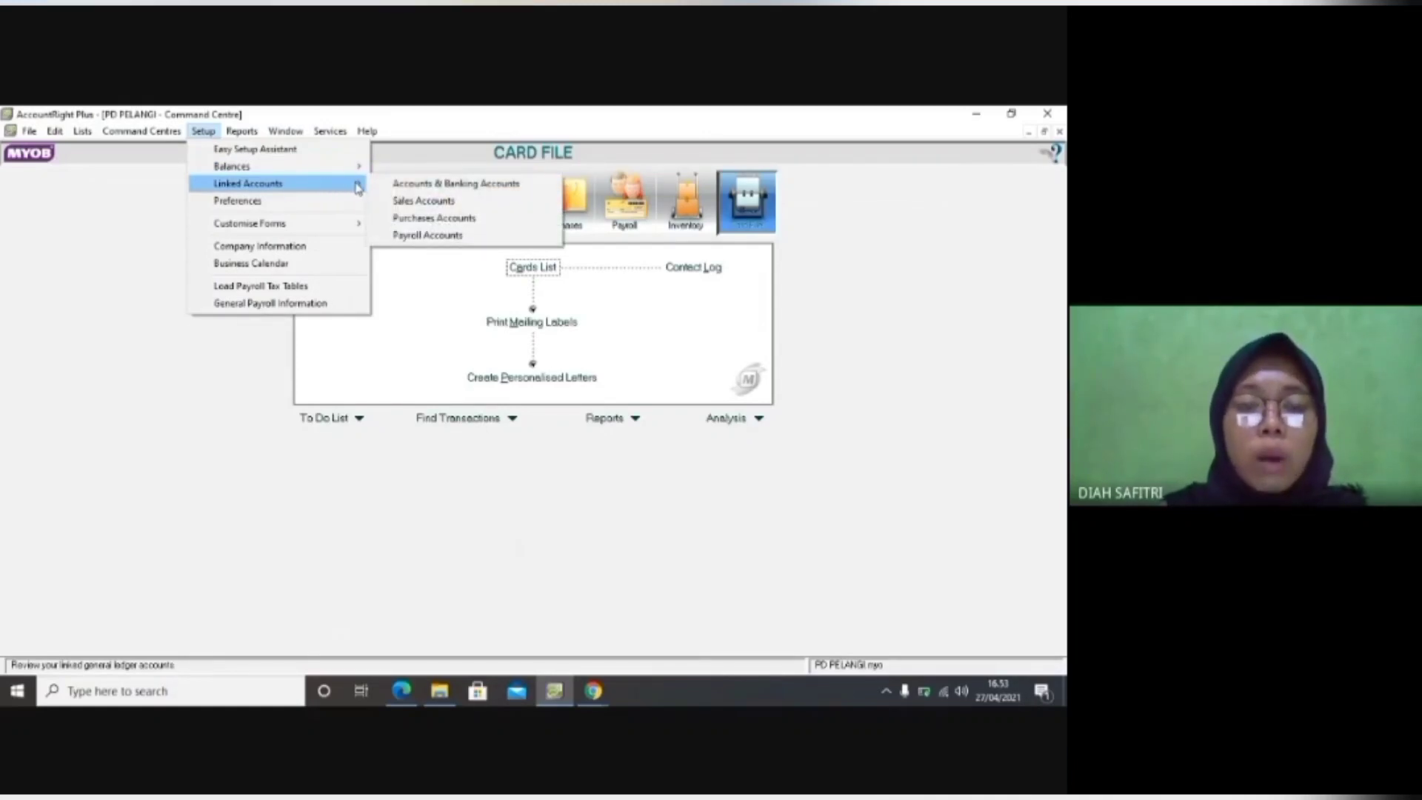
left_click(399, 186)
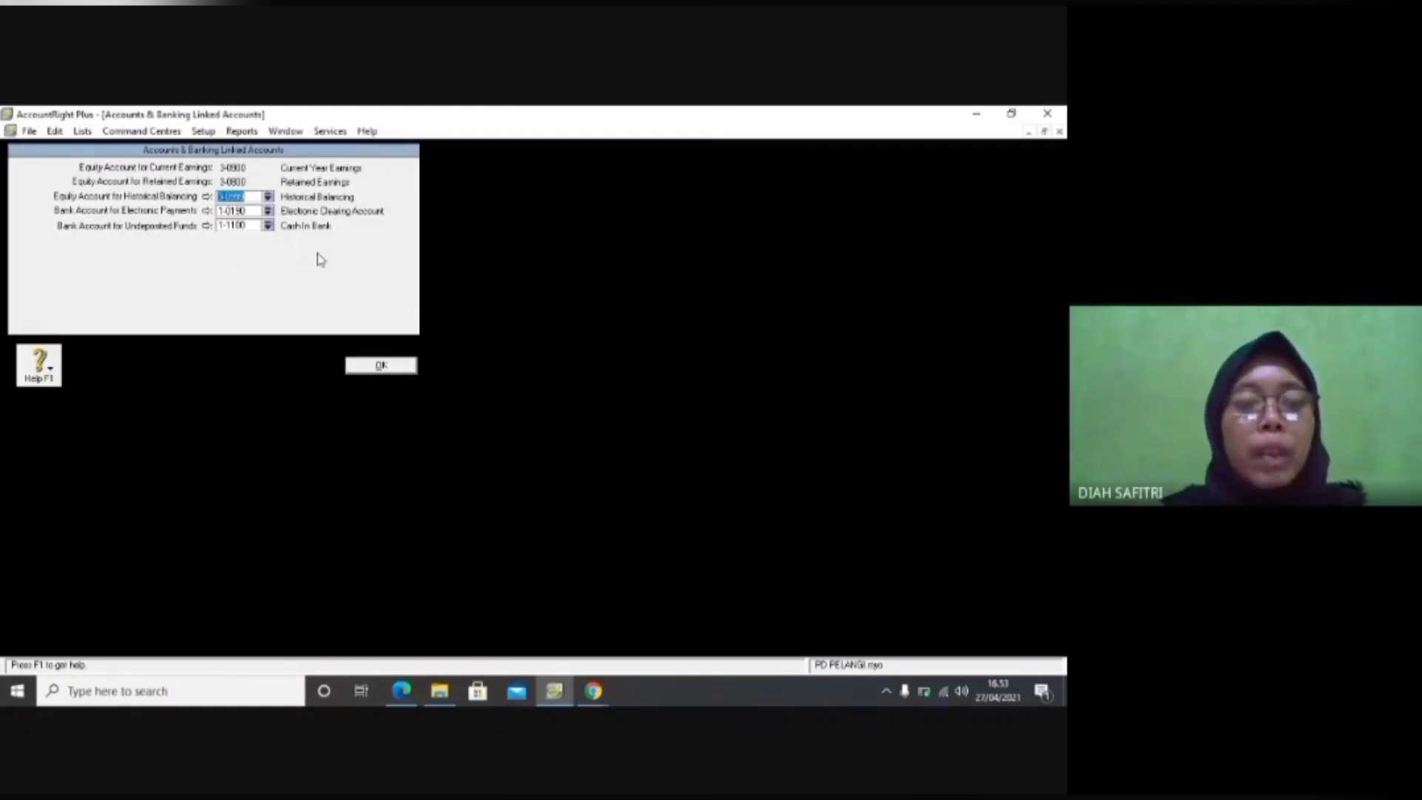
left_click(268, 226)
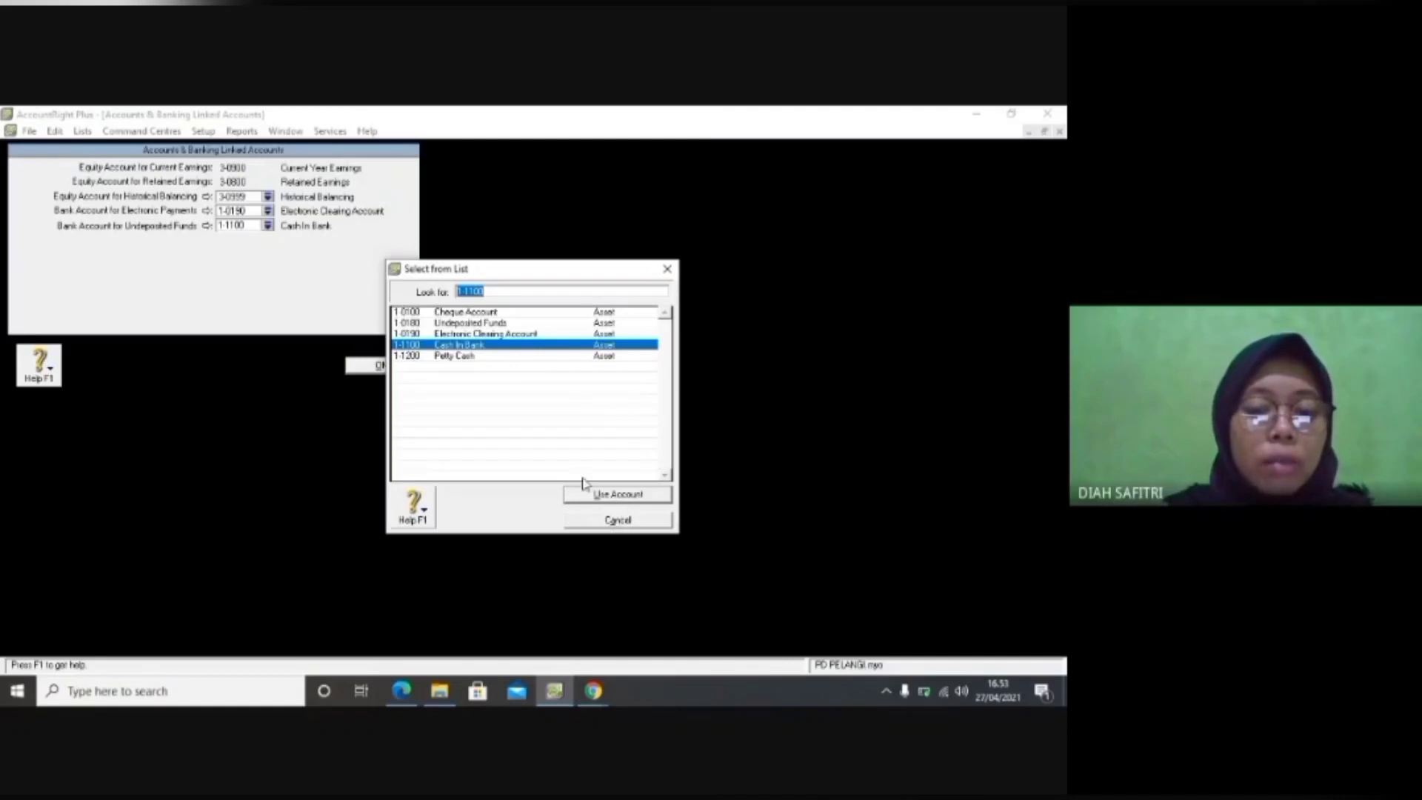
left_click(572, 495)
left_click(380, 366)
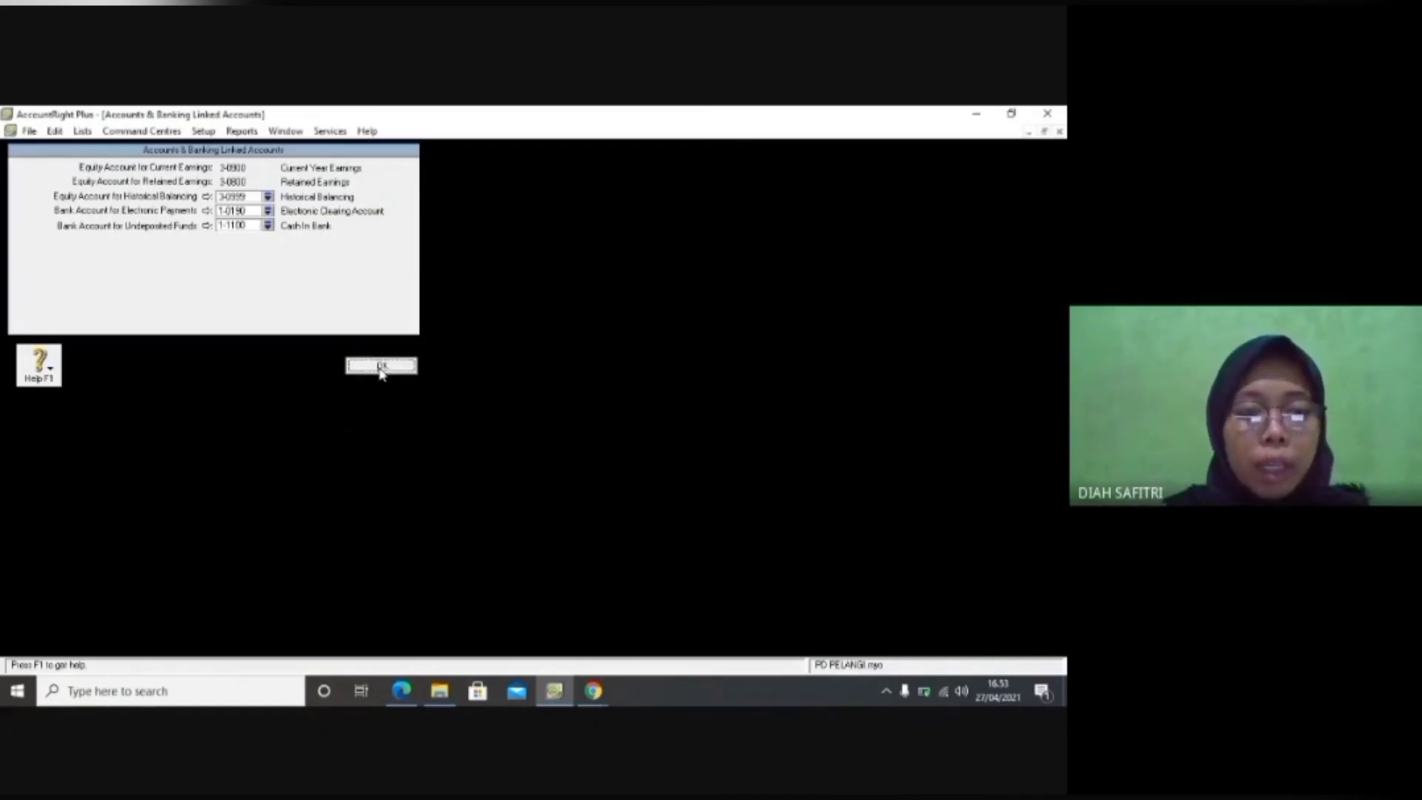
Review the Sales linked accounts for tracking receivables and customer receipts.
left_click(205, 133)
mouse_move(287, 190)
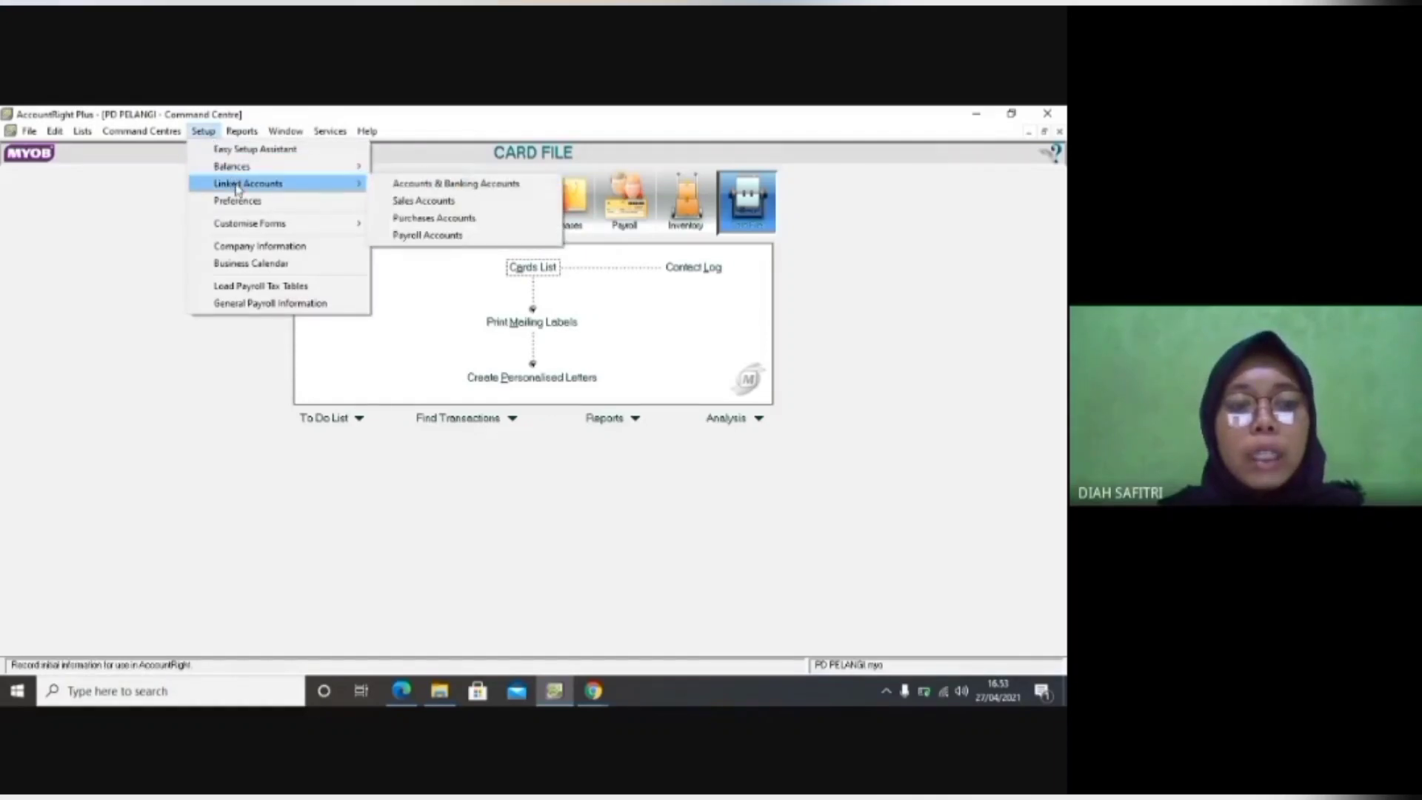
left_click(388, 206)
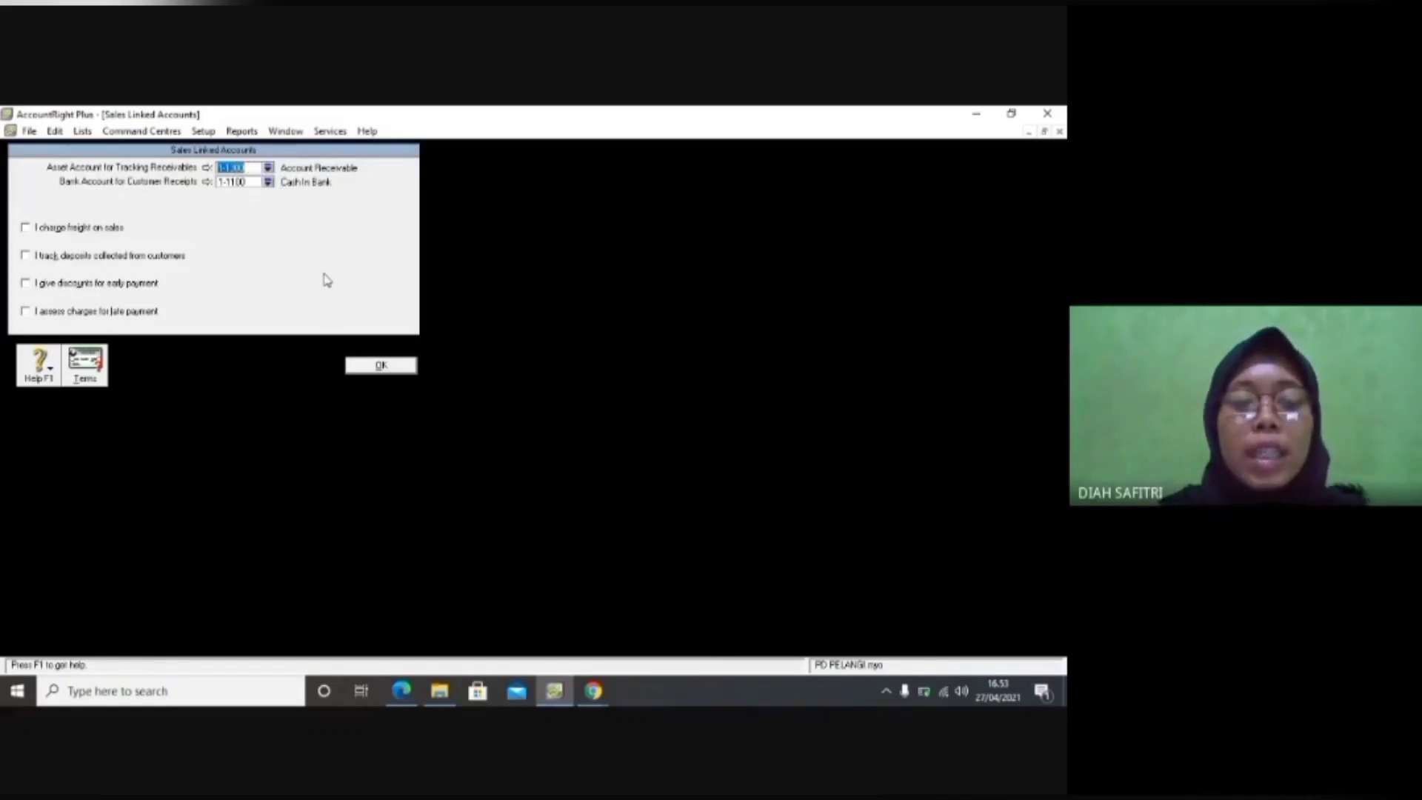
left_click(360, 366)
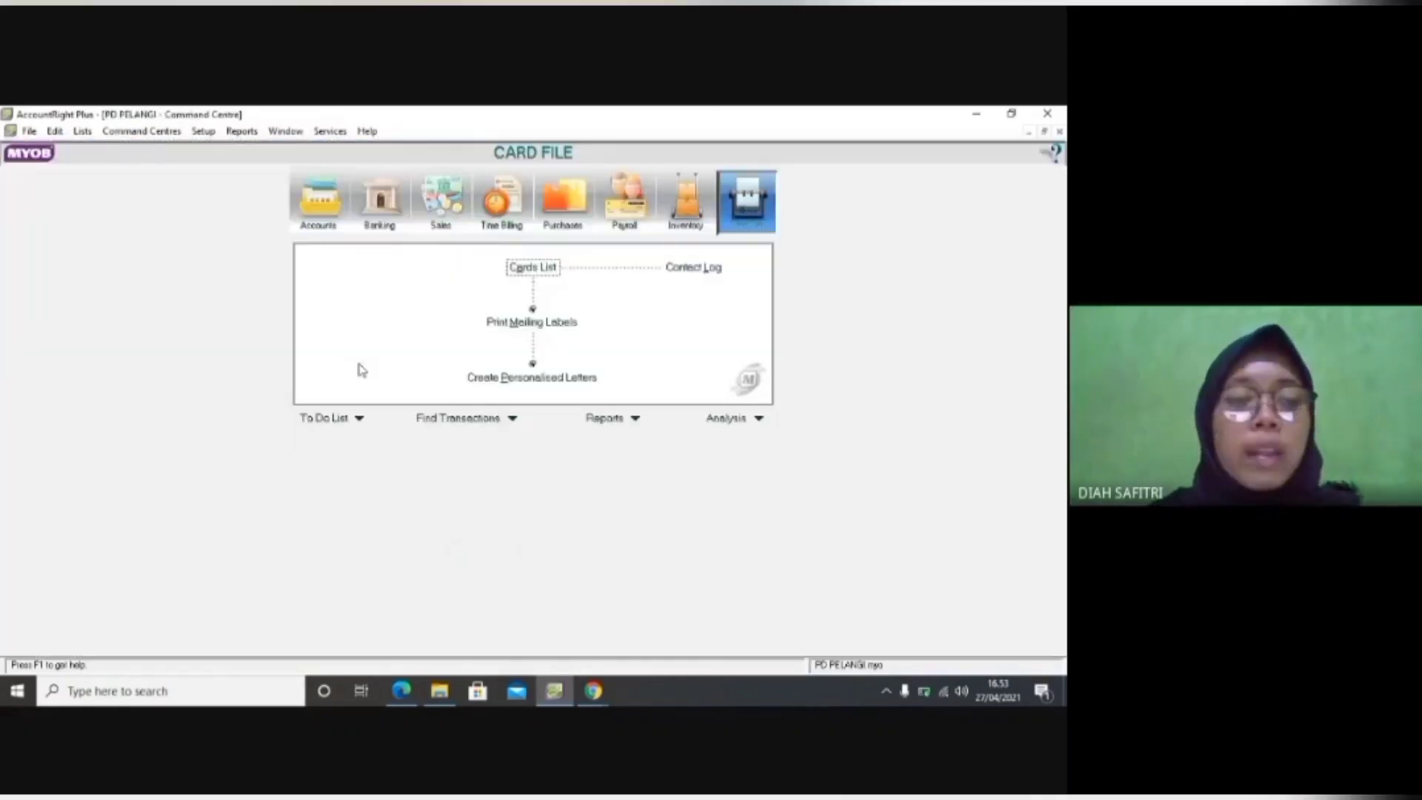
Review the Purchases linked accounts for tracking payables and paying bills.
left_click(202, 132)
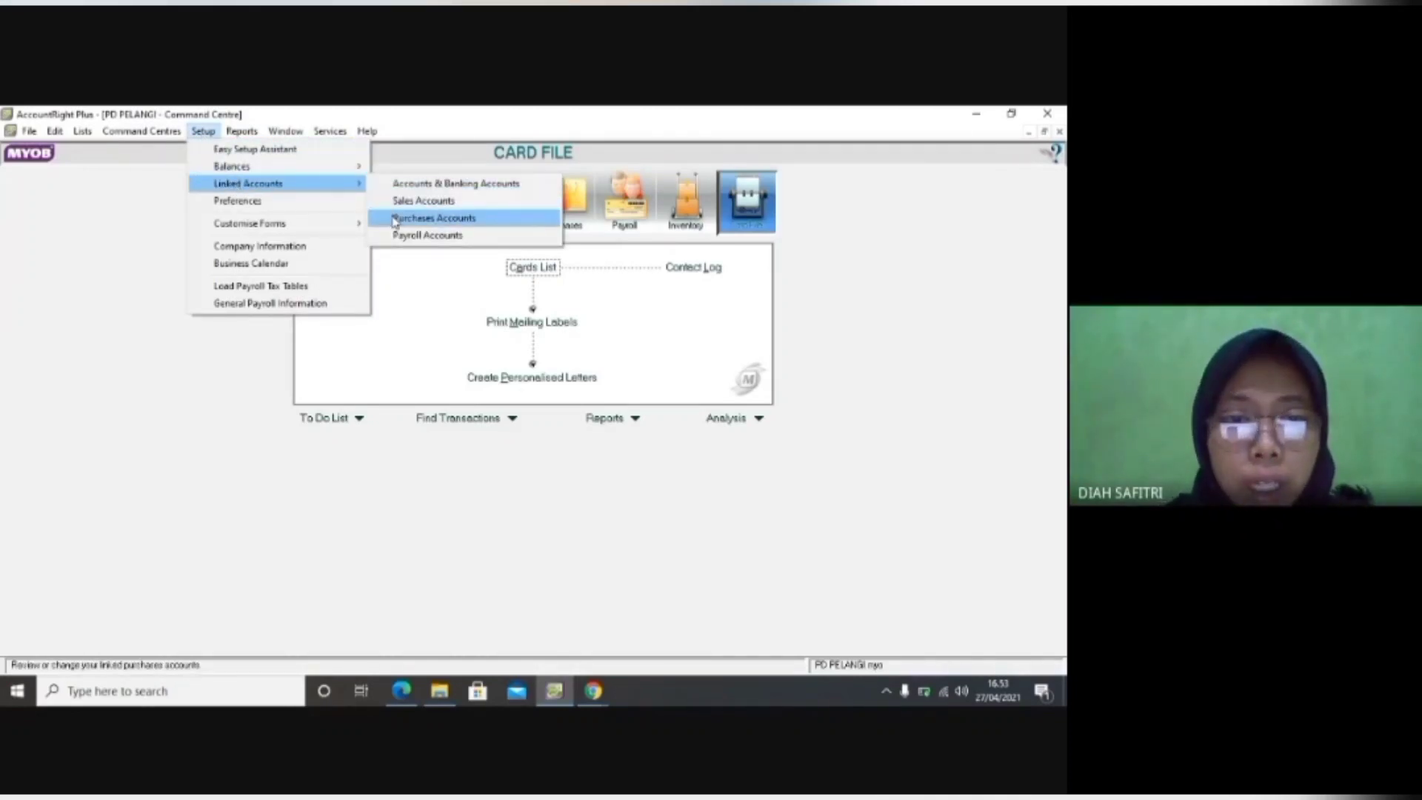
left_click(434, 218)
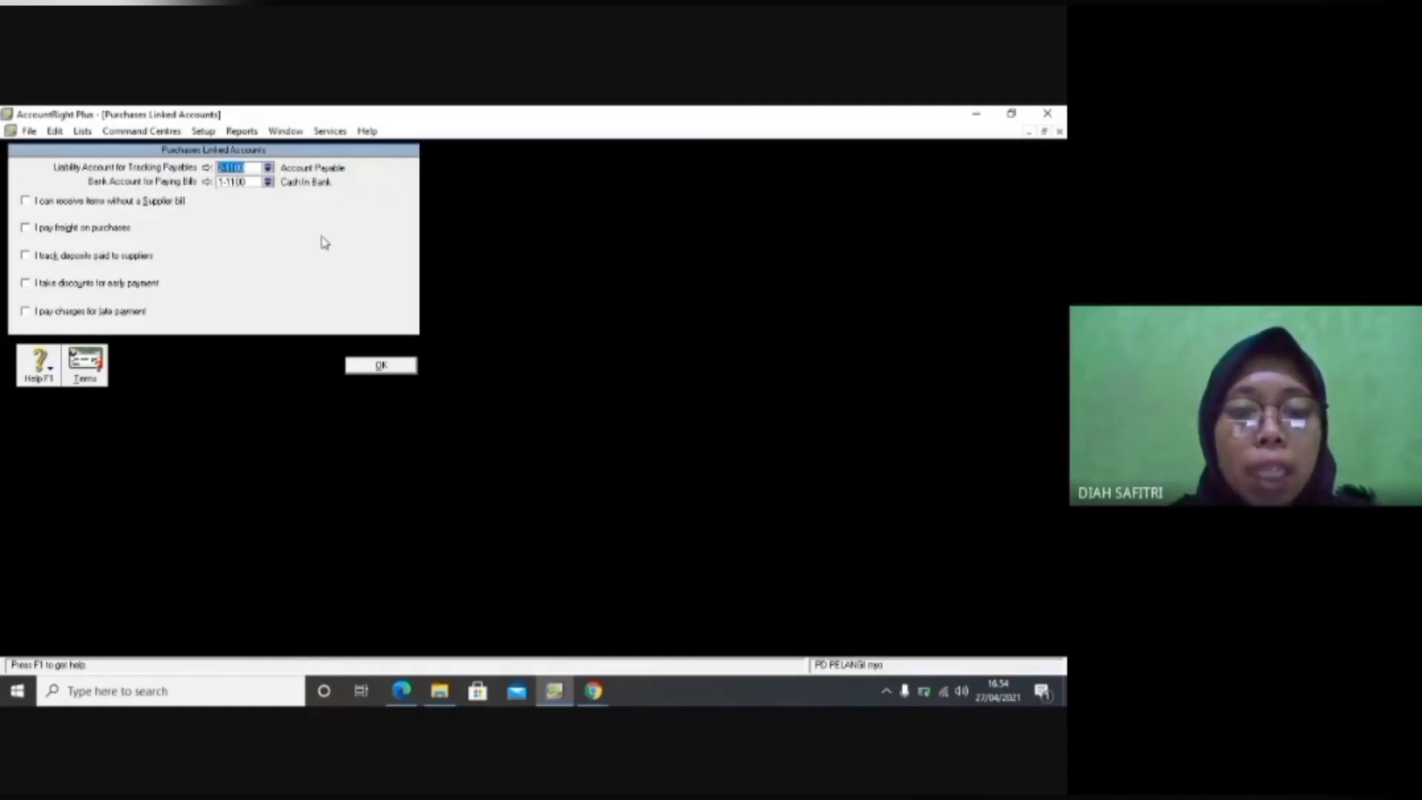
left_click(374, 367)
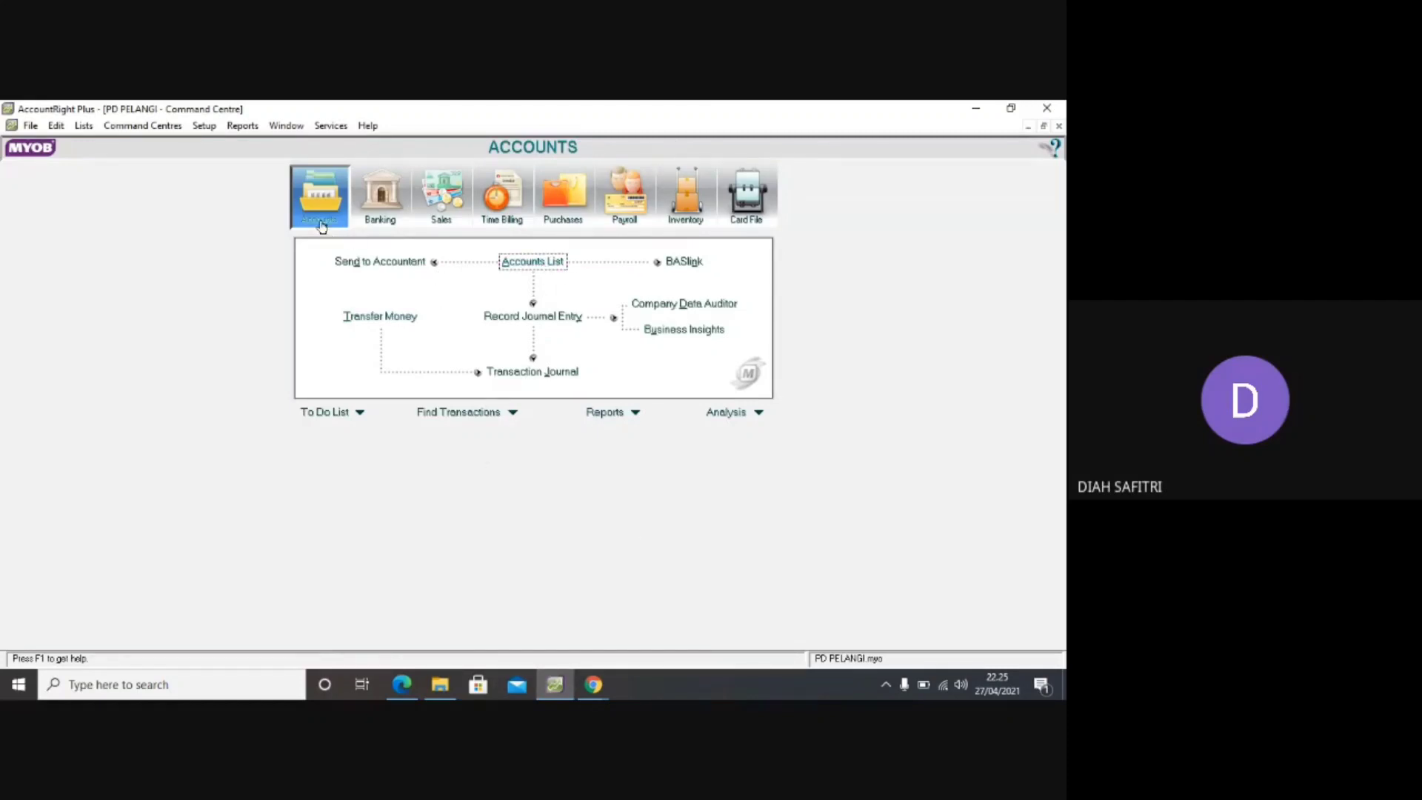
Delete account 1-0200 Trade Debtors from the accounts list.
left_click(509, 263)
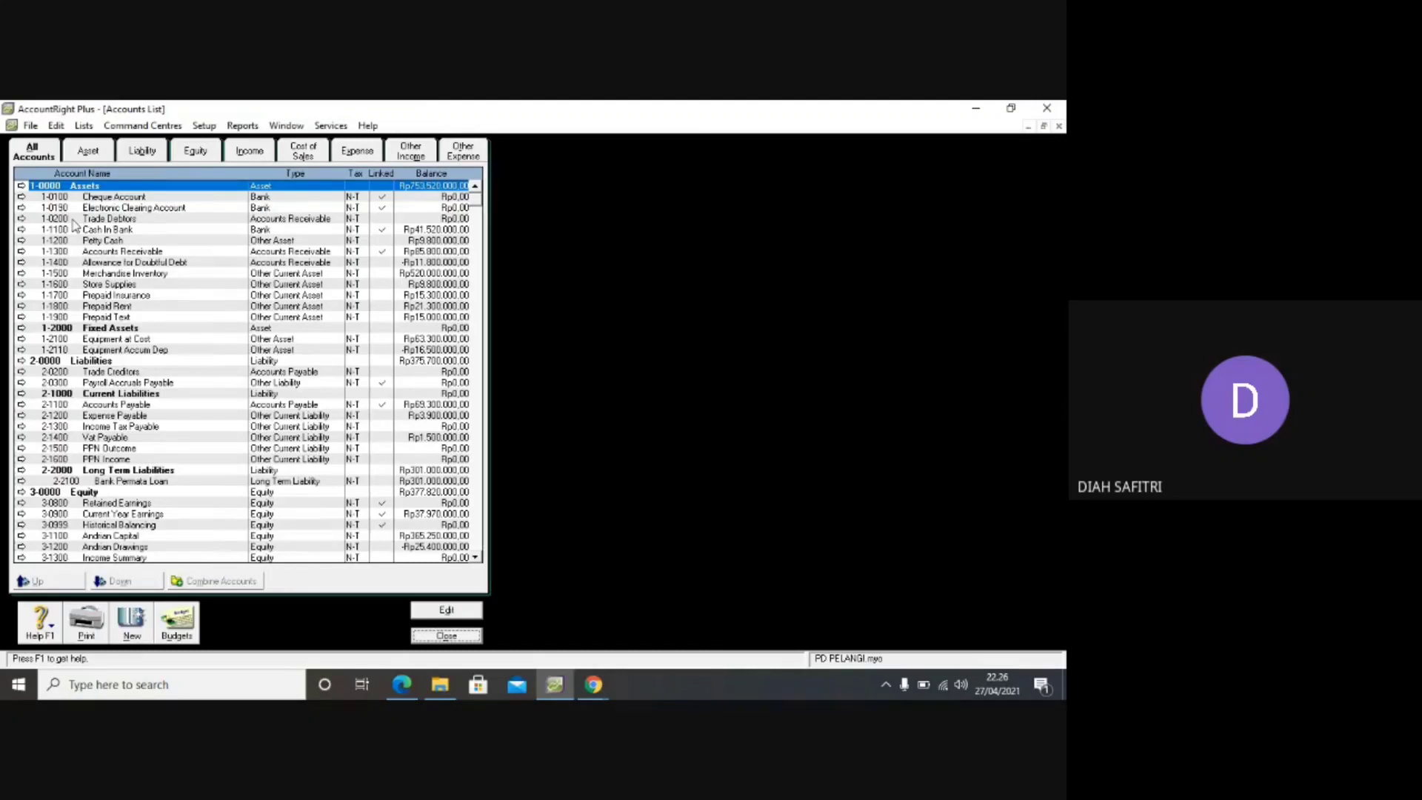
left_click(21, 218)
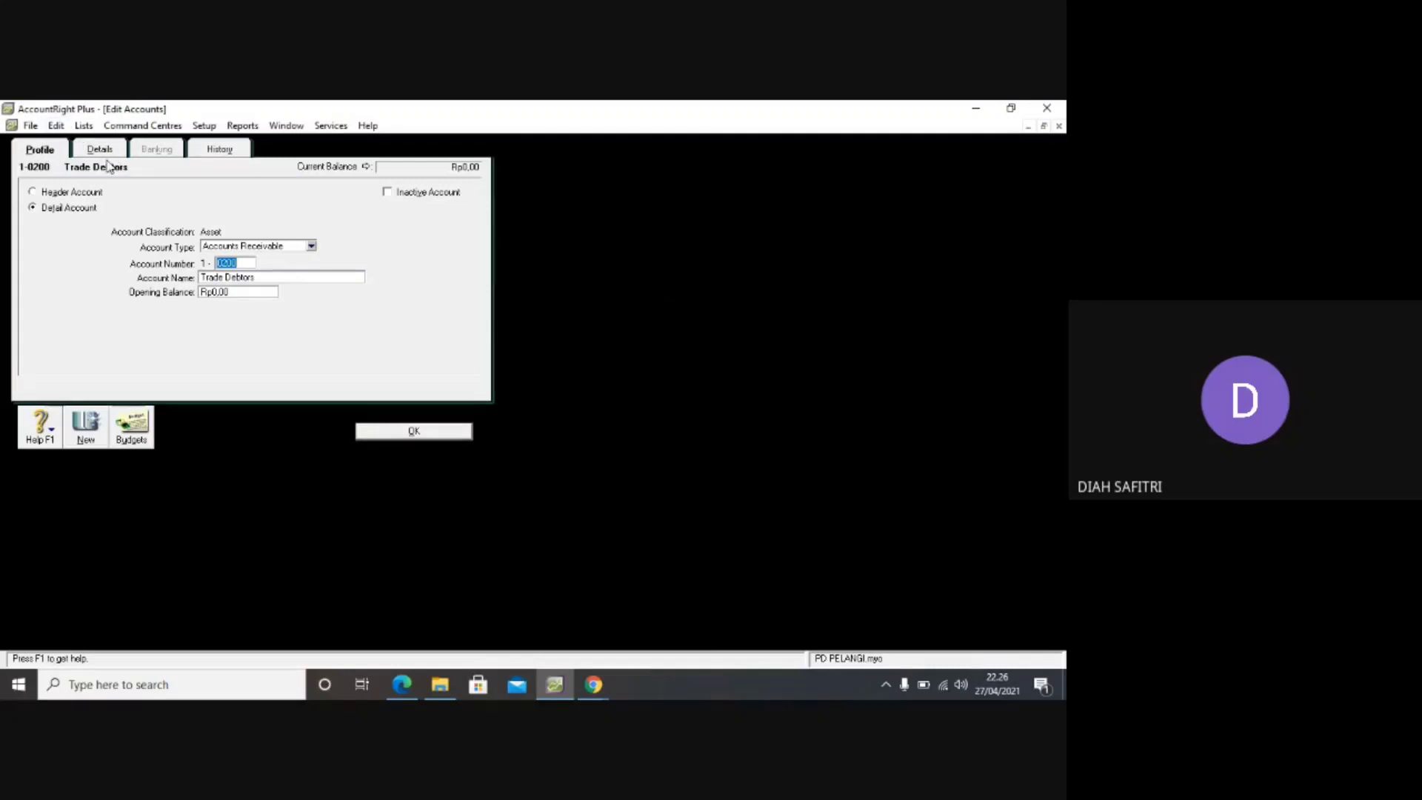
left_click(58, 126)
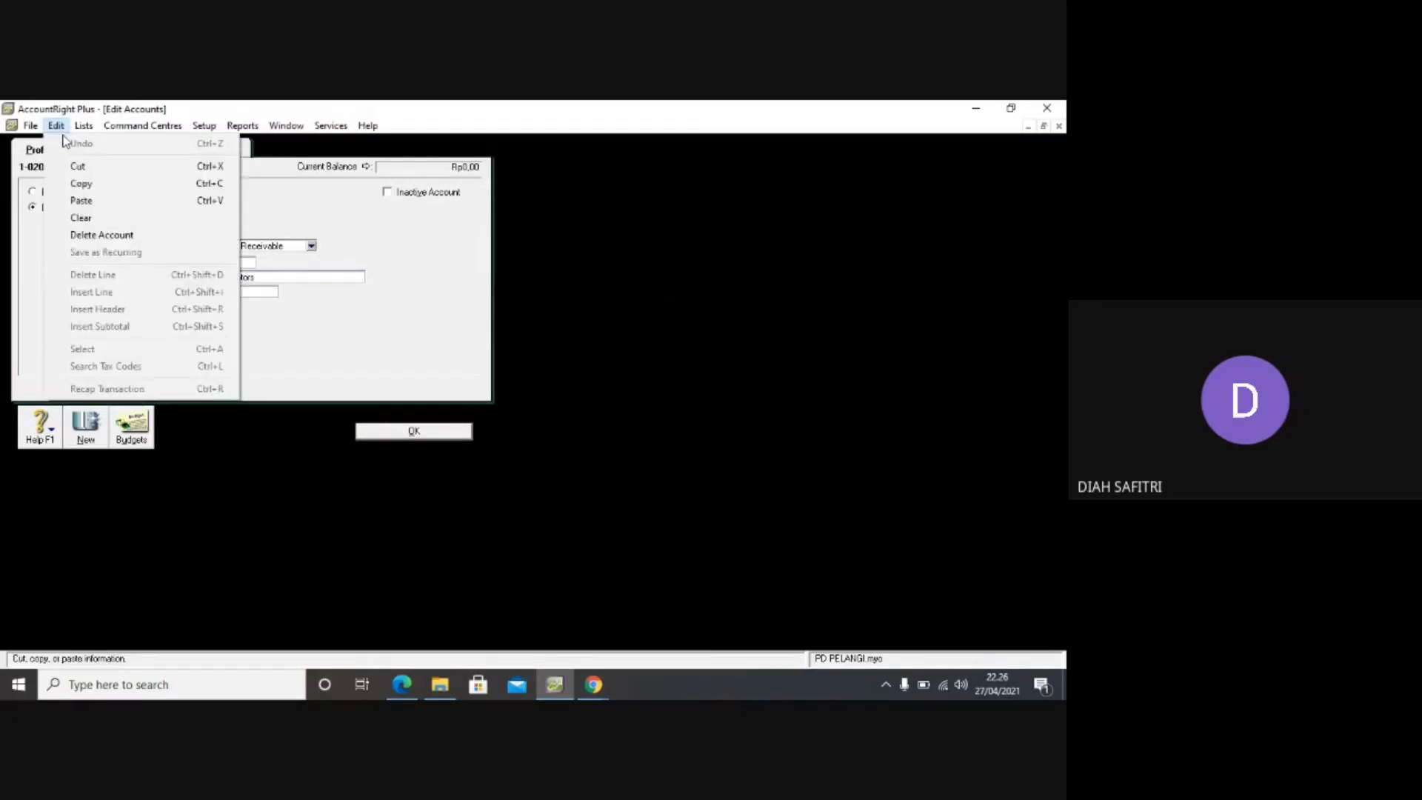
left_click(118, 235)
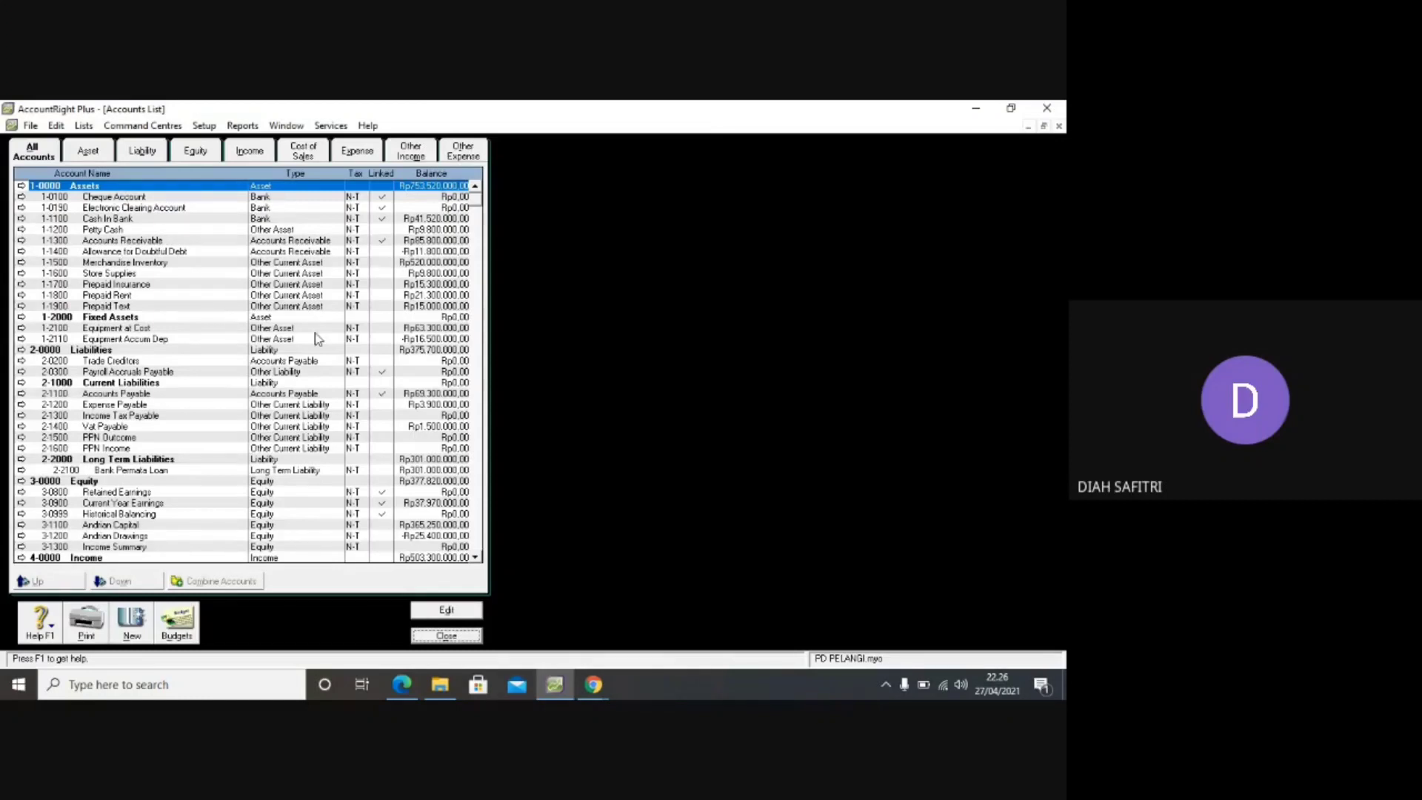
Review the accounts list from Liabilities through to Other Expenses and close it.
left_click(36, 351)
left_click(82, 382)
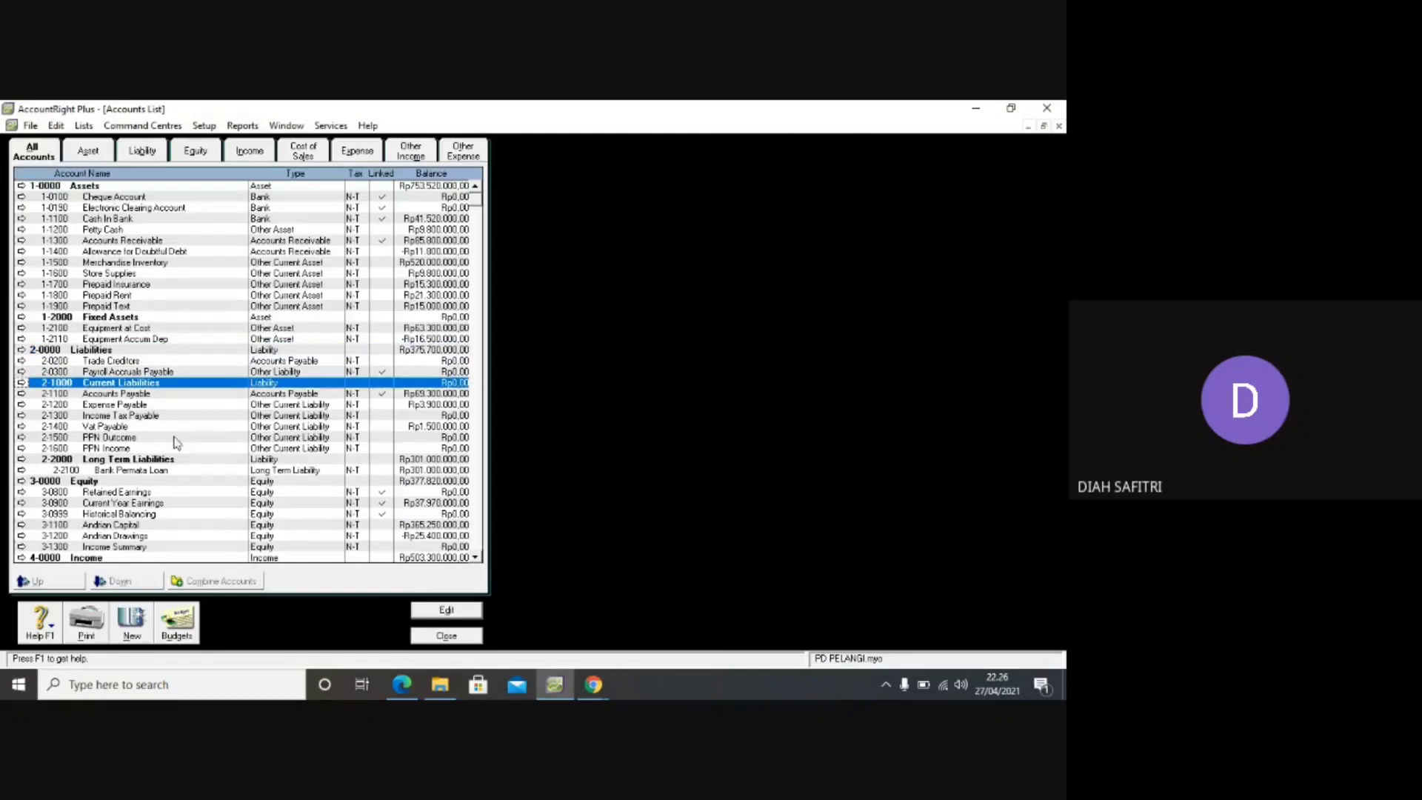
left_click(130, 460)
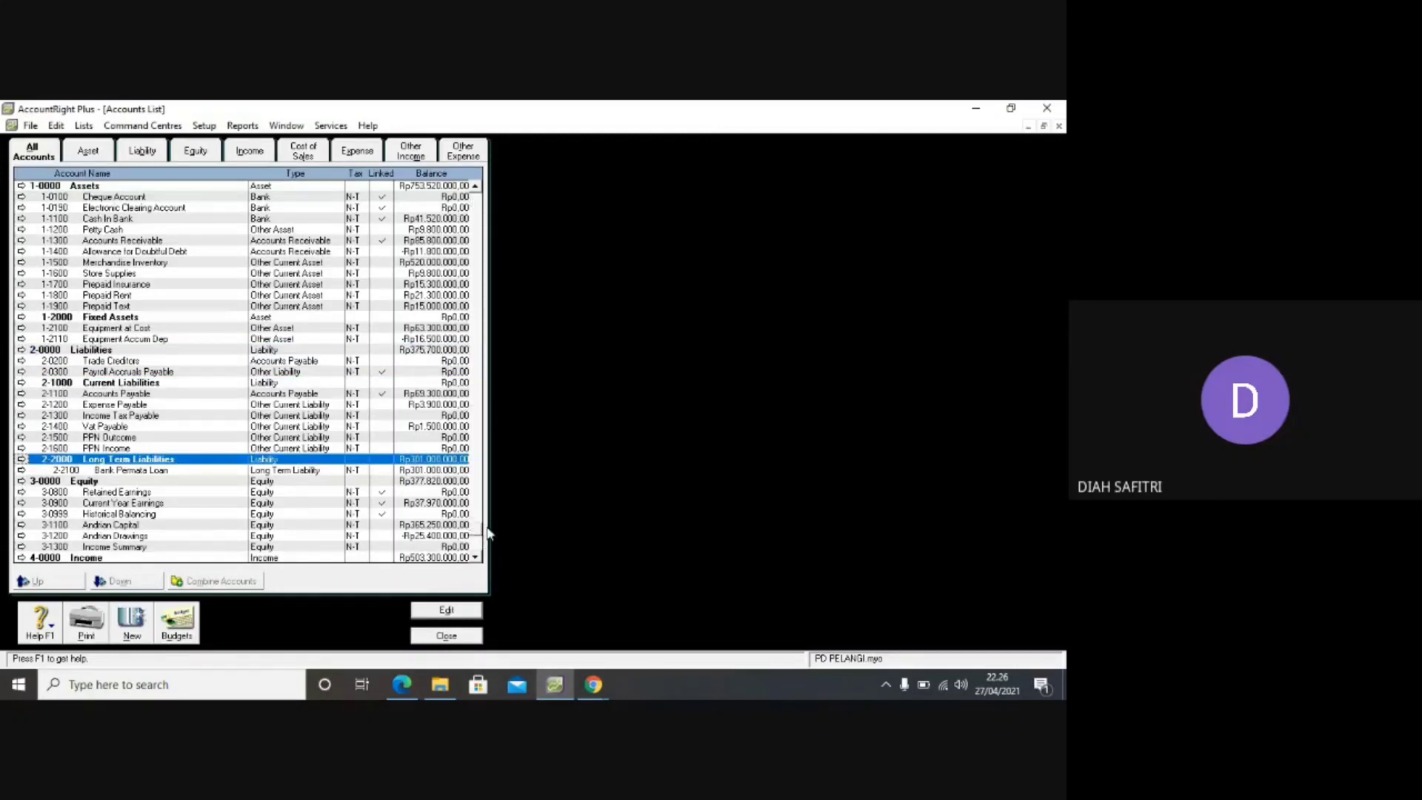
scroll(485, 537, "down", 7)
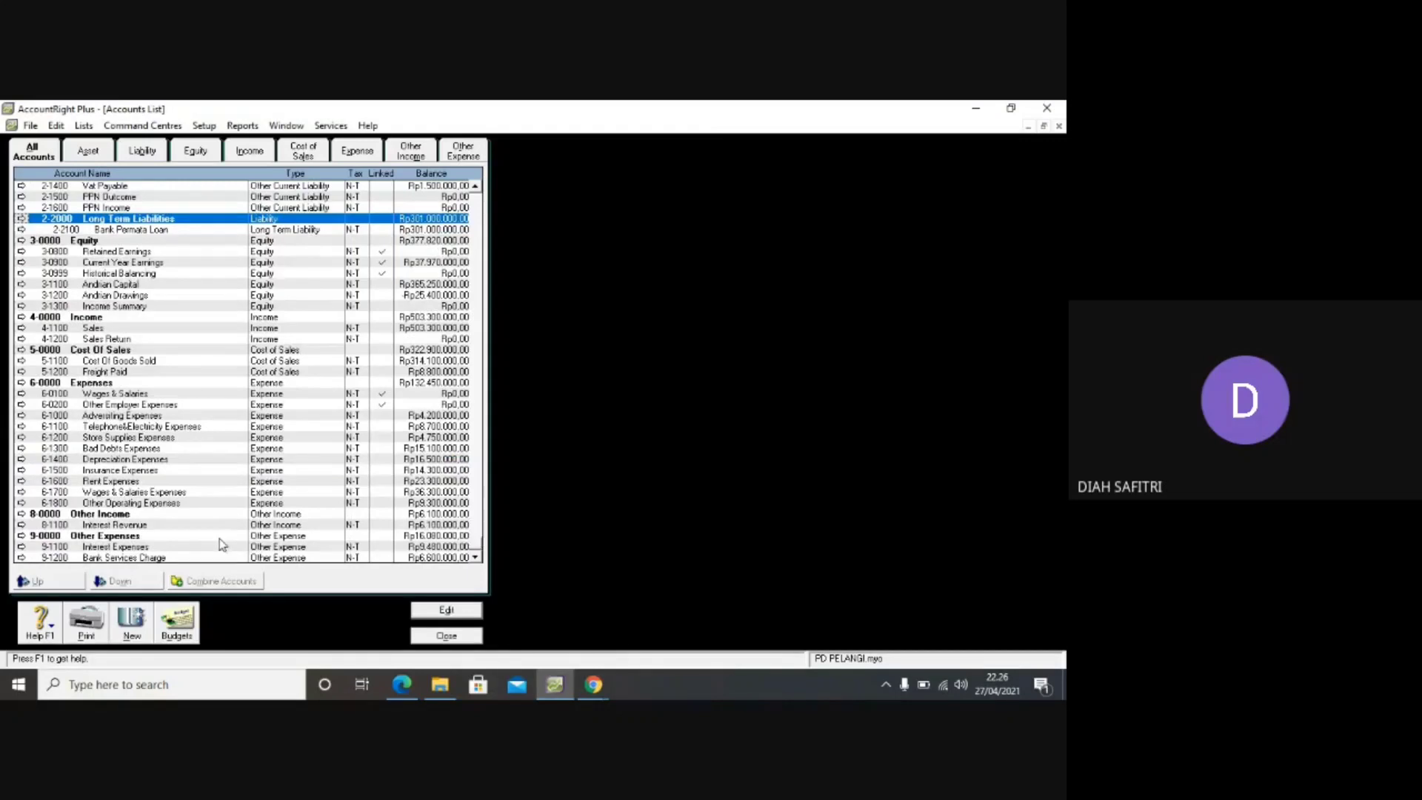
key("Escape")
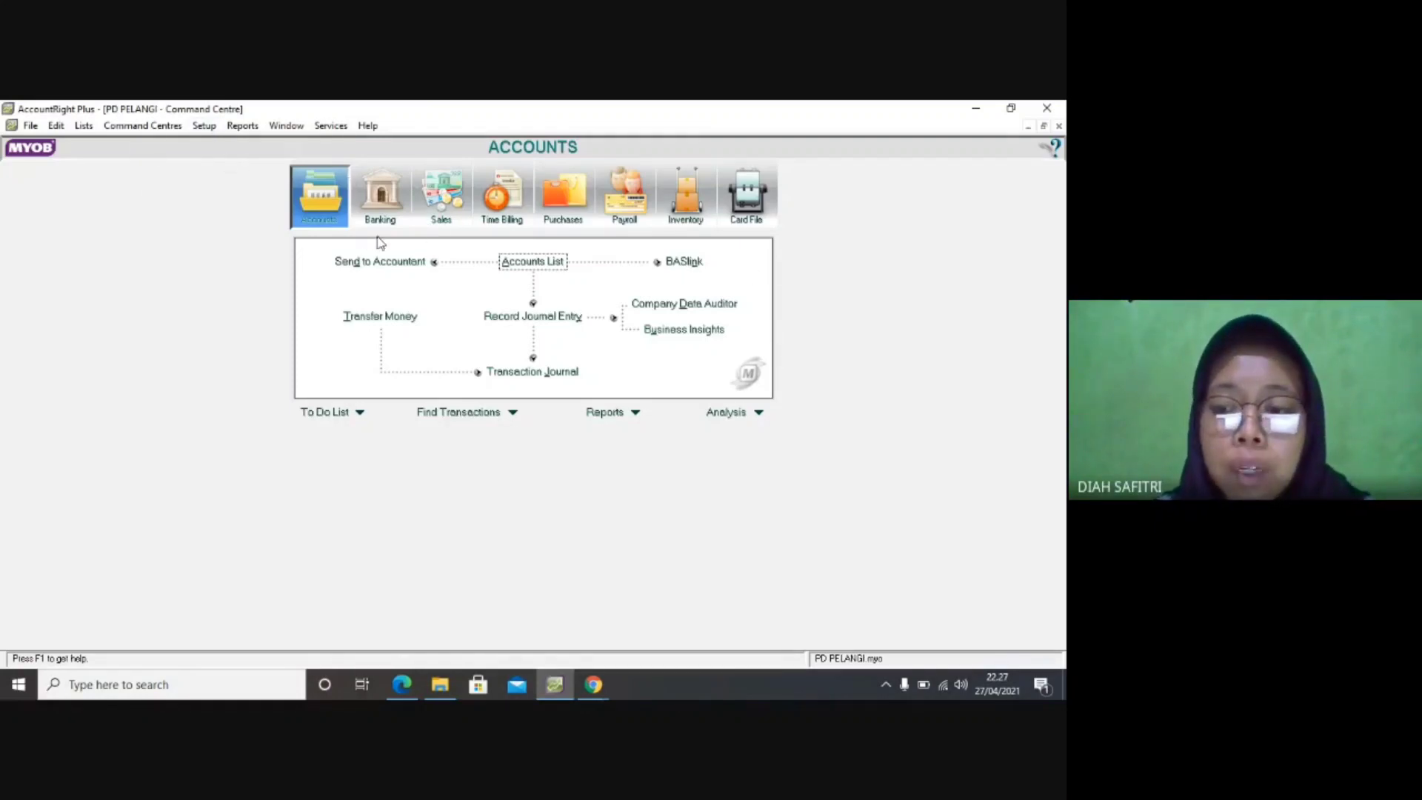
Open the account opening balances and compare the Cash In Bank and Petty Cash entries with the assignment PDF's trial balance.
left_click(204, 125)
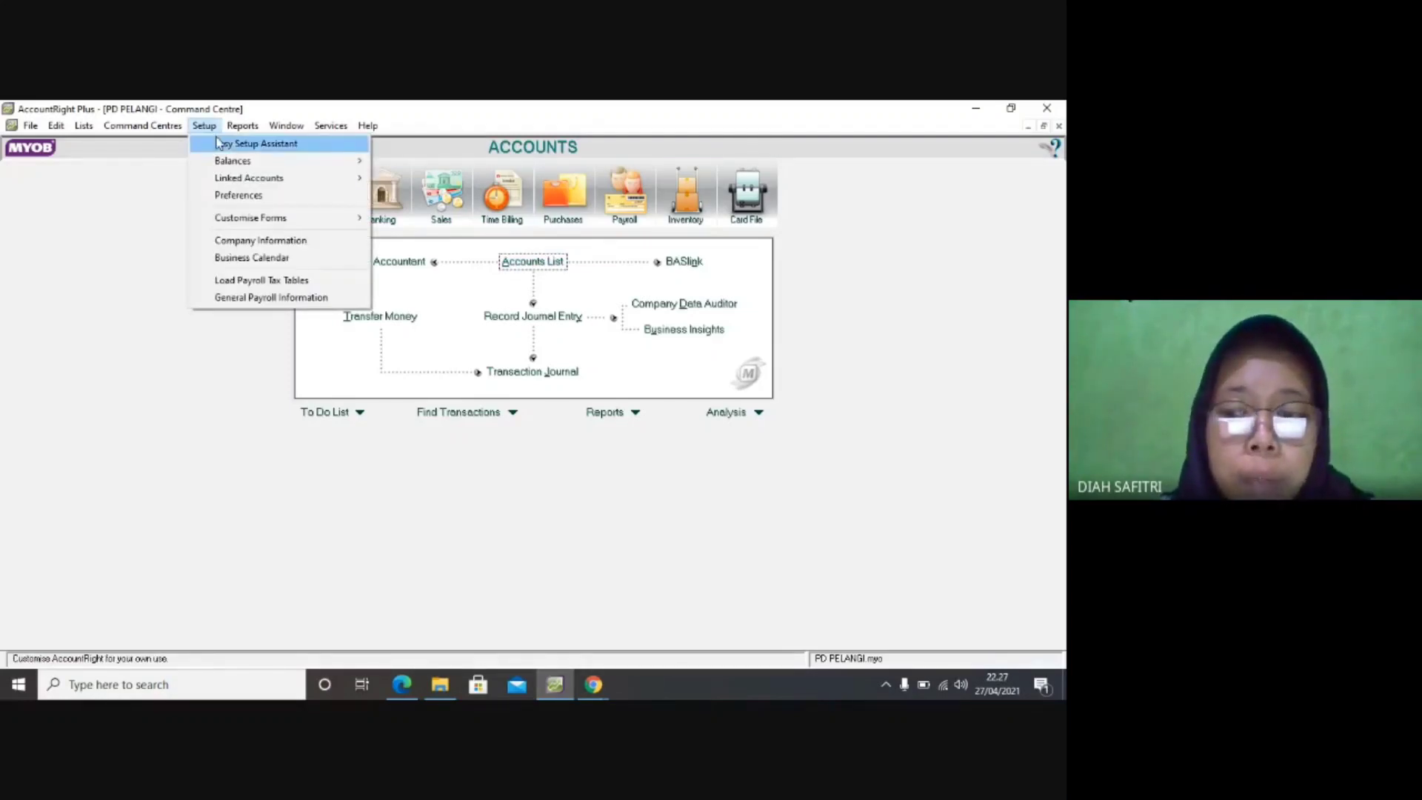
mouse_move(238, 164)
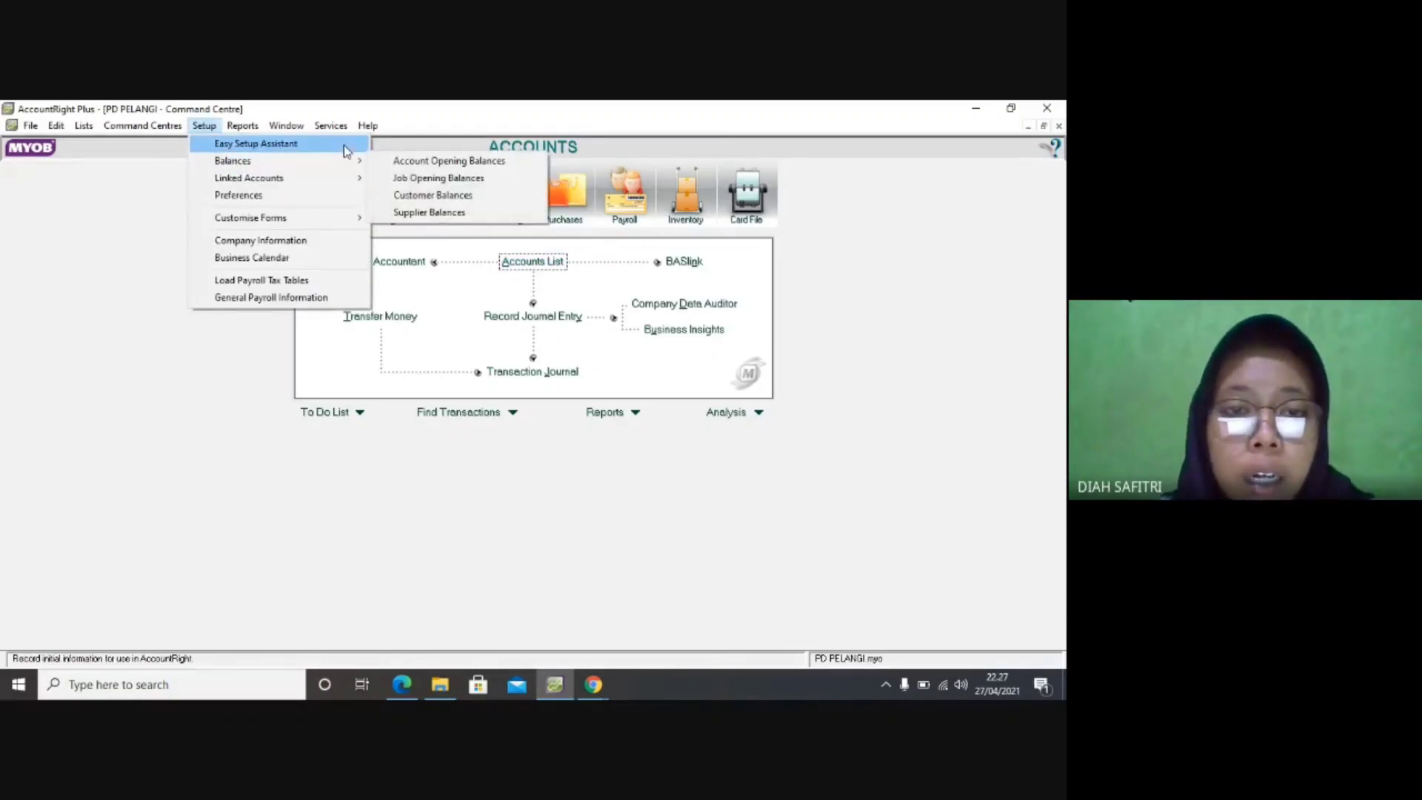
left_click(413, 163)
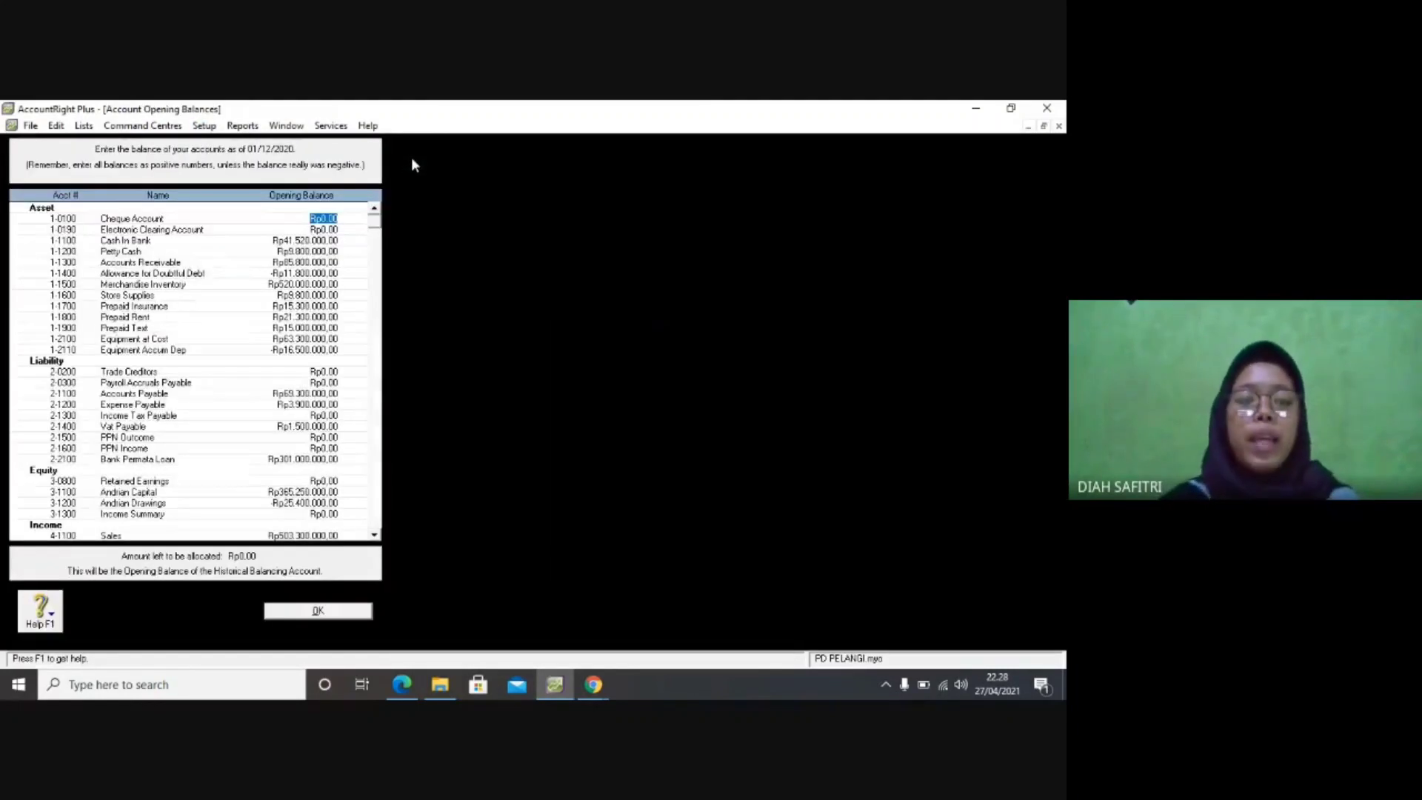
left_click(290, 243)
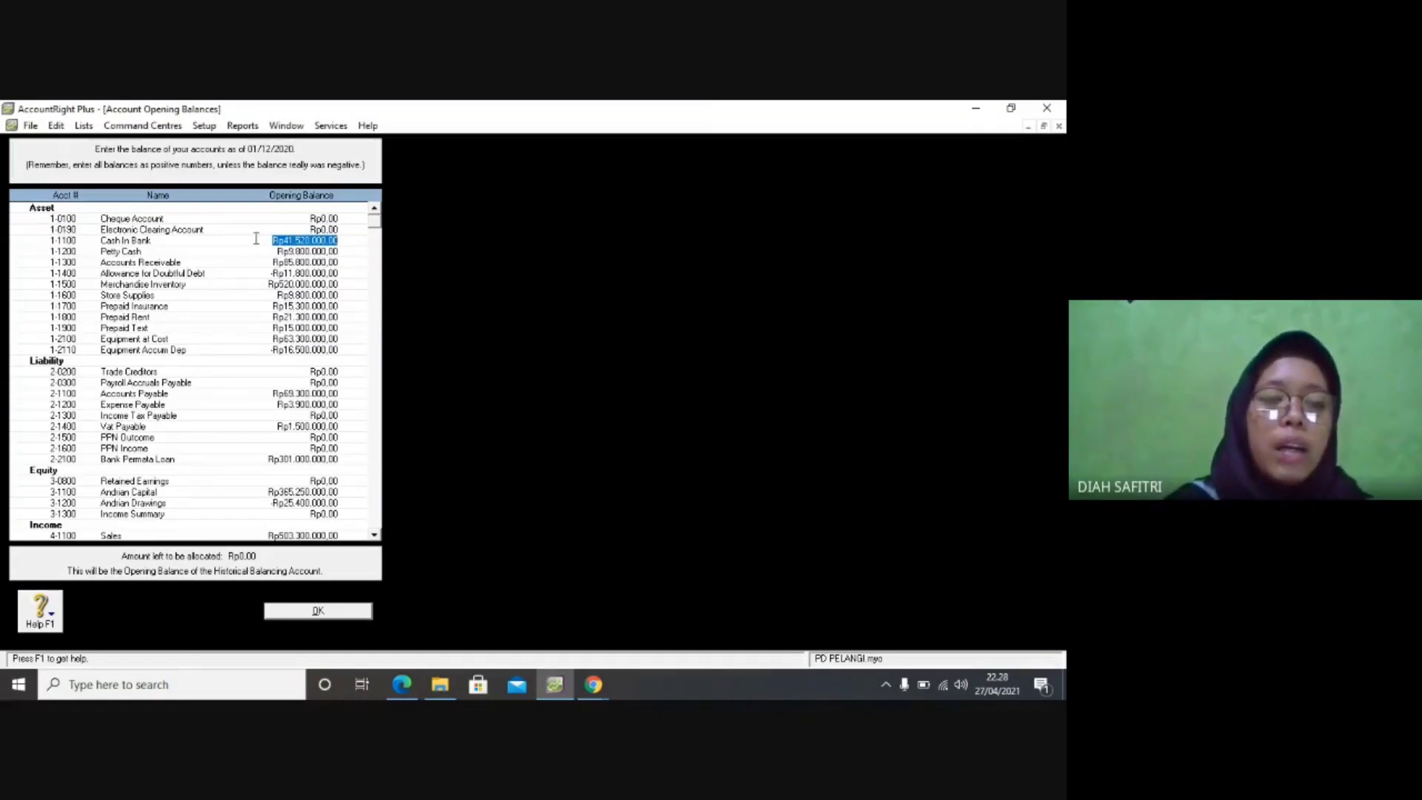
left_click(401, 684)
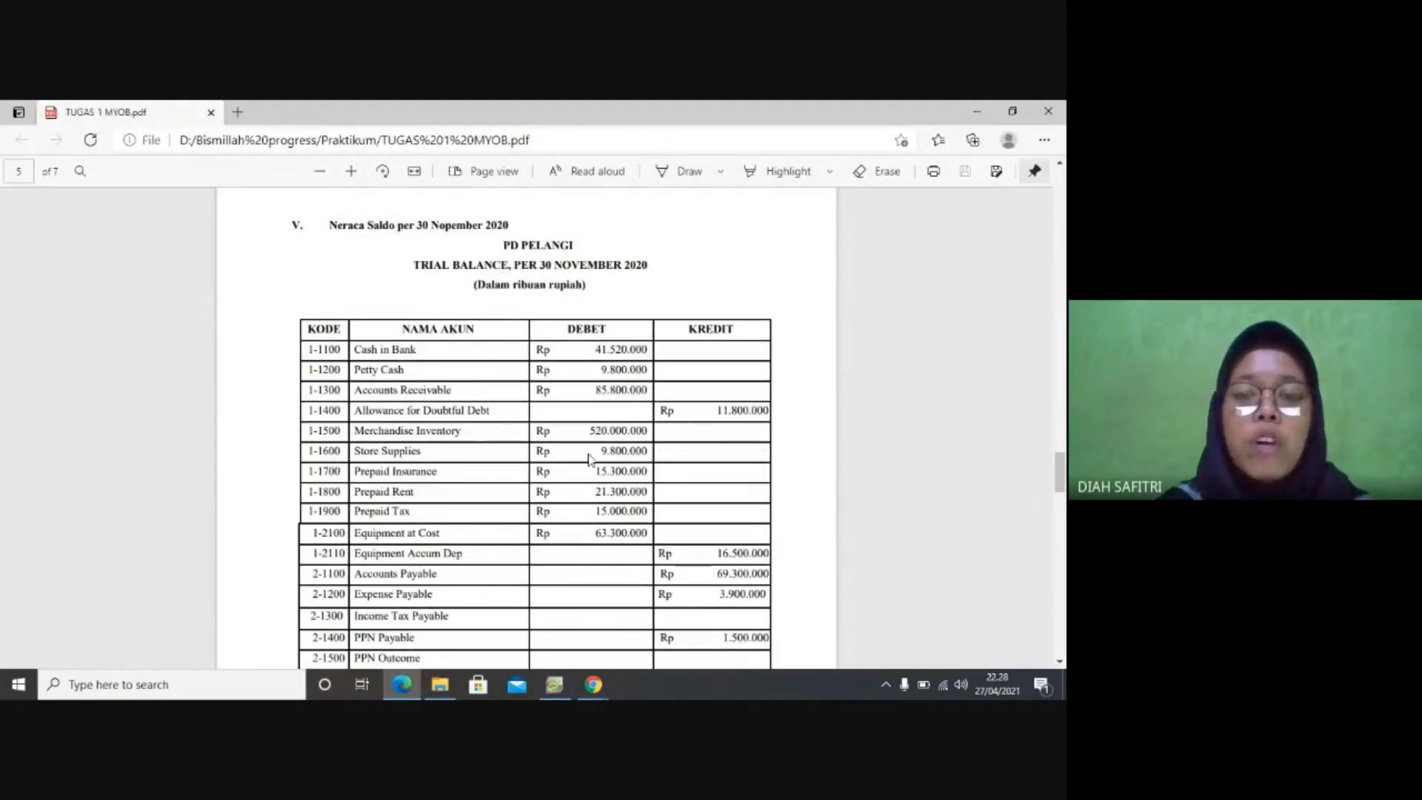
left_click(561, 694)
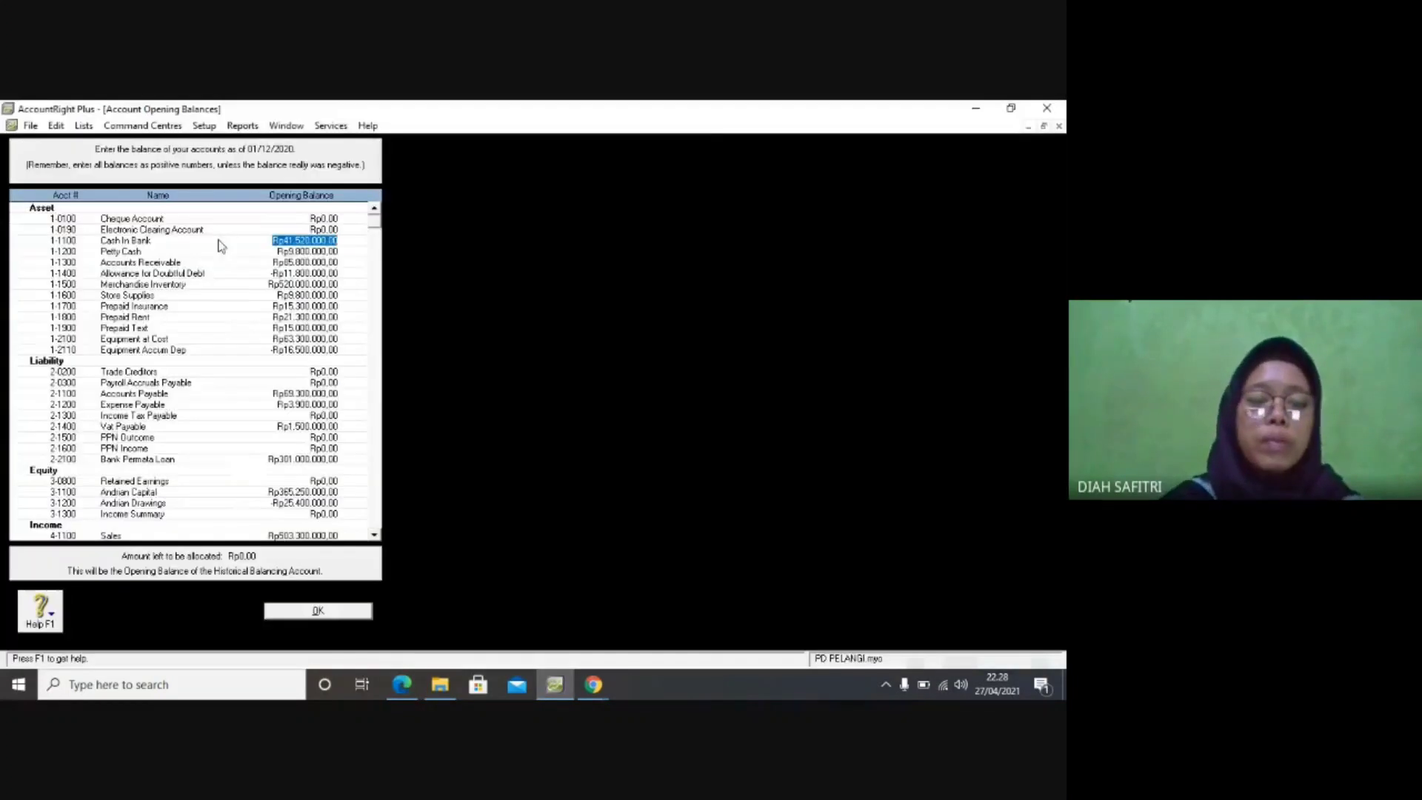
left_click(290, 252)
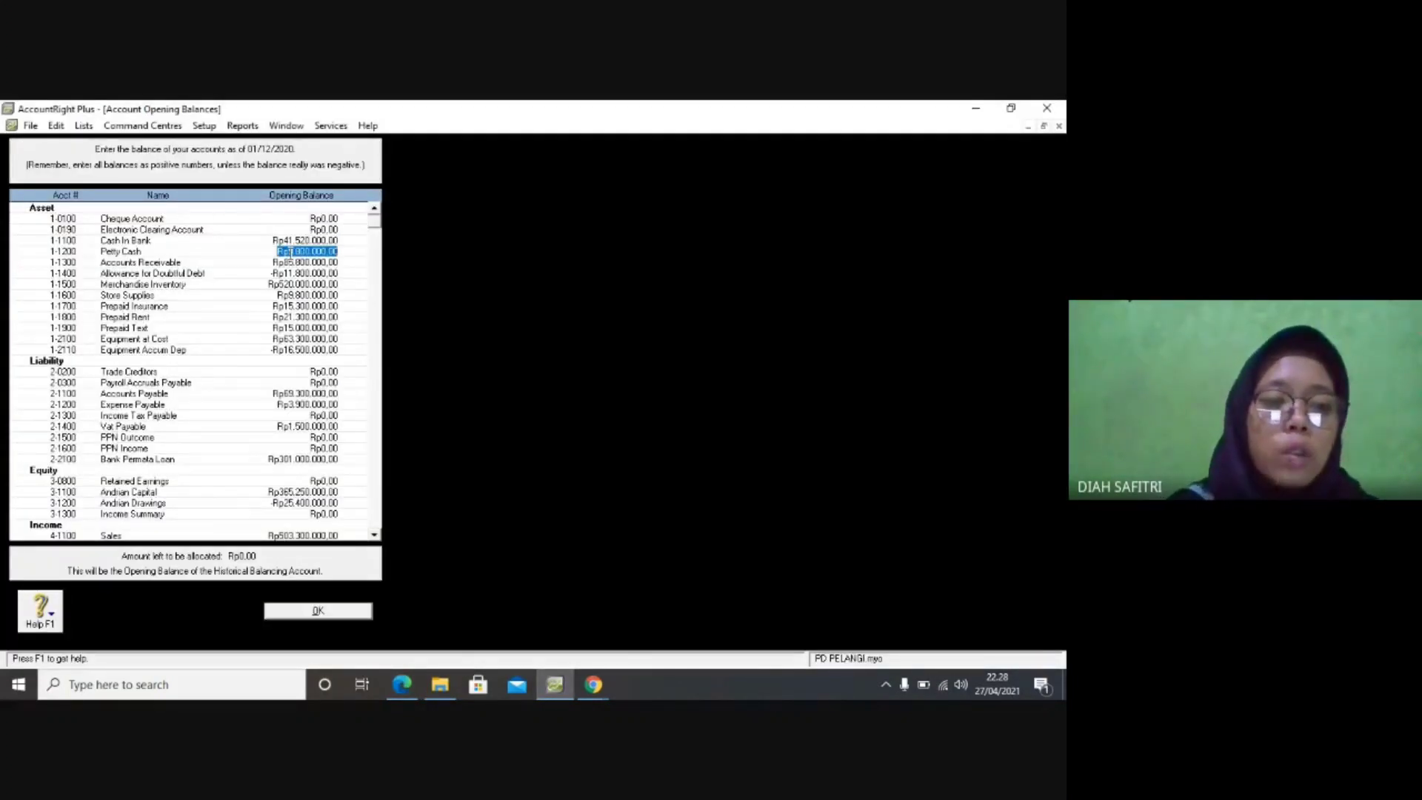
left_click(410, 689)
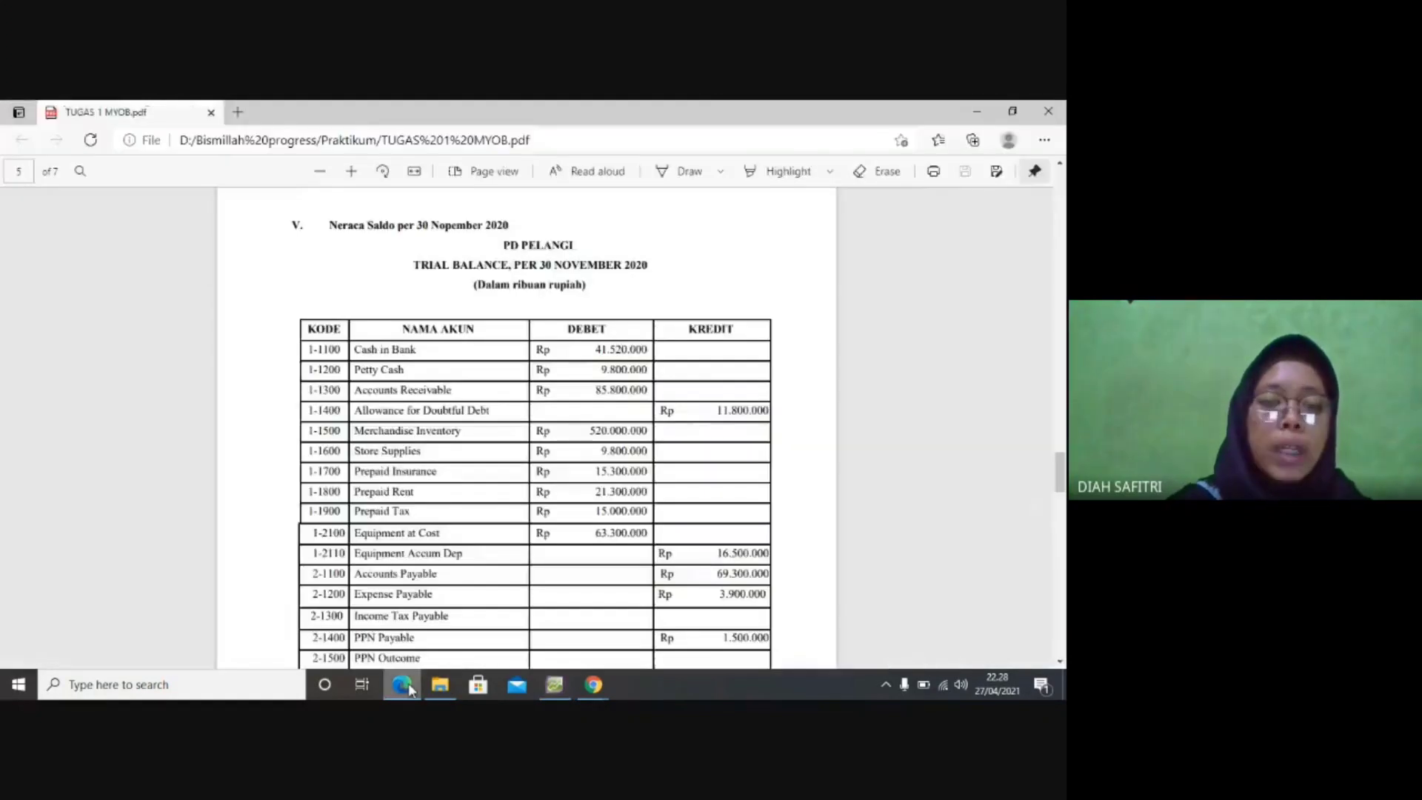
left_click(407, 685)
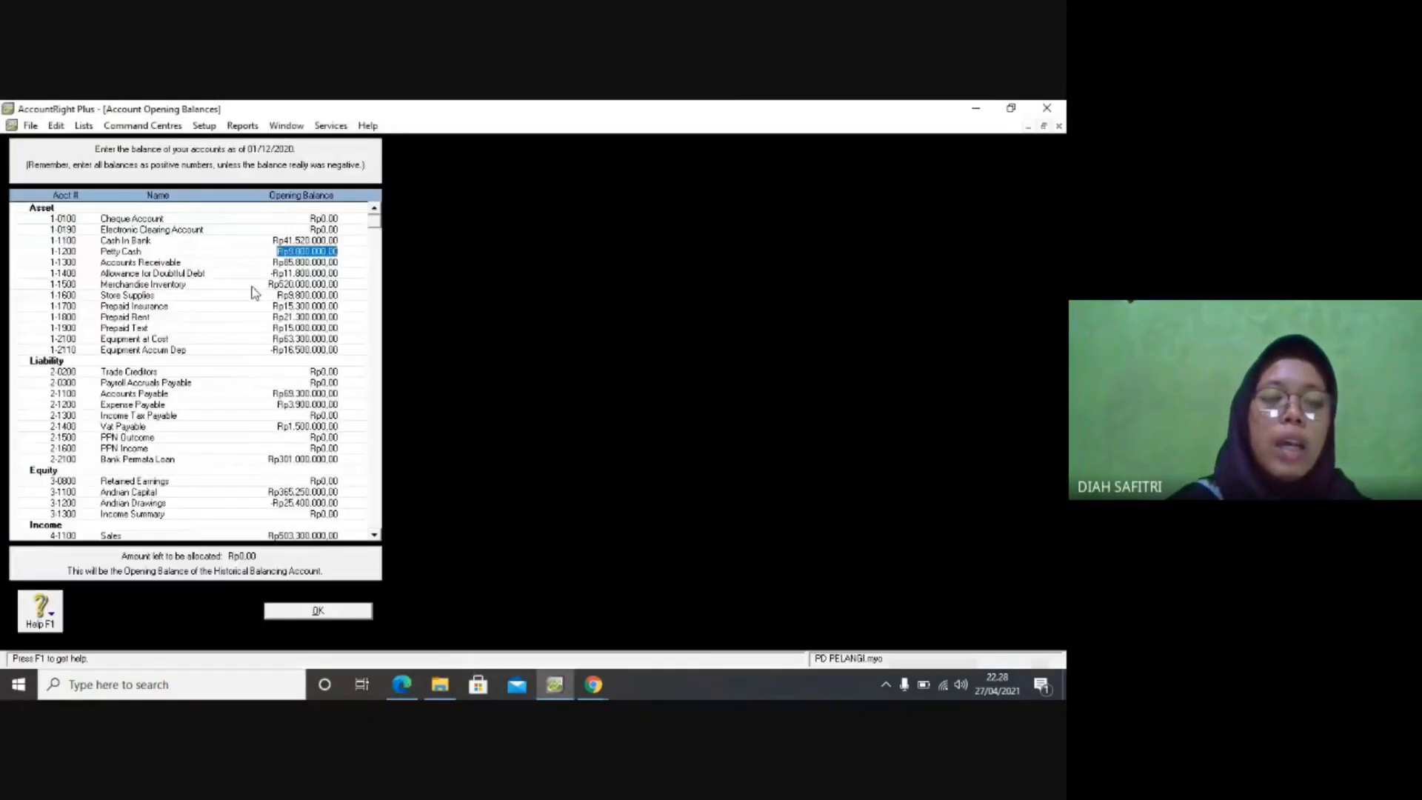
Review the asset opening balances from Allowance for Doubtful Debt through Equipment Accum Dep.
left_click(271, 273)
left_click(271, 284)
left_click(274, 294)
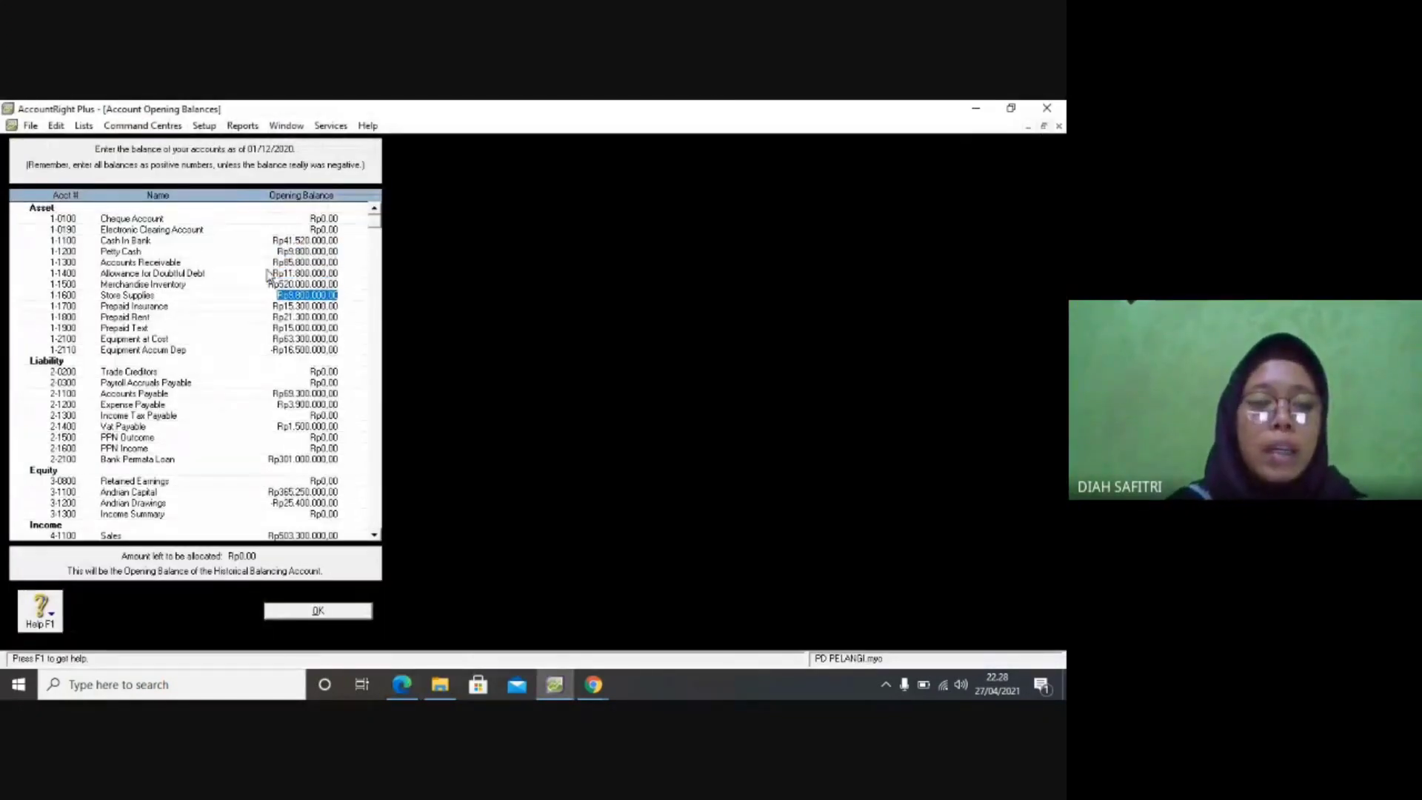
left_click(268, 271)
key("Down")
key("Down")
key("Down")
key("Up")
key("Up")
key("Up")
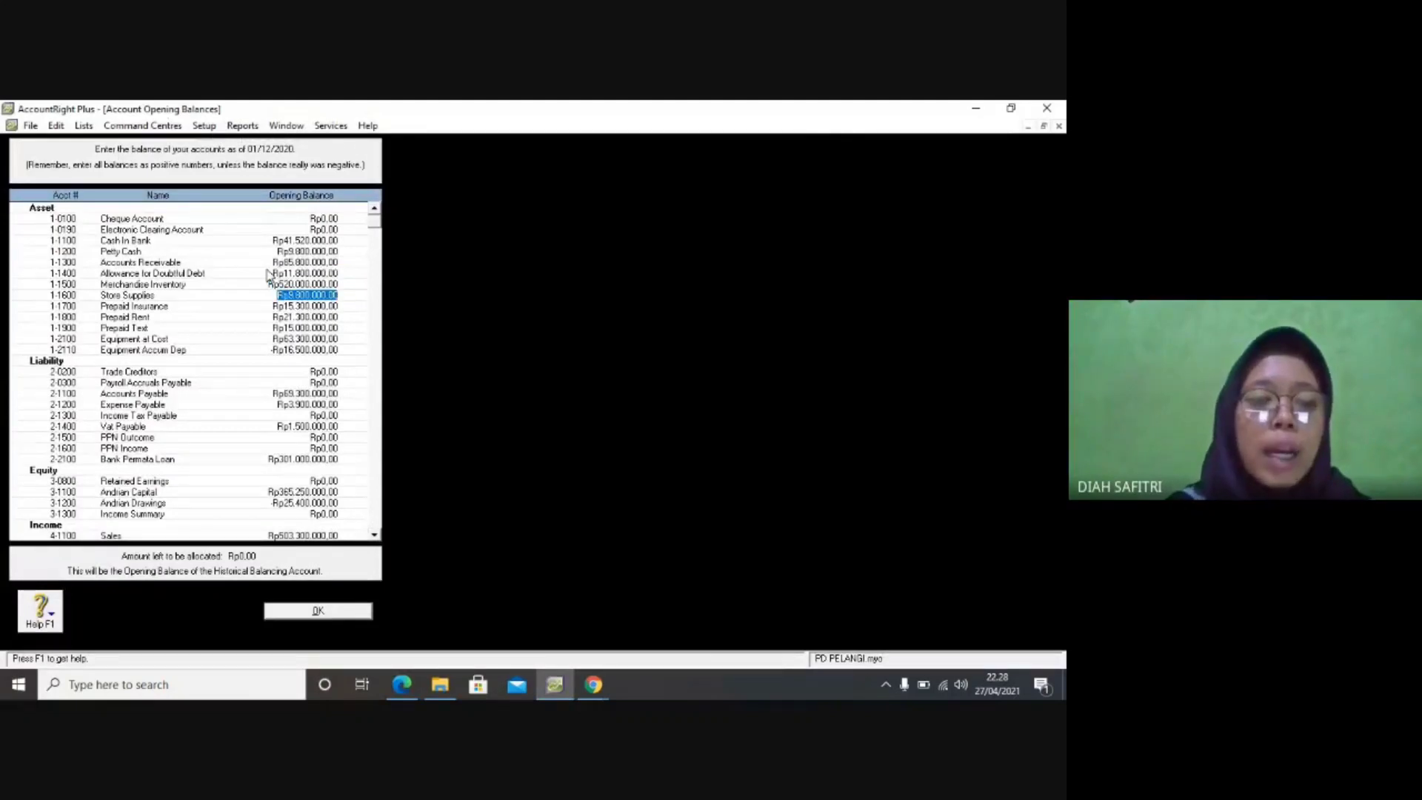
key("Down")
key("Up")
key("Down")
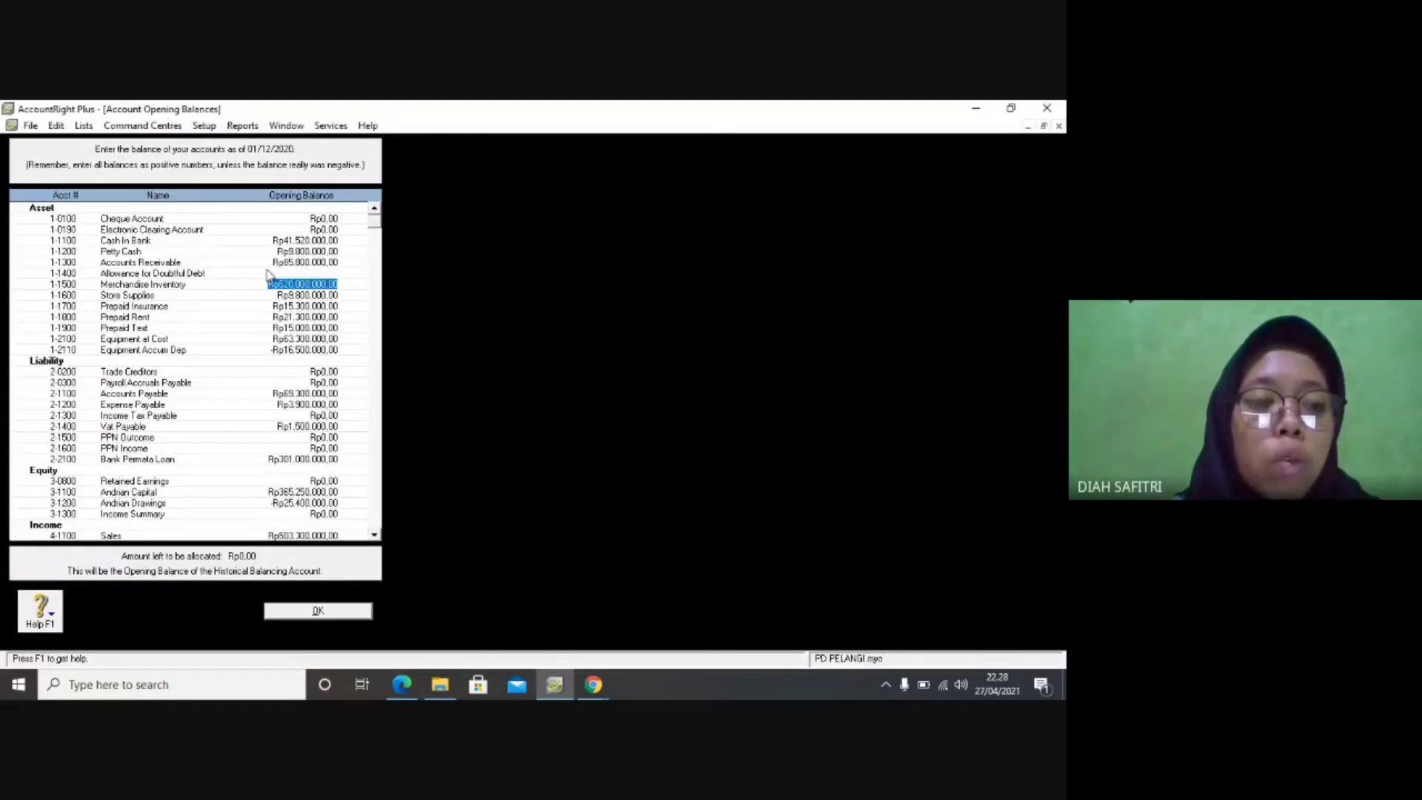
key("Up")
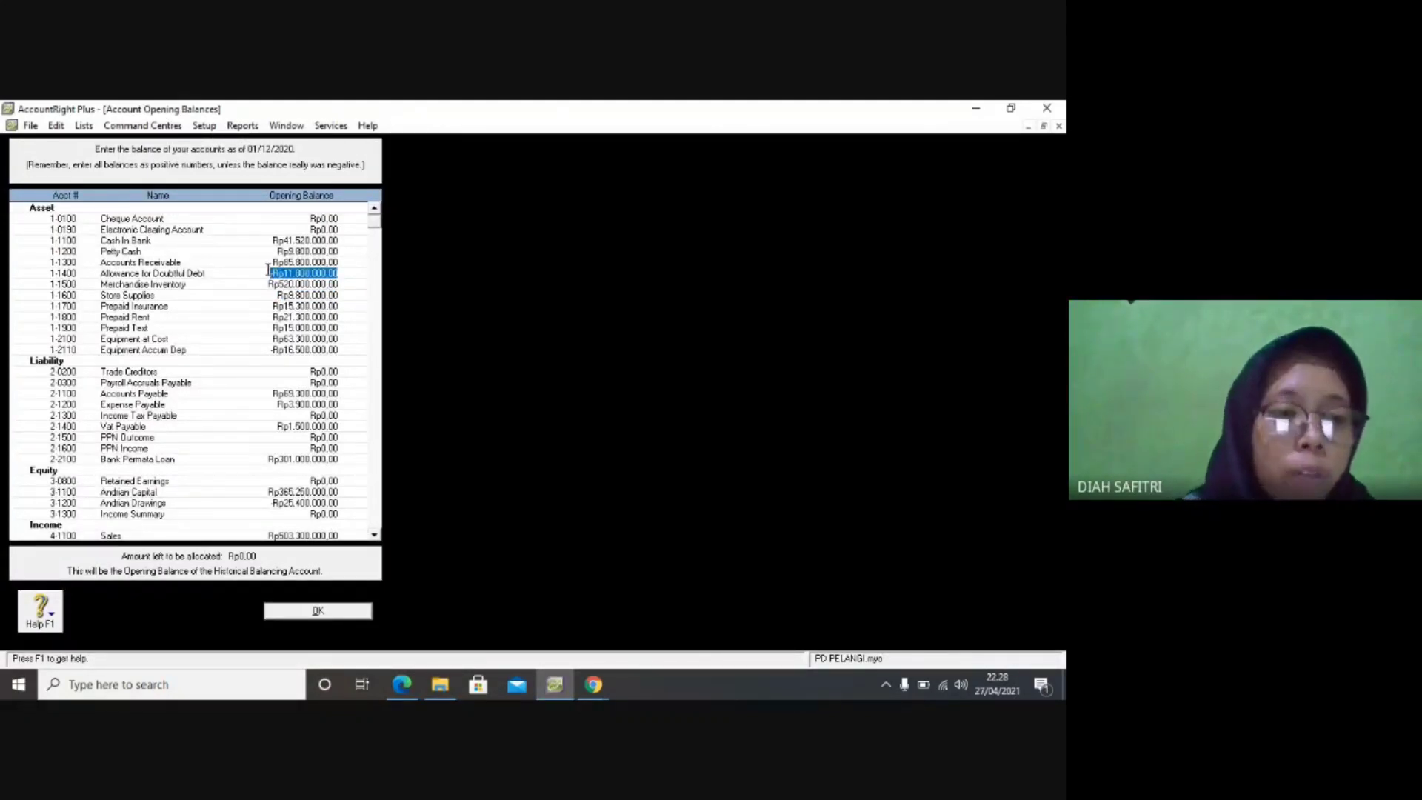
key("Down")
key("Down")
key("Down")
key("Down")
key("Down")
key("Down")
key("Down")
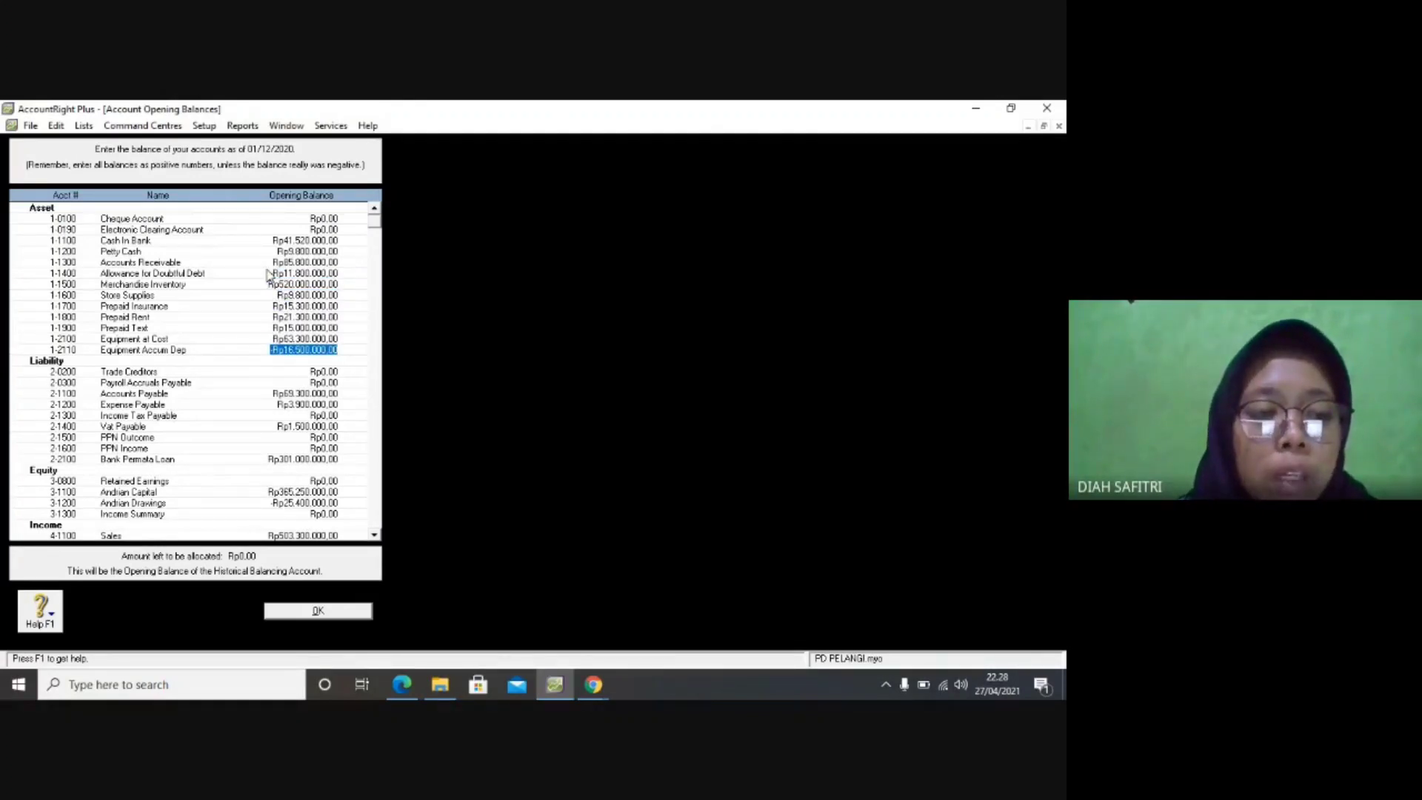
Review the opening balances of the liability accounts and the equity accounts down to the owner's drawings.
key("Down")
key("Down")
key("Down")
key("Down")
key("Down")
key("Down")
key("Down")
key("Down")
key("Down")
key("Down")
key("Down")
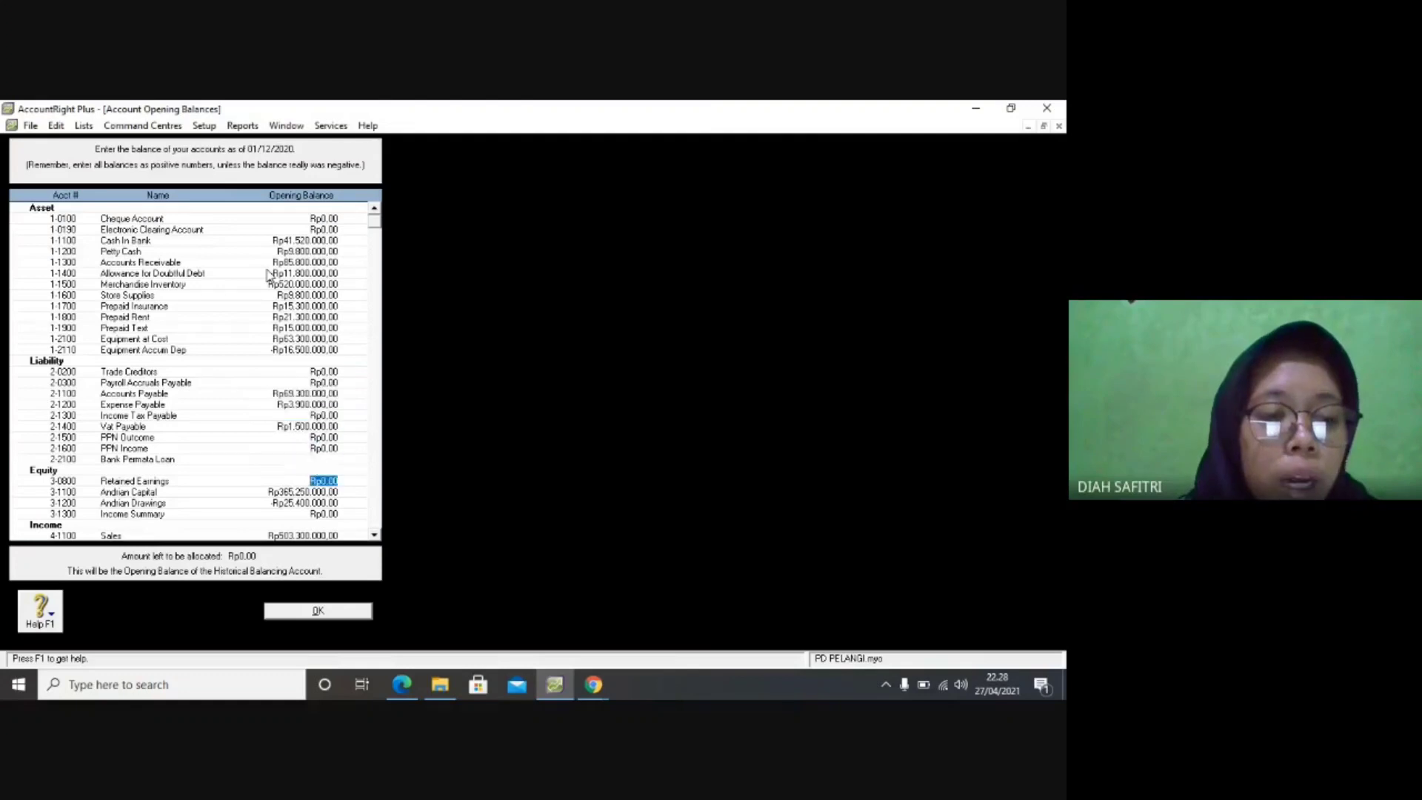
key("Down")
key("Down")
key("Down")
key("Down")
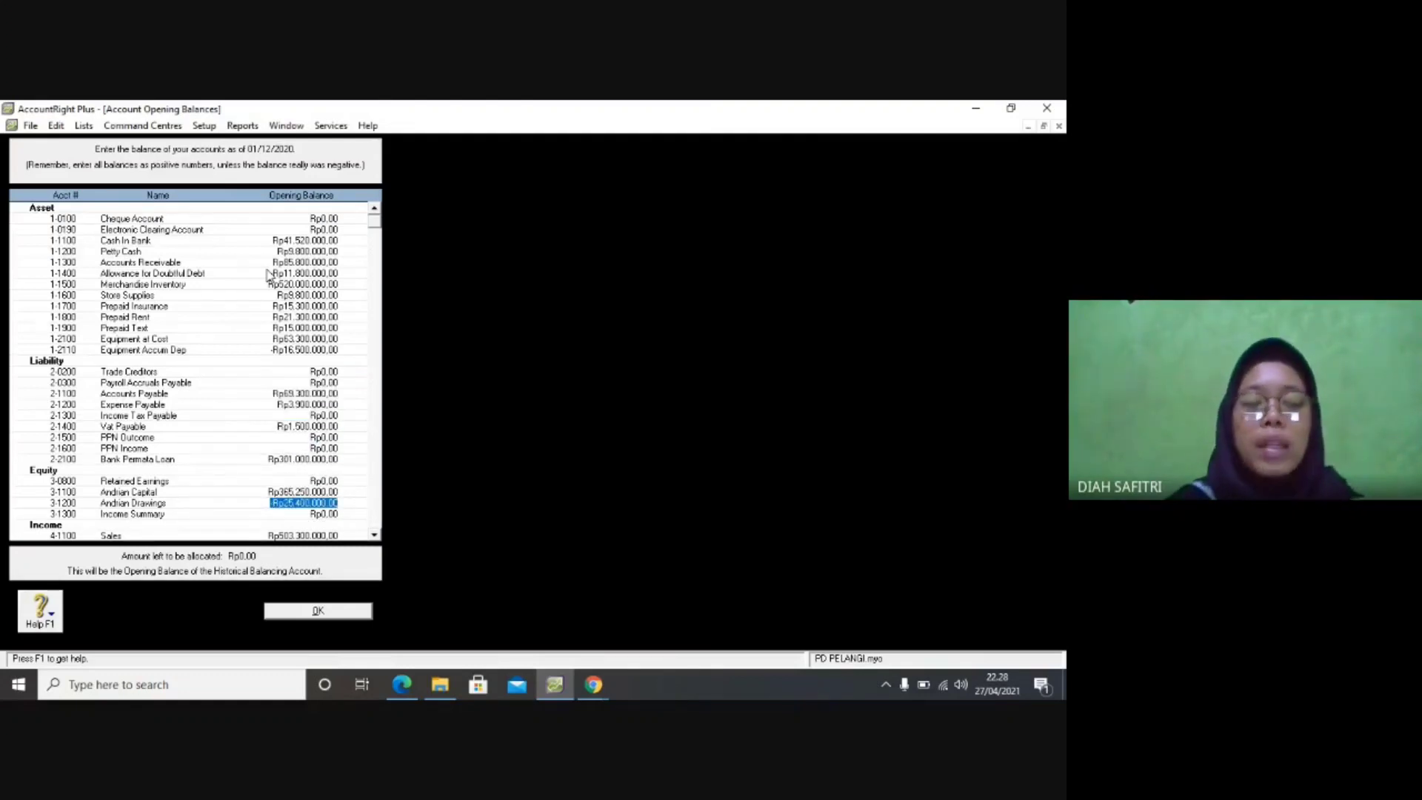
Review the remaining opening balances from Income through Other Expense and close the account opening balances.
key("Down")
key("Down")
key("Down")
key("Down")
key("Down")
key("Down")
key("Down")
key("Down")
key("Down")
key("Down")
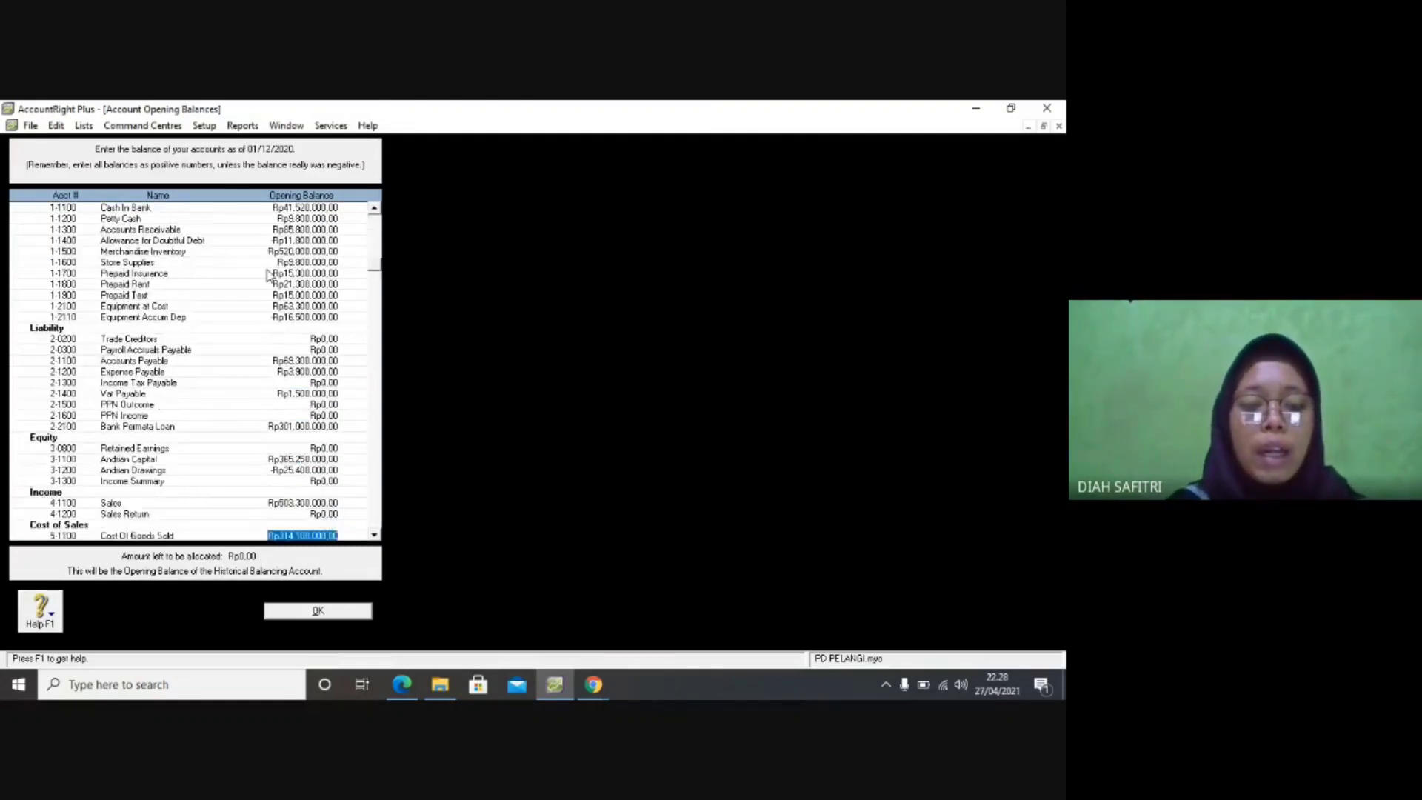
key("Down")
key("Down")
key("Down")
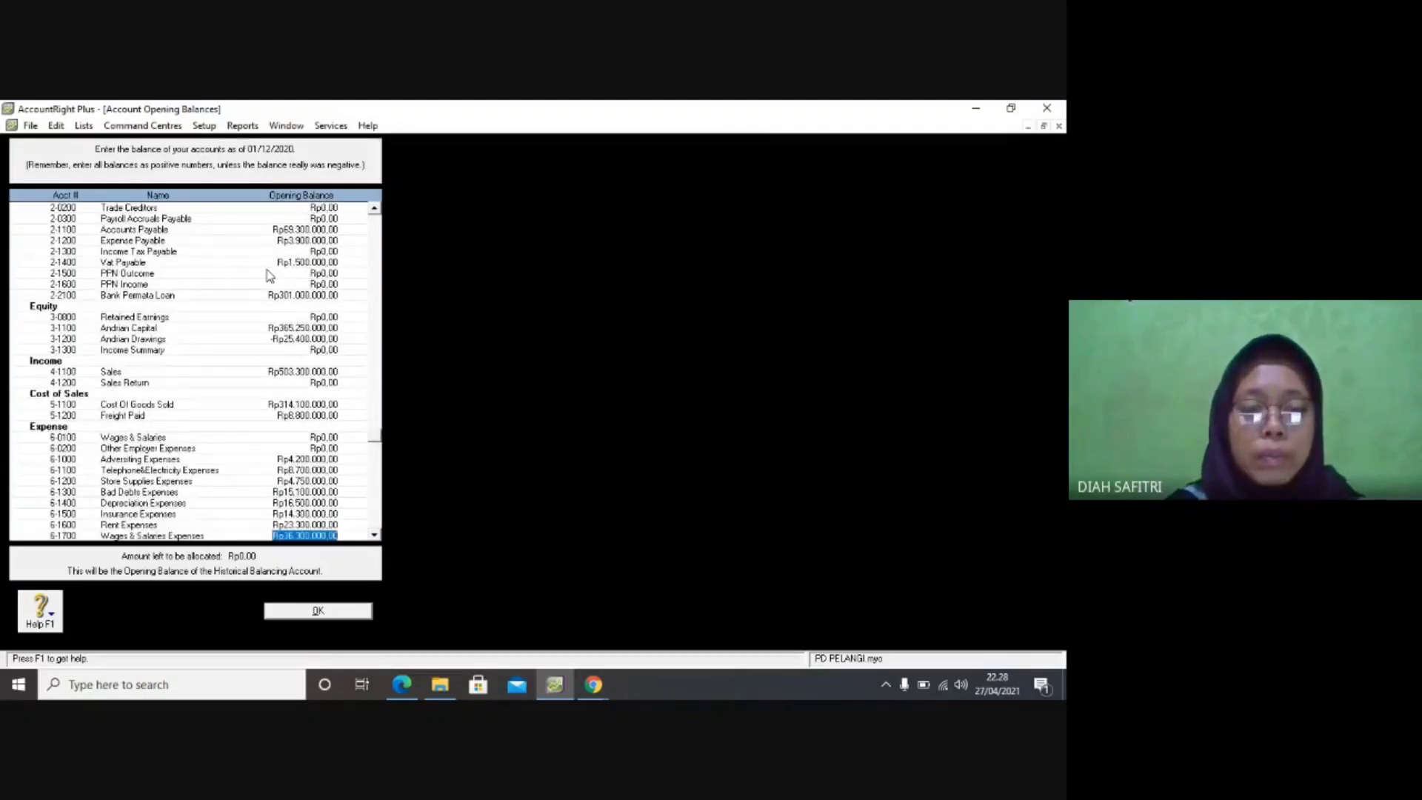
key("Tab")
key("Tab")
key("Tab")
key("Tab")
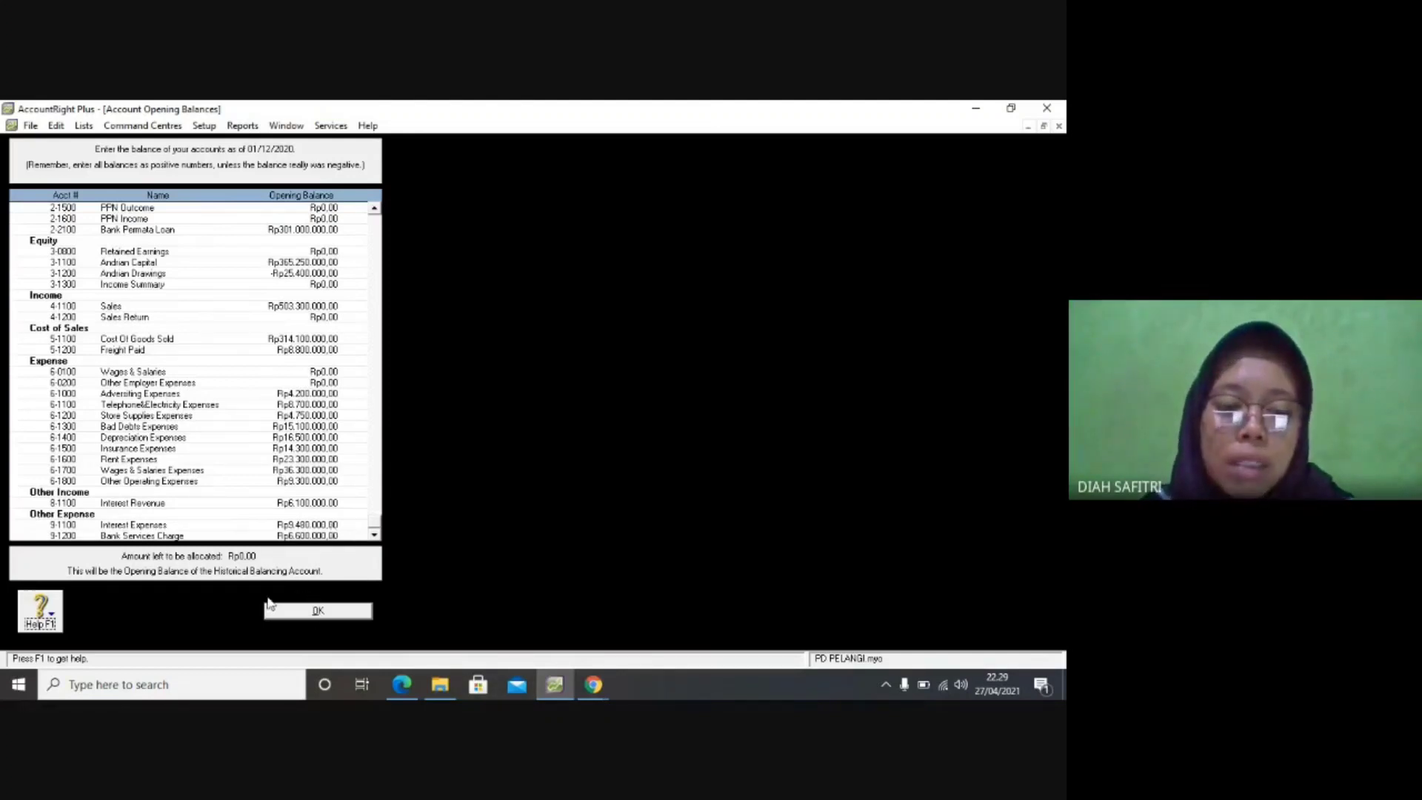
left_click(317, 617)
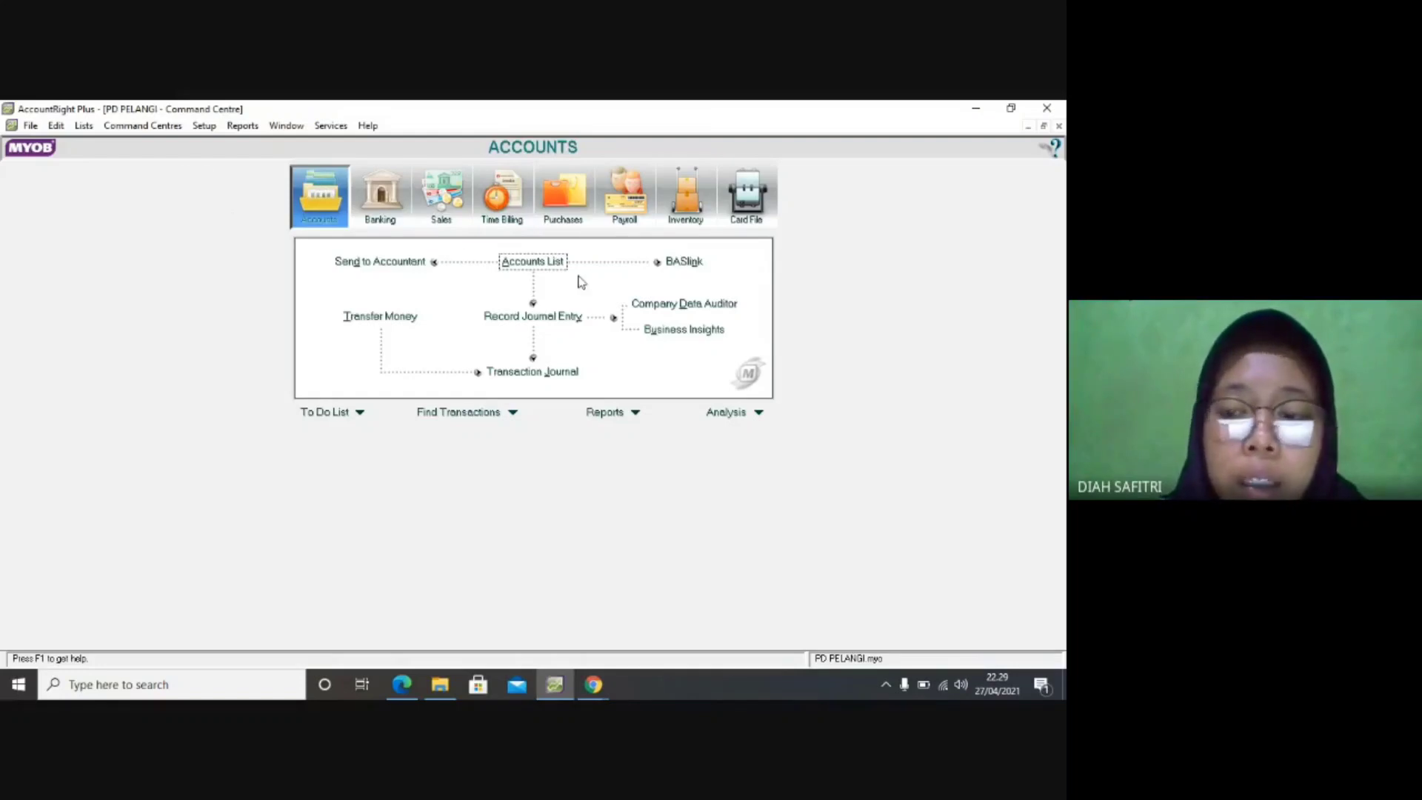
Open the Card File's cards list and view the customer cards.
left_click(744, 220)
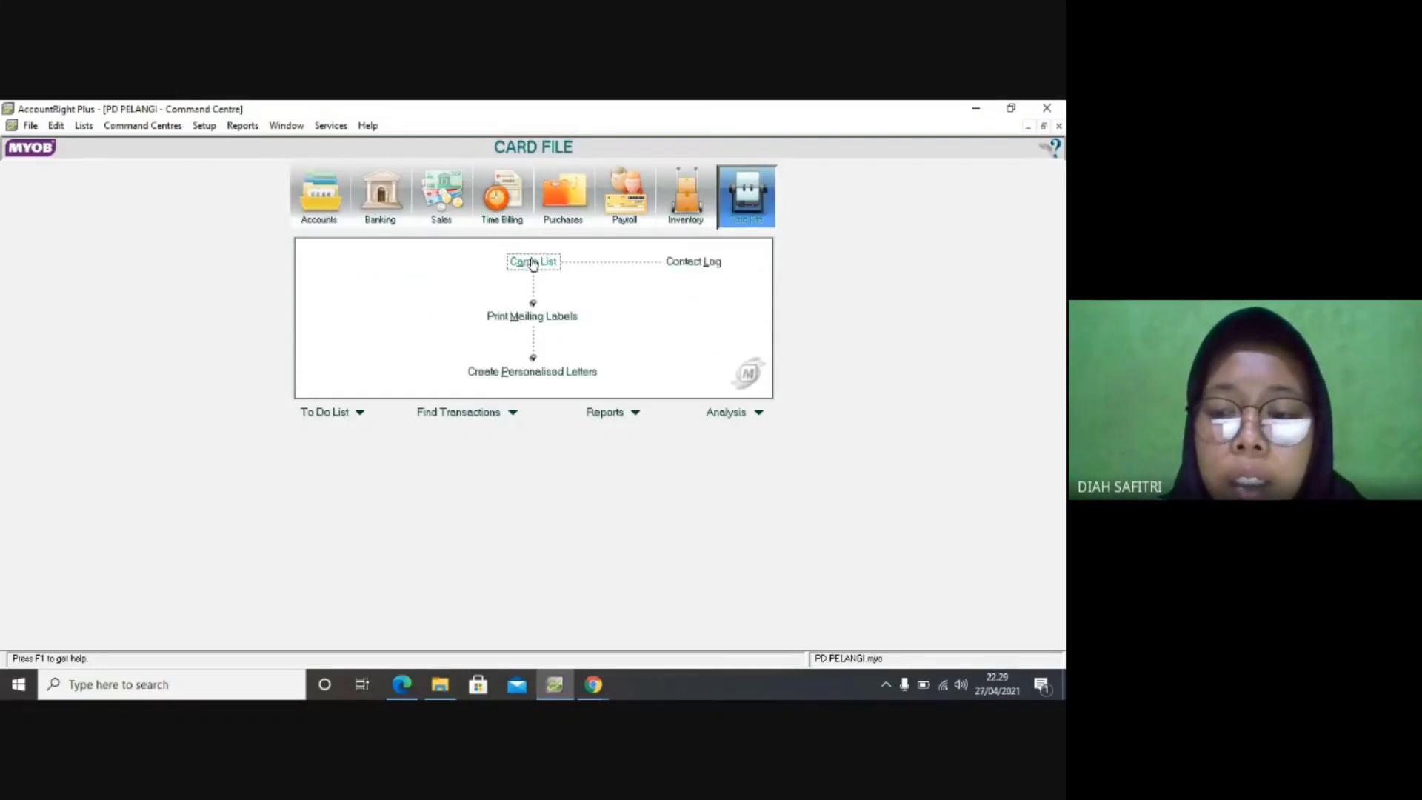
left_click(533, 262)
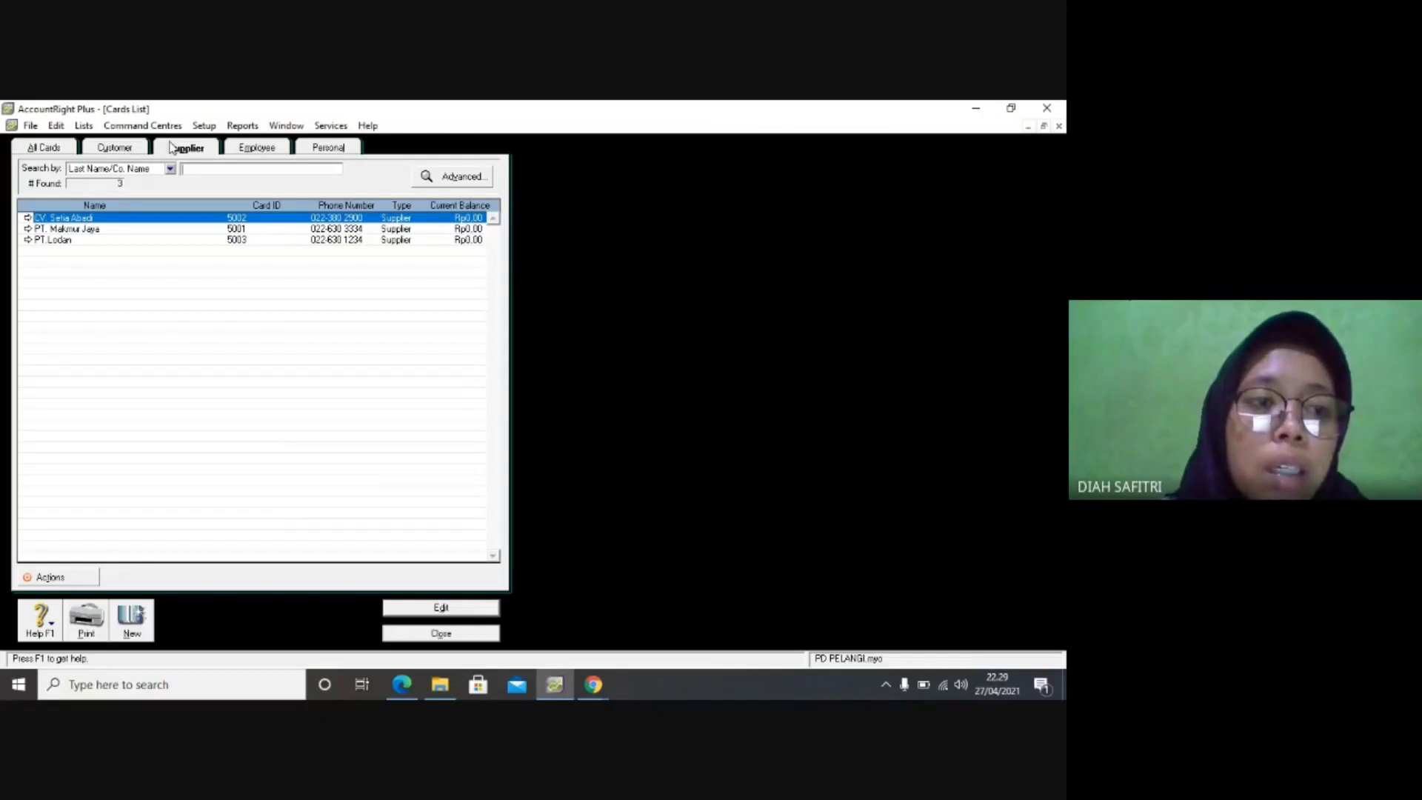
left_click(121, 149)
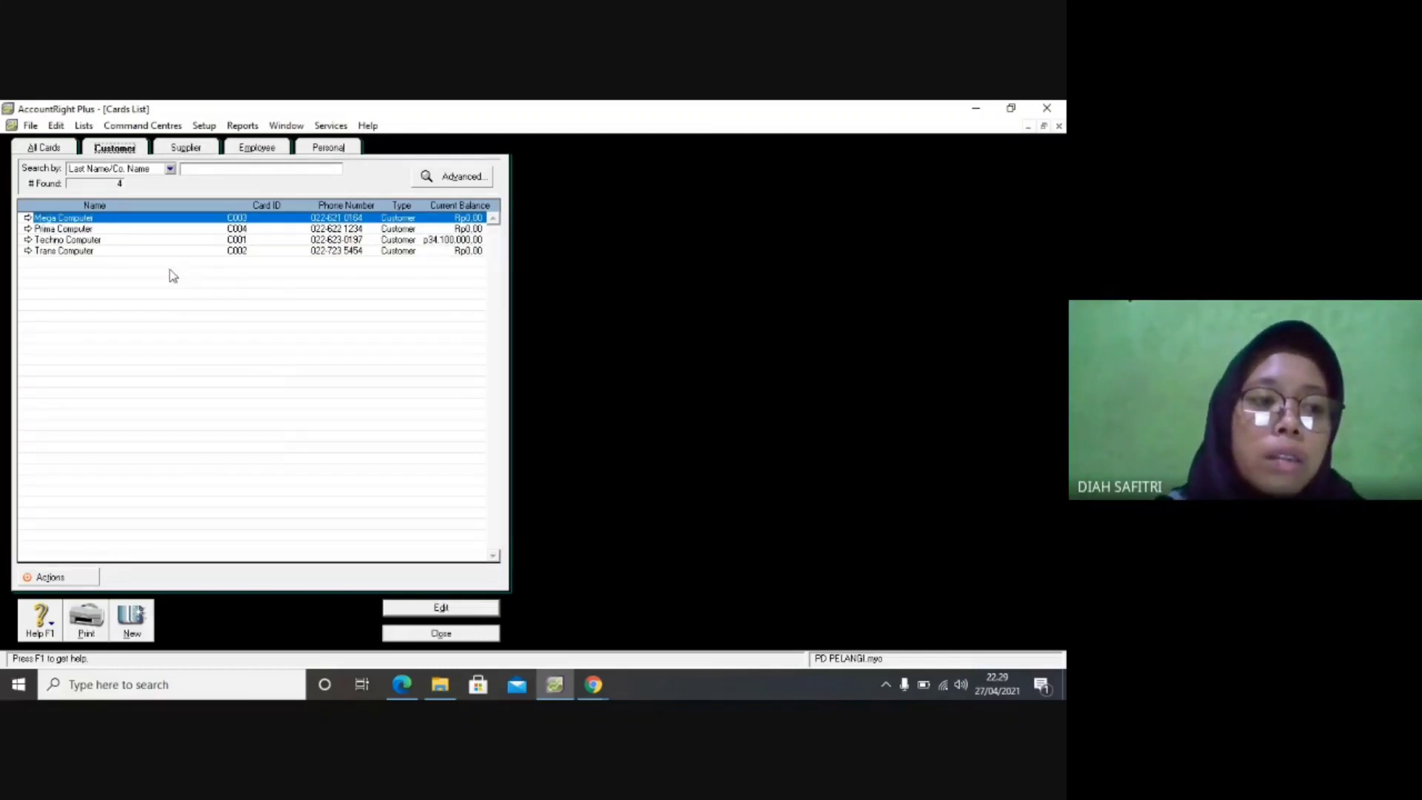
left_click(140, 615)
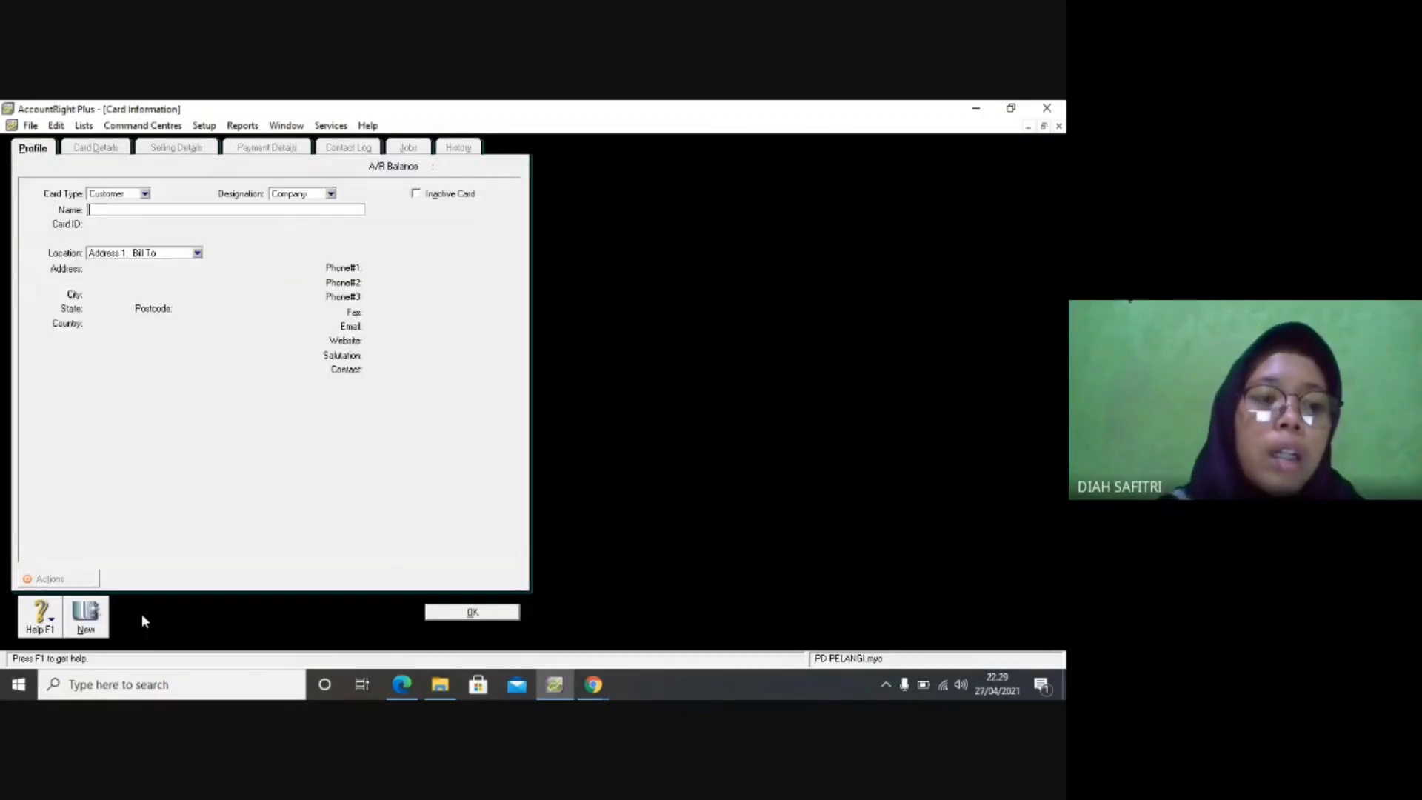
left_click(155, 210)
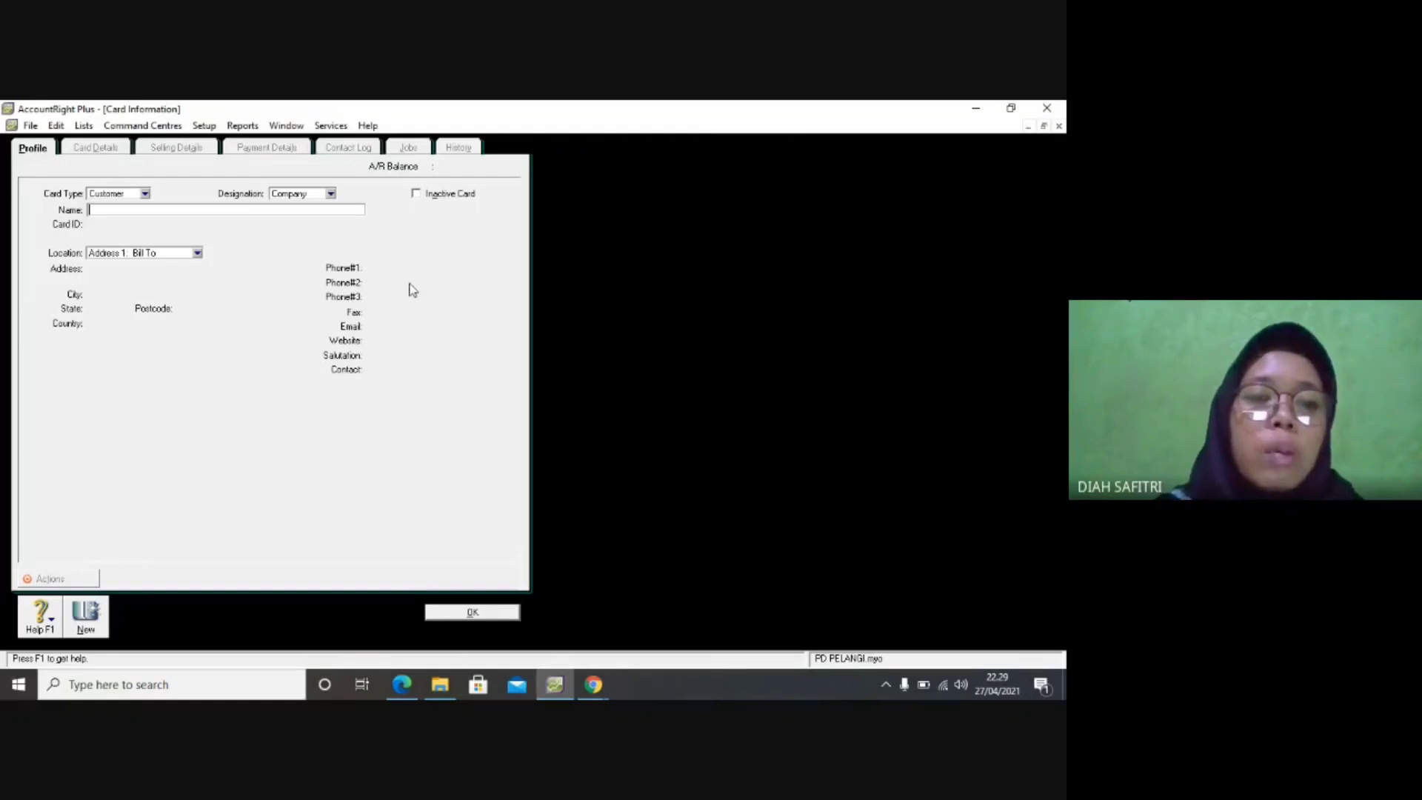
left_click(442, 613)
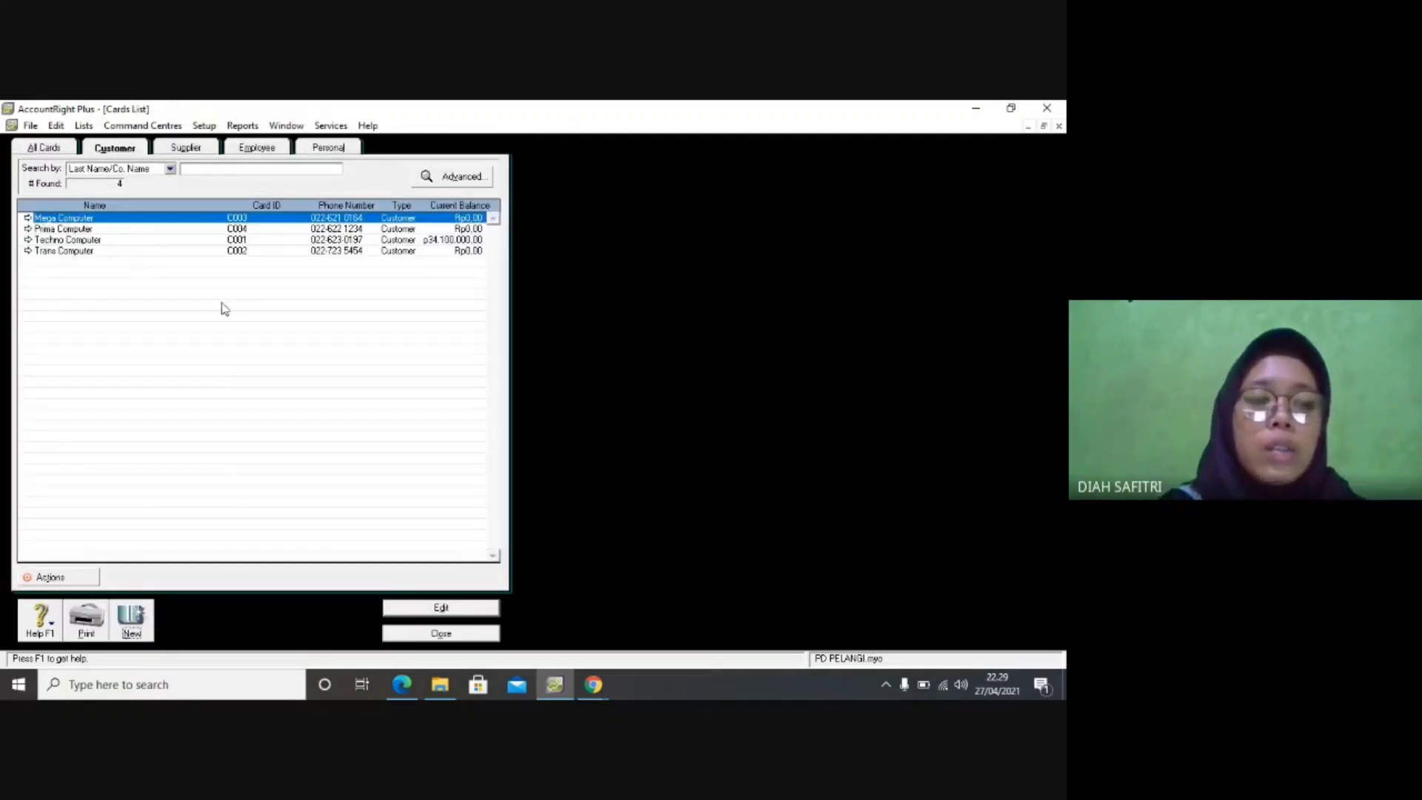
Switch to the assignment PDF in the browser and find its customer and supplier lists in section VI.
left_click(402, 684)
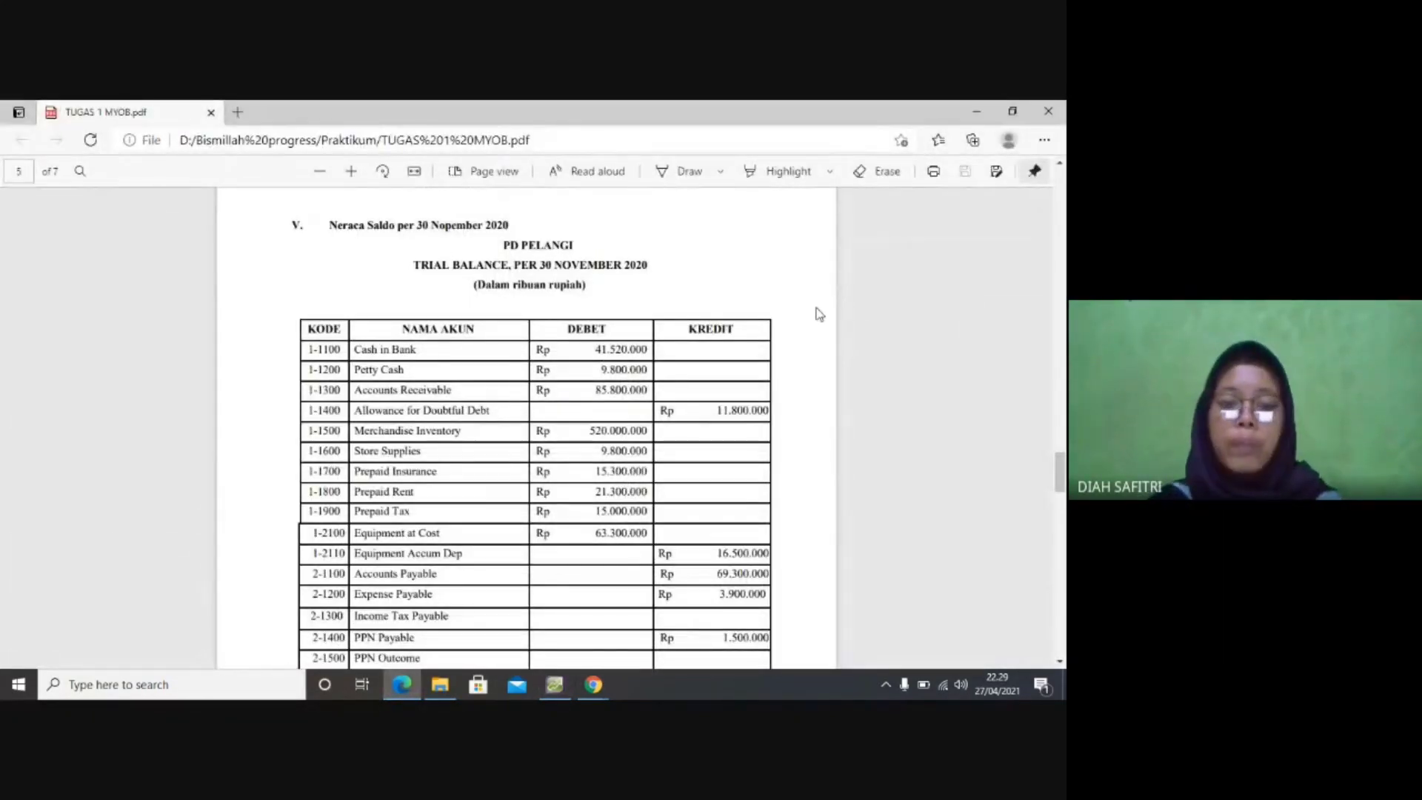
scroll(819, 314, "down", 10)
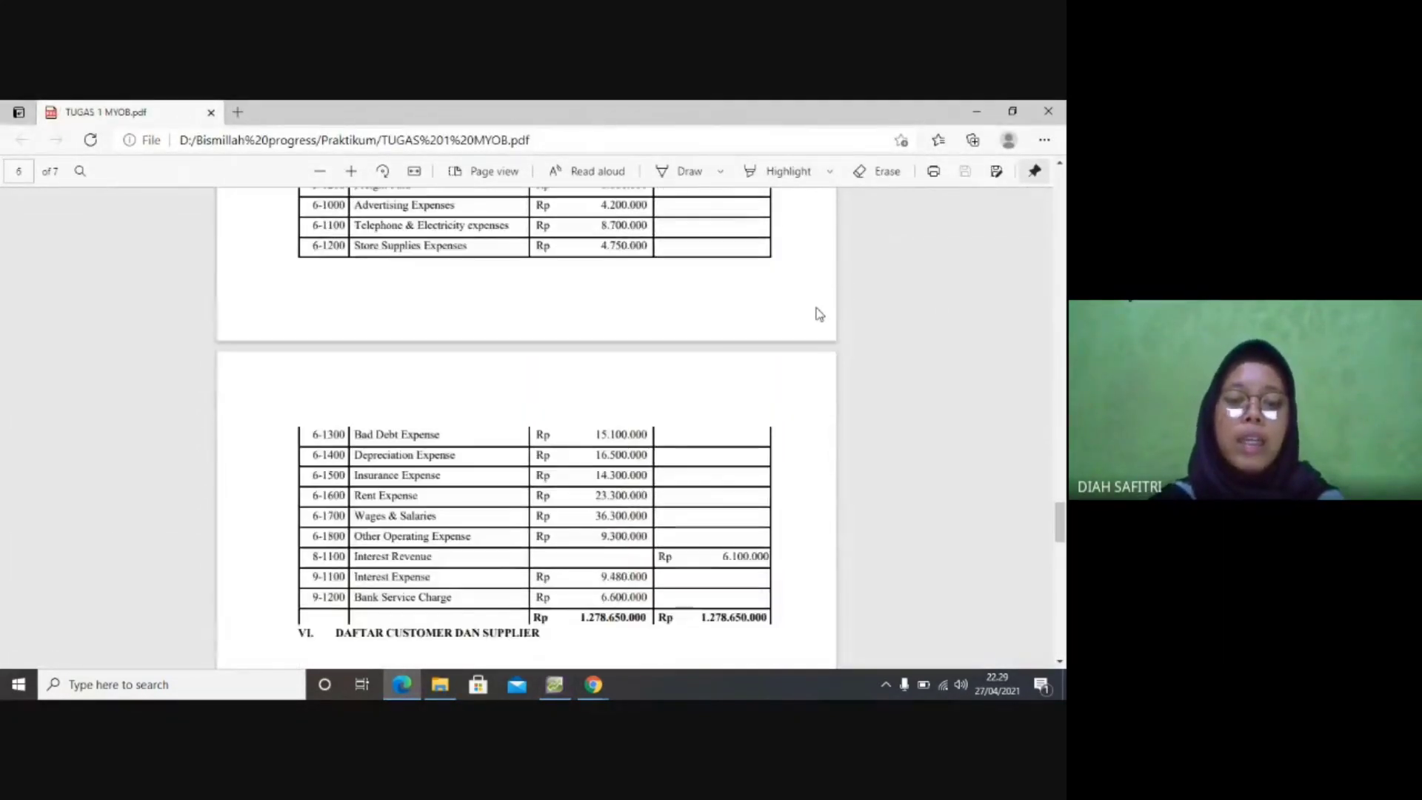
scroll(819, 314, "down", 5)
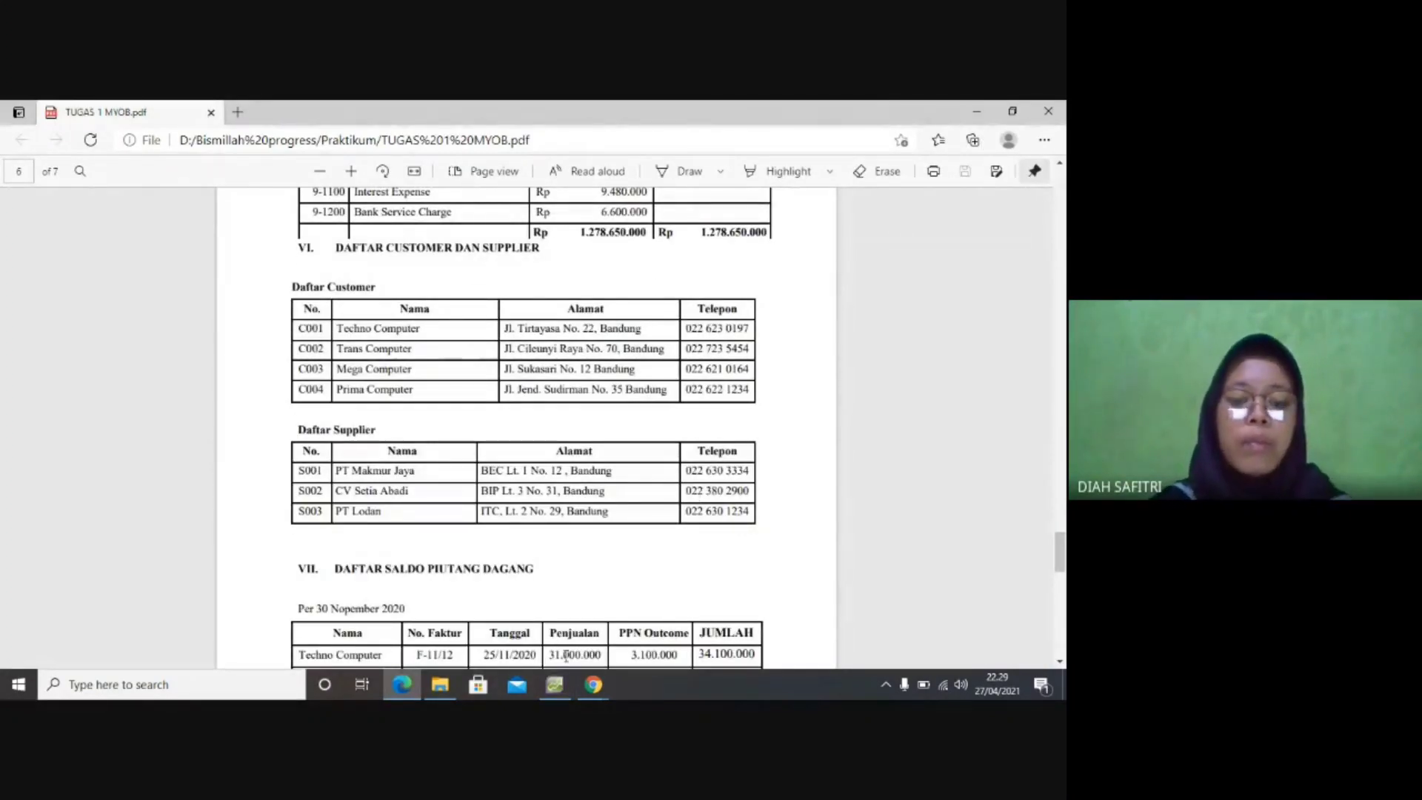
Return to AccountRight Plus, review the customer and supplier cards, and close the cards list.
left_click(554, 685)
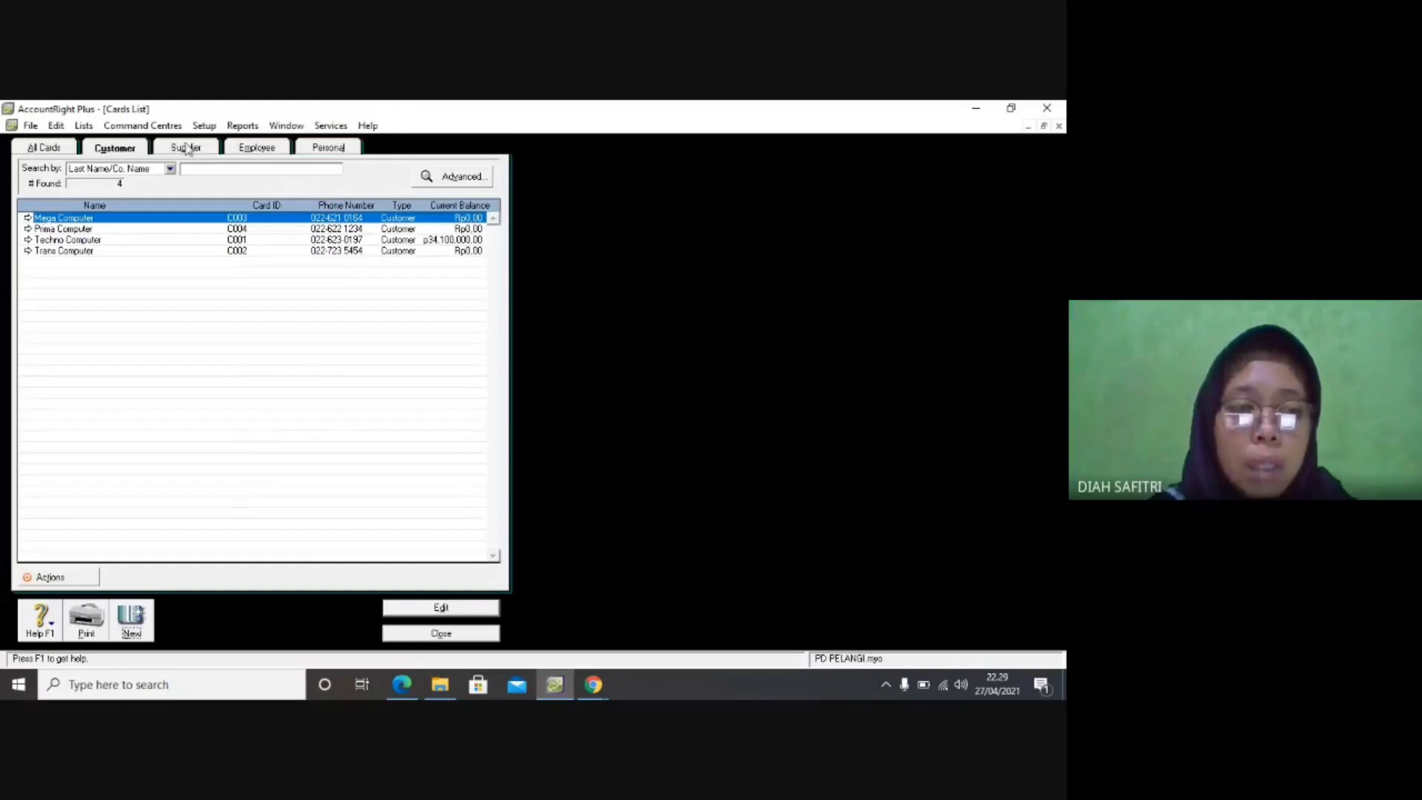
left_click(187, 147)
left_click(116, 150)
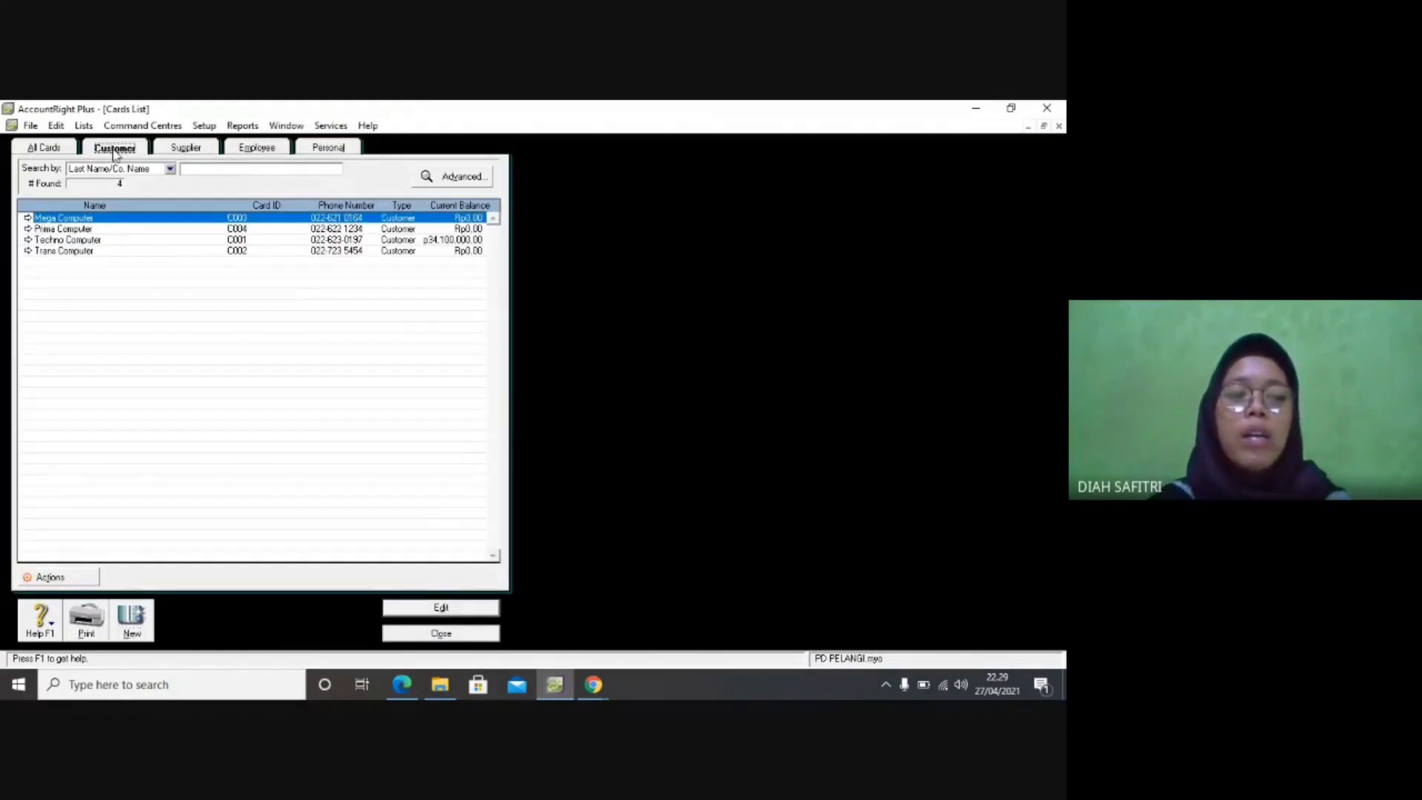
left_click(181, 154)
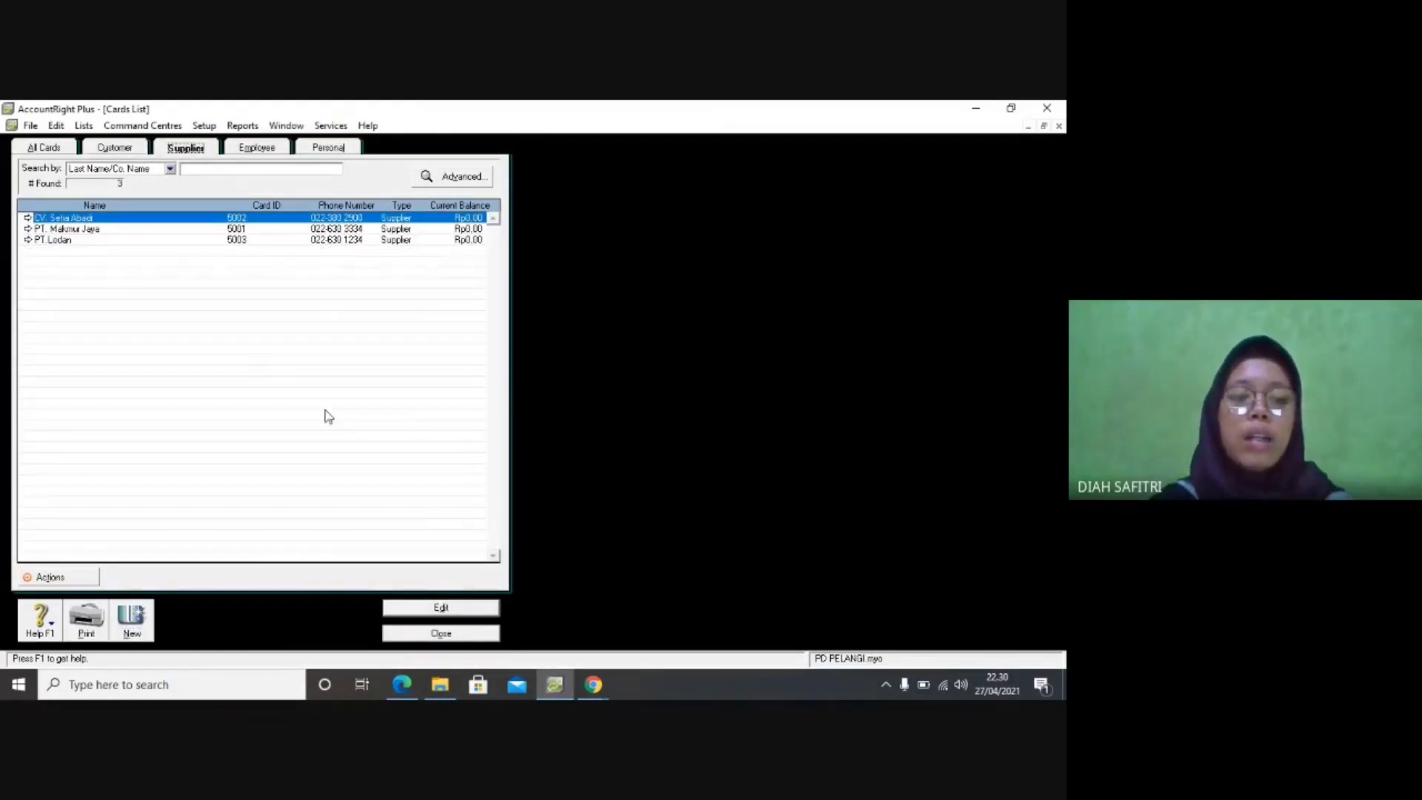
left_click(439, 634)
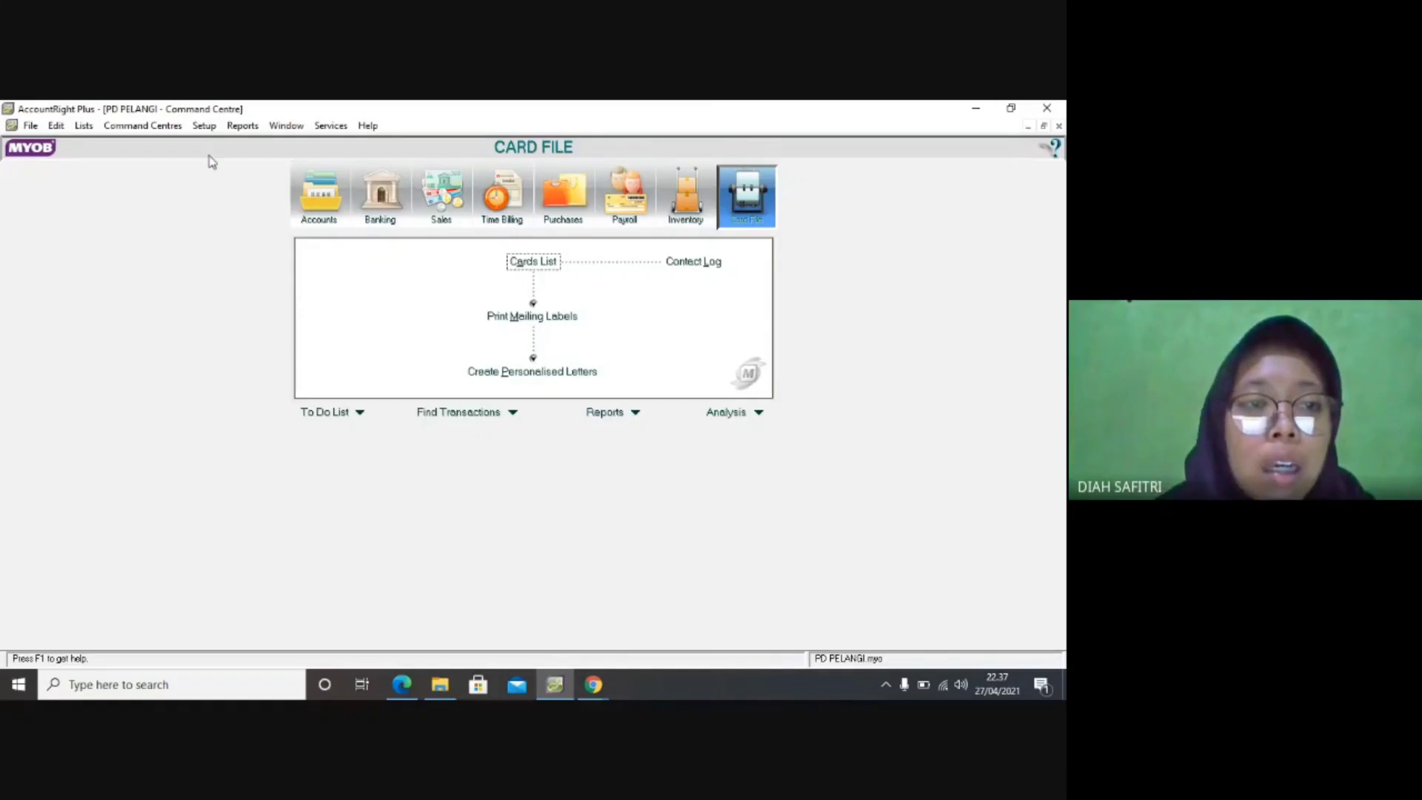
Open the customer balances and compare them with the receivables list in section VII of the assignment PDF.
left_click(205, 126)
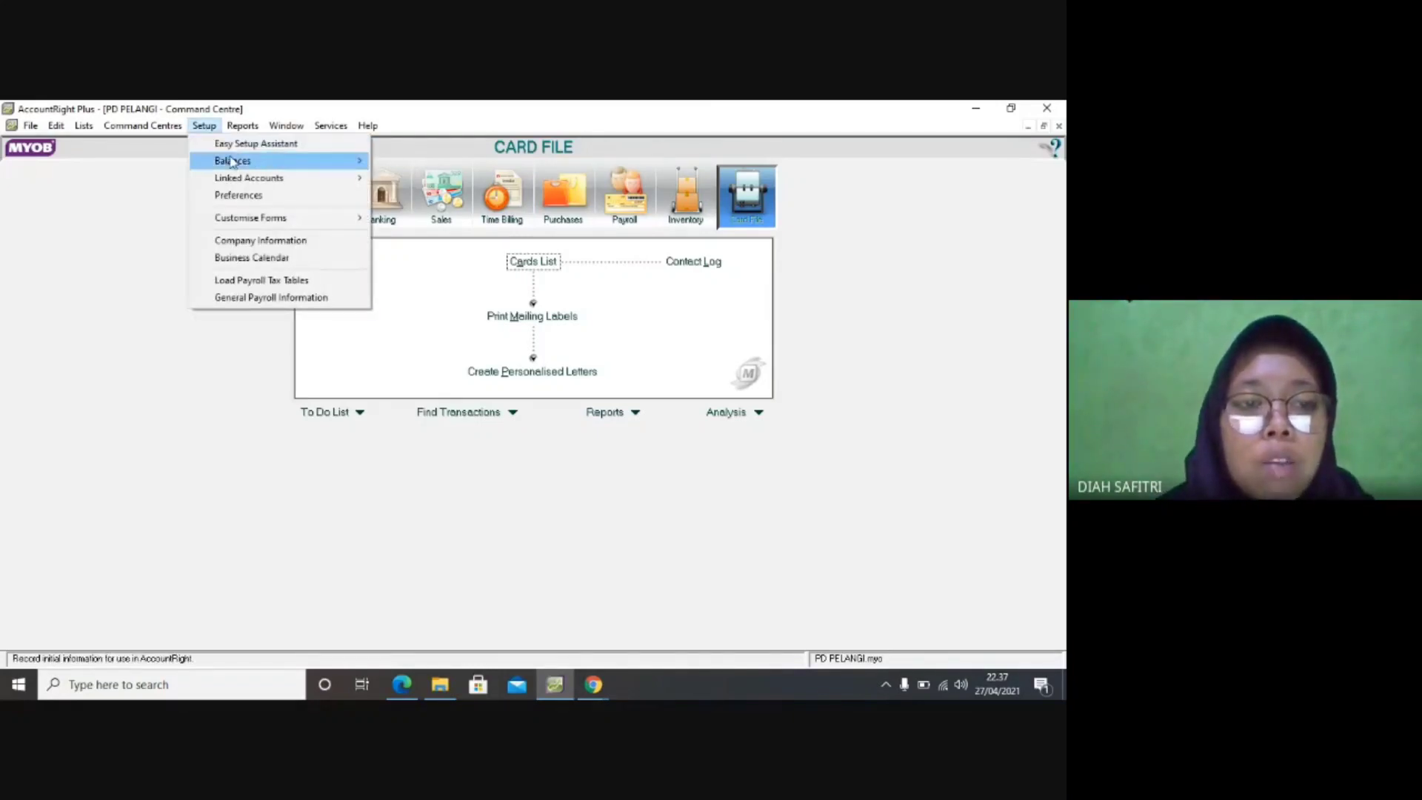
mouse_move(231, 163)
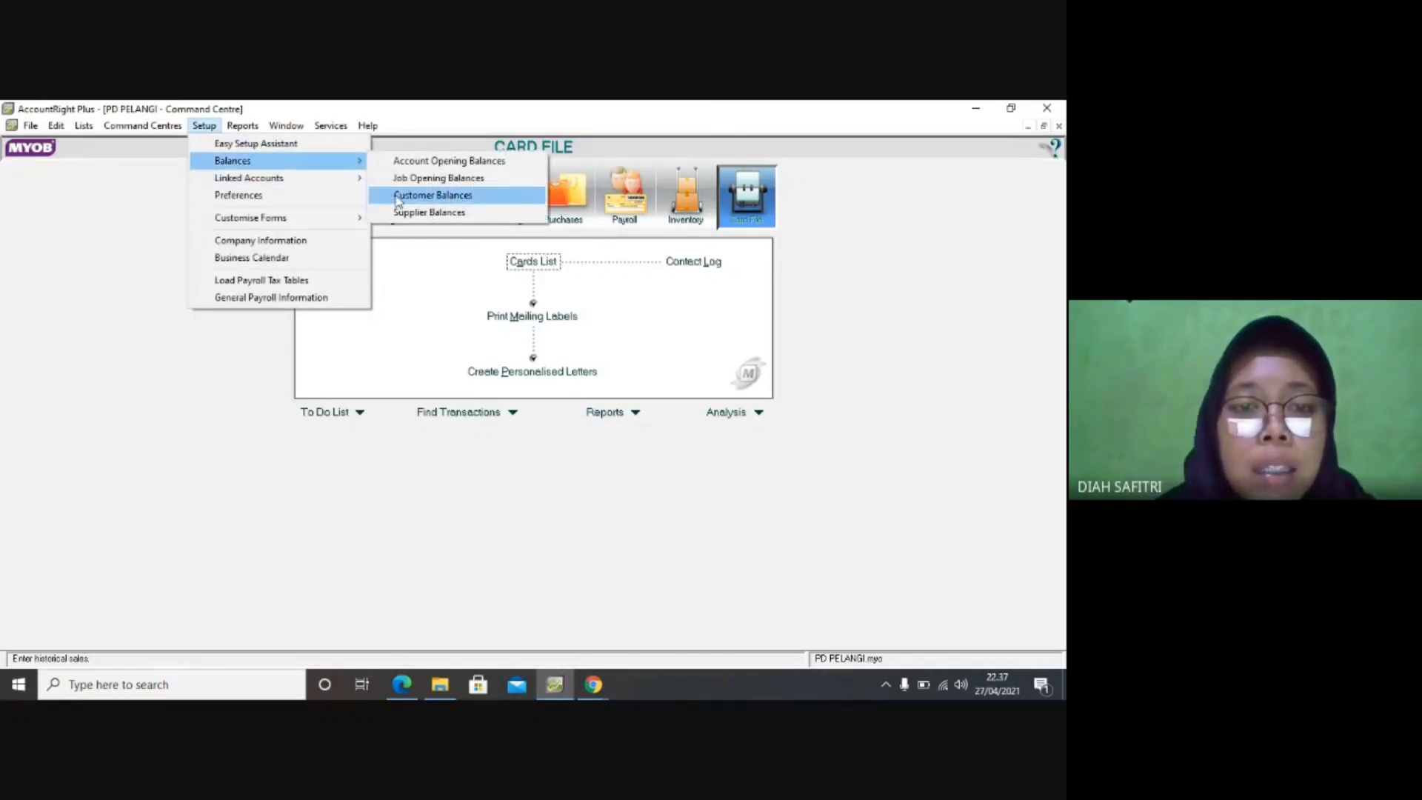
left_click(398, 196)
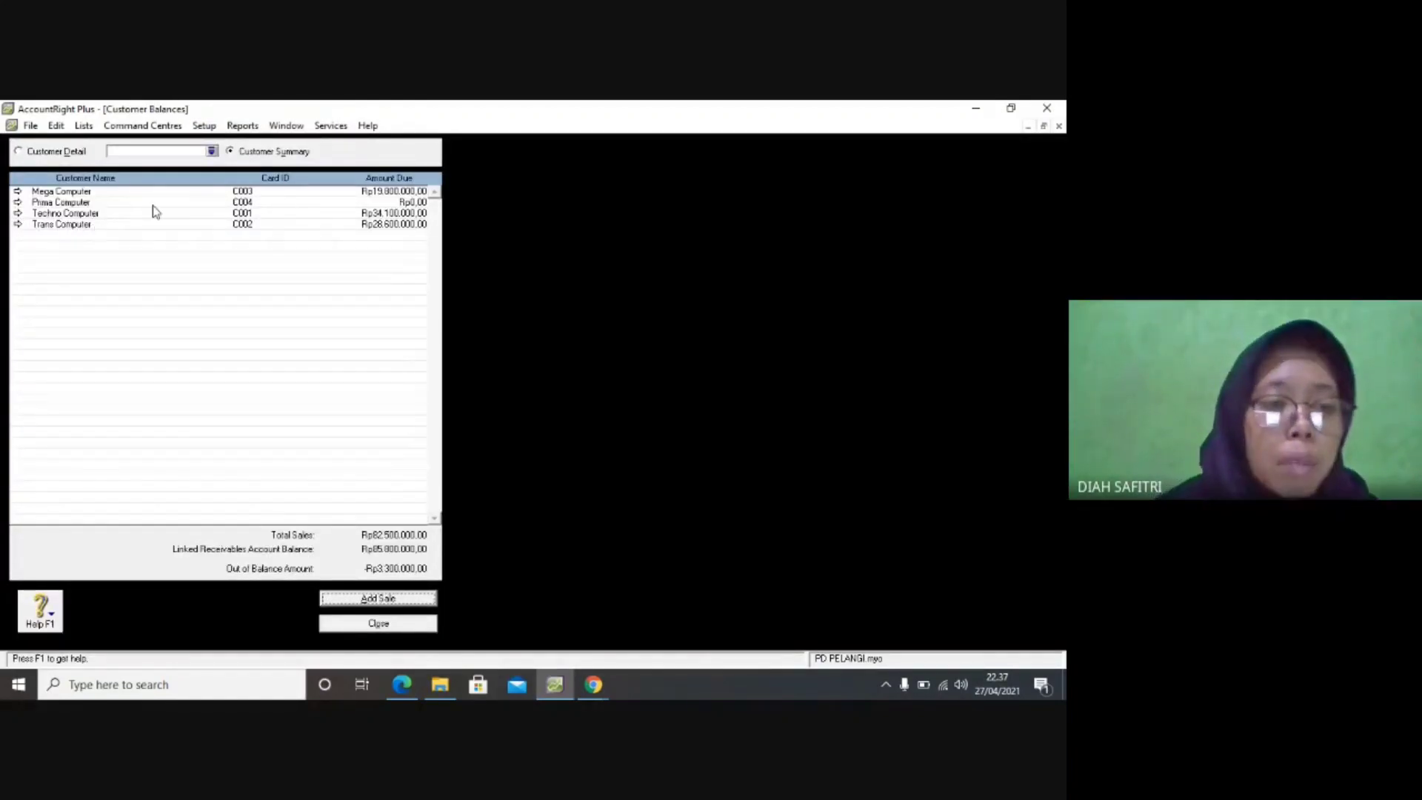
left_click(394, 693)
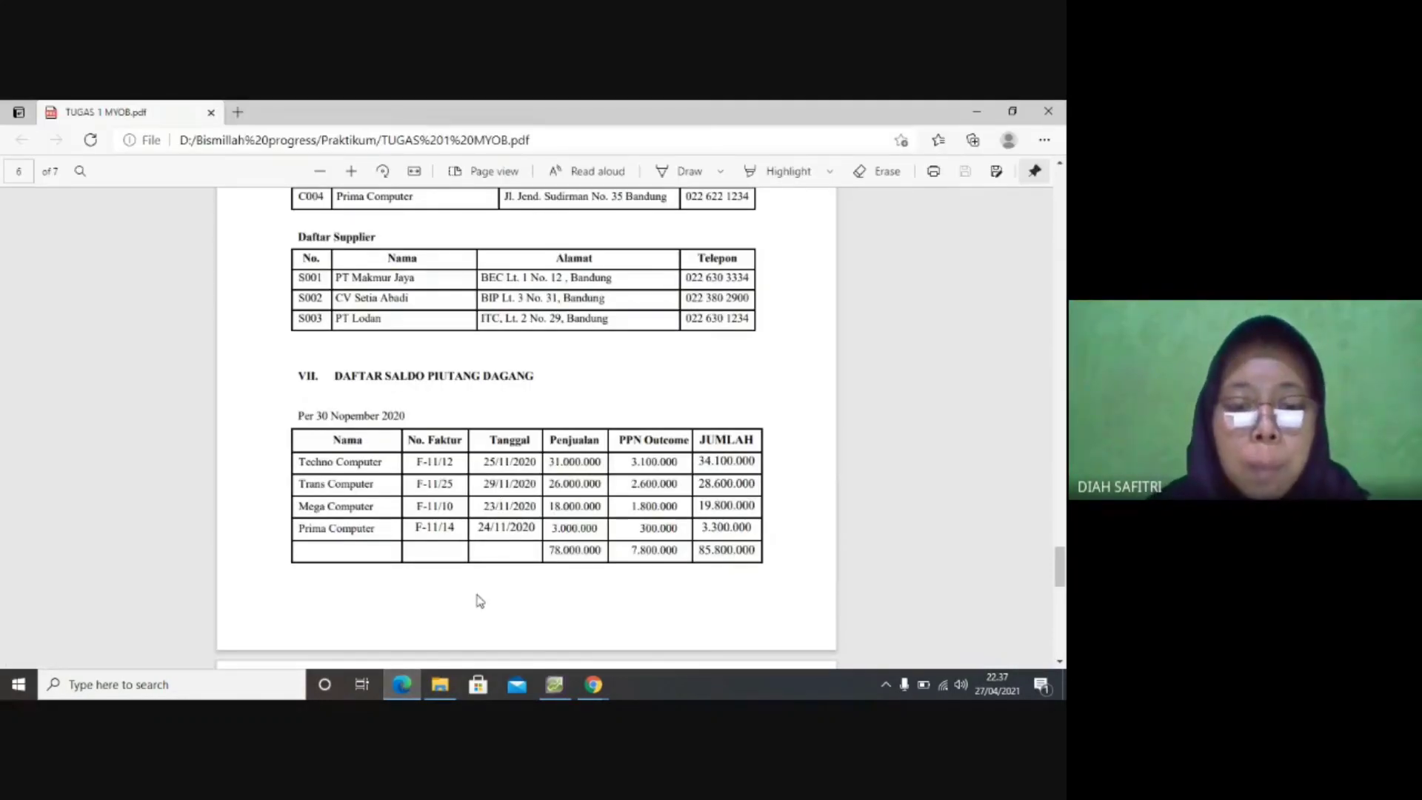
left_click(451, 684)
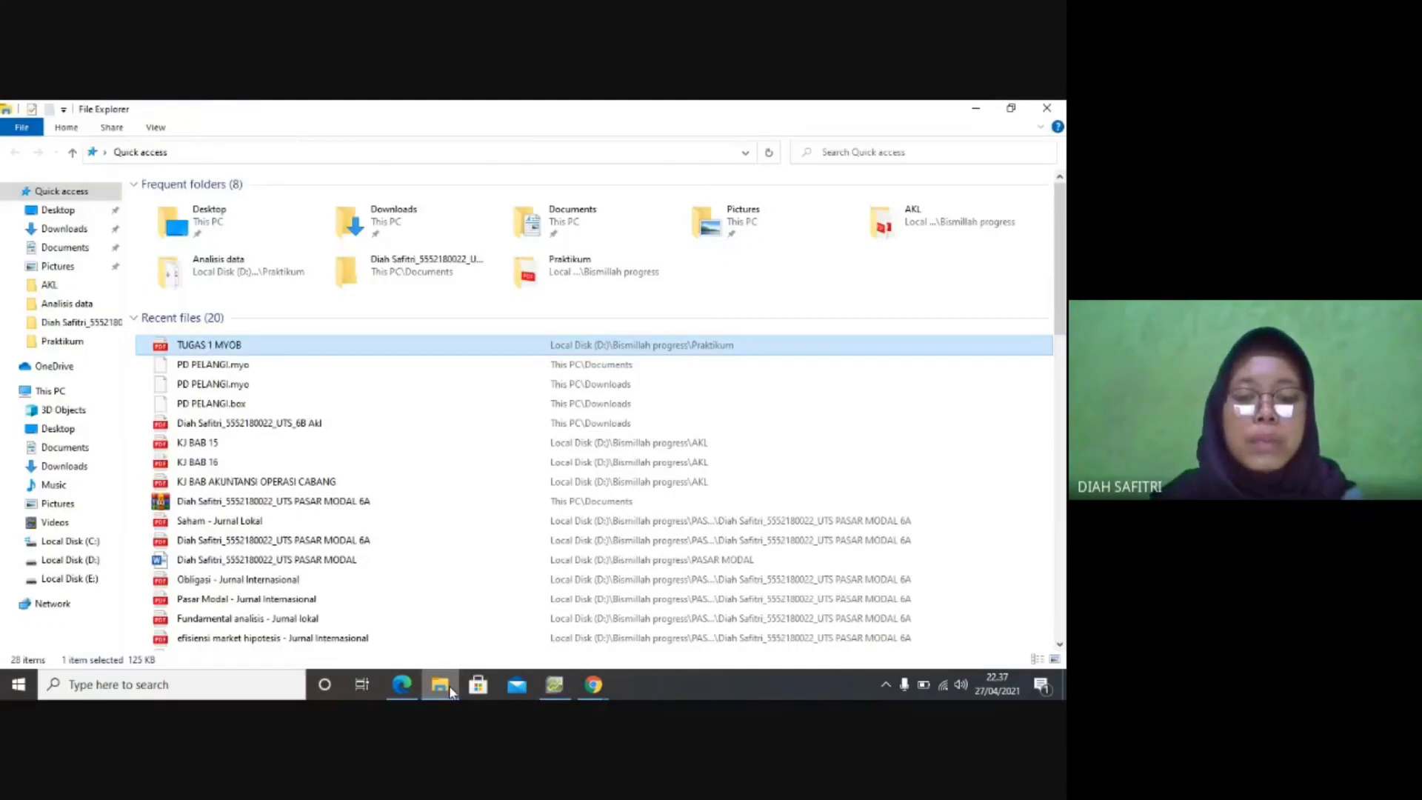
left_click(551, 686)
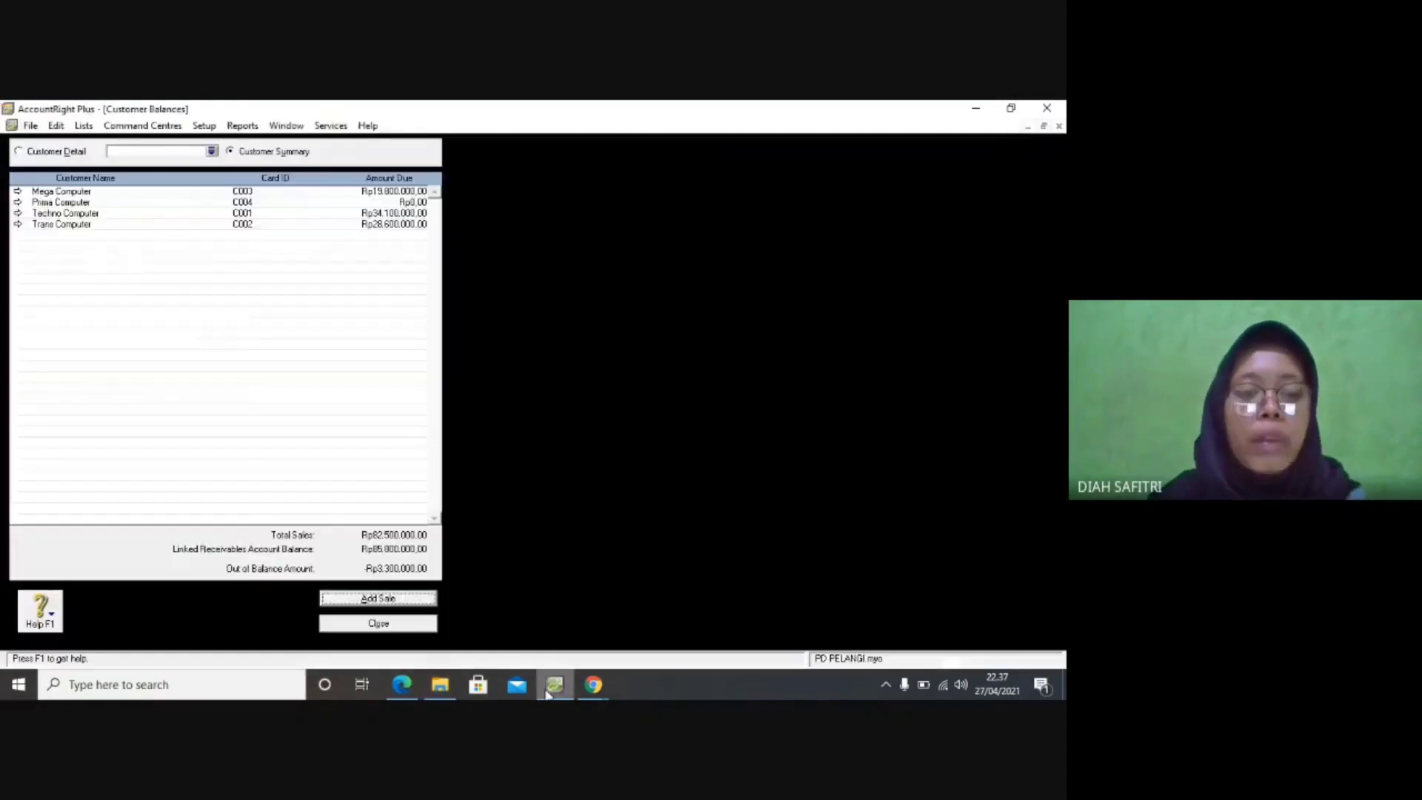
Start a historical sale for Prima Computer and enter invoice number F-11/14 from the PDF's receivables list.
left_click(22, 201)
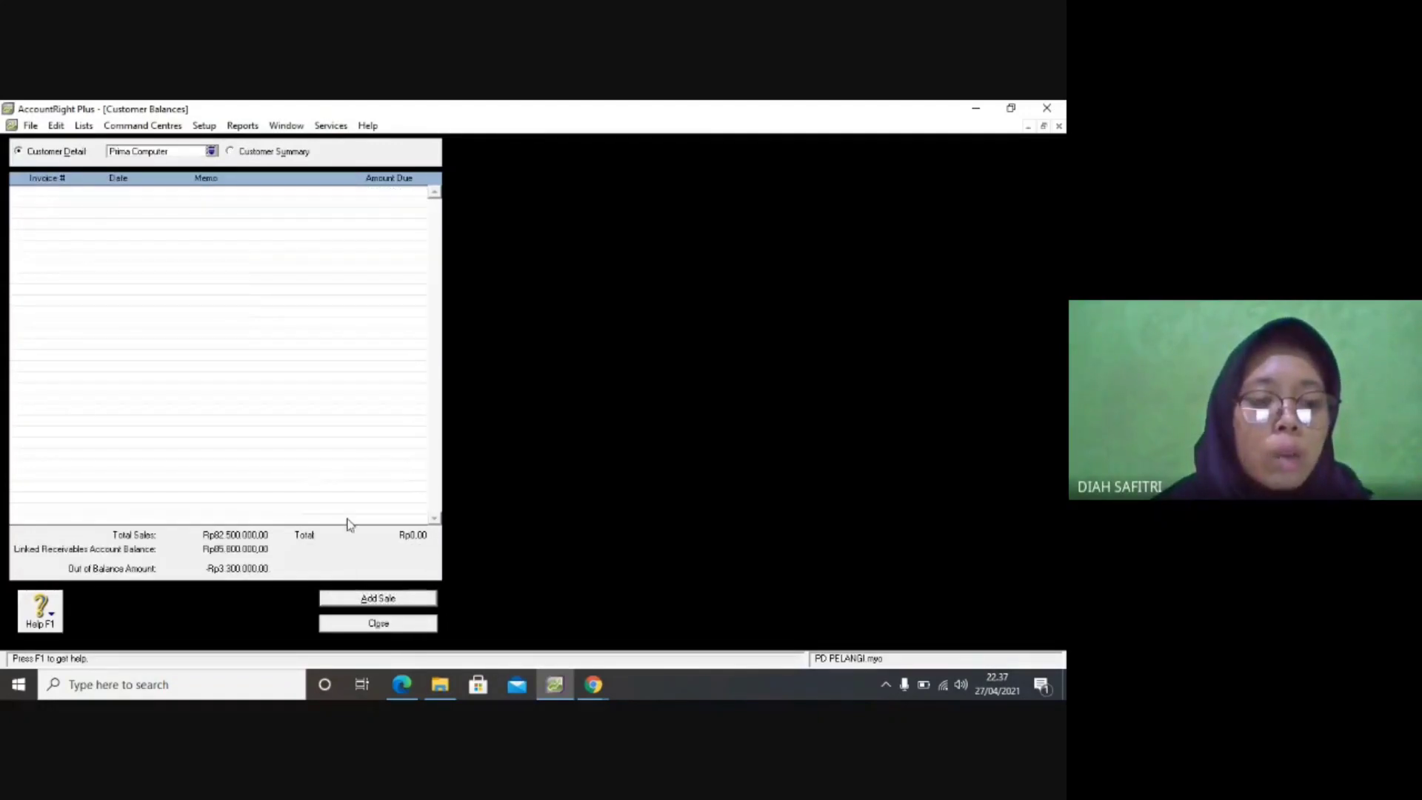
left_click(350, 596)
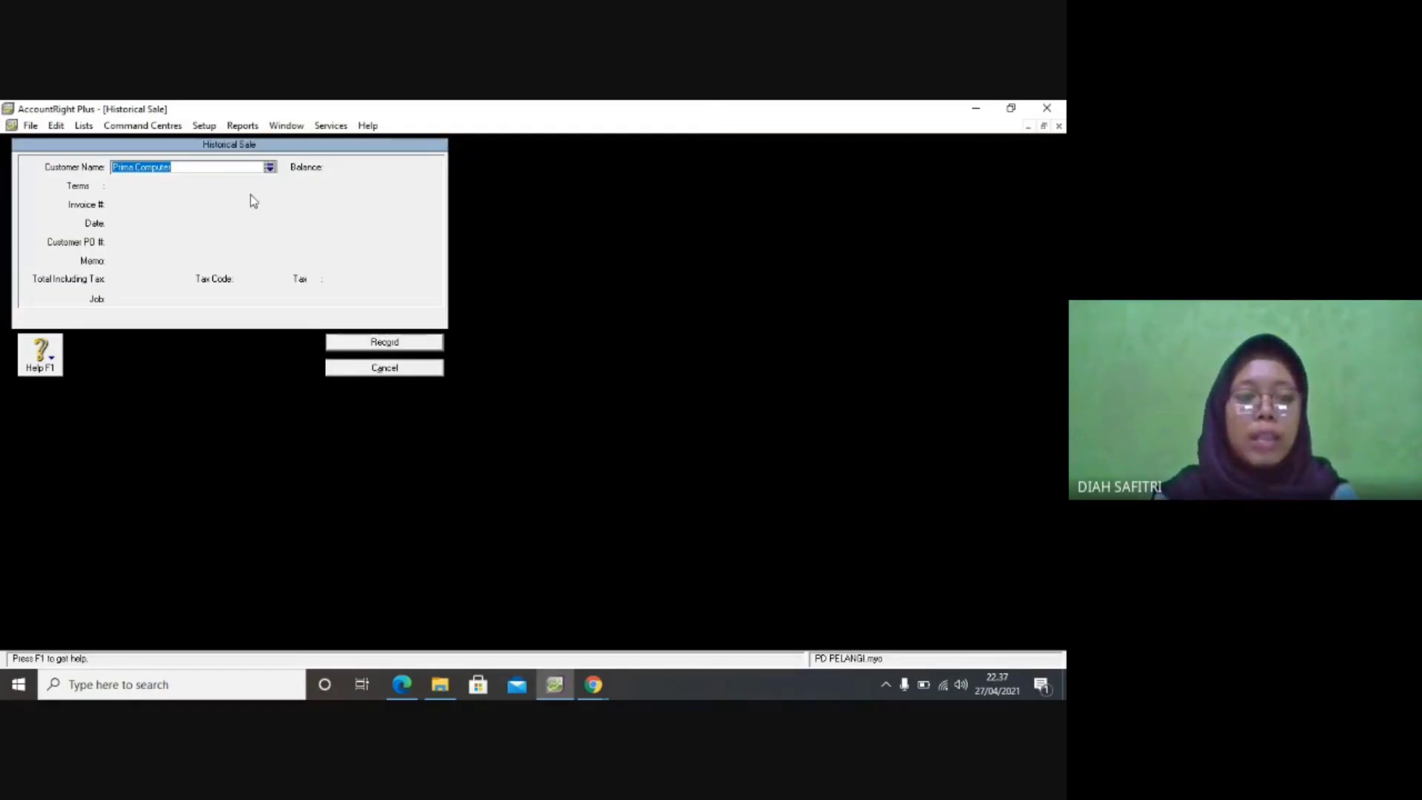
key("Tab")
left_click_drag(167, 205, 113, 205)
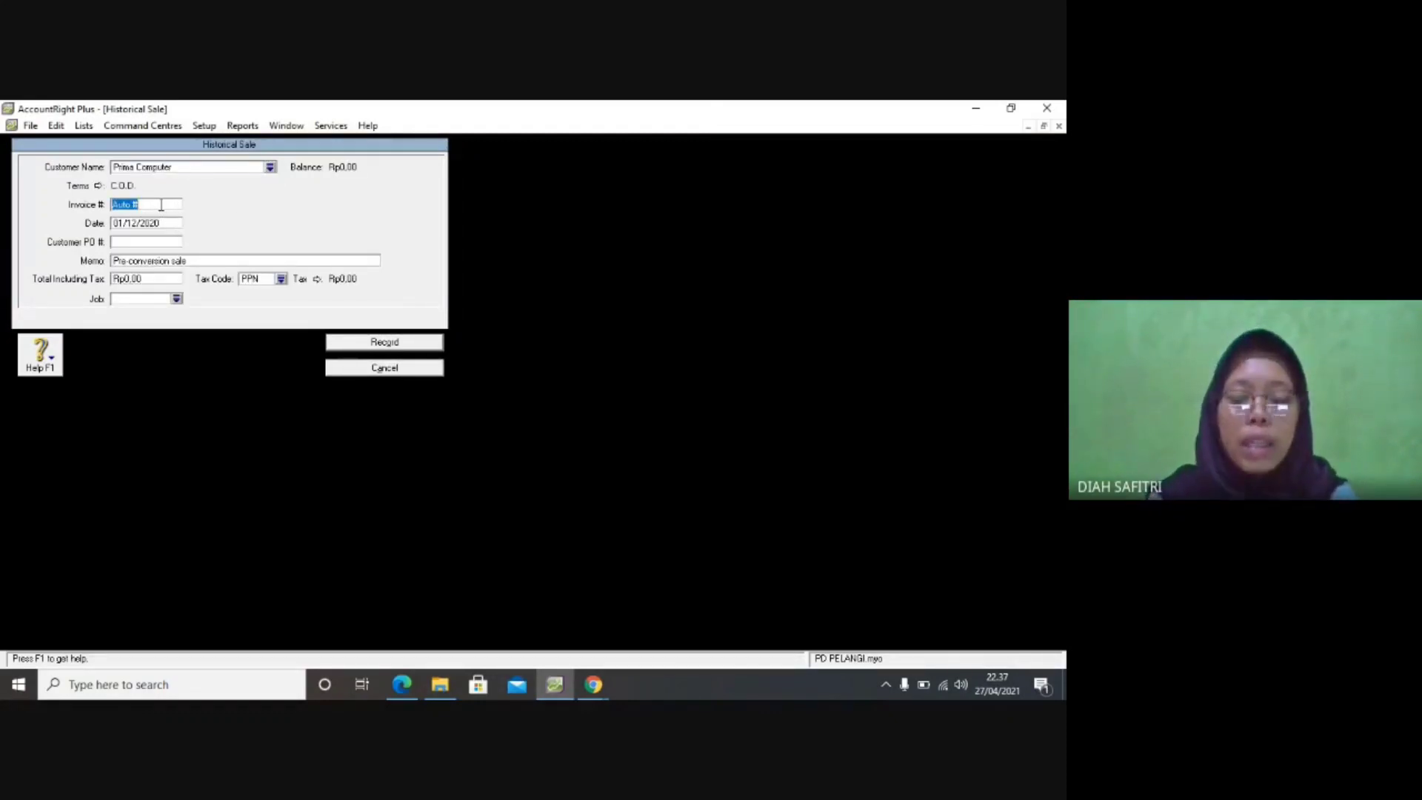
key("BackSpace")
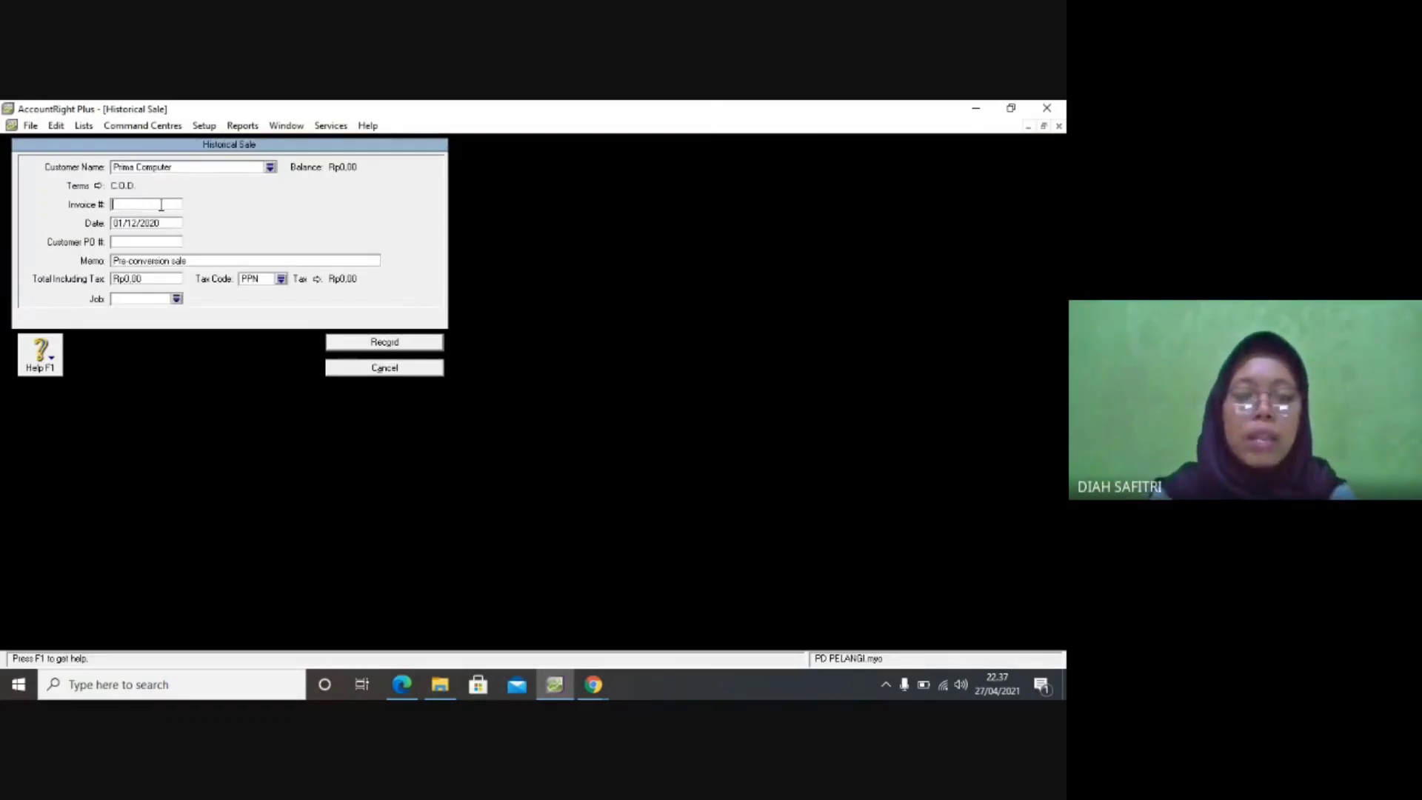
left_click(402, 686)
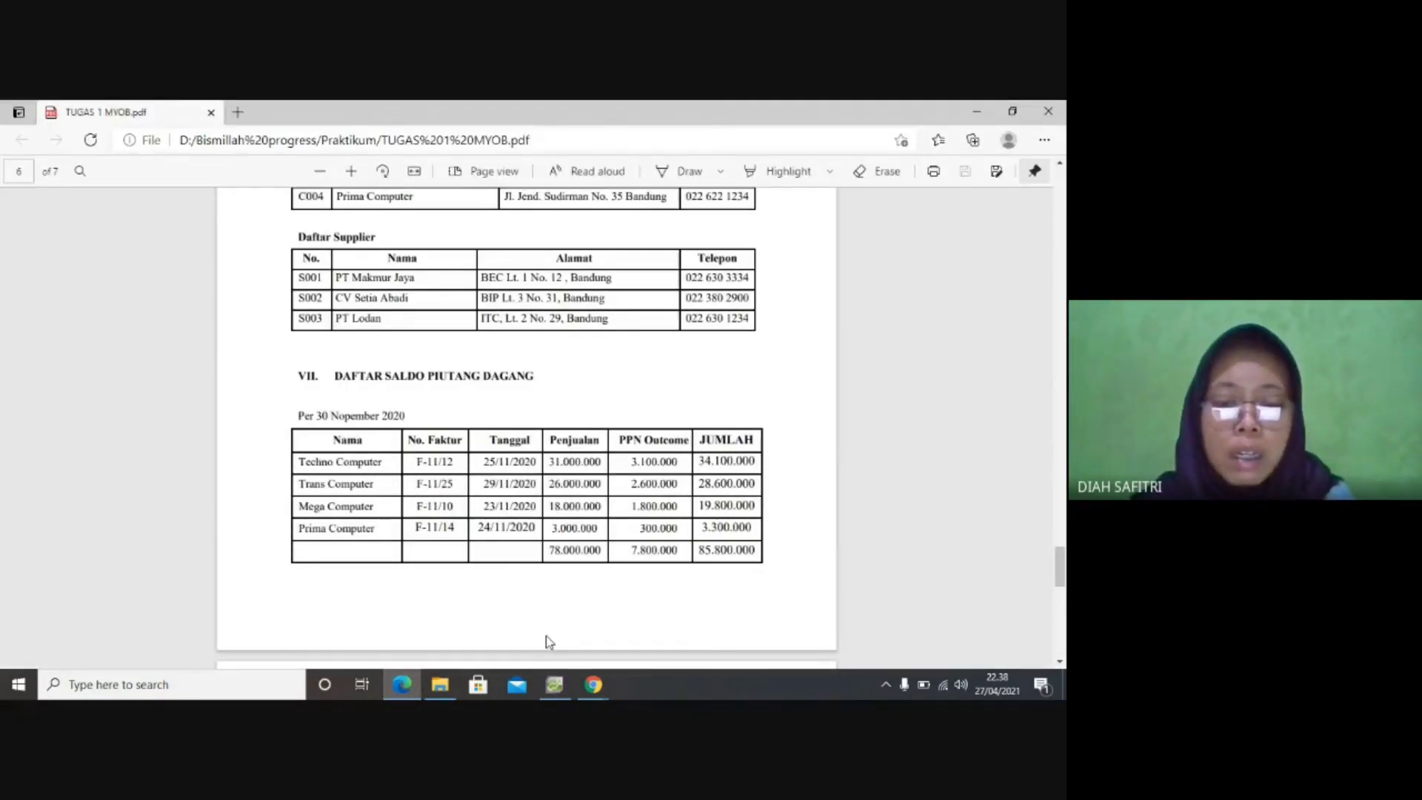
left_click(558, 689)
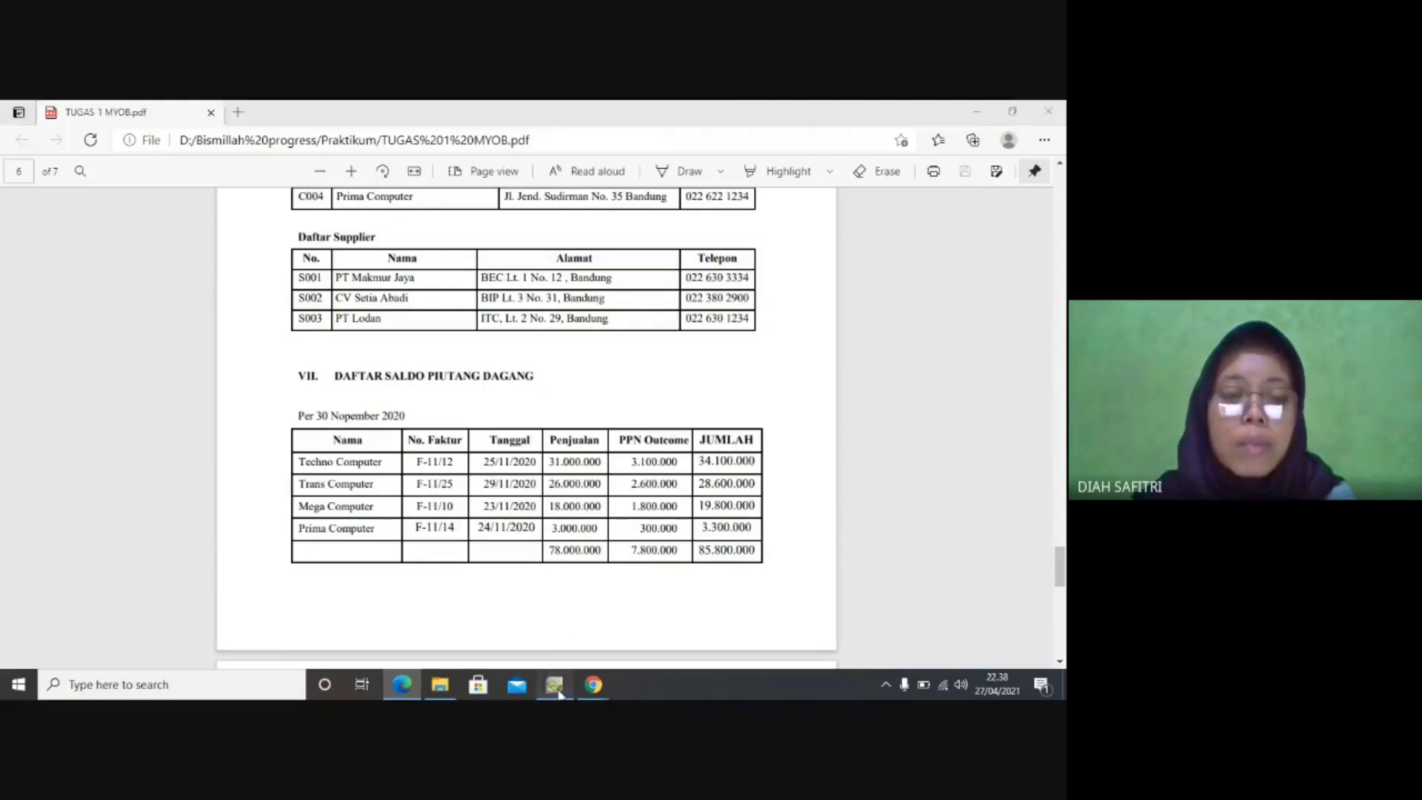
type("F-11")
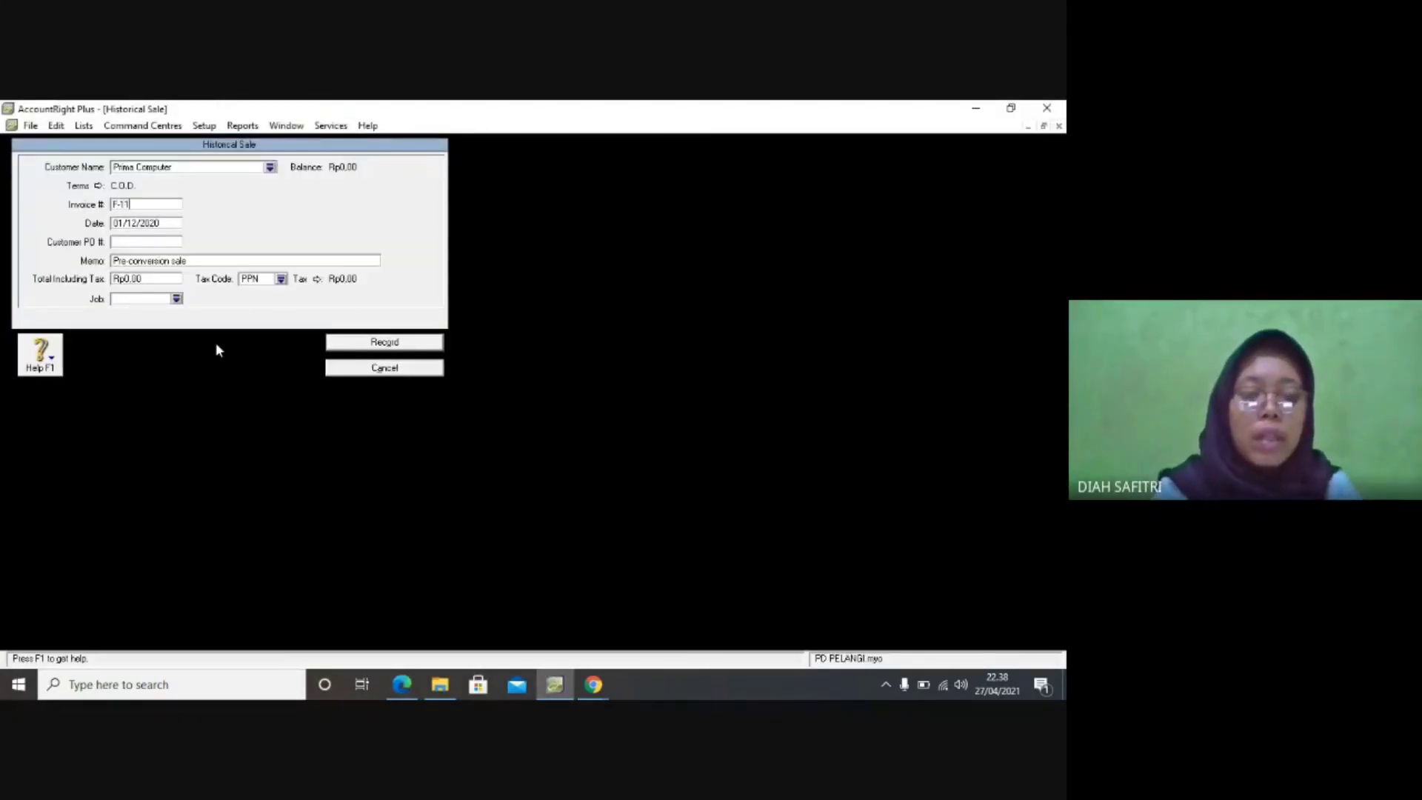
type("/14")
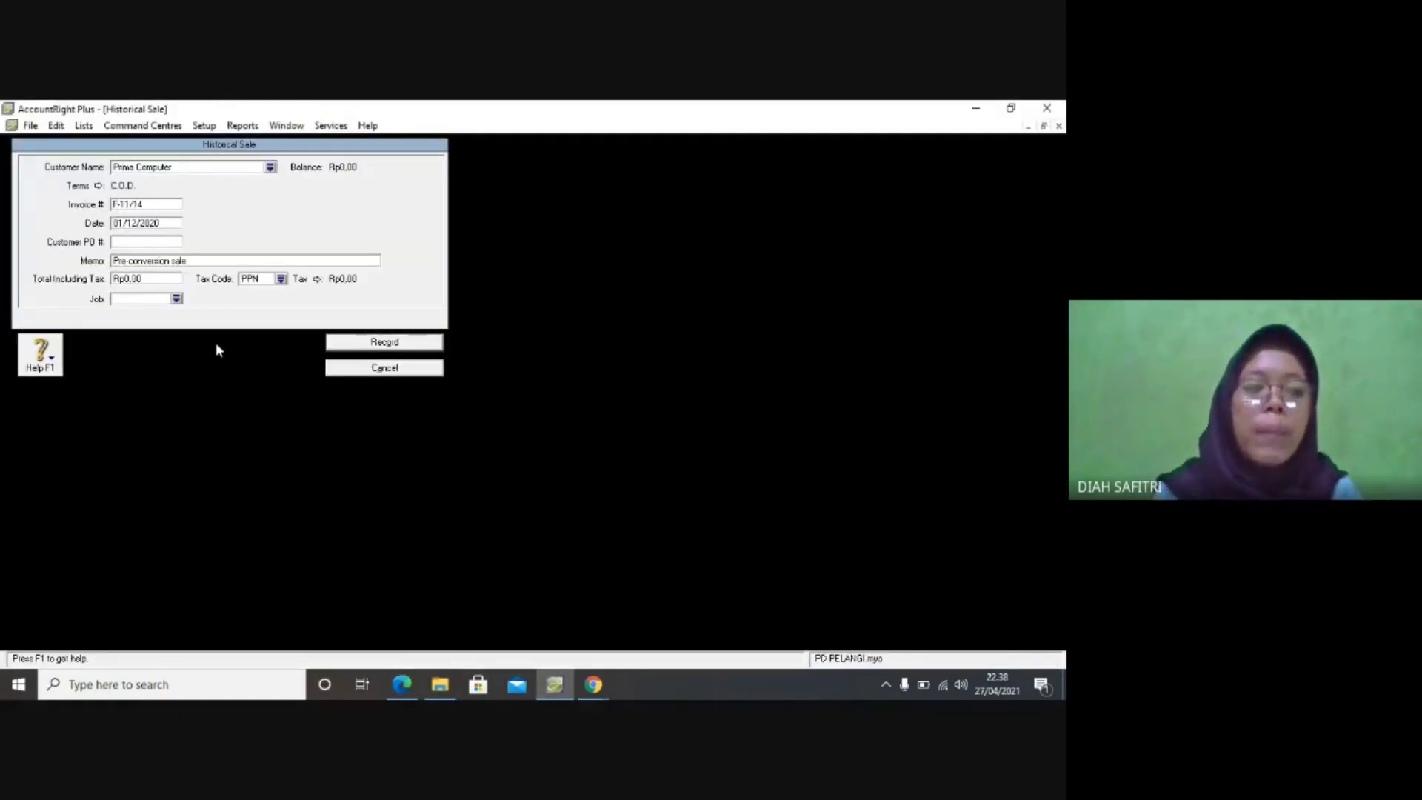
Check the historical sale's date against the PDF and replace the memo with "Saldo Awal Piutang".
left_click(175, 223)
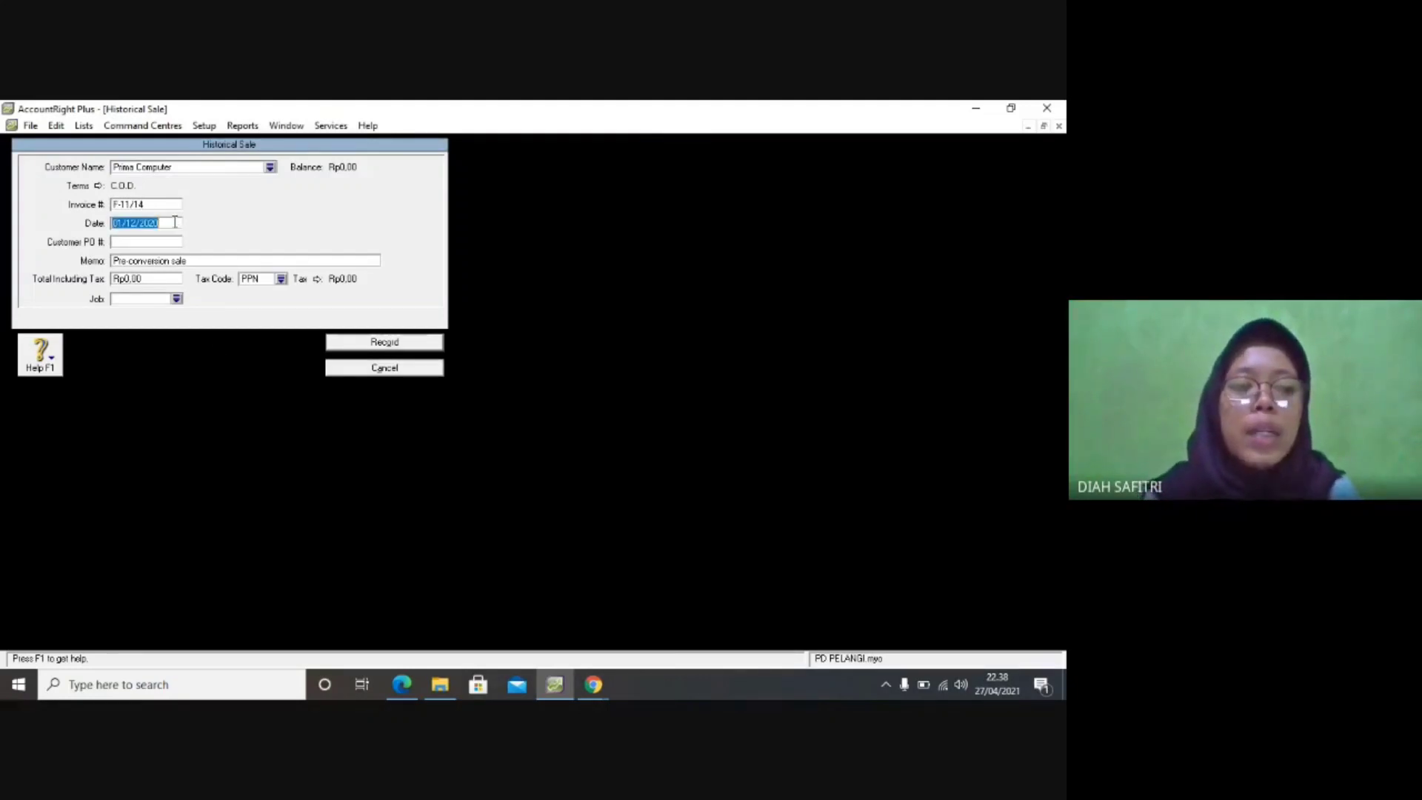
left_click(175, 222)
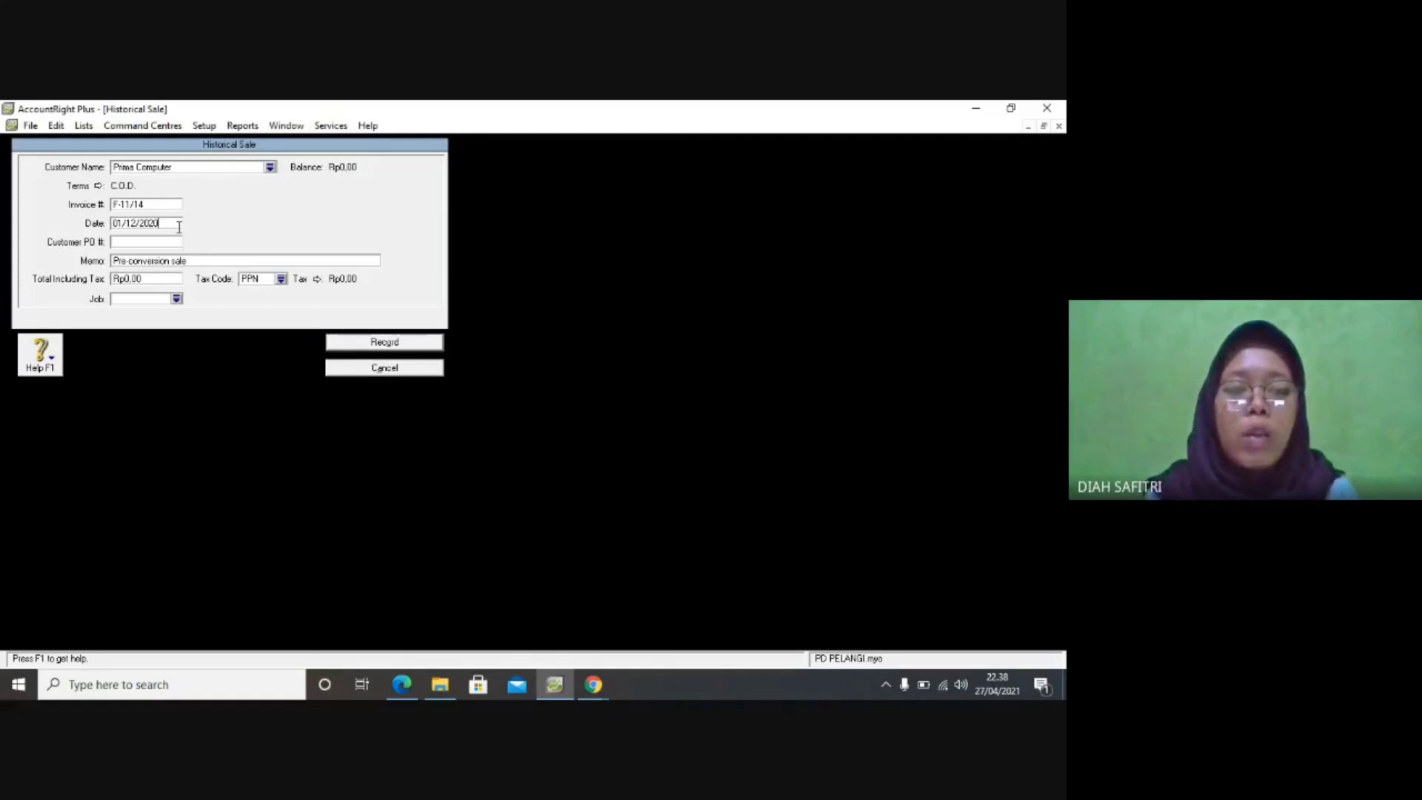
left_click(402, 688)
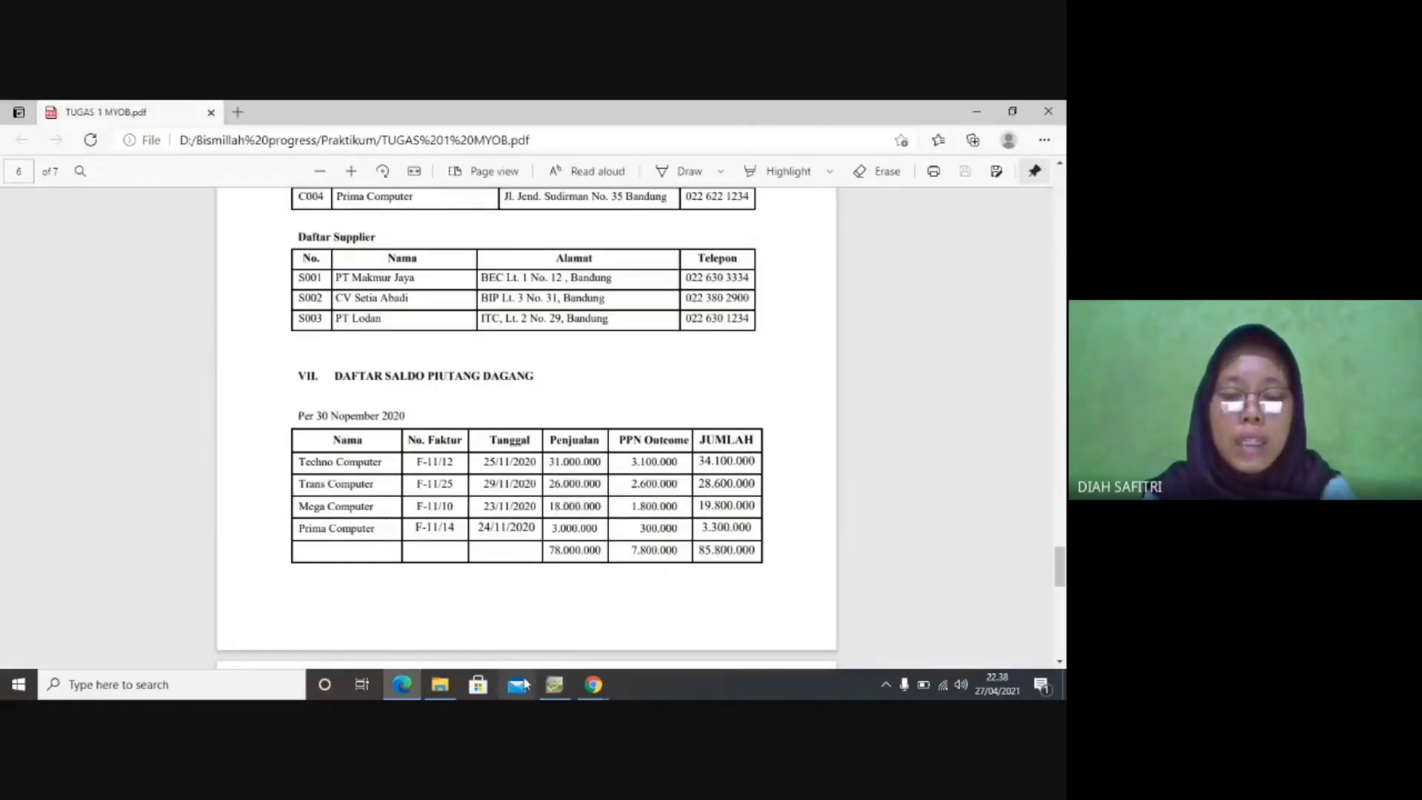
left_click(554, 684)
left_click(205, 260)
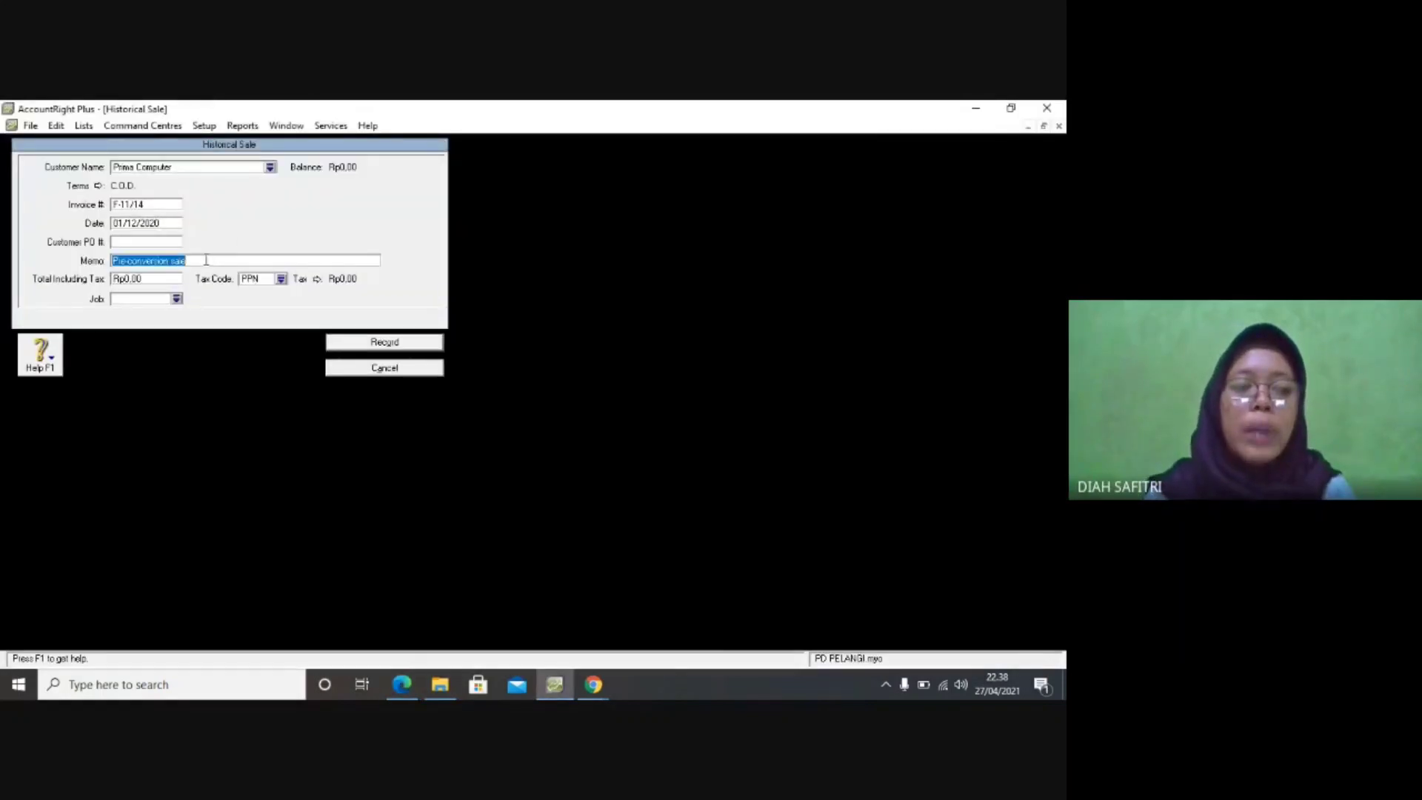
key("BackSpace")
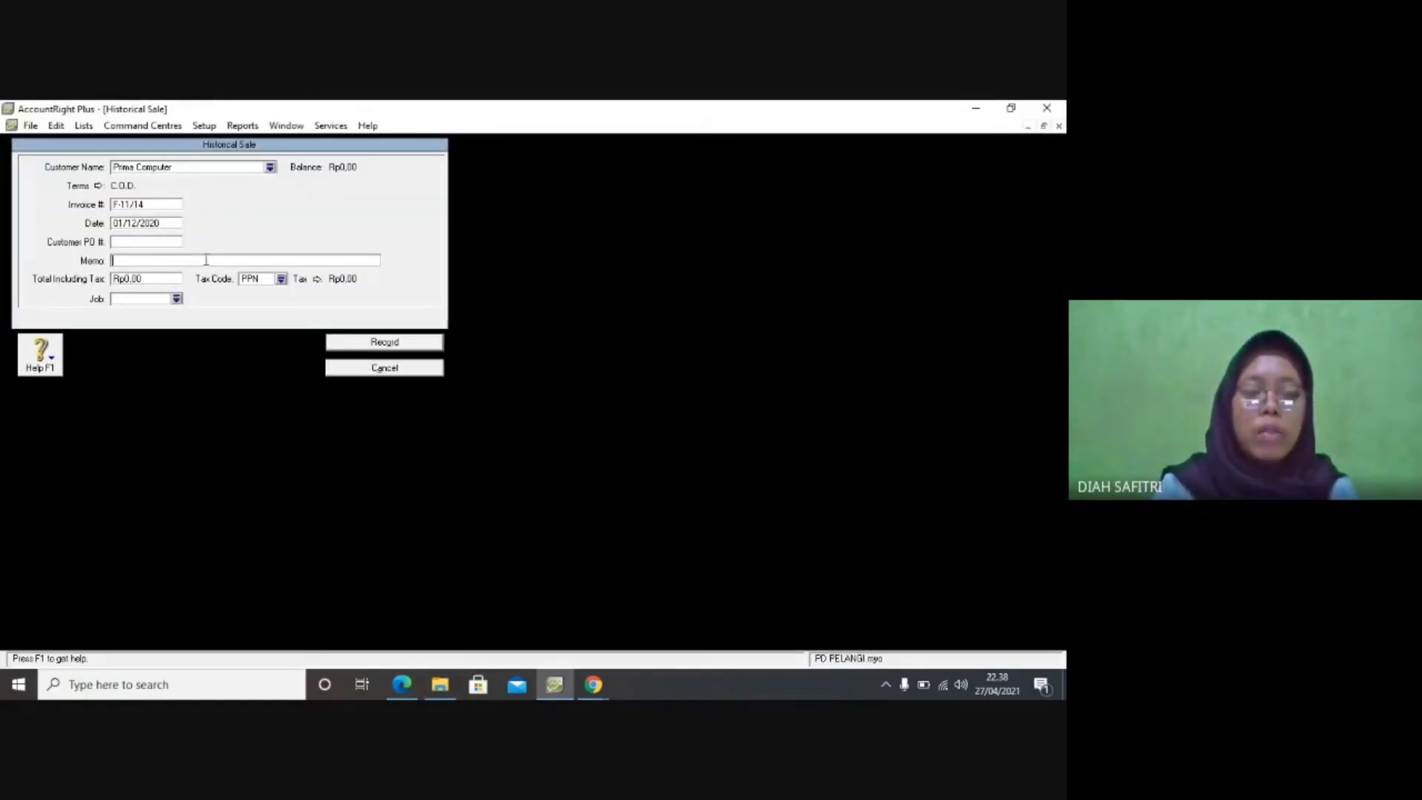
type("S")
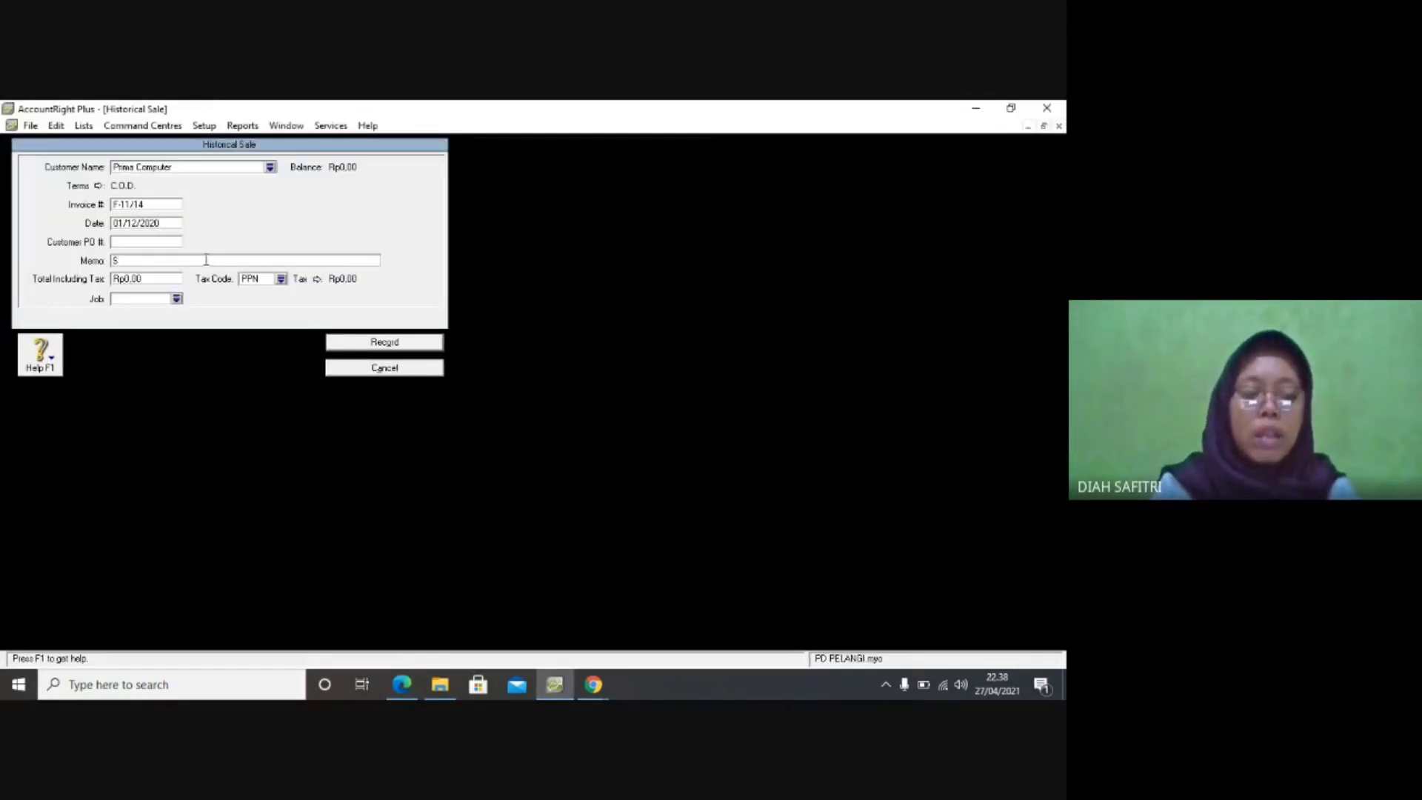
type("aldo Awal P")
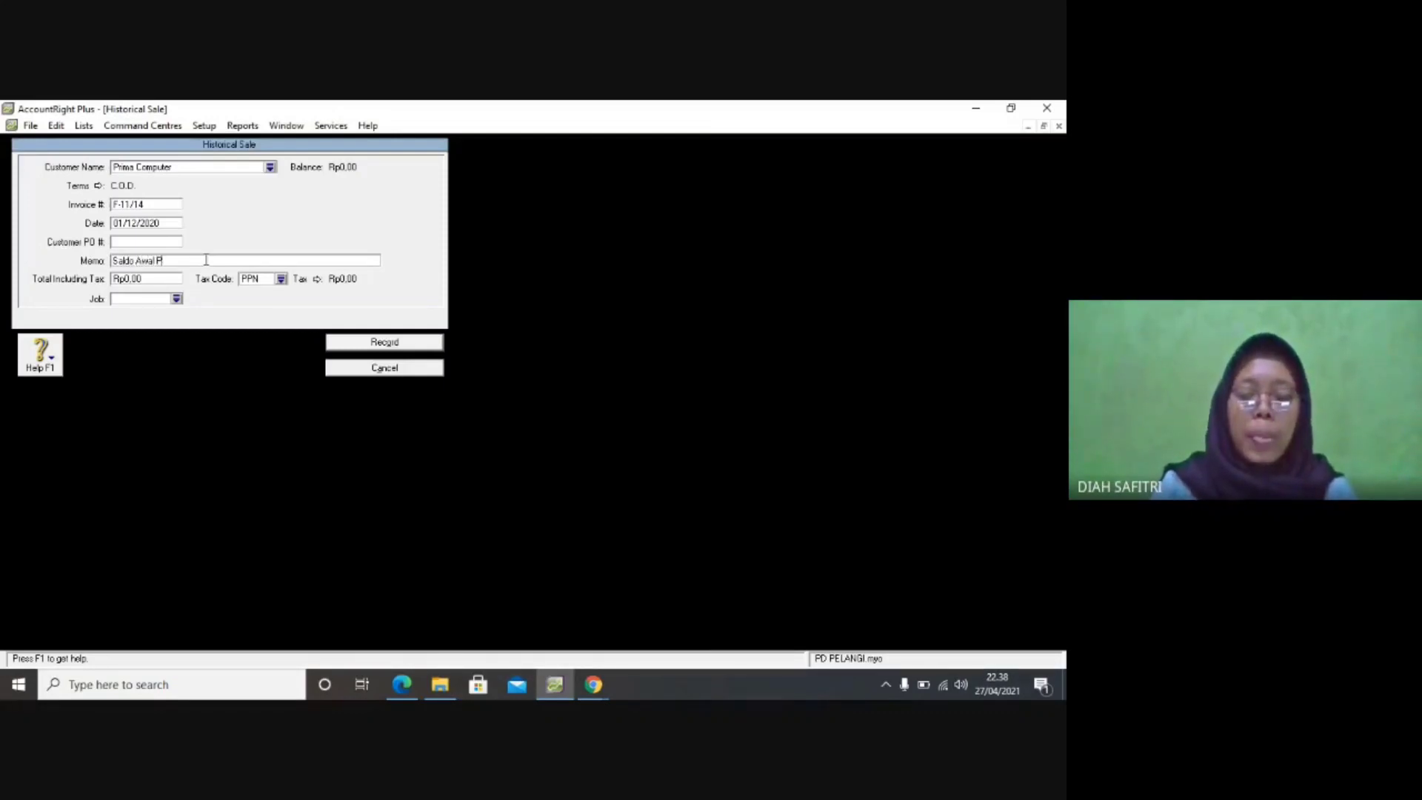
type("iutang")
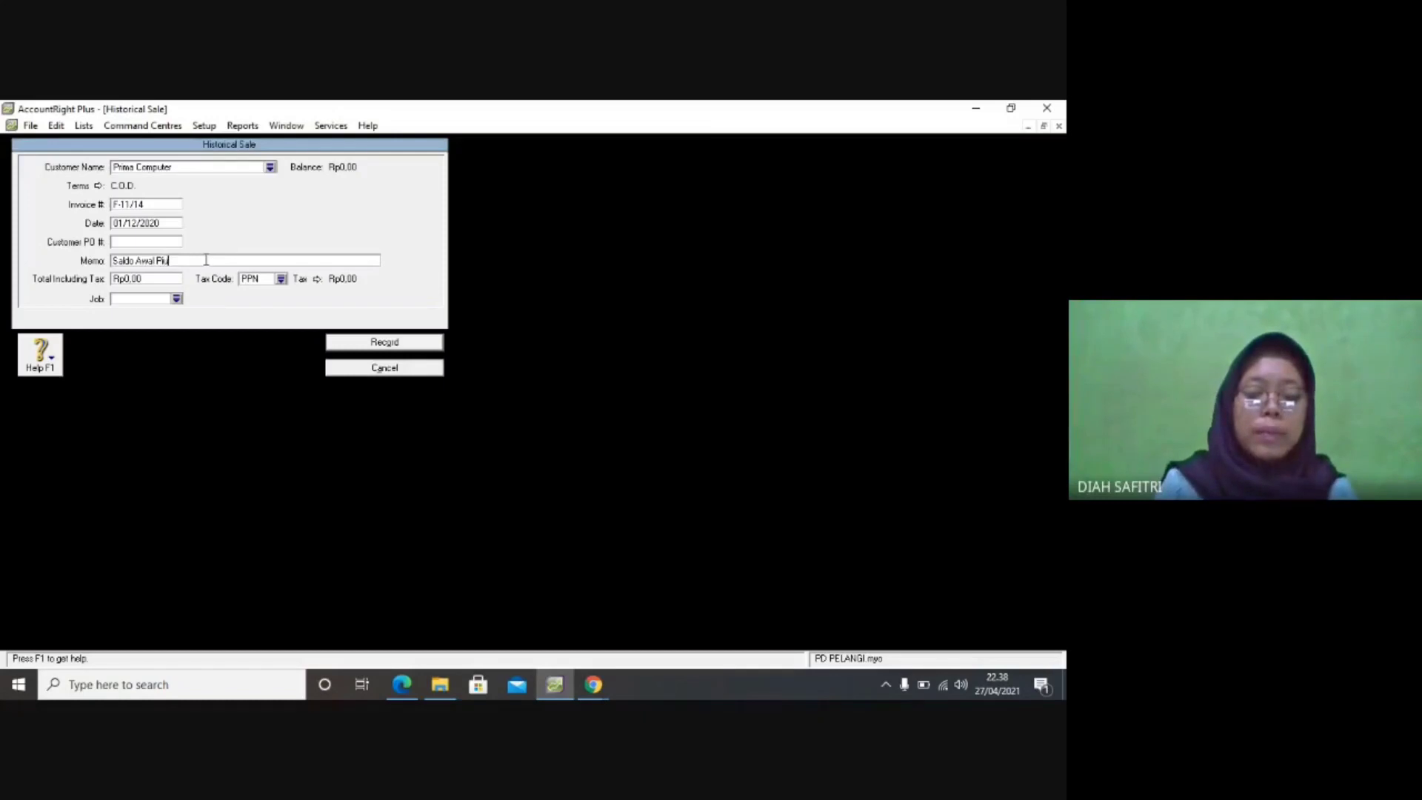
Set the sale's total including tax to Rp3.300.000, as listed in the PDF, with tax code N-T.
left_click(148, 279)
key("BackSpace")
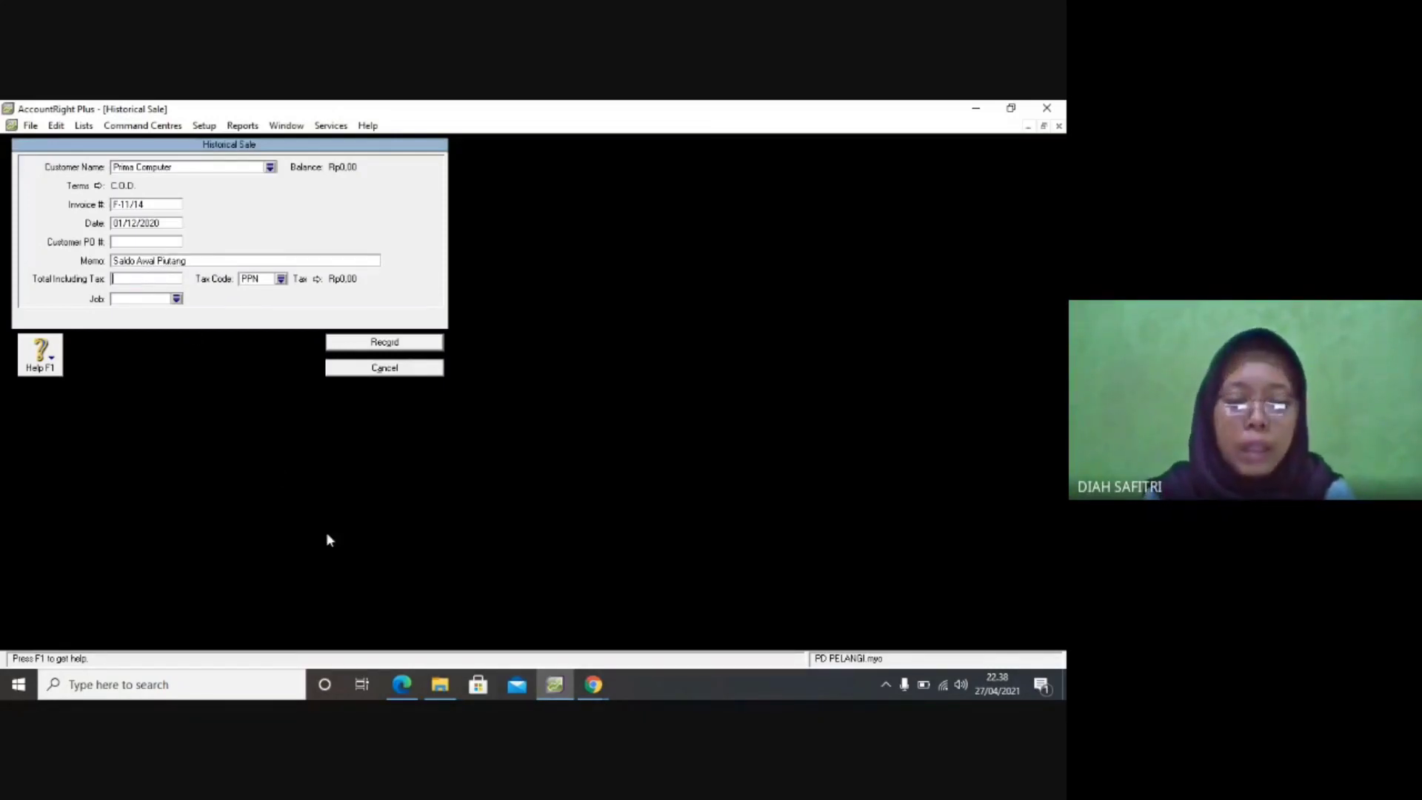
left_click(399, 684)
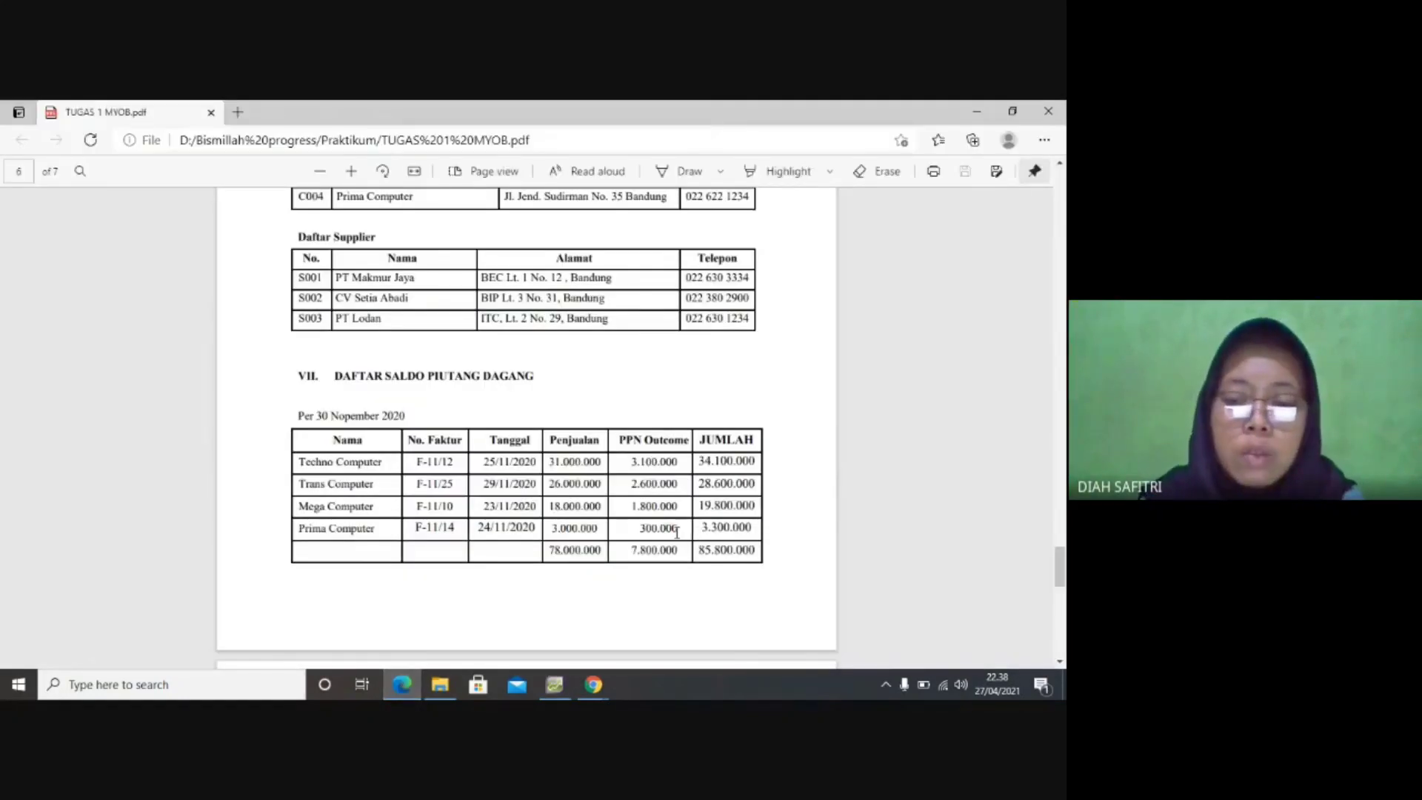
left_click(555, 686)
type("3.300.0")
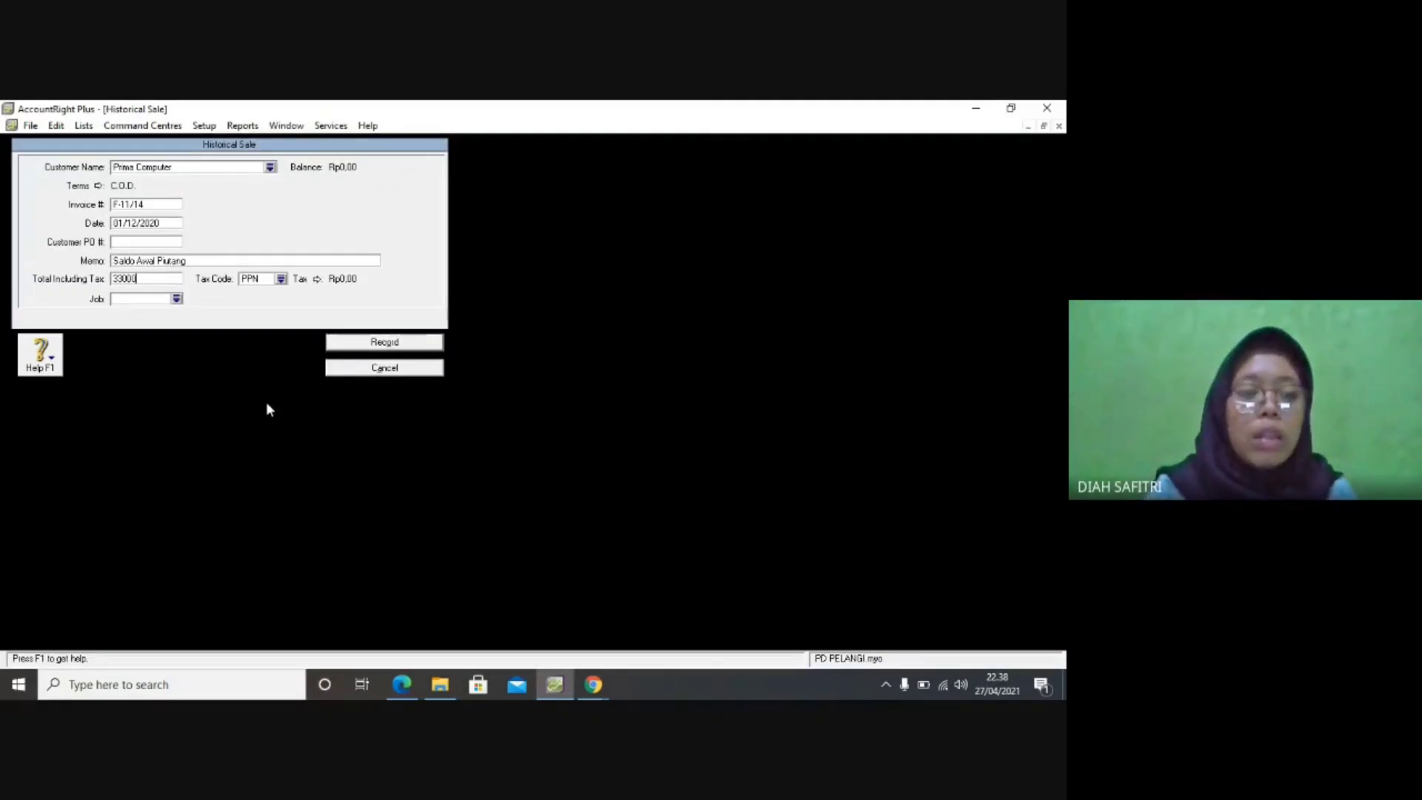
type("00")
key("Tab")
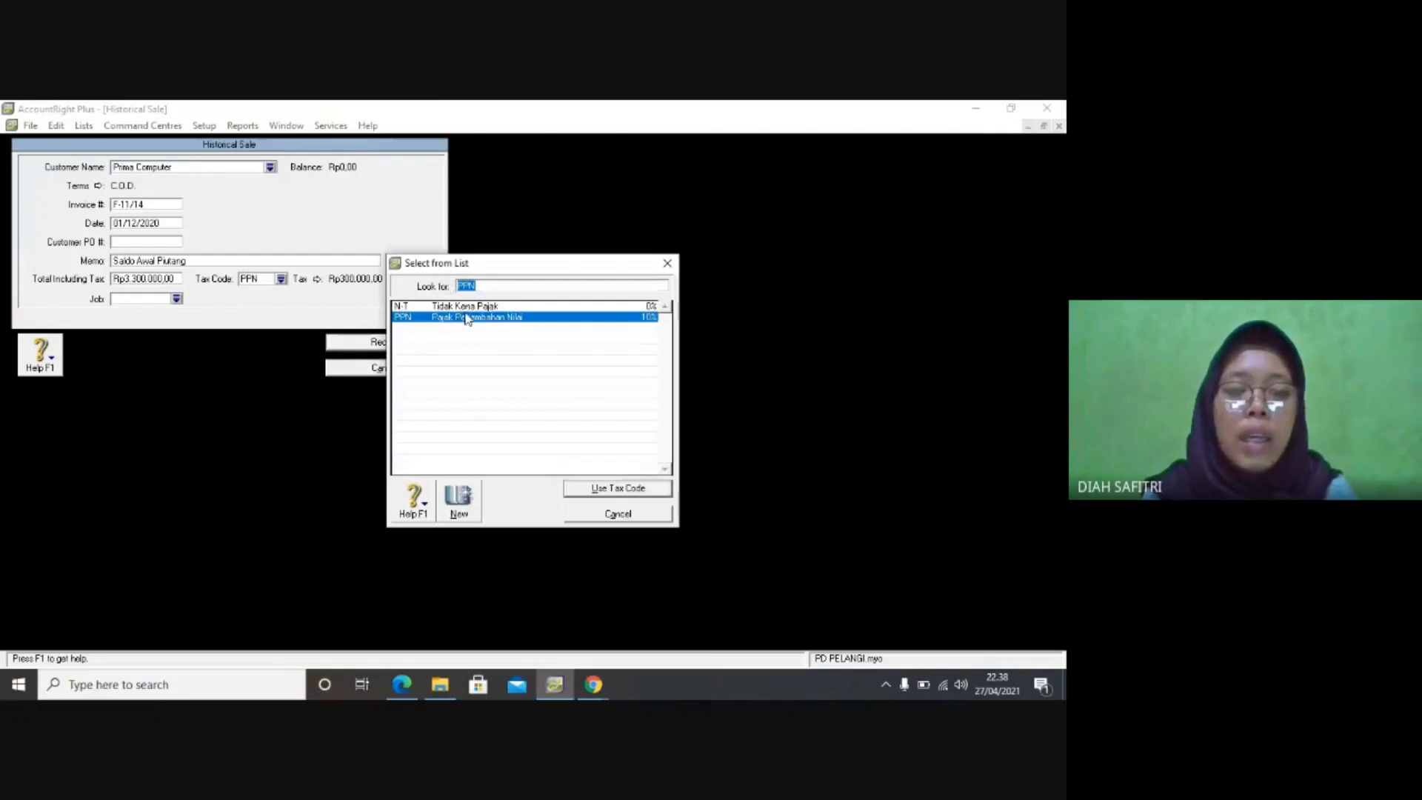
left_click(457, 307)
left_click(633, 493)
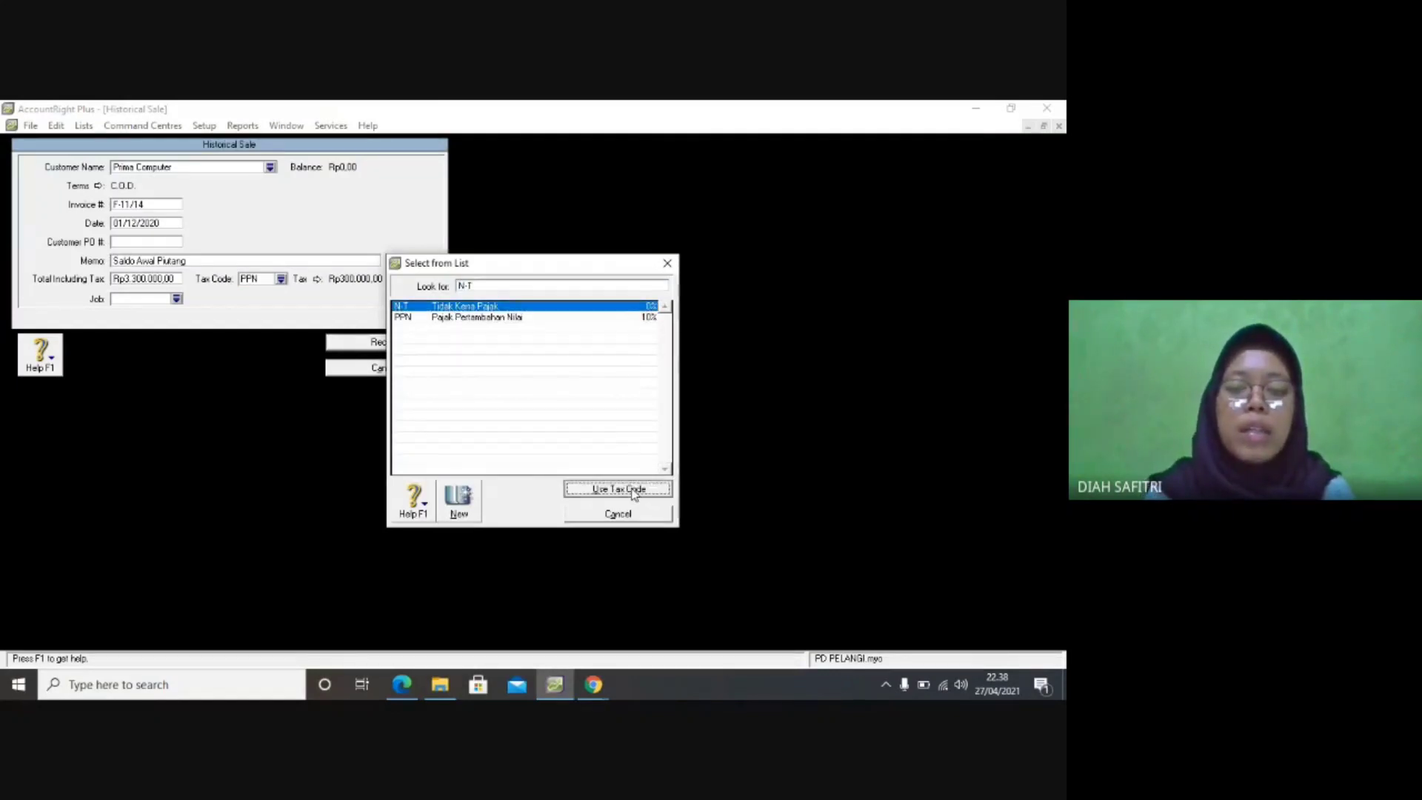
Record the Prima Computer sale, then review the customer summary and close the customer balances.
left_click(396, 344)
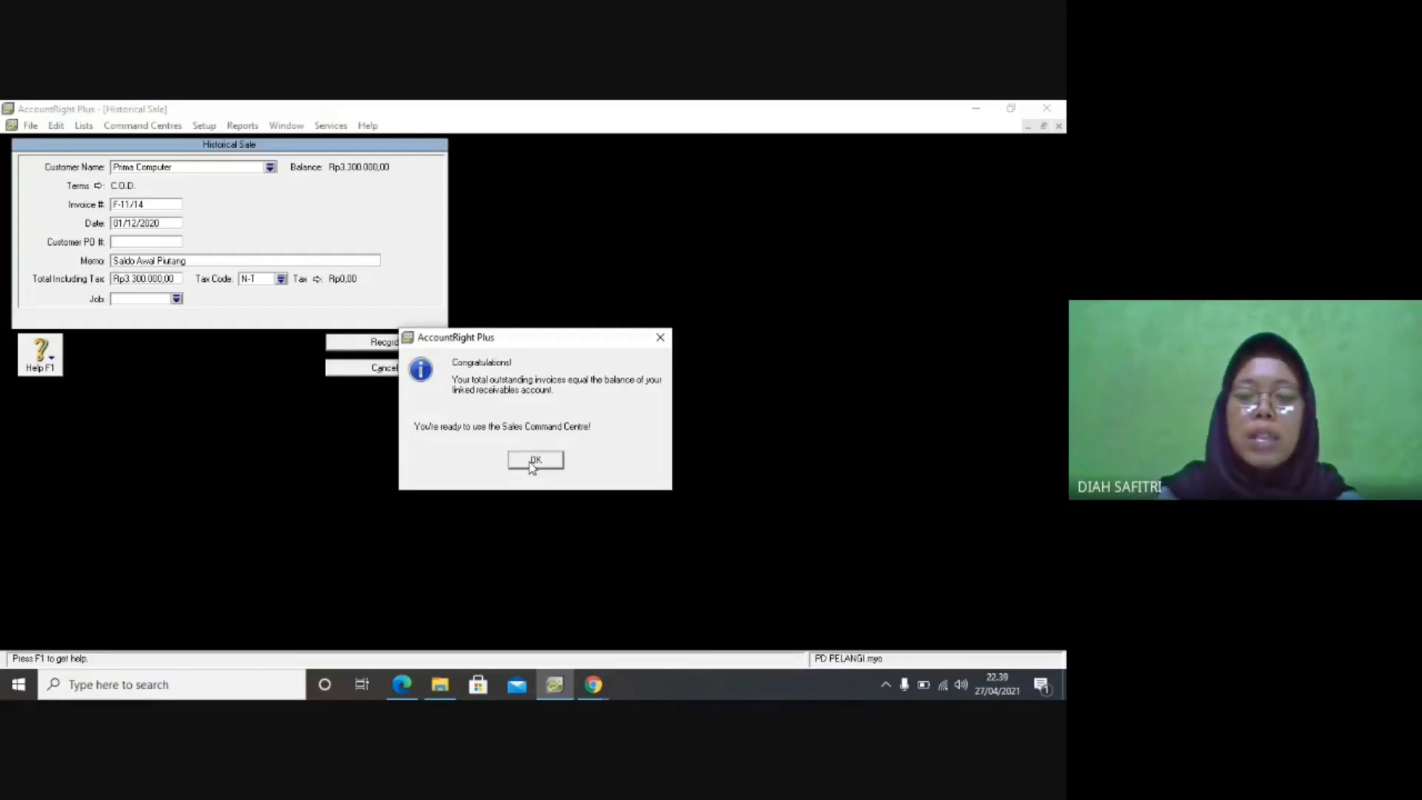
left_click(533, 462)
left_click(536, 453)
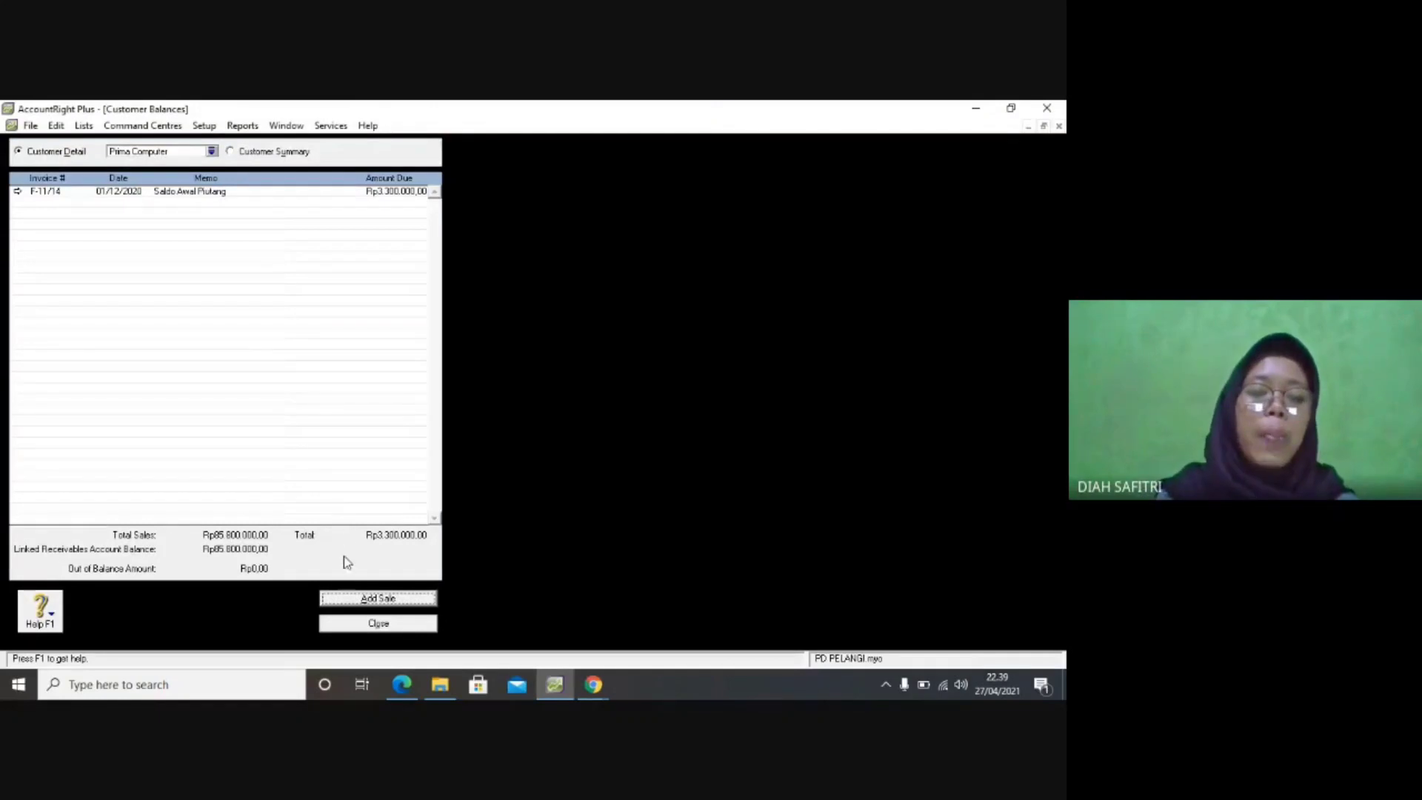
left_click(232, 152)
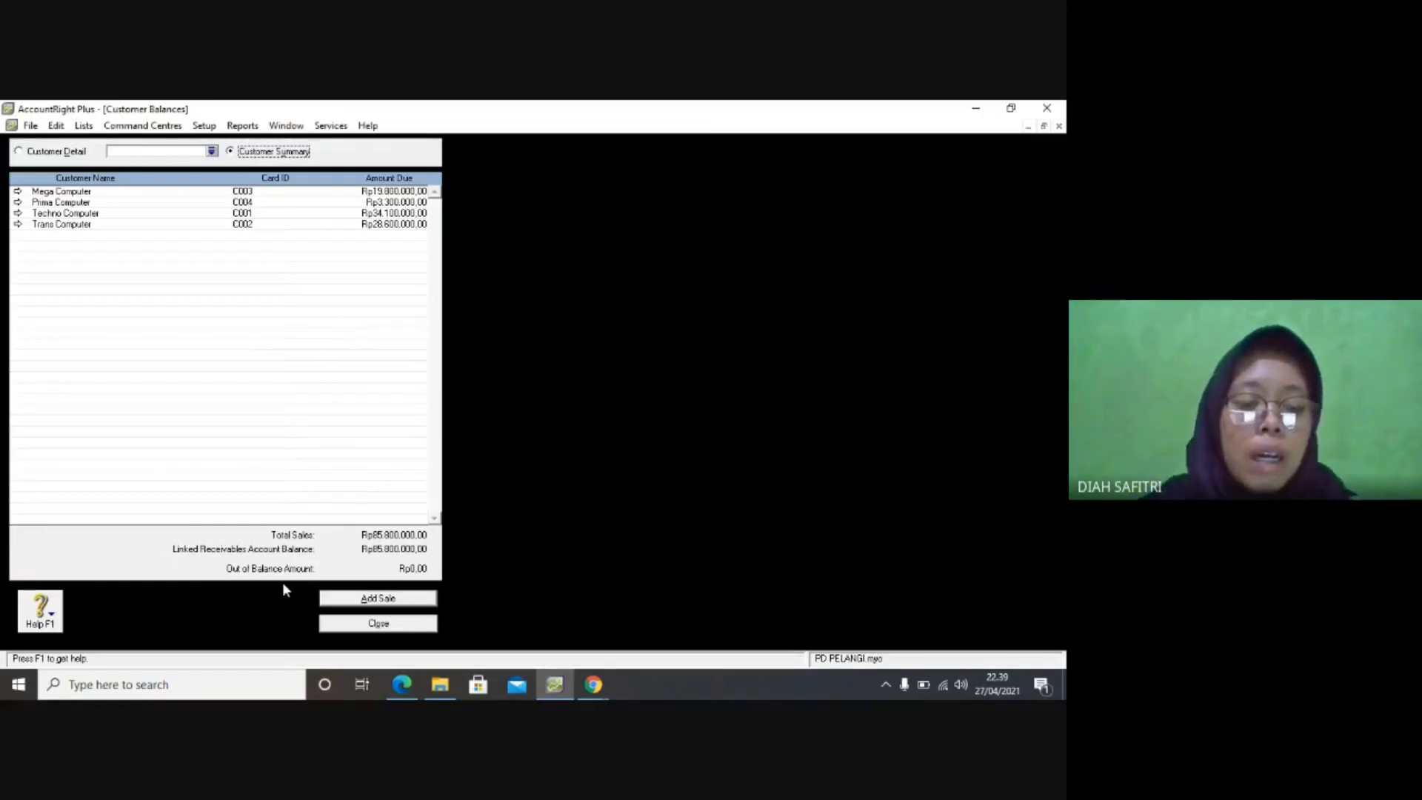
left_click(353, 625)
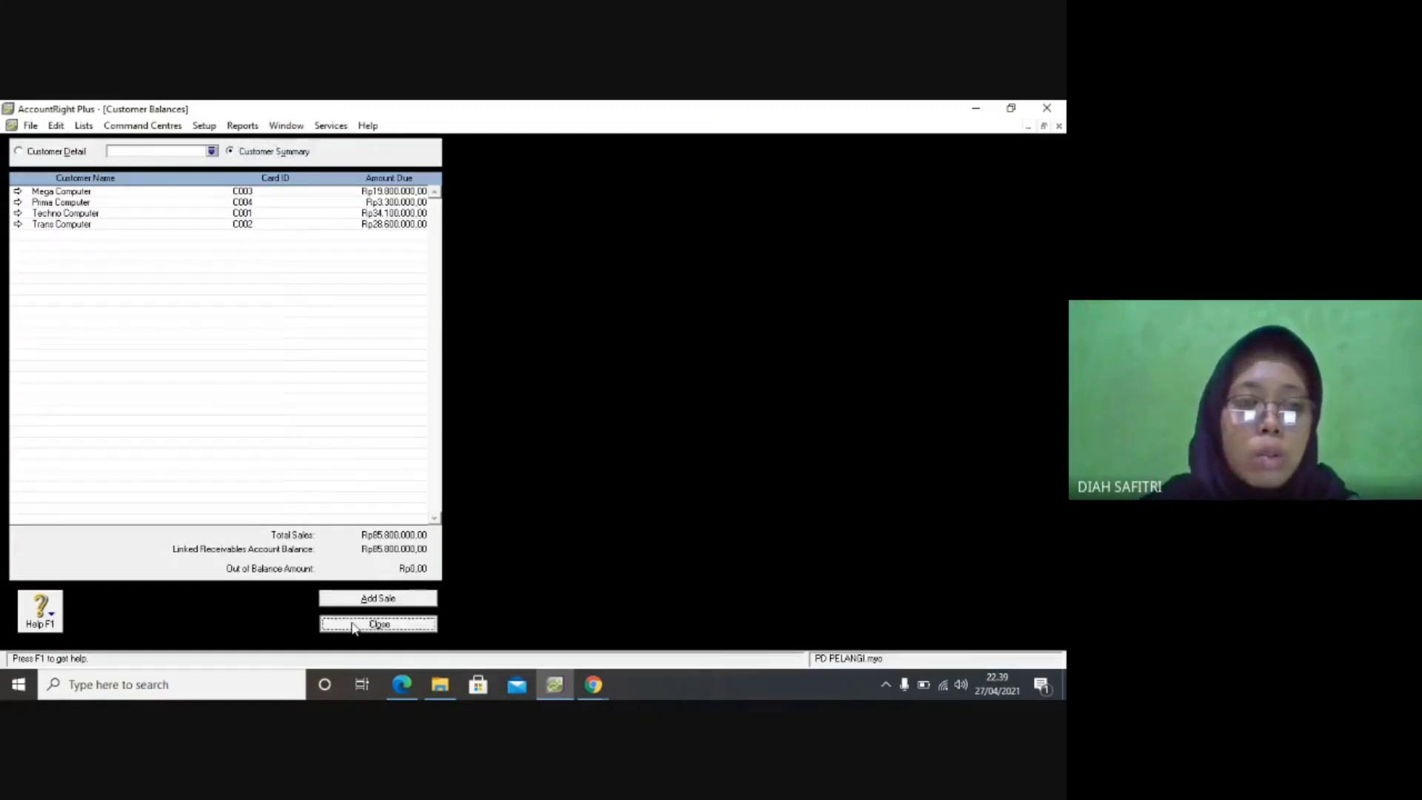
Open the supplier balances and find the payables list, Daftar Saldo Utang Dagang, in the assignment PDF.
left_click(207, 130)
mouse_move(243, 184)
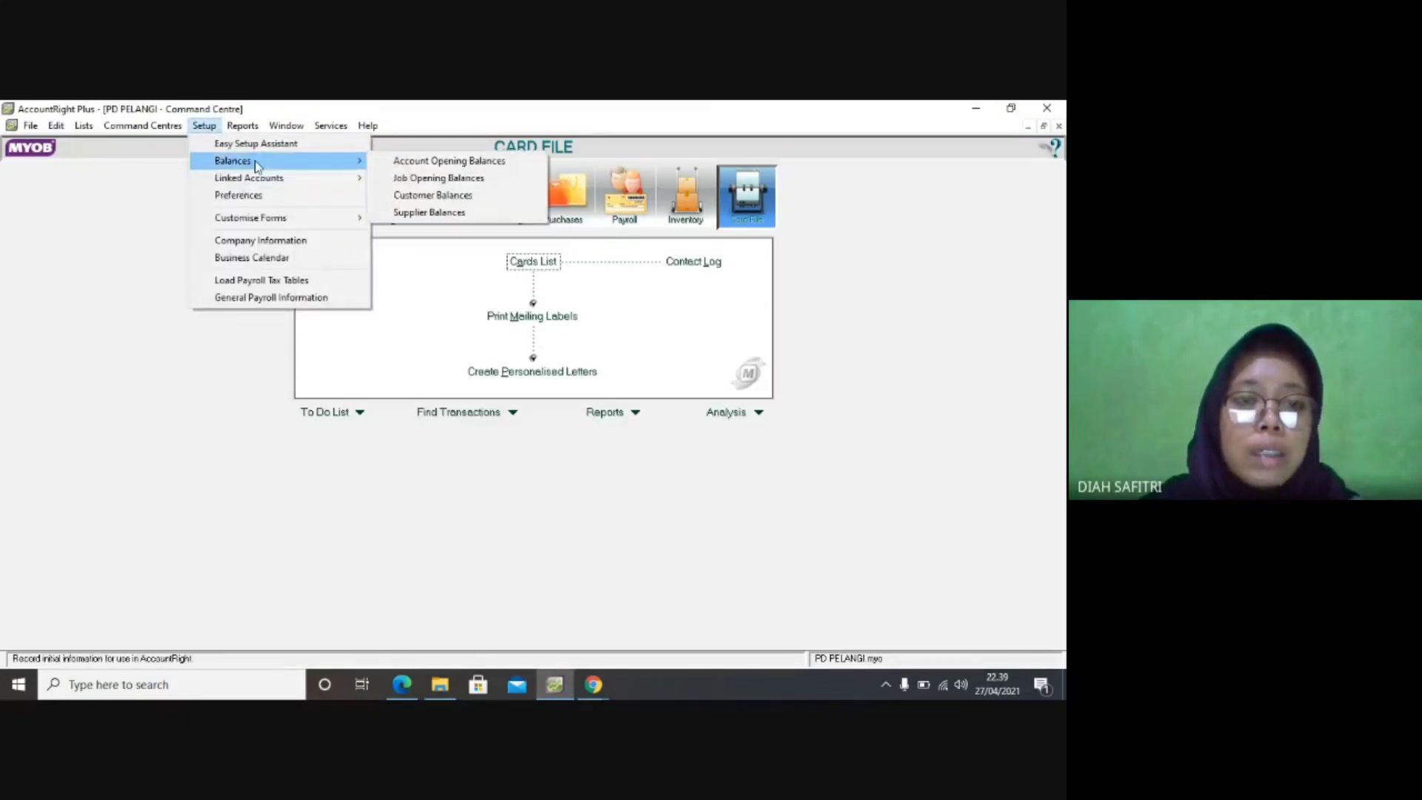
left_click(427, 215)
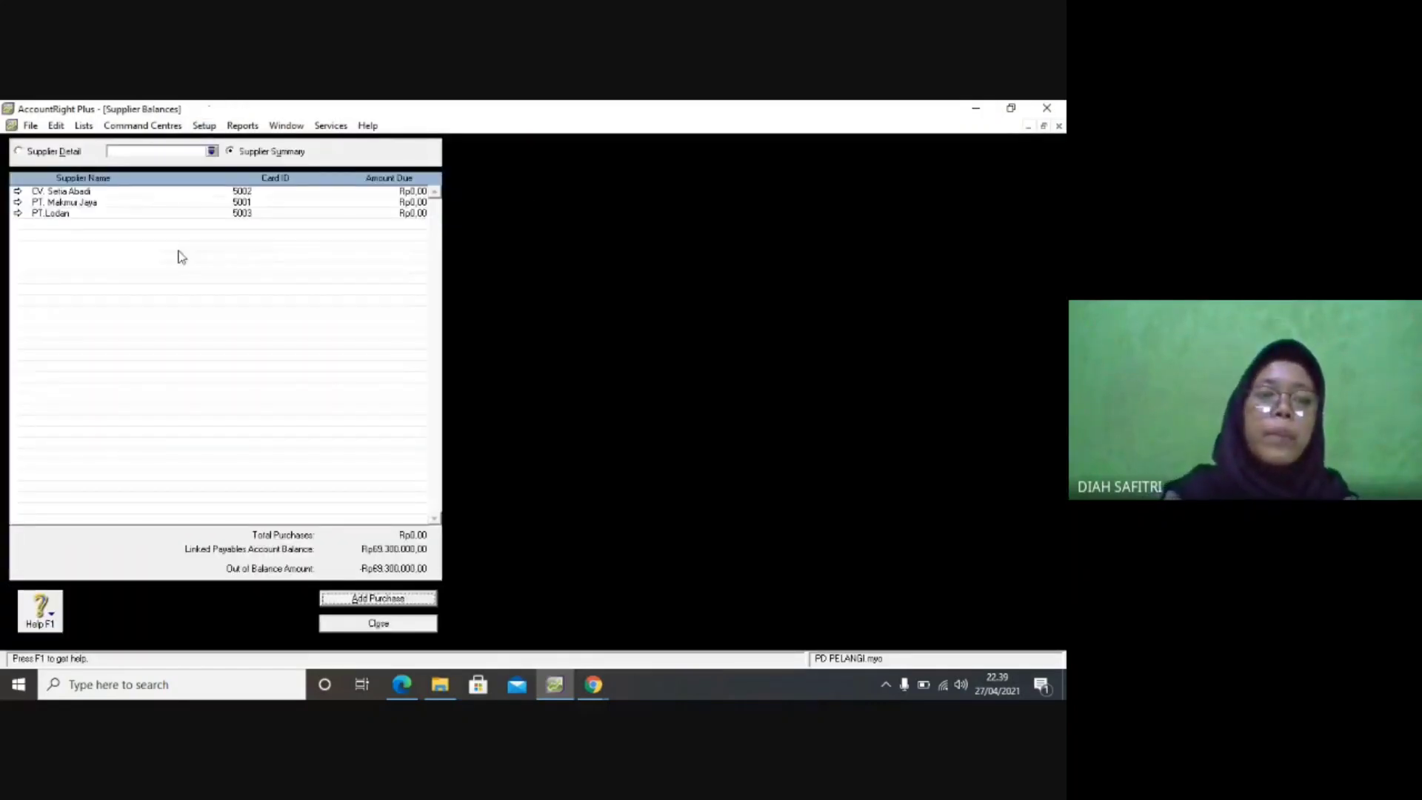
left_click(401, 684)
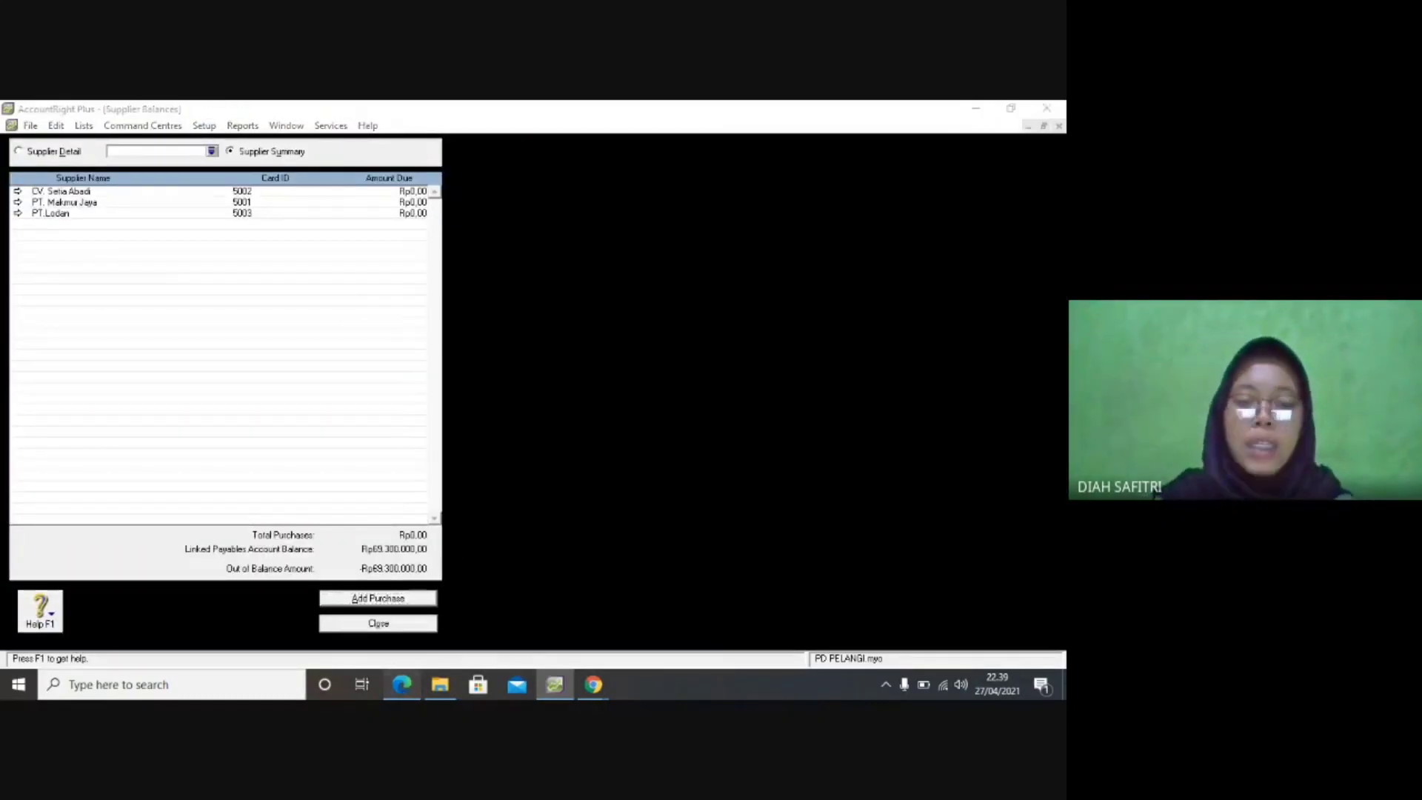
scroll(443, 329, "down", 1)
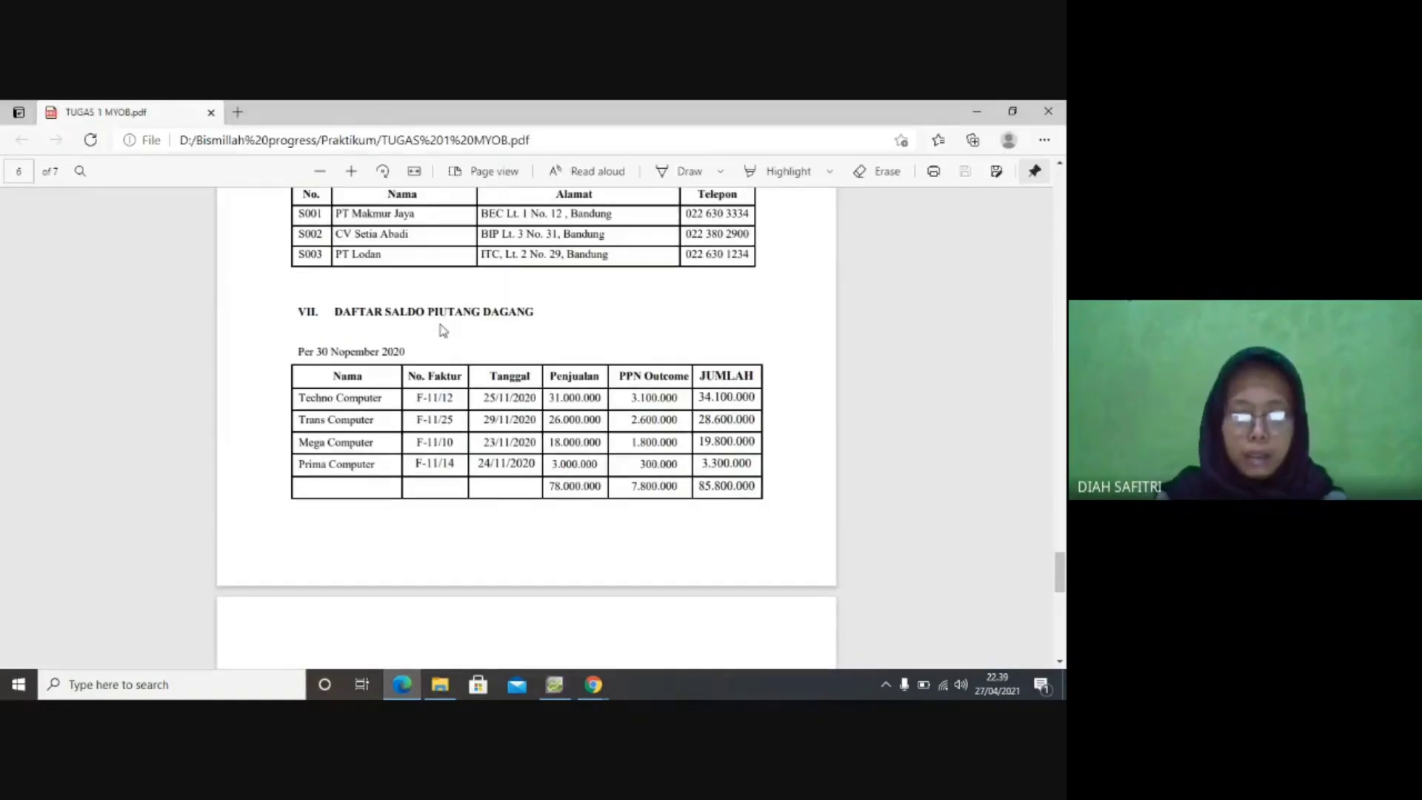
scroll(442, 329, "down", 6)
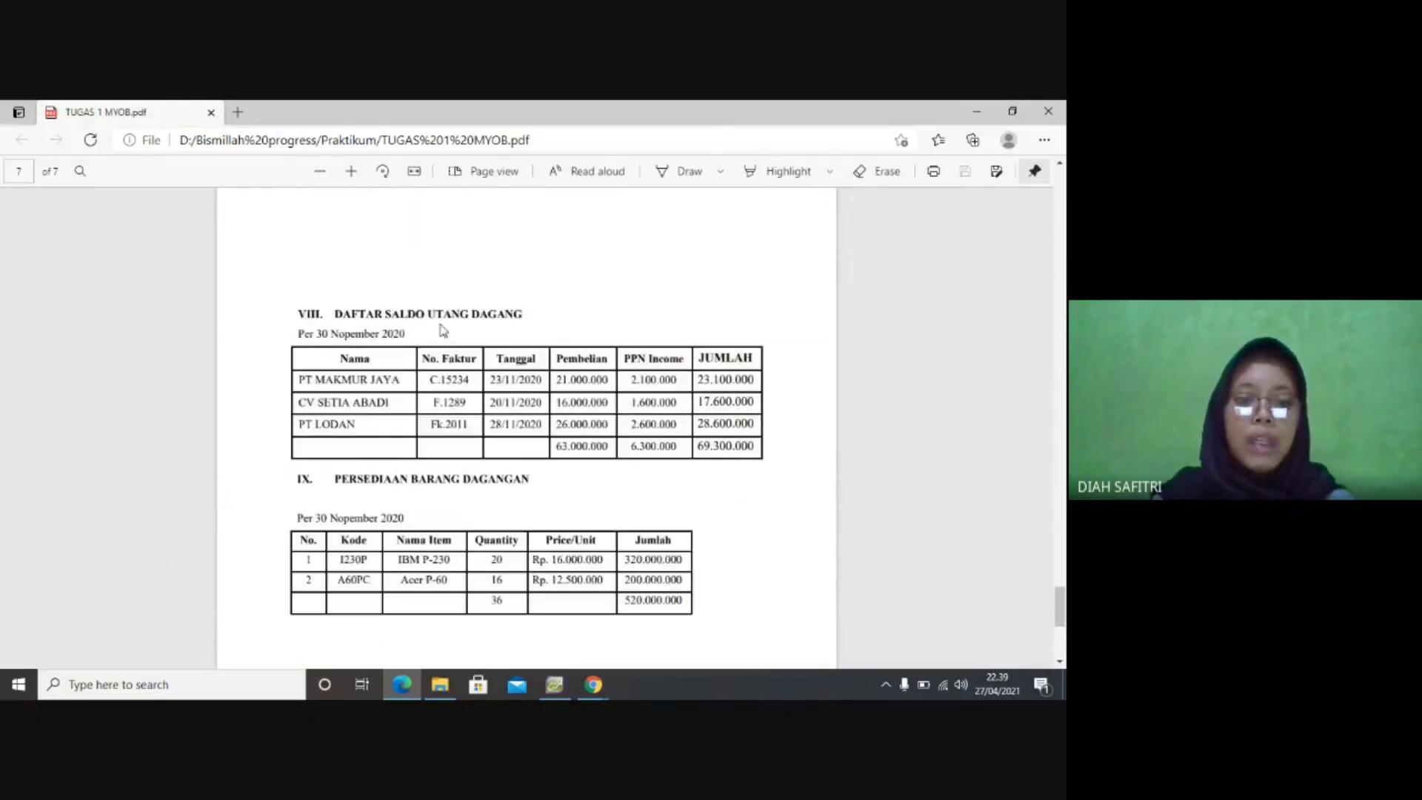
scroll(443, 330, "down", 1)
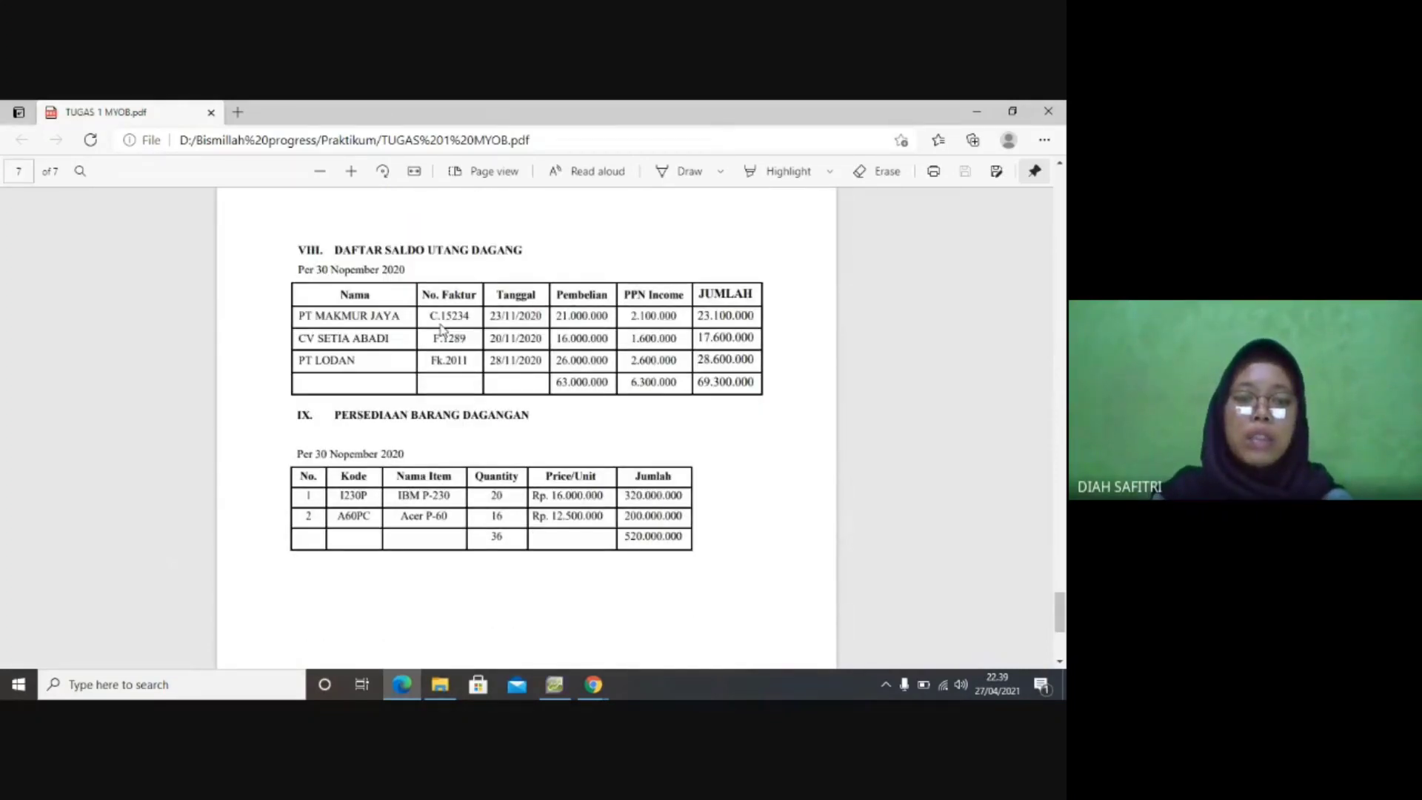
scroll(442, 329, "down", 1)
scroll(441, 330, "up", 1)
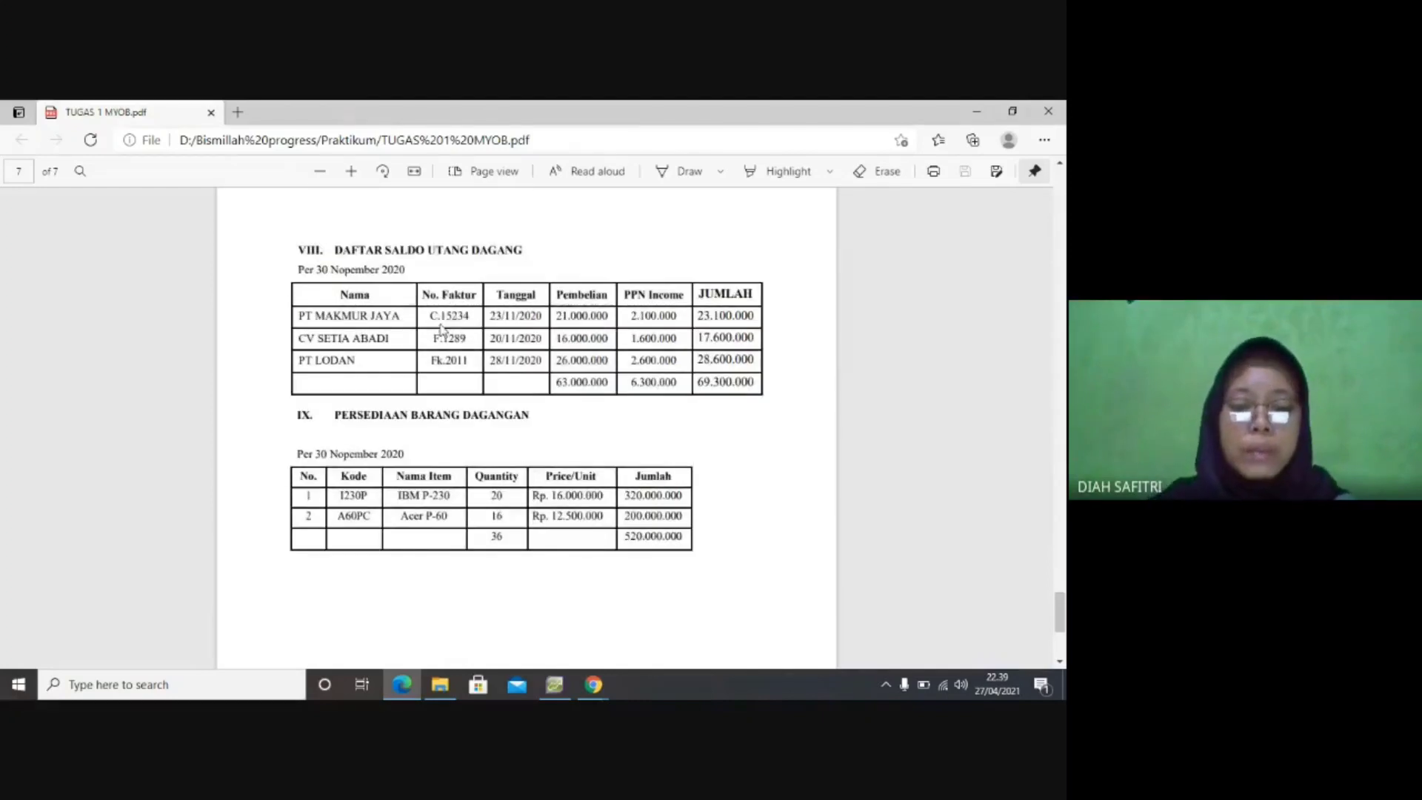
Return to AccountRight and start a historical purchase for the supplier PT. Makmur Jaya.
left_click(554, 685)
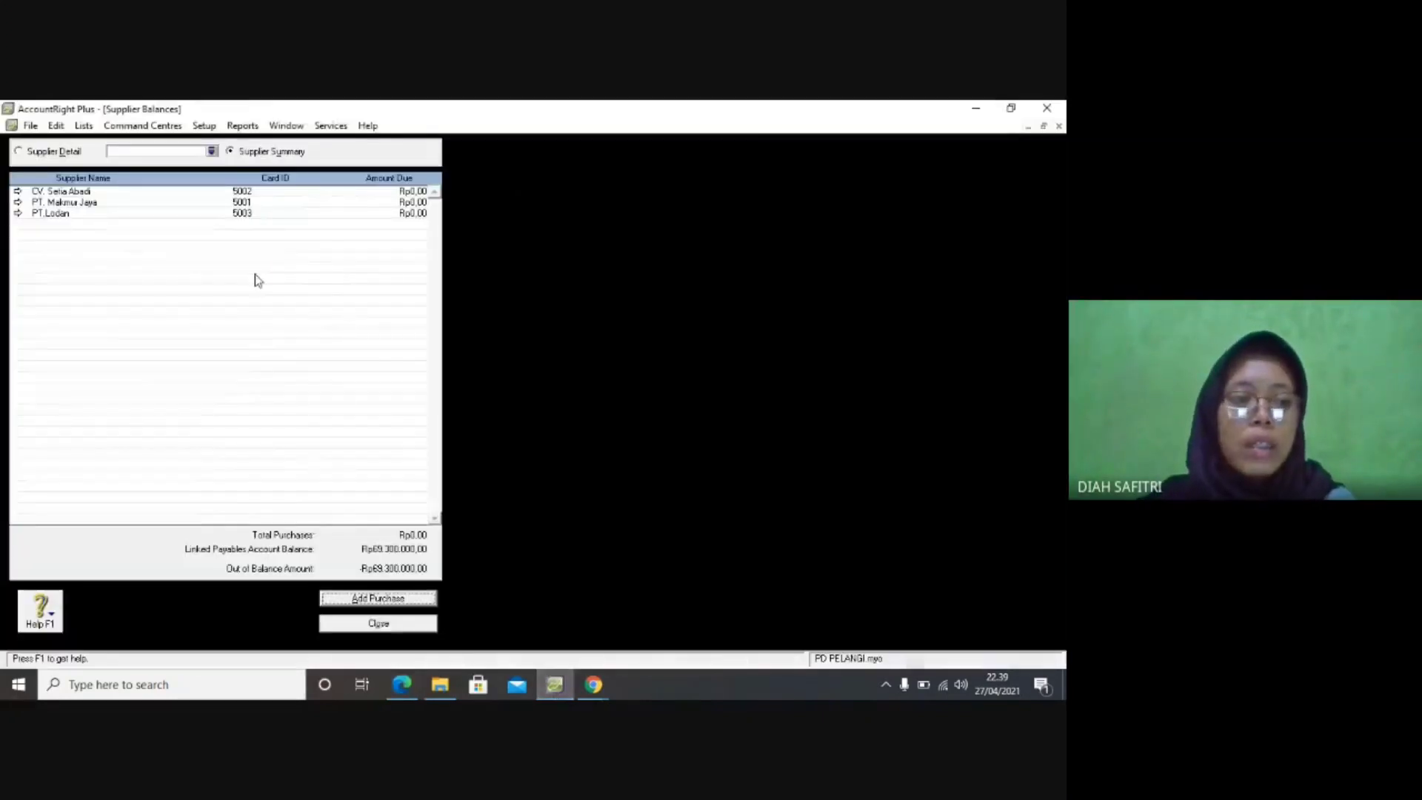
double_click(72, 203)
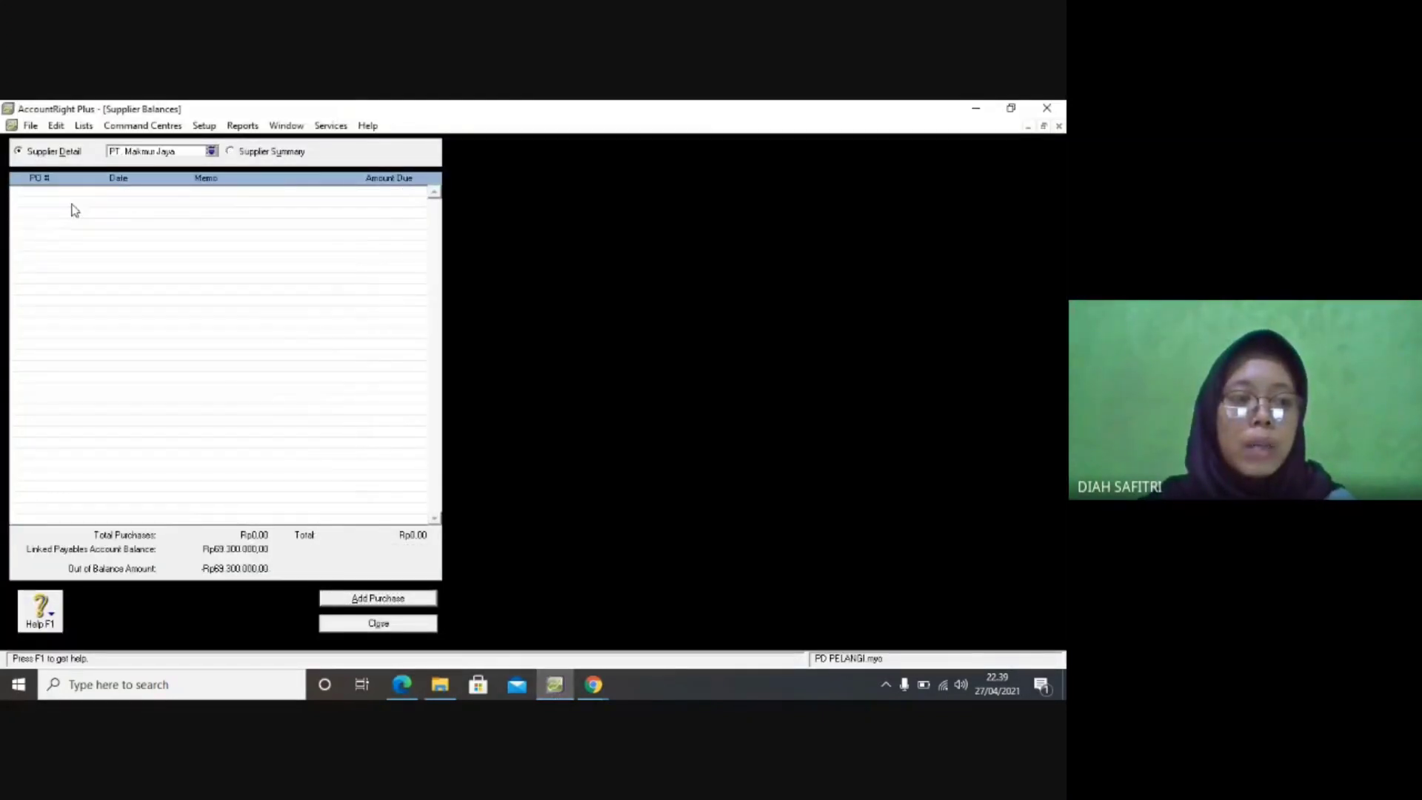
left_click(348, 597)
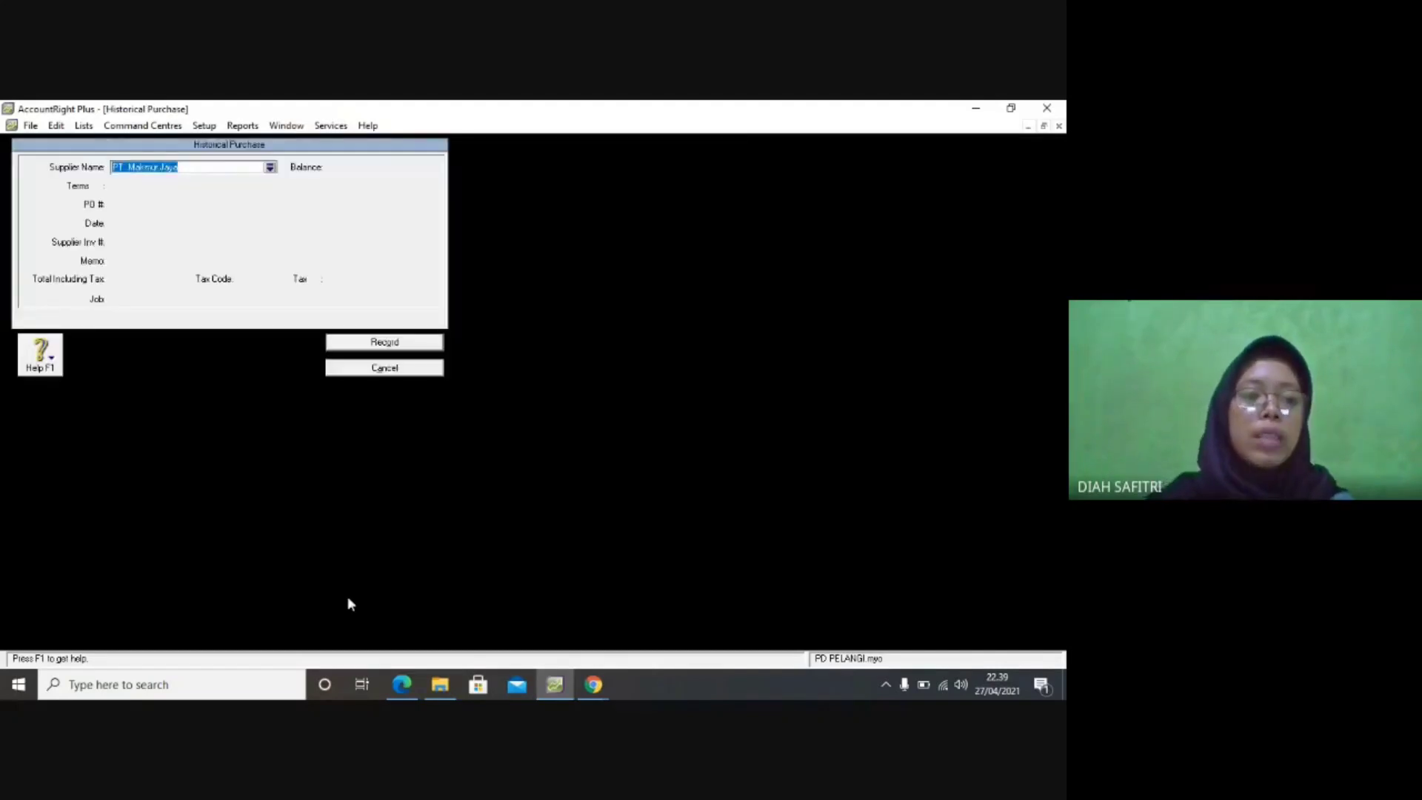
key("Tab")
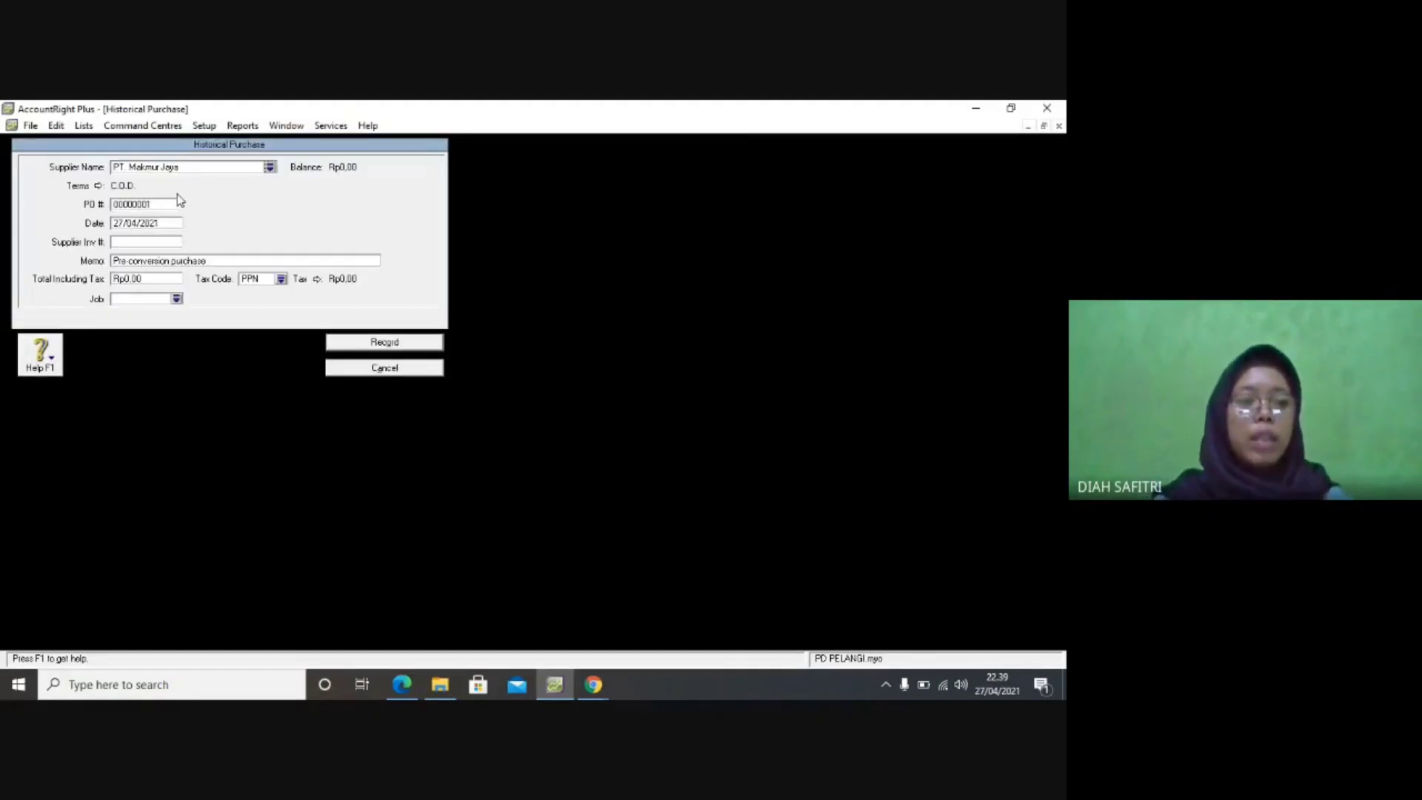
Check PT. Makmur Jaya's invoice number in the PDF and replace the purchase's PO number with C.15324.
left_click(164, 205)
key("BackSpace")
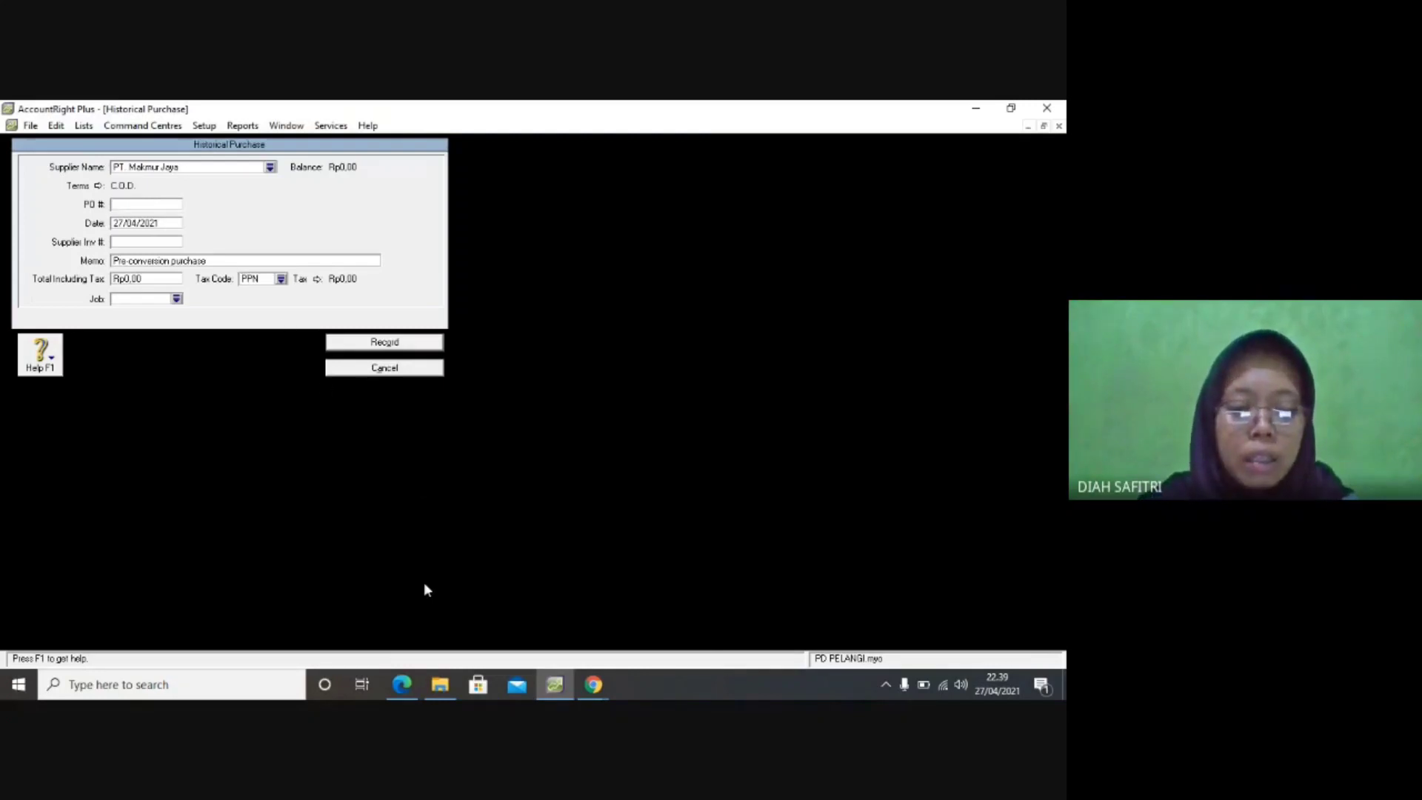
left_click(401, 687)
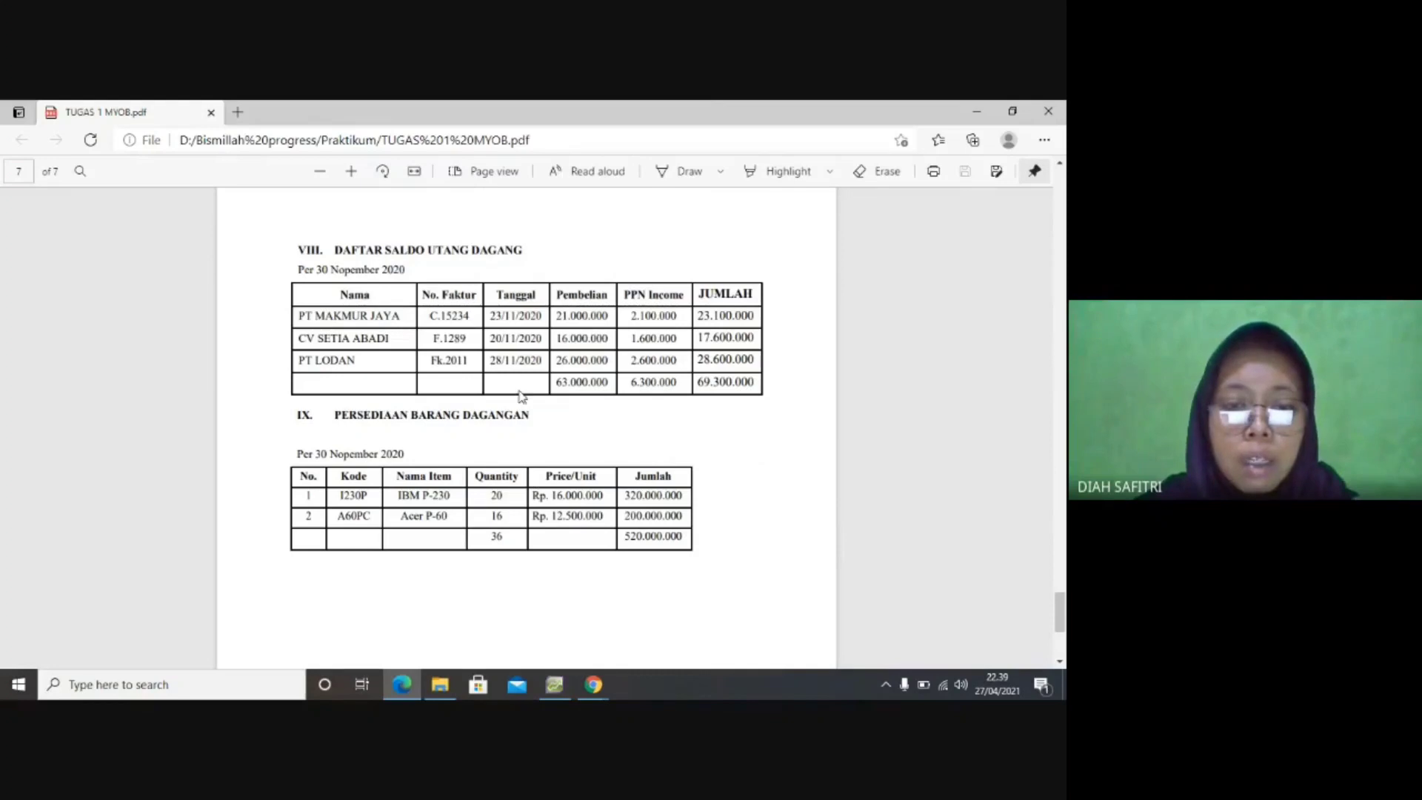
left_click(565, 683)
type("X")
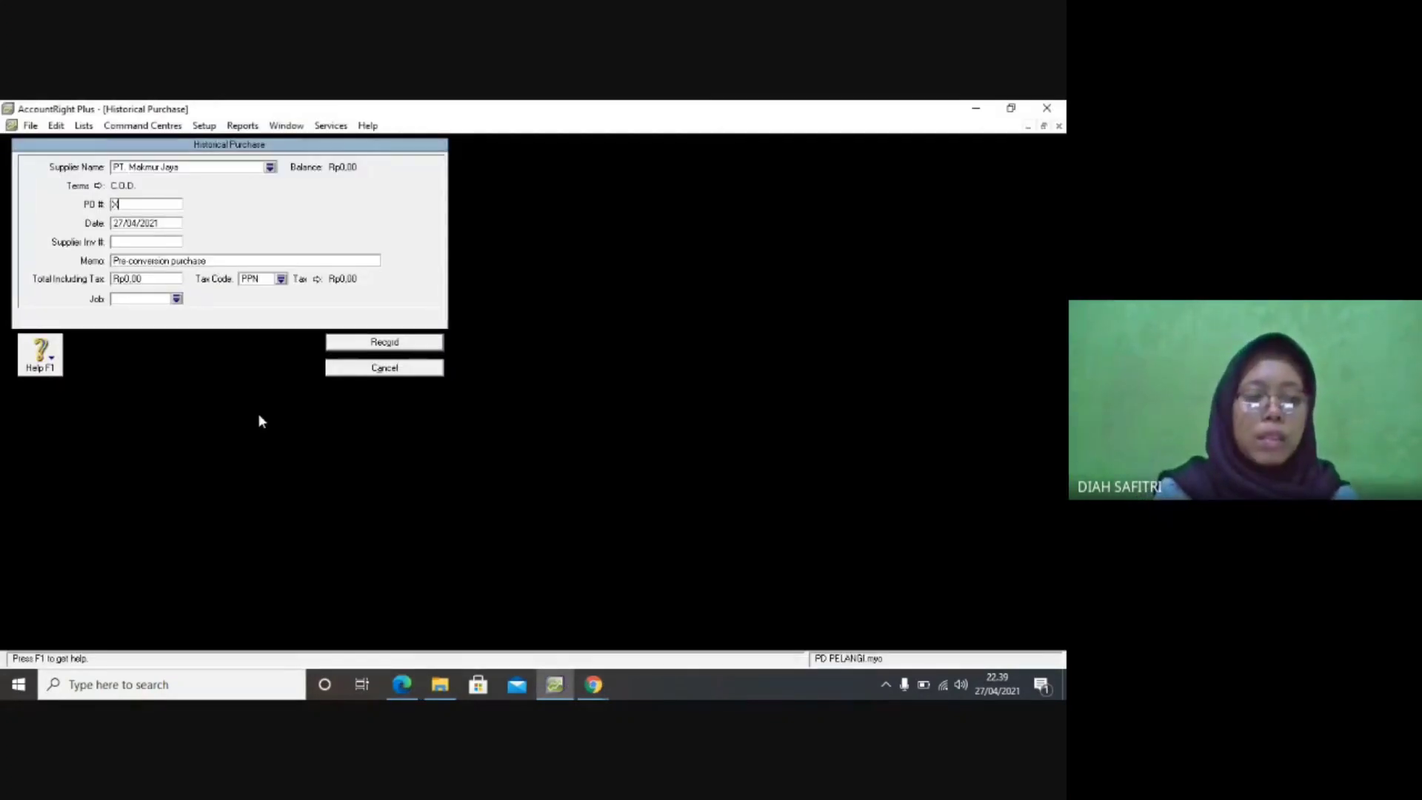
key("BackSpace")
type("C1")
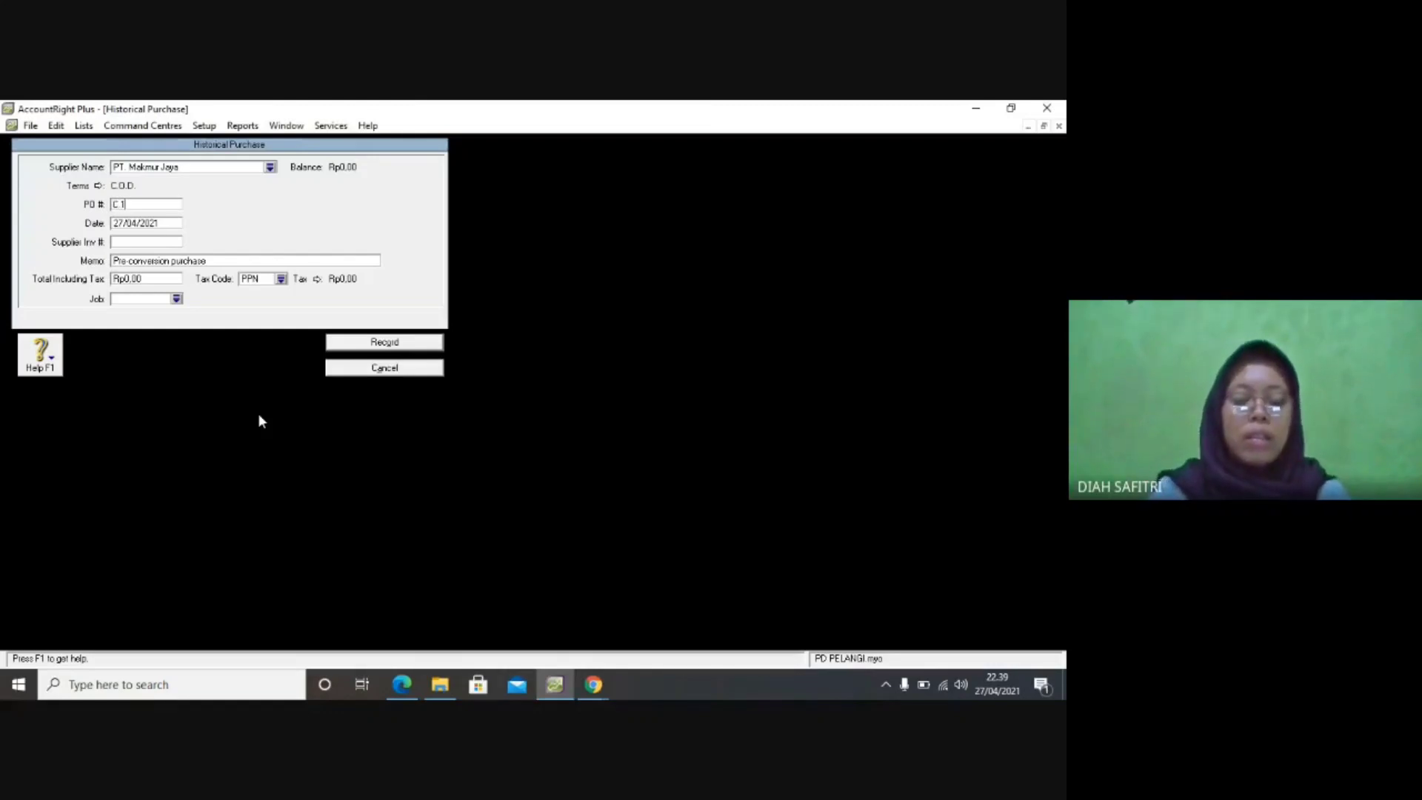
type("5324")
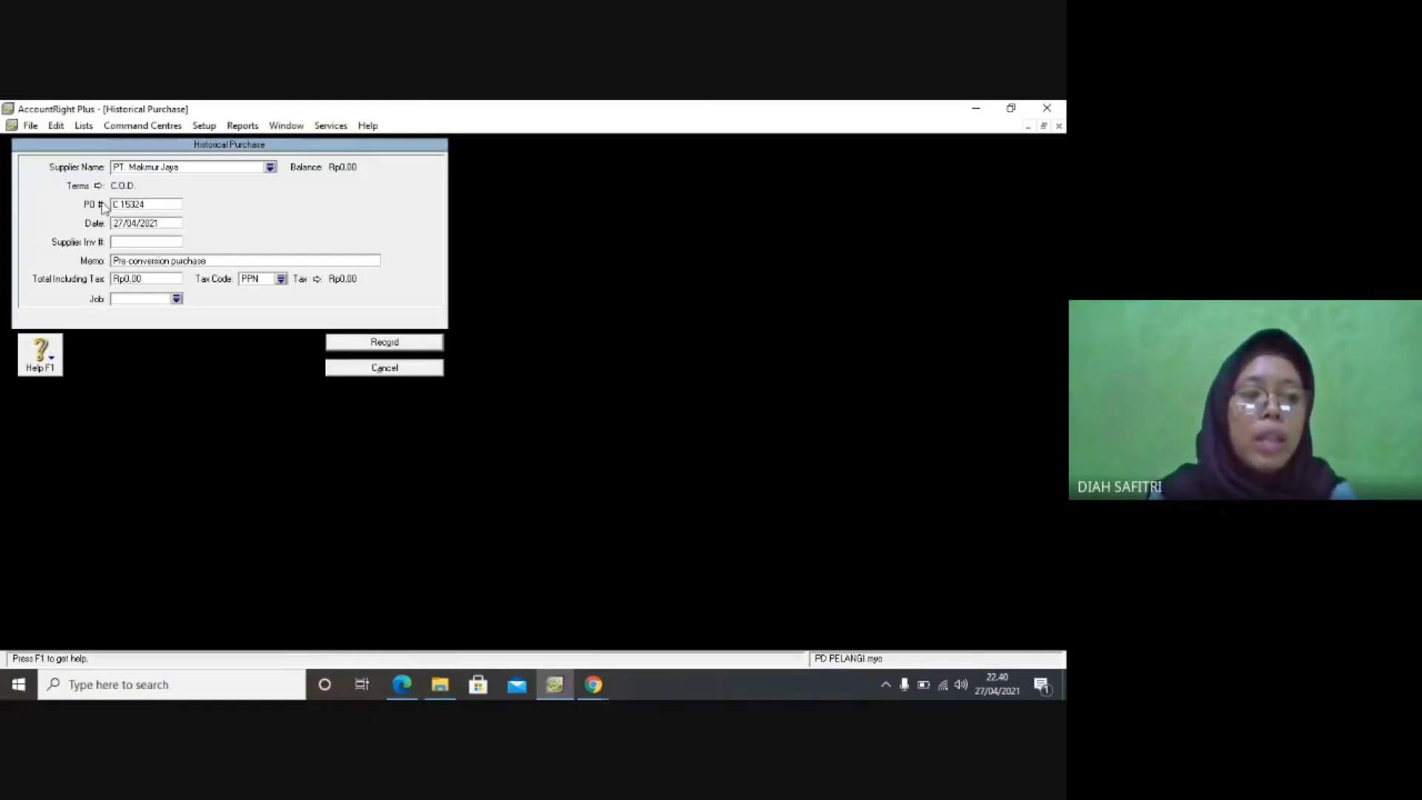
Set the date of the PT. Makmur Jaya historical purchase to 01/12/2020.
left_click(160, 221)
key("BackSpace")
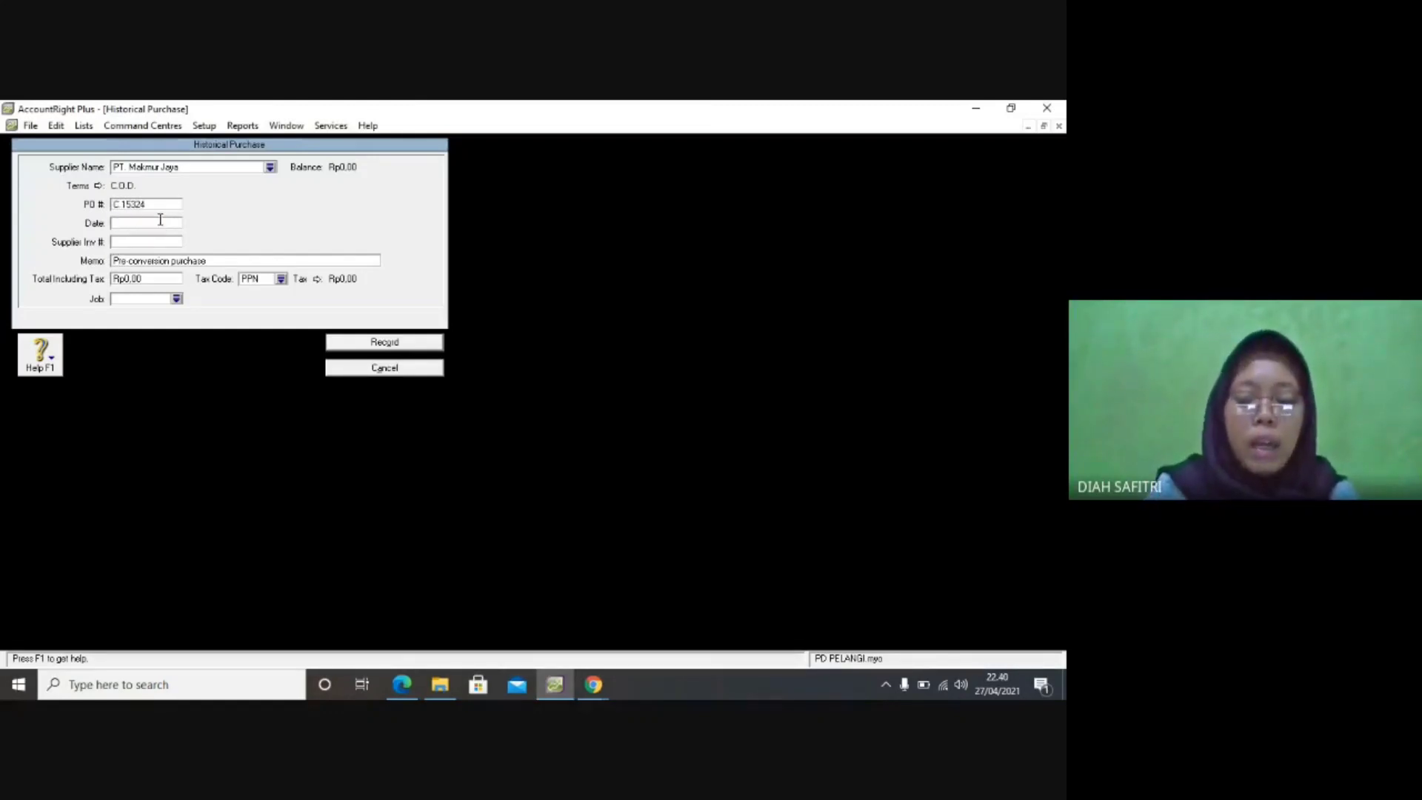
type("01")
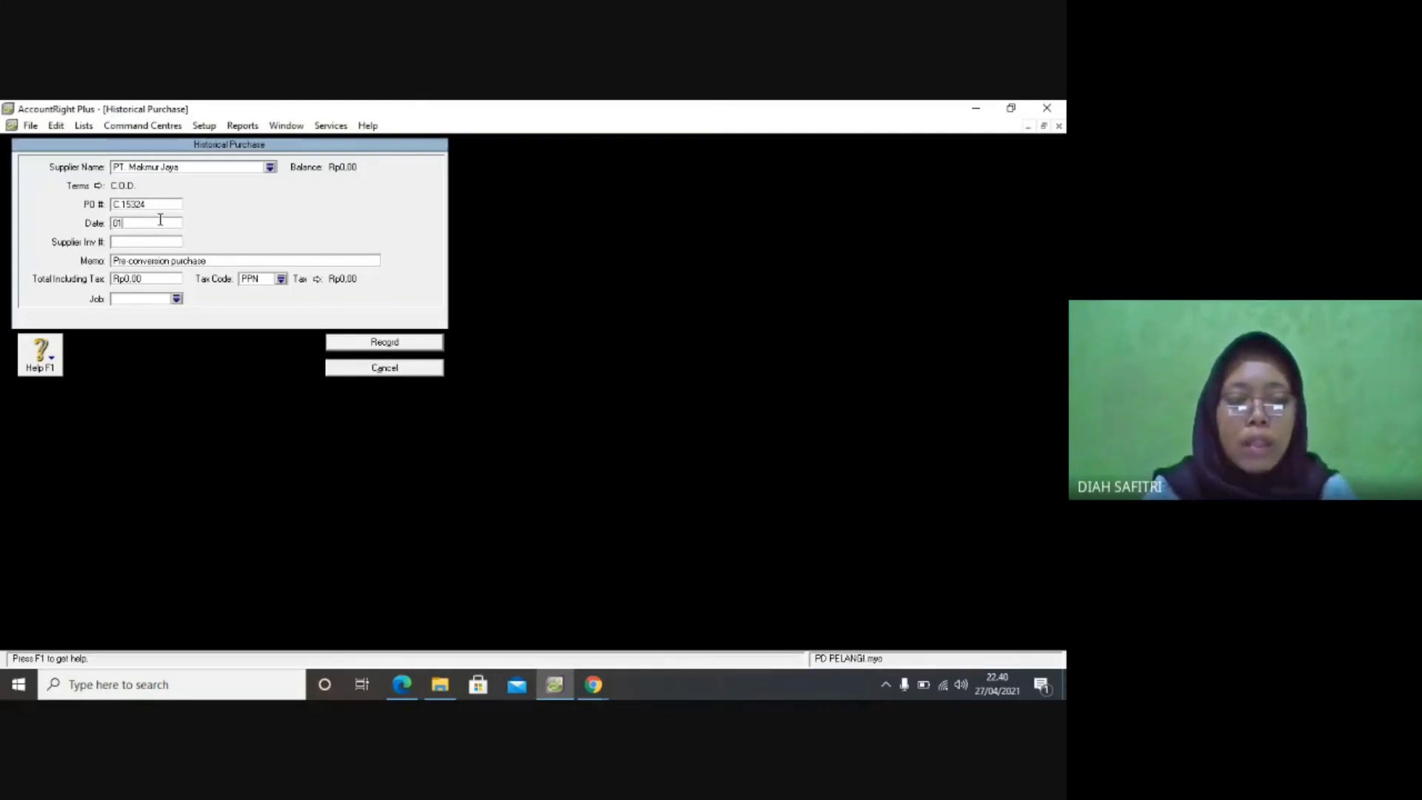
type("/")
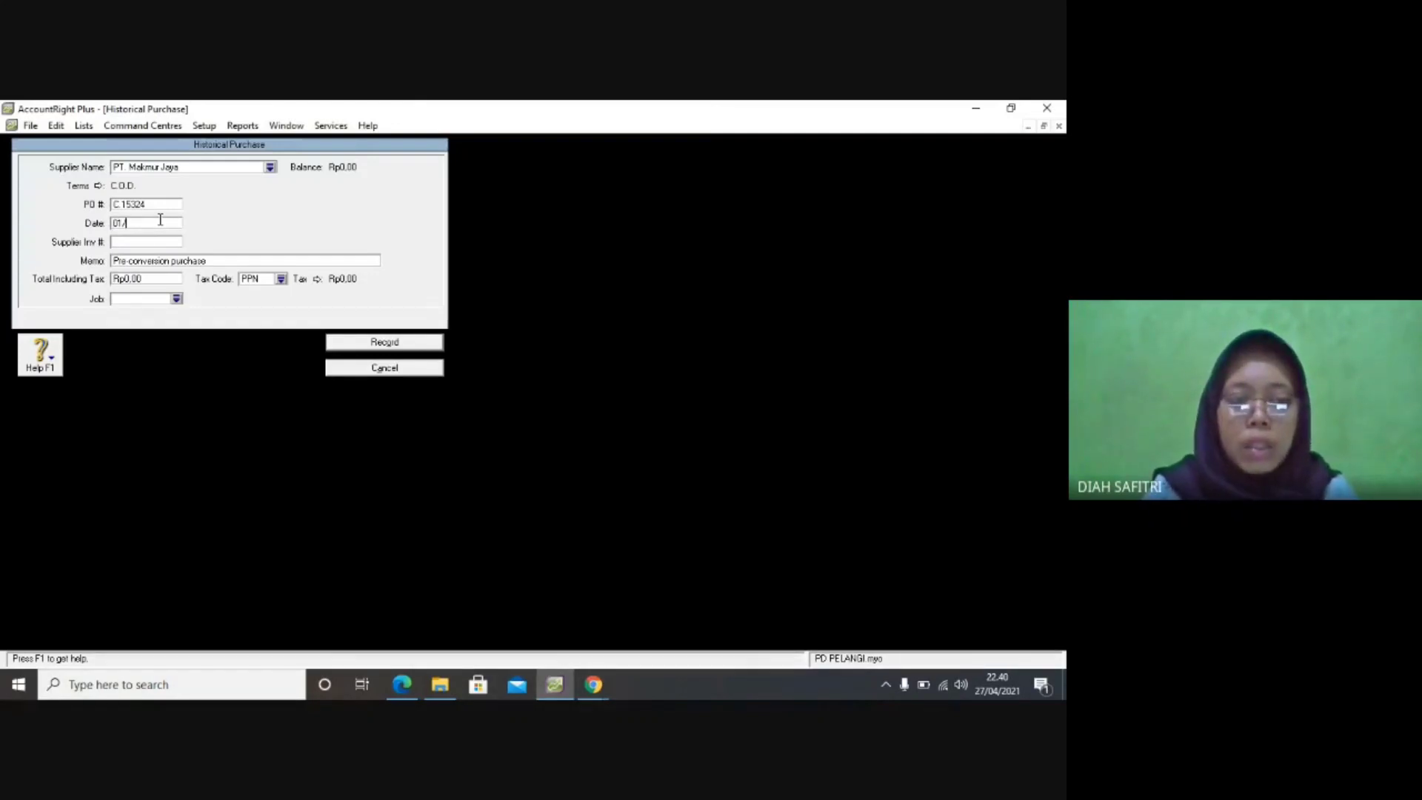
type("12/2020")
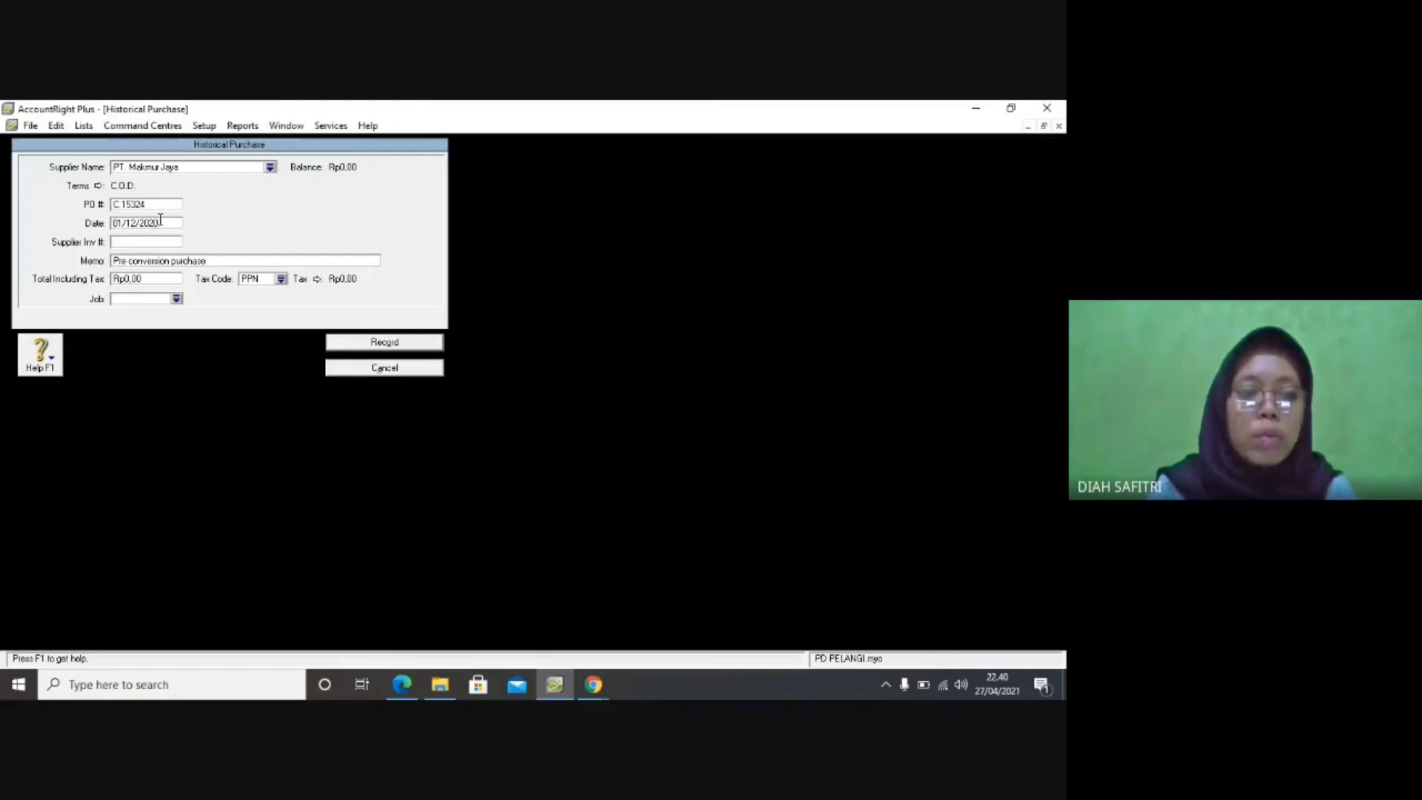
Replace the historical purchase's memo with "Saldo Awal Utang".
left_click(194, 260)
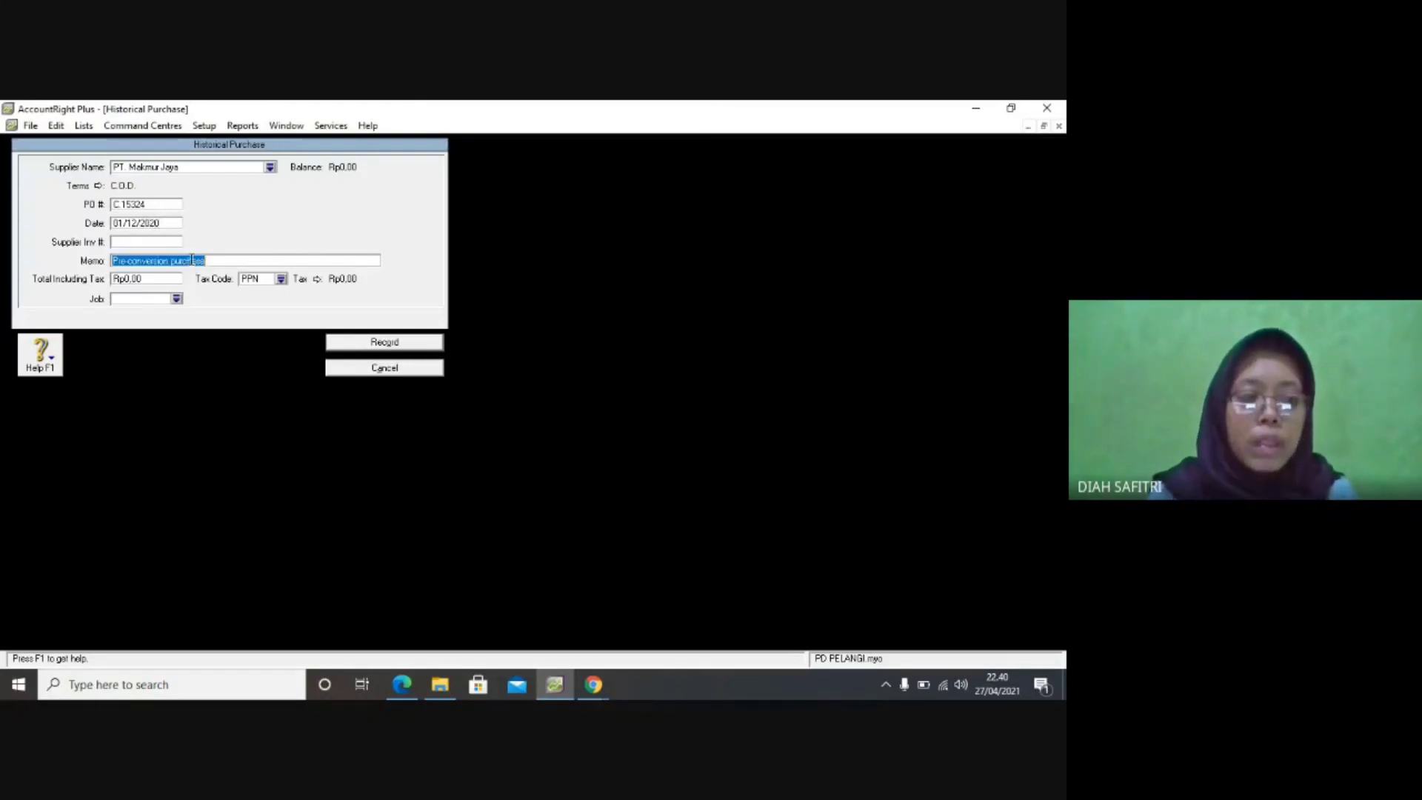
key("BackSpace")
type("S")
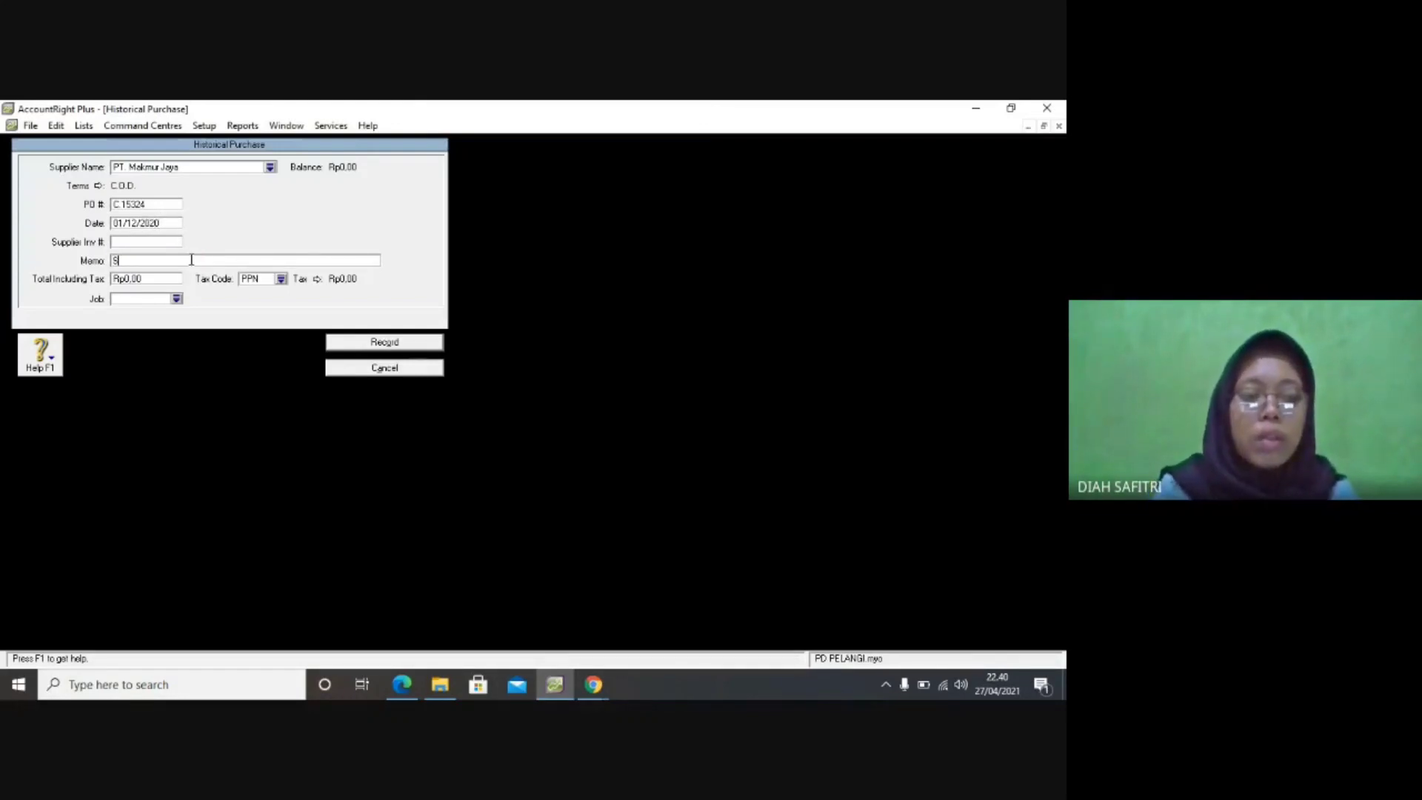
type("aldo")
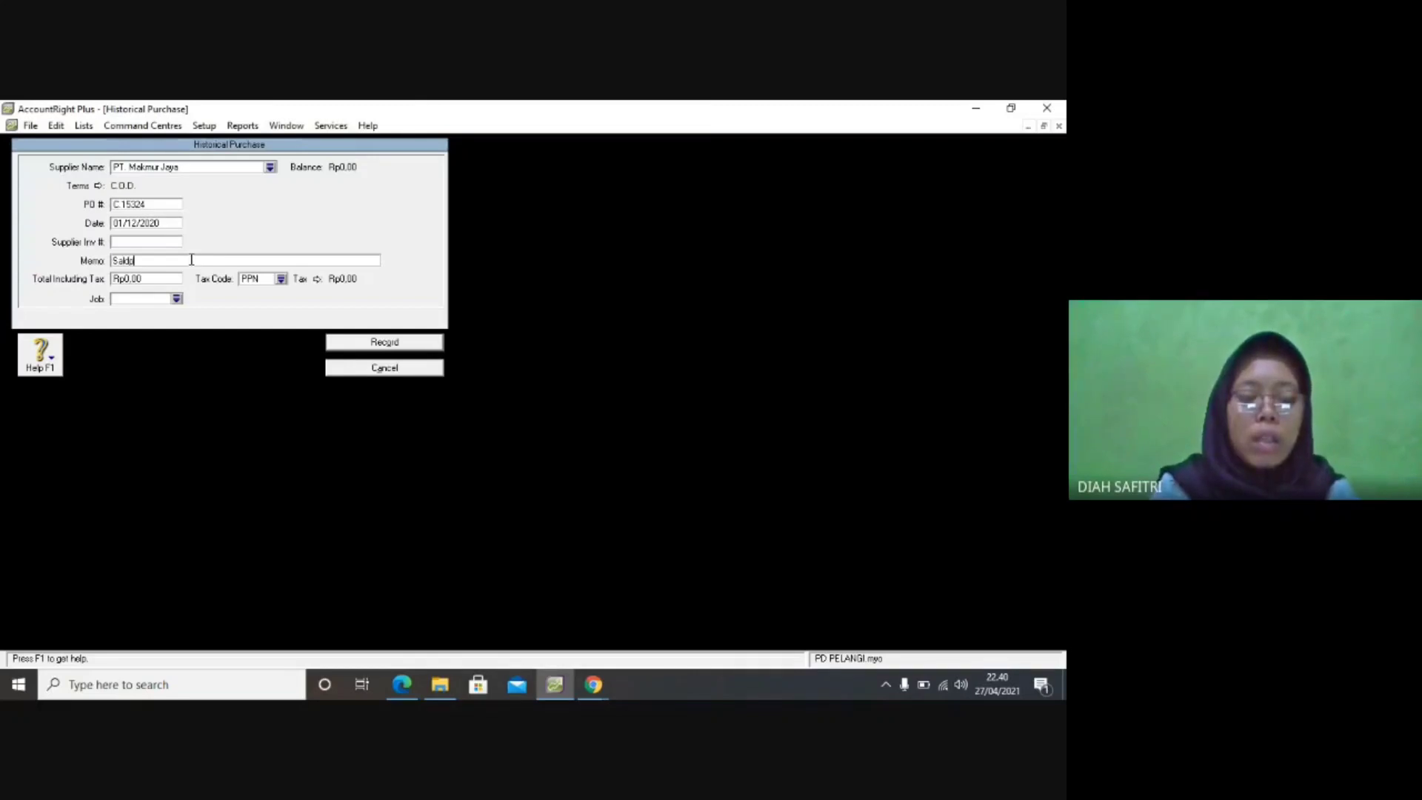
type(" Awa")
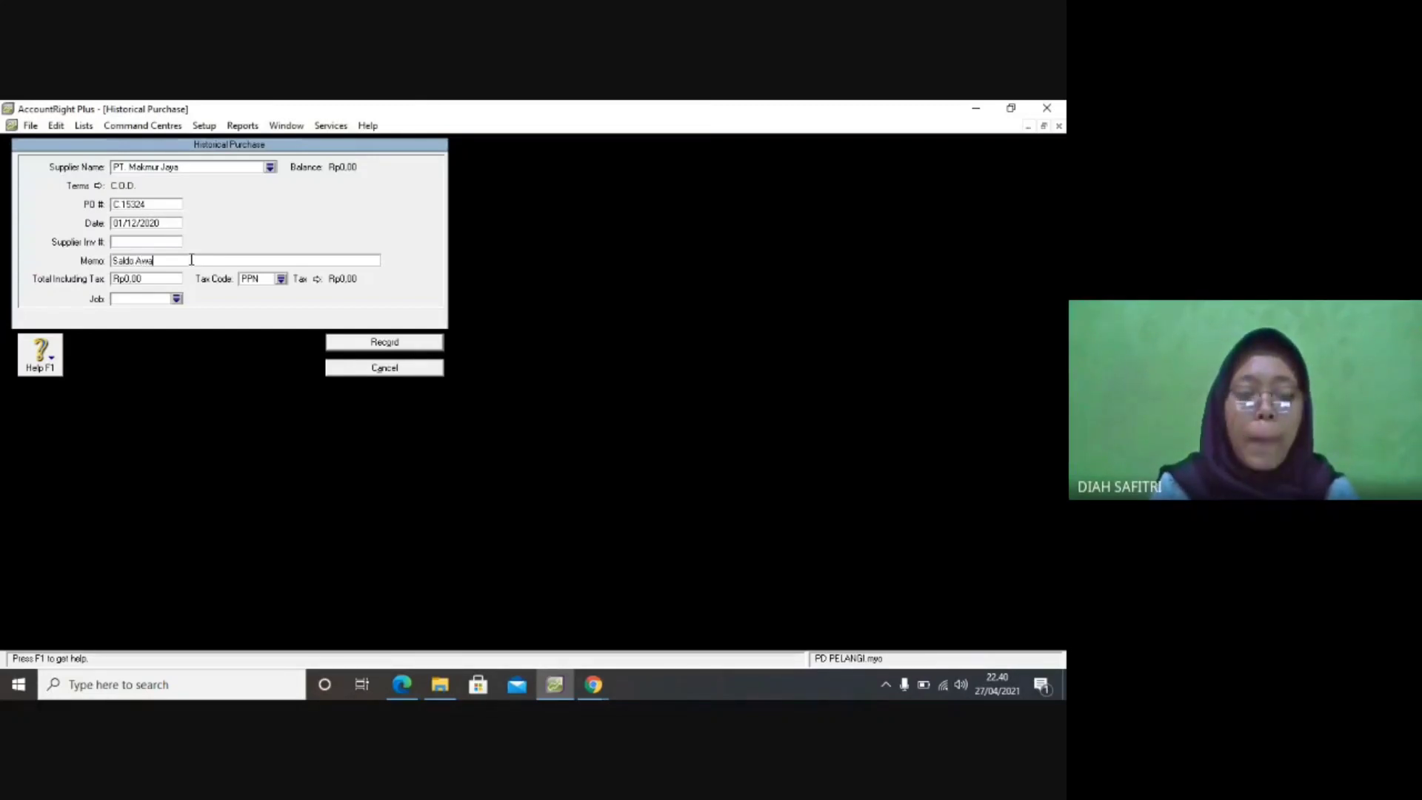
type("l Utang")
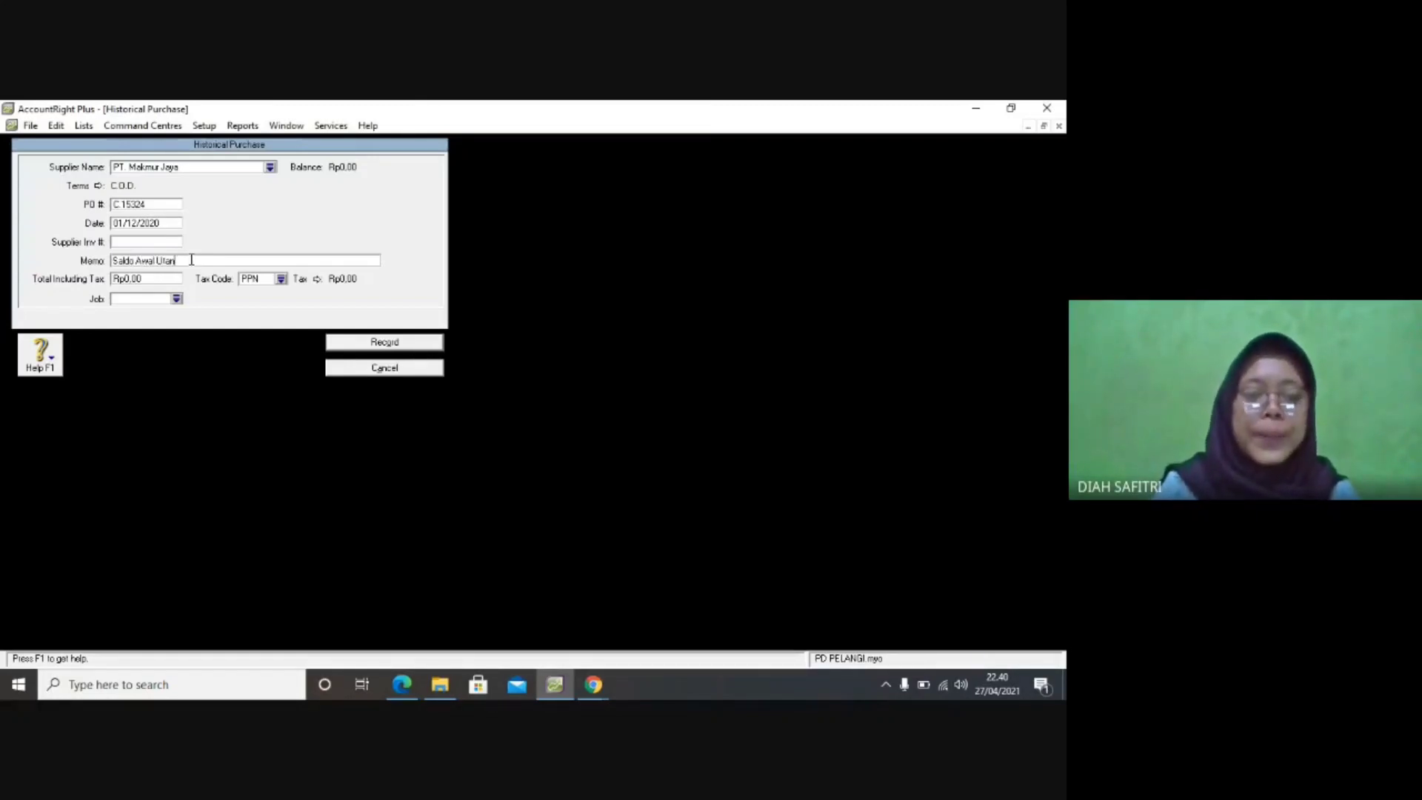
Set the purchase's total including tax to Rp23.100.000, as listed in the PDF's payables table.
left_click(154, 283)
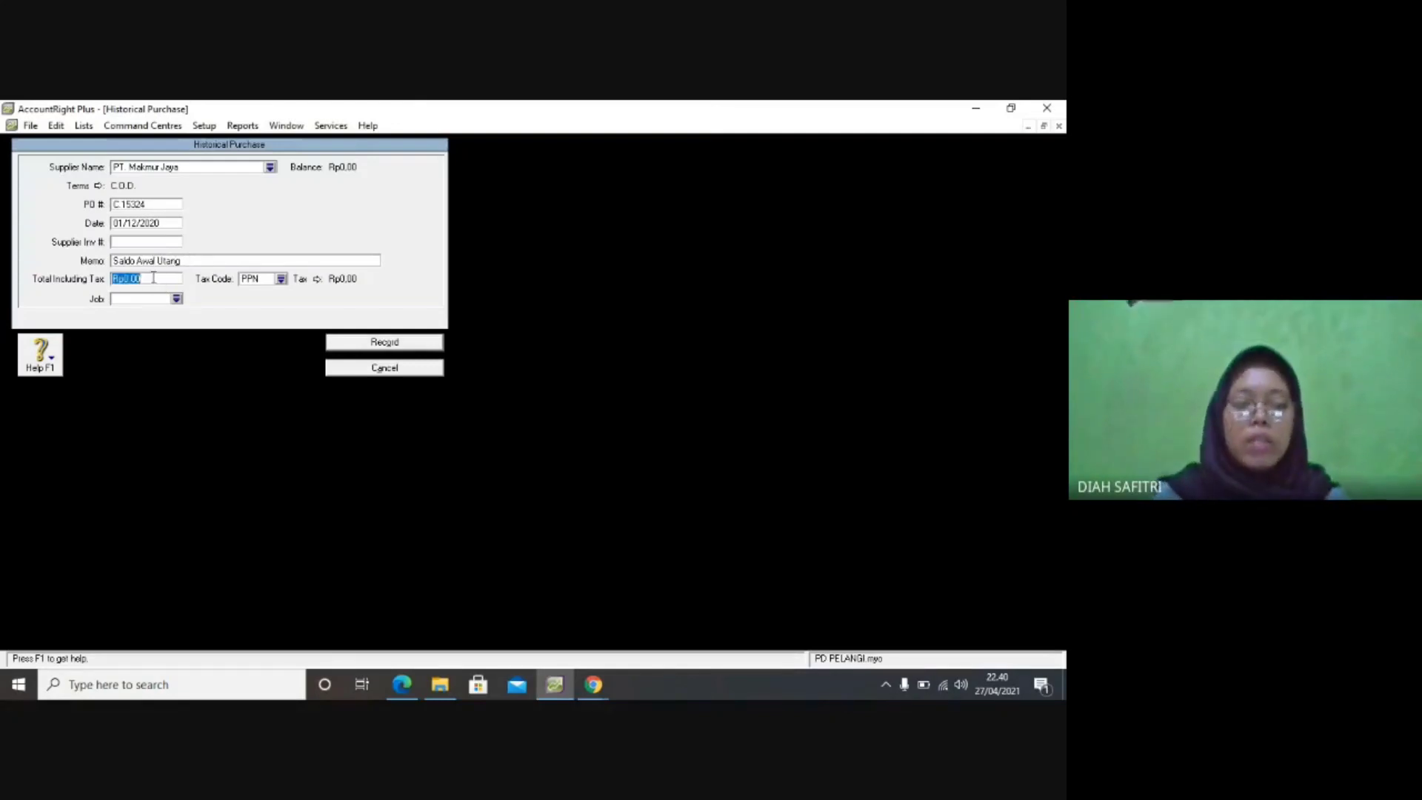
key("BackSpace")
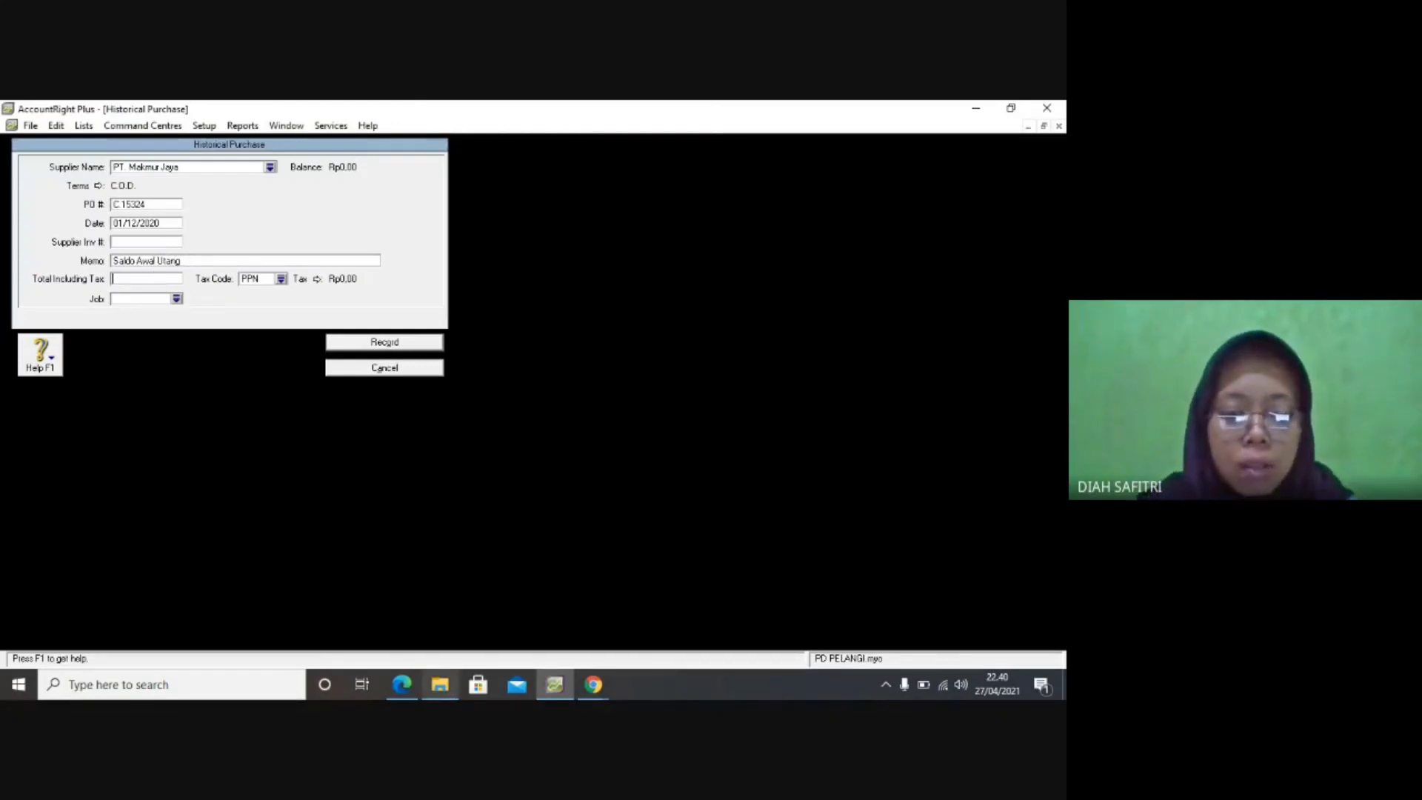
left_click(402, 684)
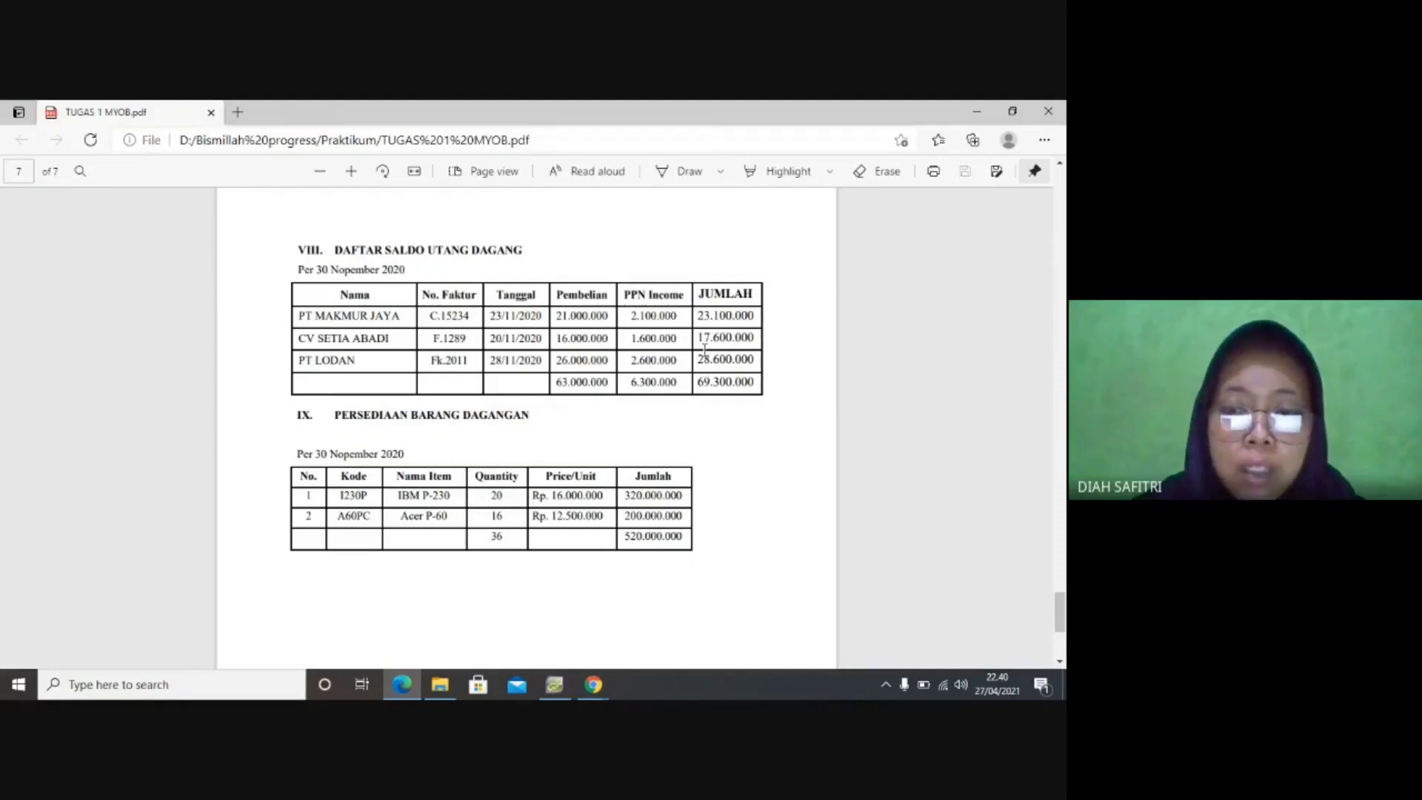
left_click(555, 688)
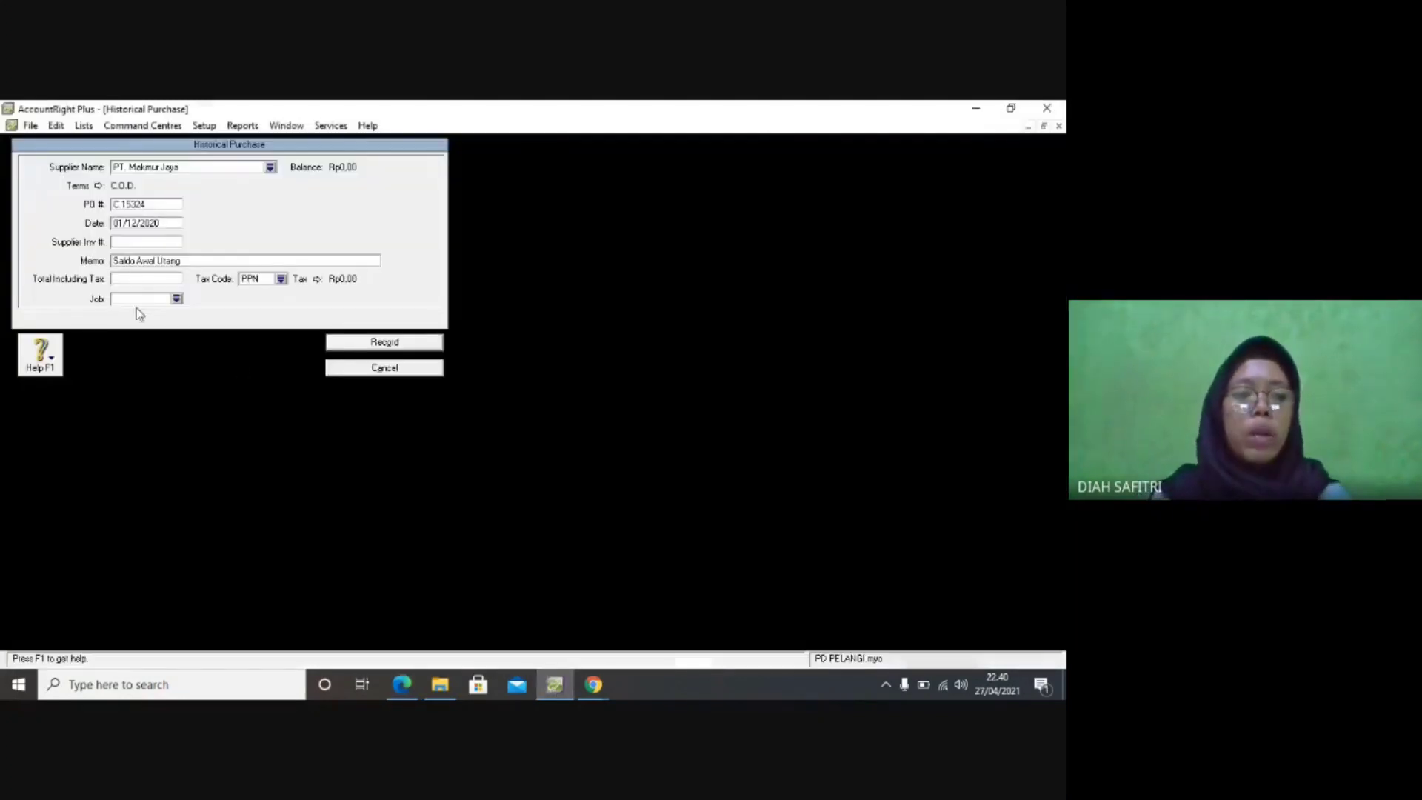
left_click(140, 280)
type("23.100.0")
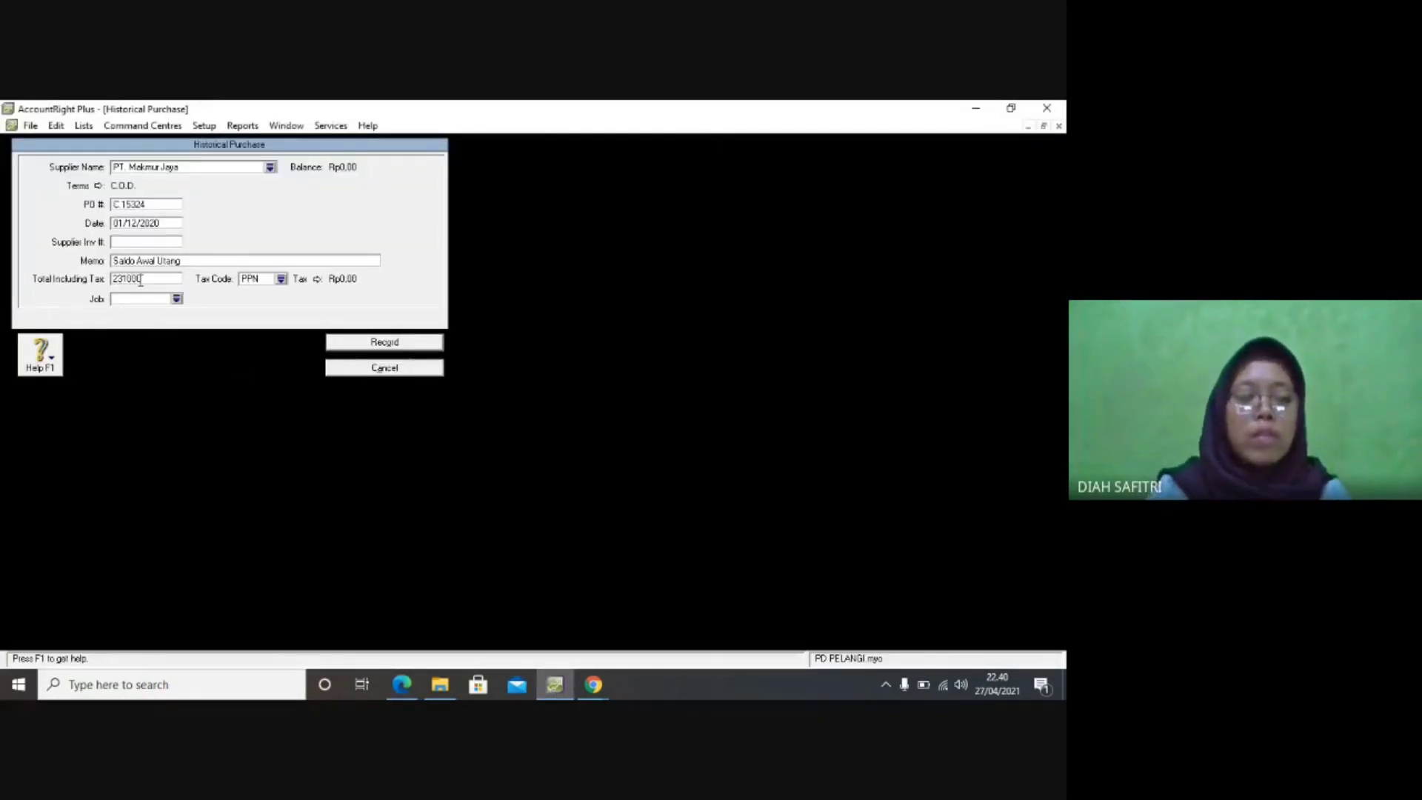
type("00")
key("Tab")
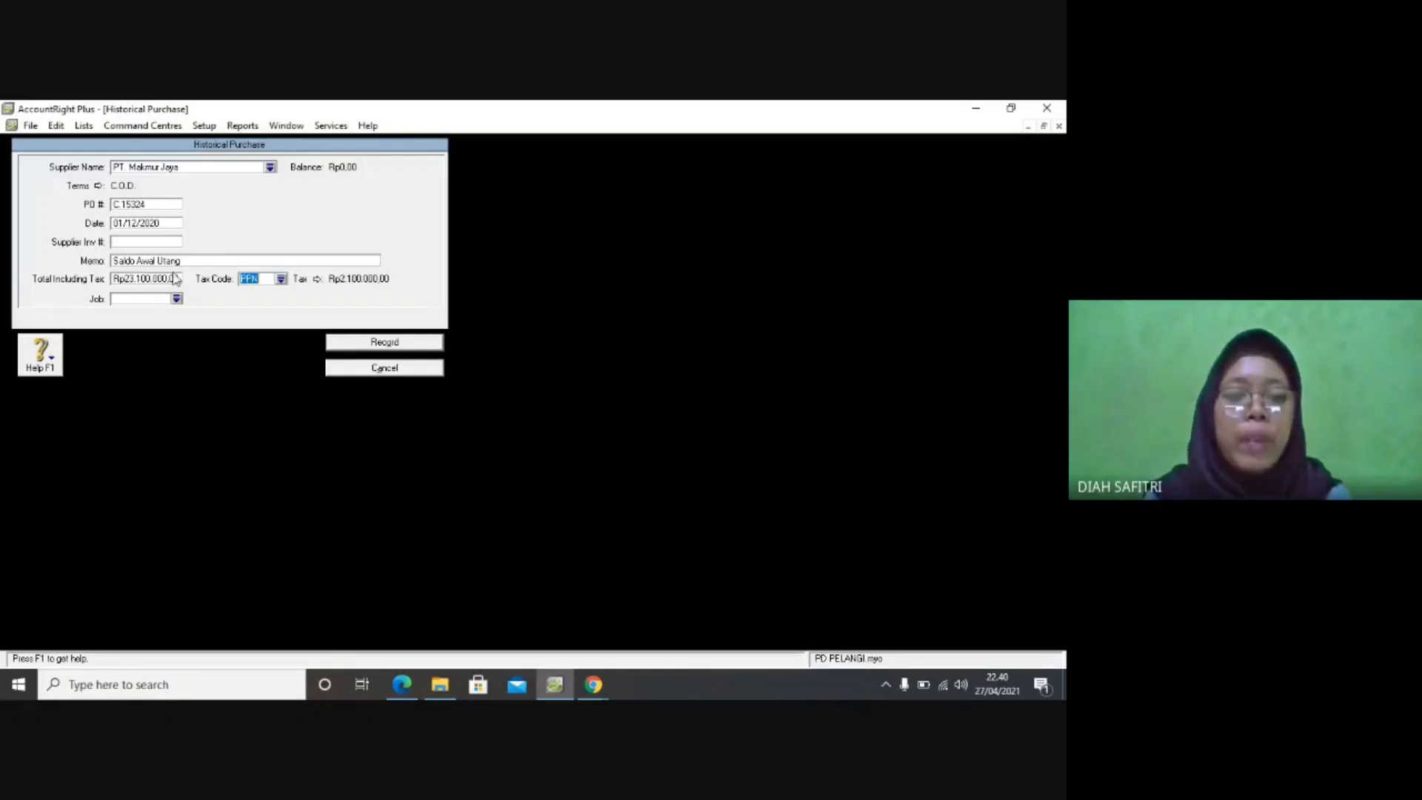
Change the purchase's tax code to N-T (Tidak Kena Pajak) and record the PT. Makmur Jaya purchase.
left_click(281, 278)
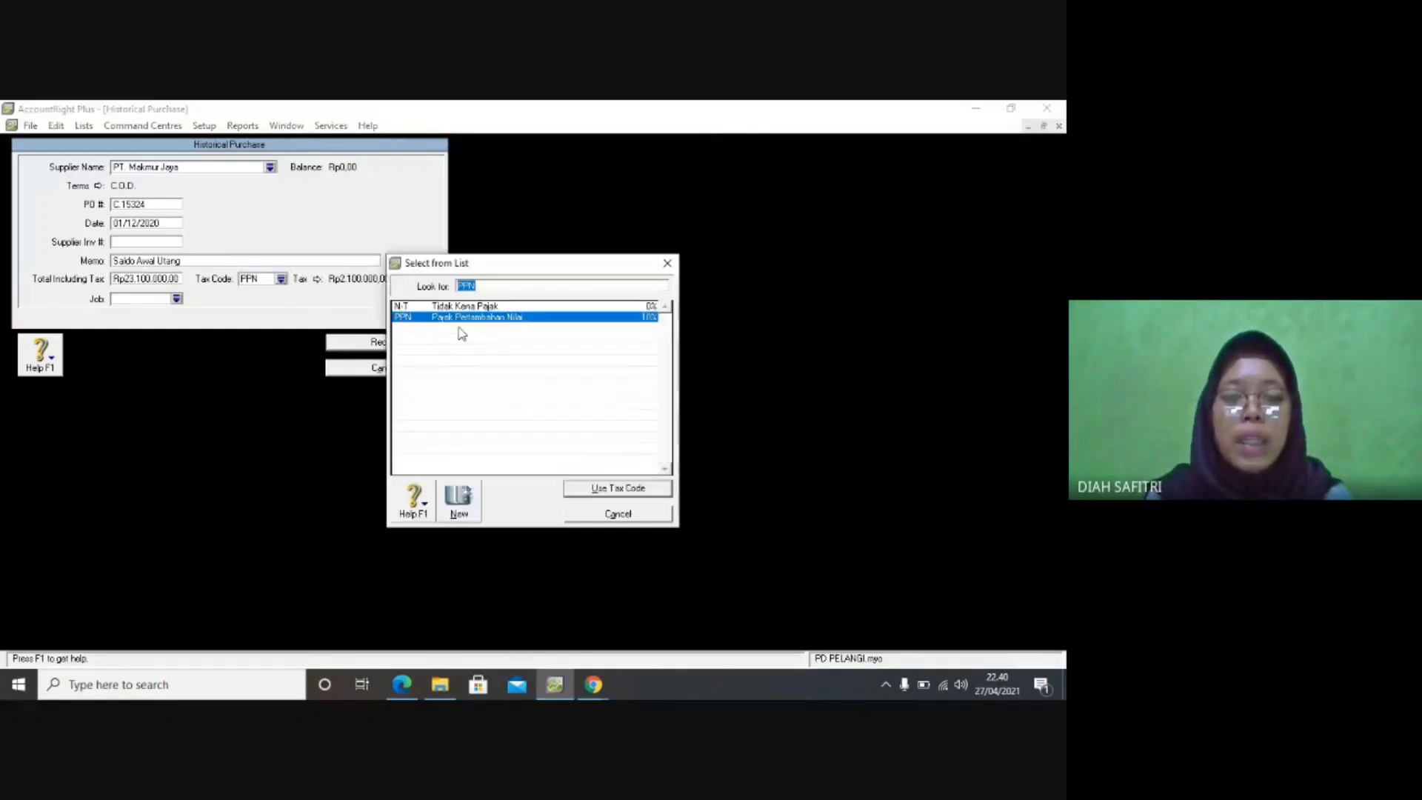
left_click(485, 307)
left_click(626, 488)
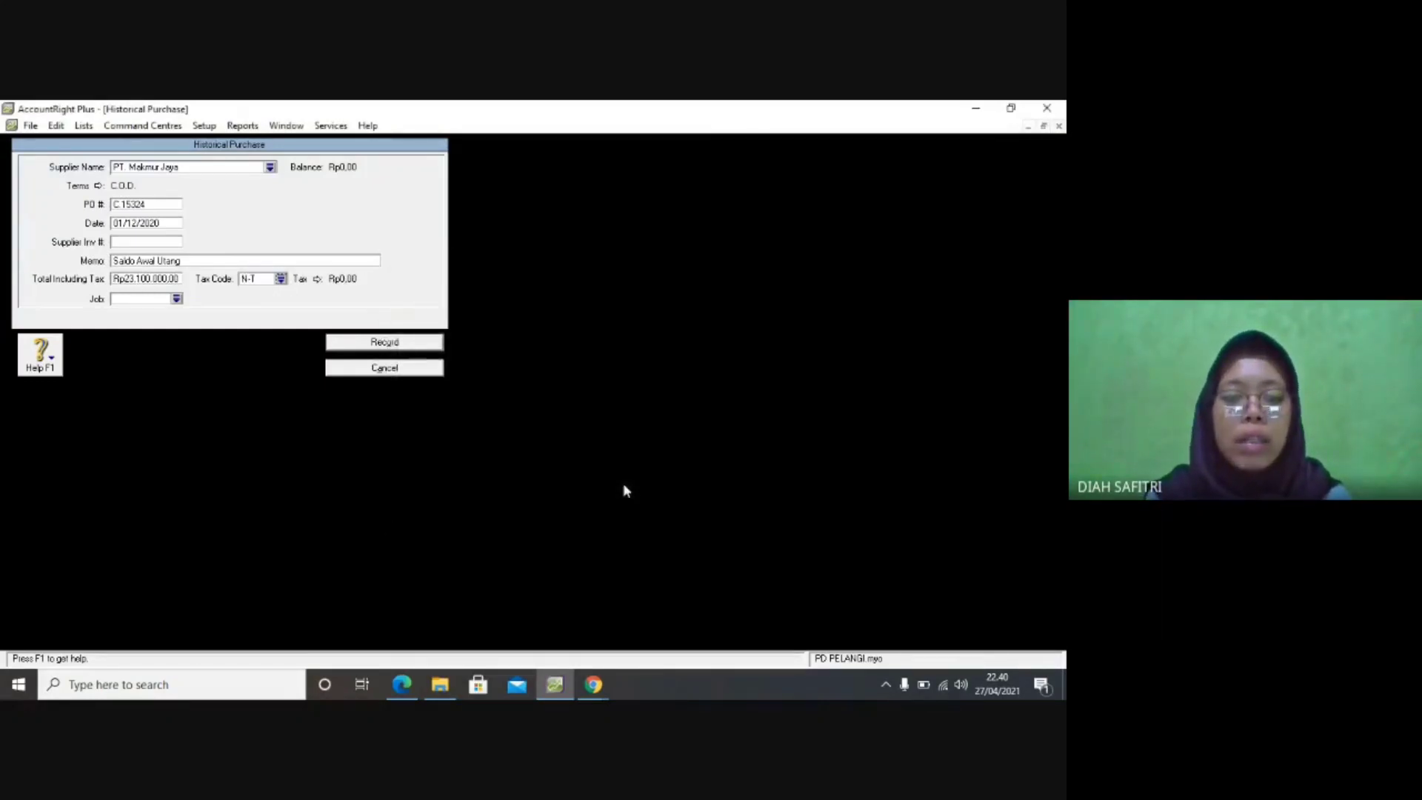
left_click(385, 342)
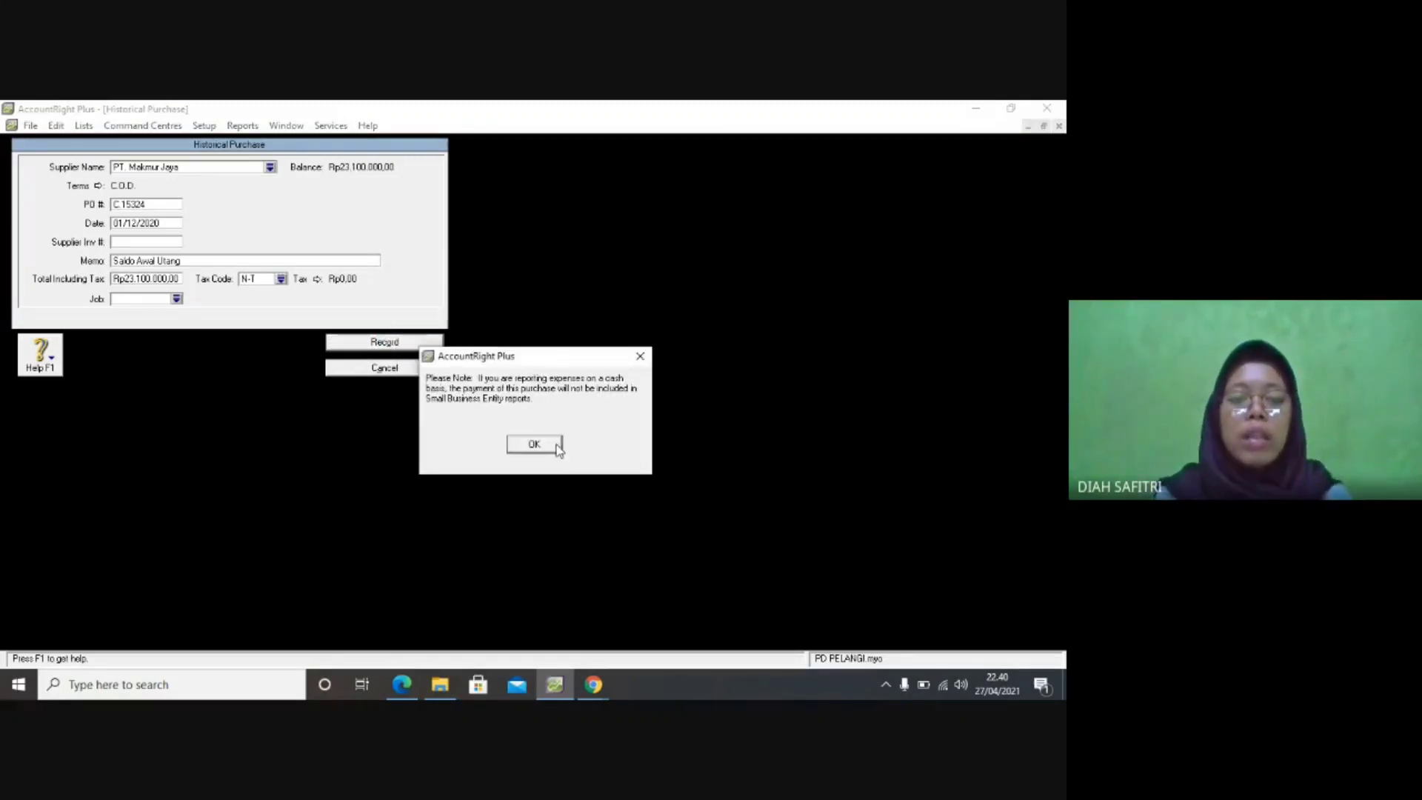
left_click(535, 445)
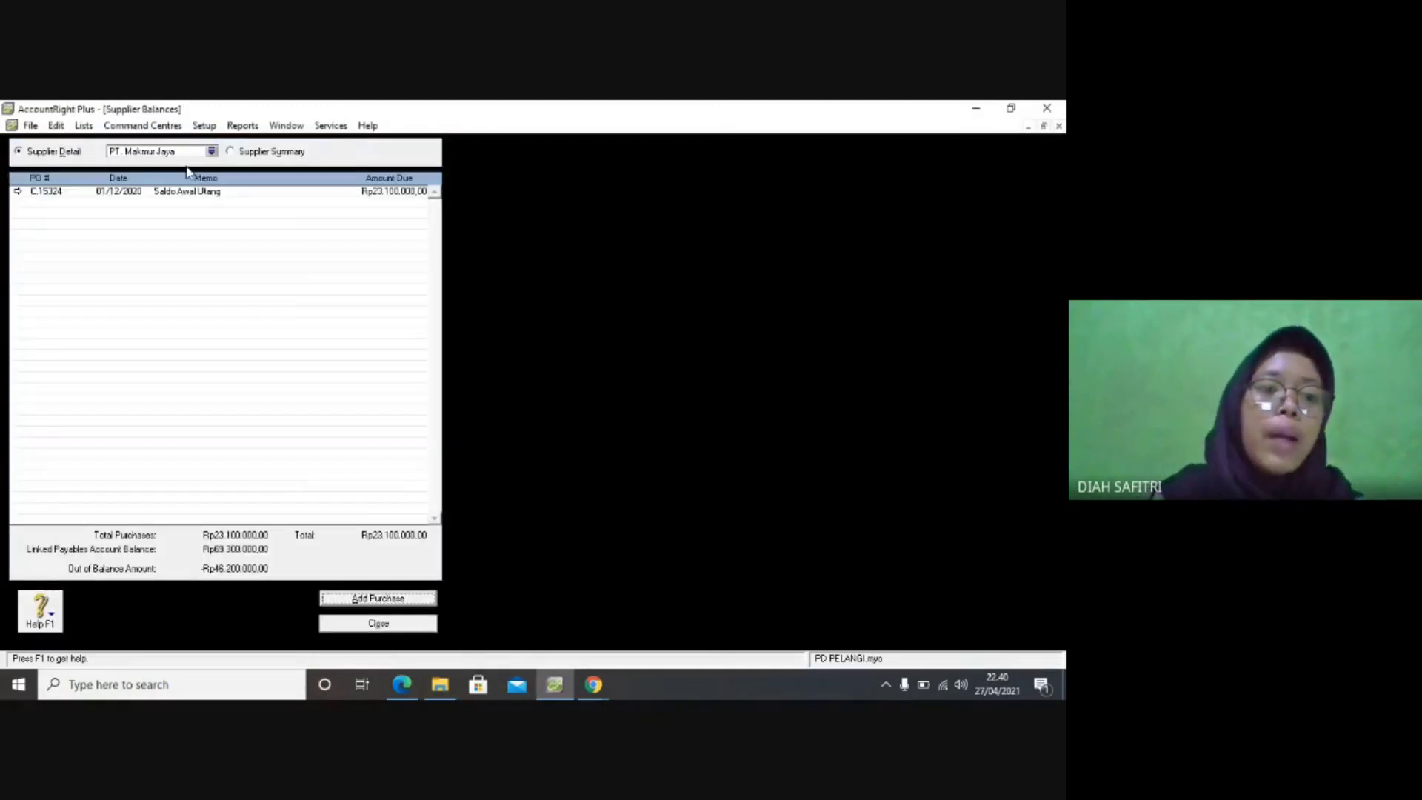
Check the summary of all supplier balances against the linked payables account and close the supplier balances.
left_click(231, 151)
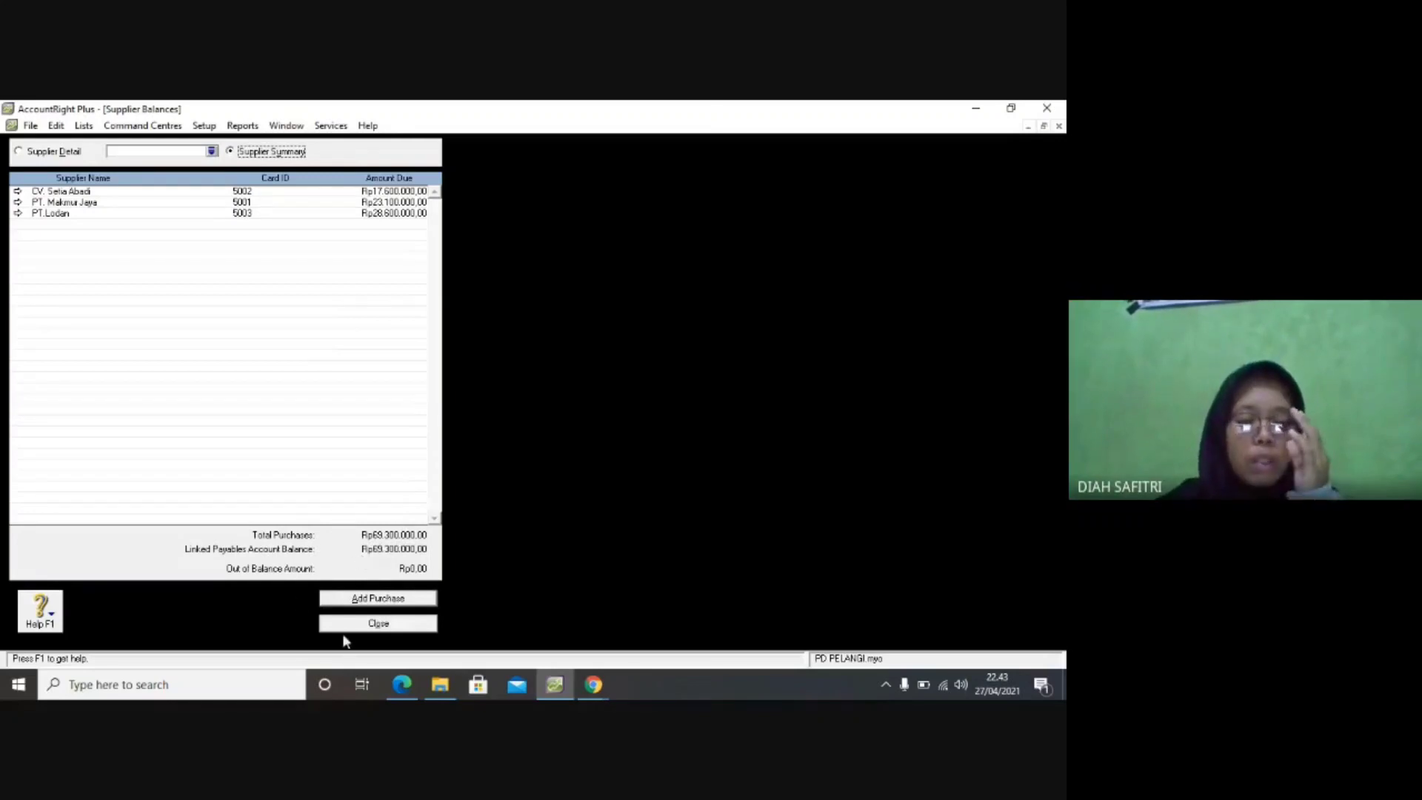
left_click(363, 624)
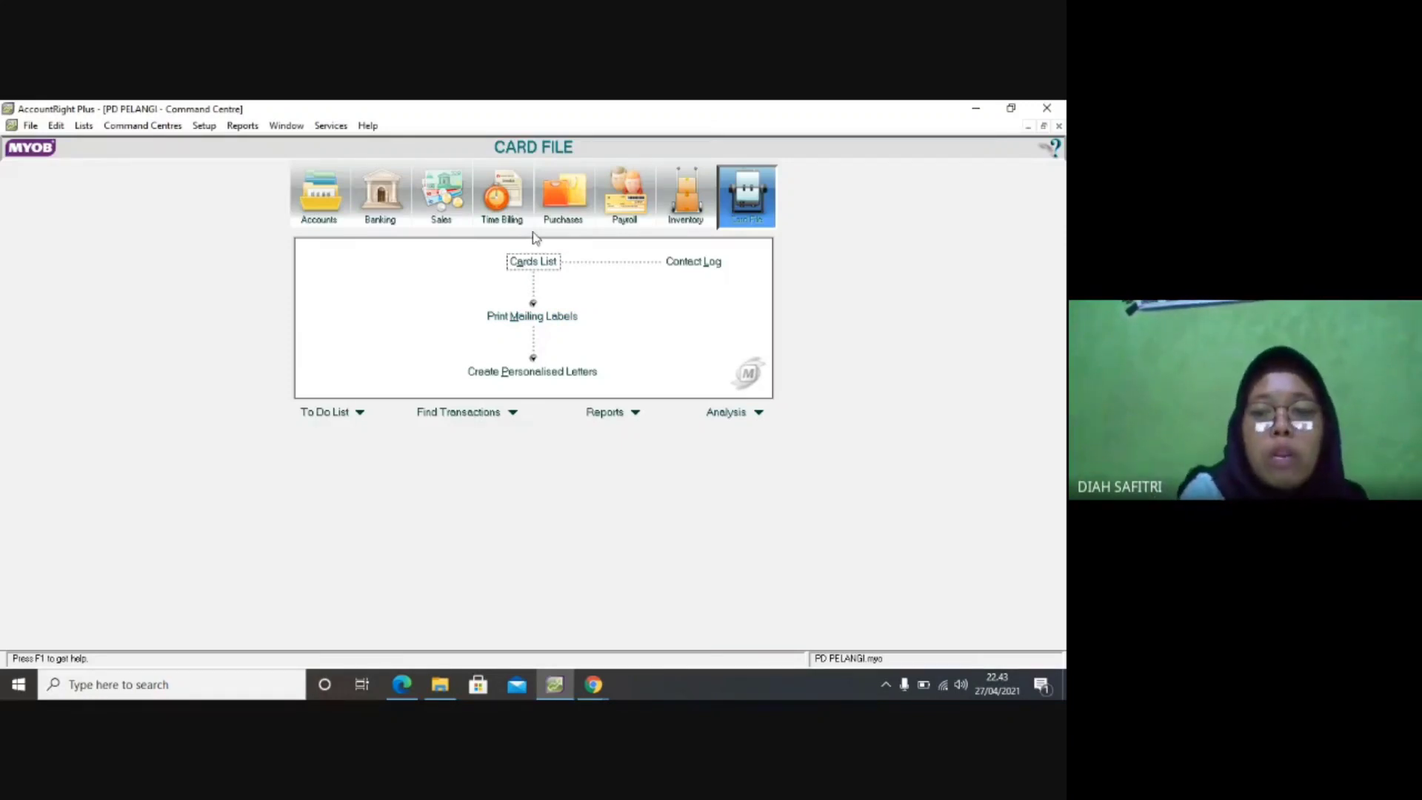
Create a new item in the inventory items list with item number 1230P, consulting the PDF's merchandise inventory table for the code.
left_click(685, 185)
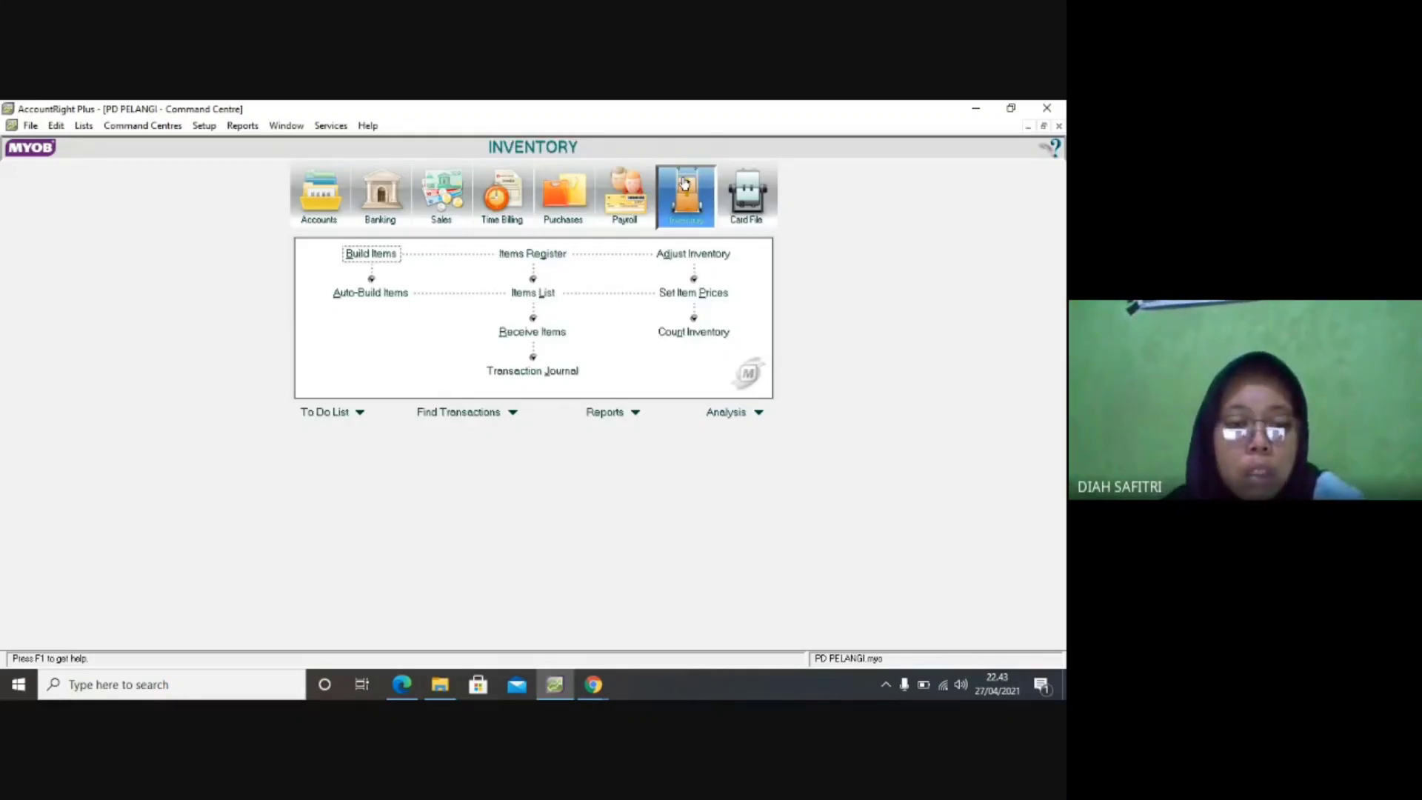
left_click(533, 295)
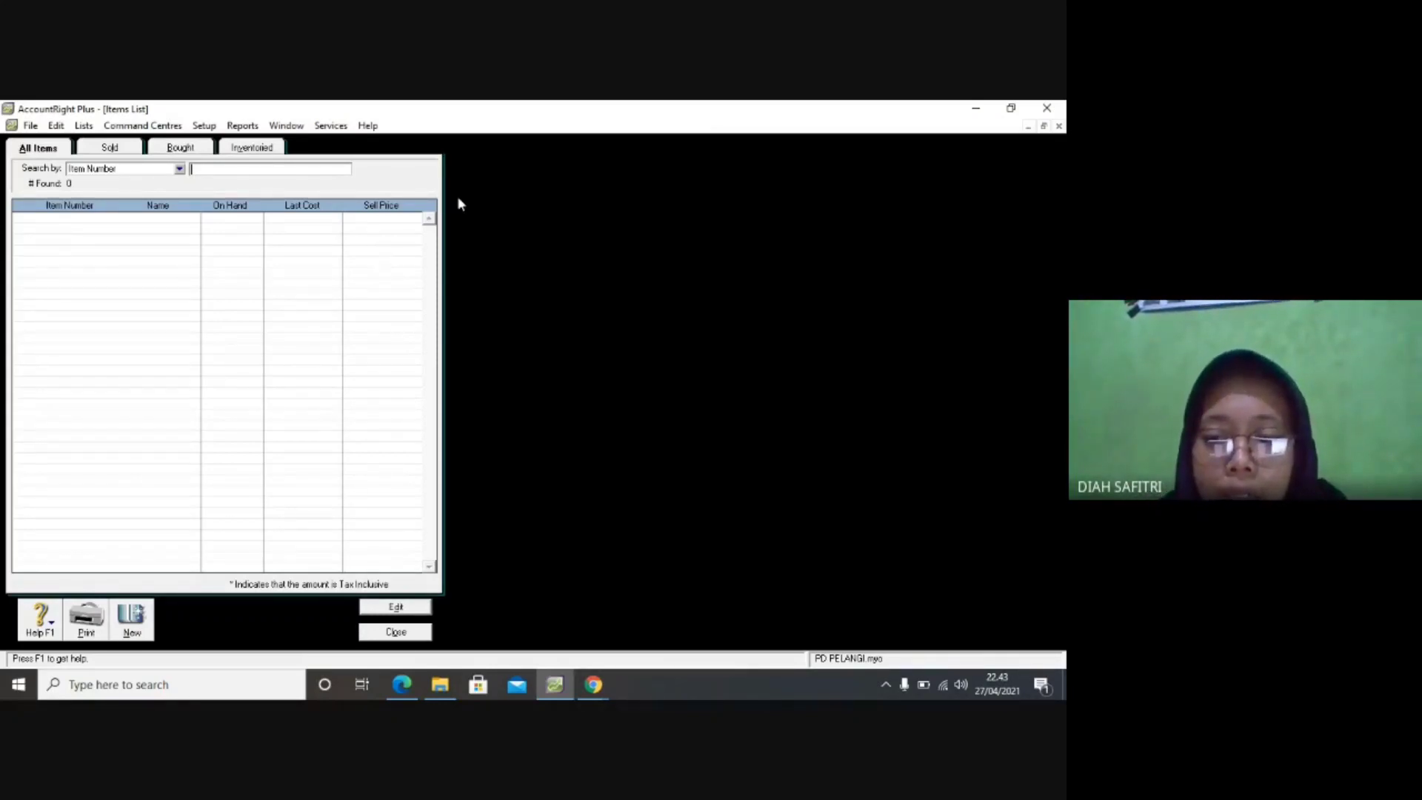
left_click(128, 641)
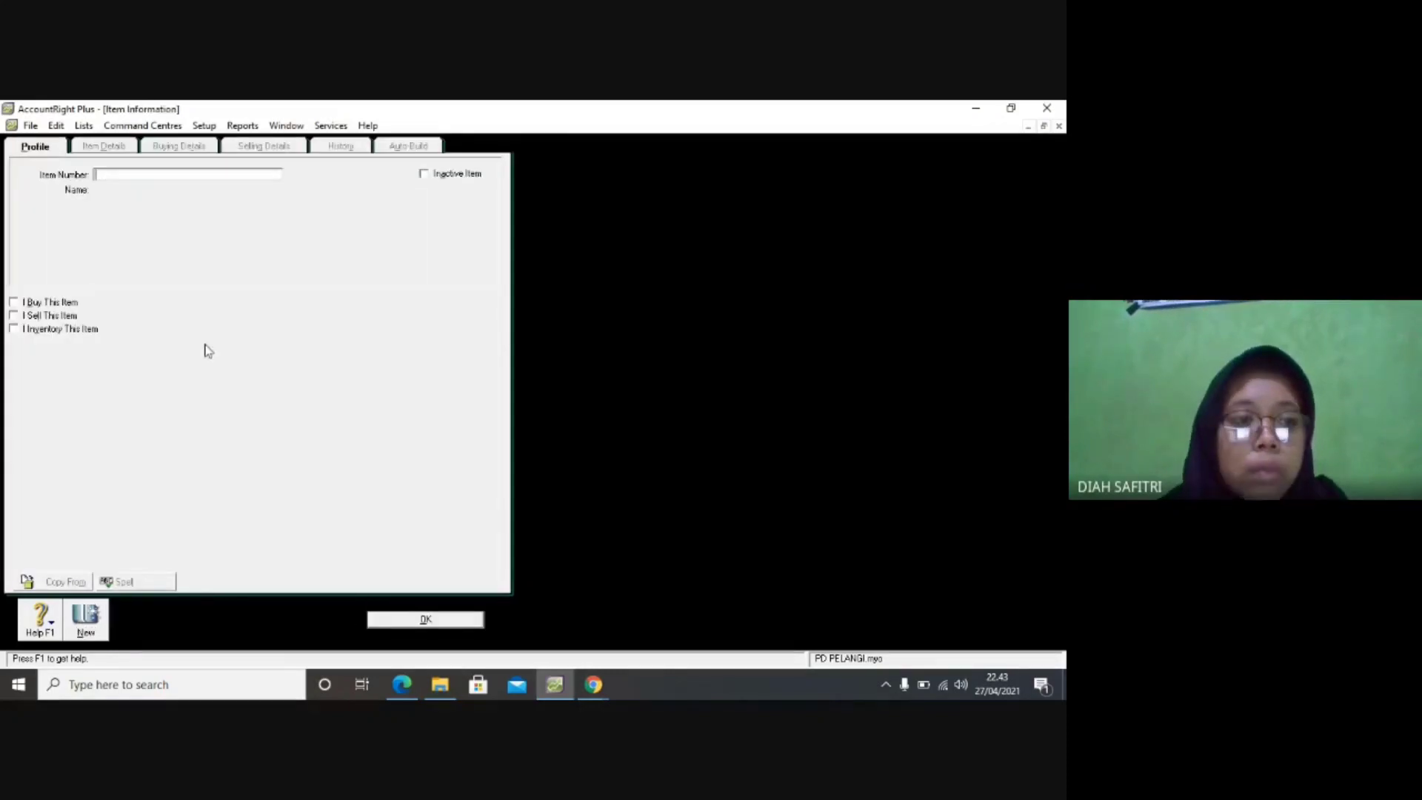
left_click(401, 684)
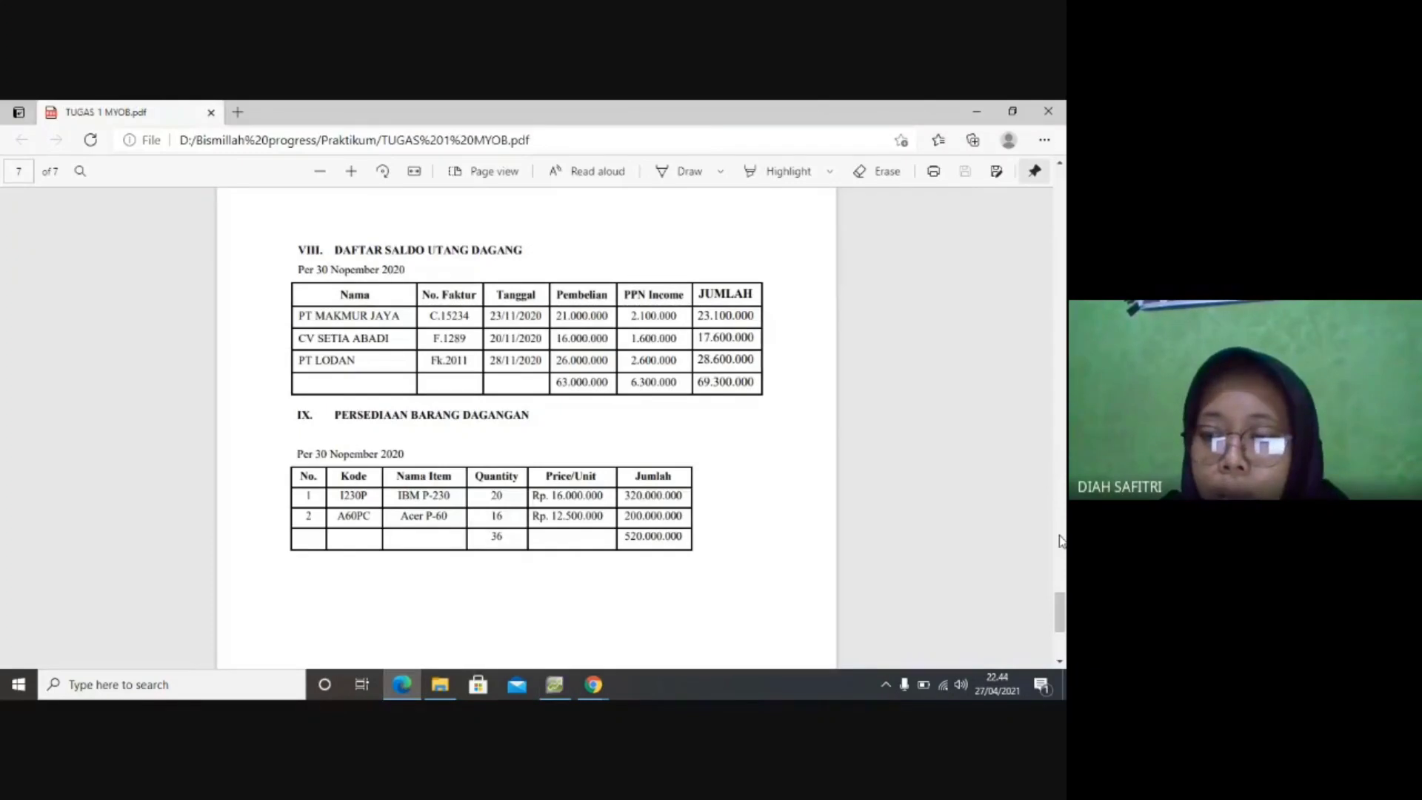
scroll(1059, 616, "down", 1)
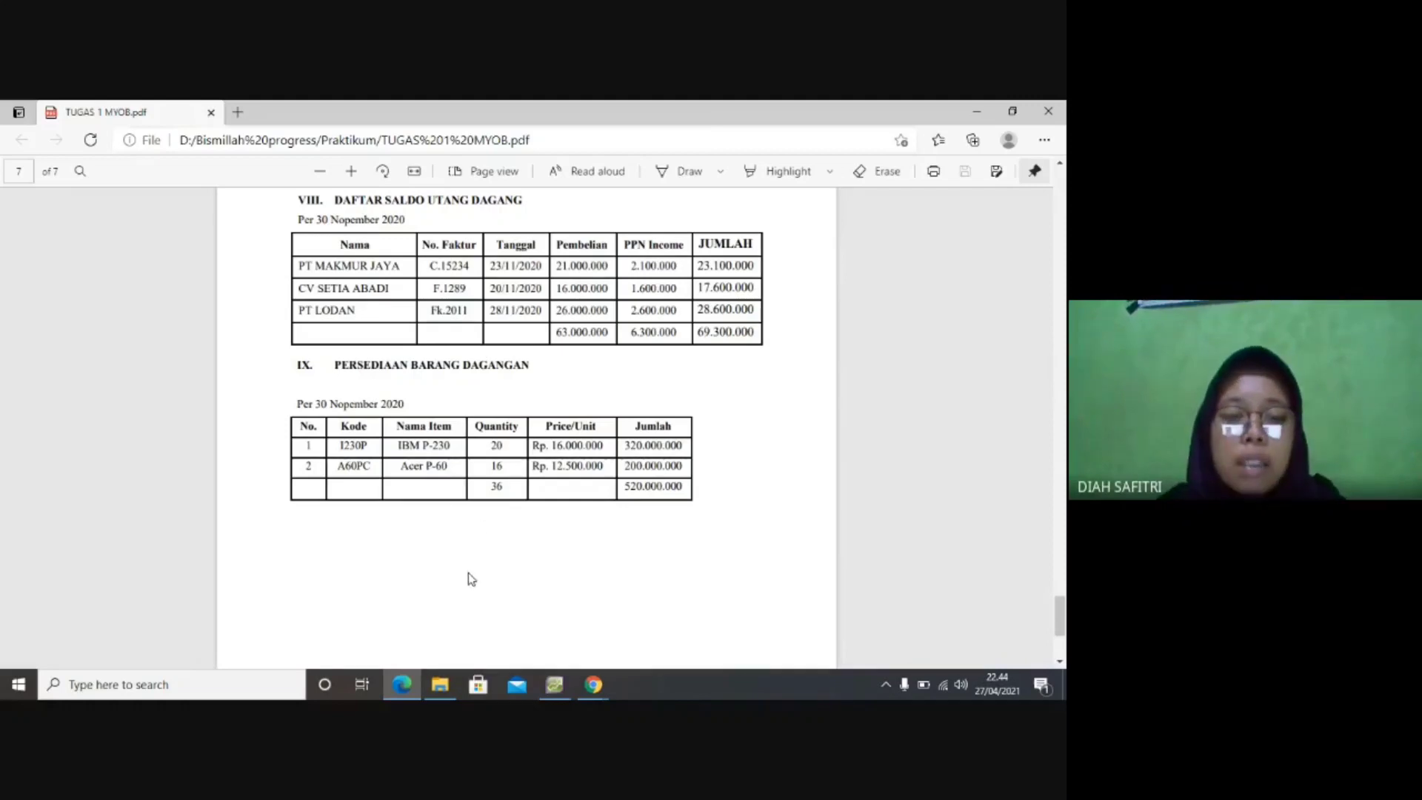
left_click(555, 684)
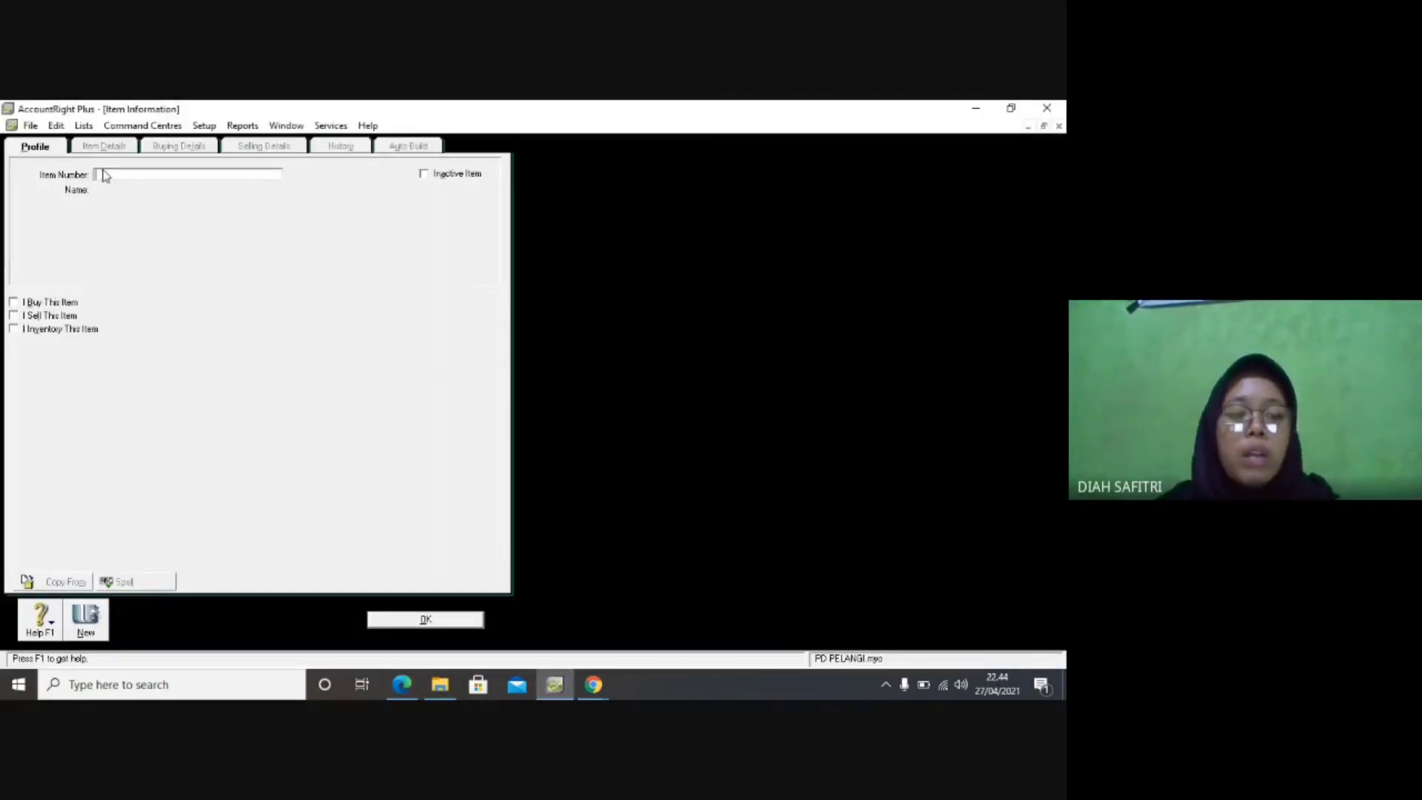
type("123")
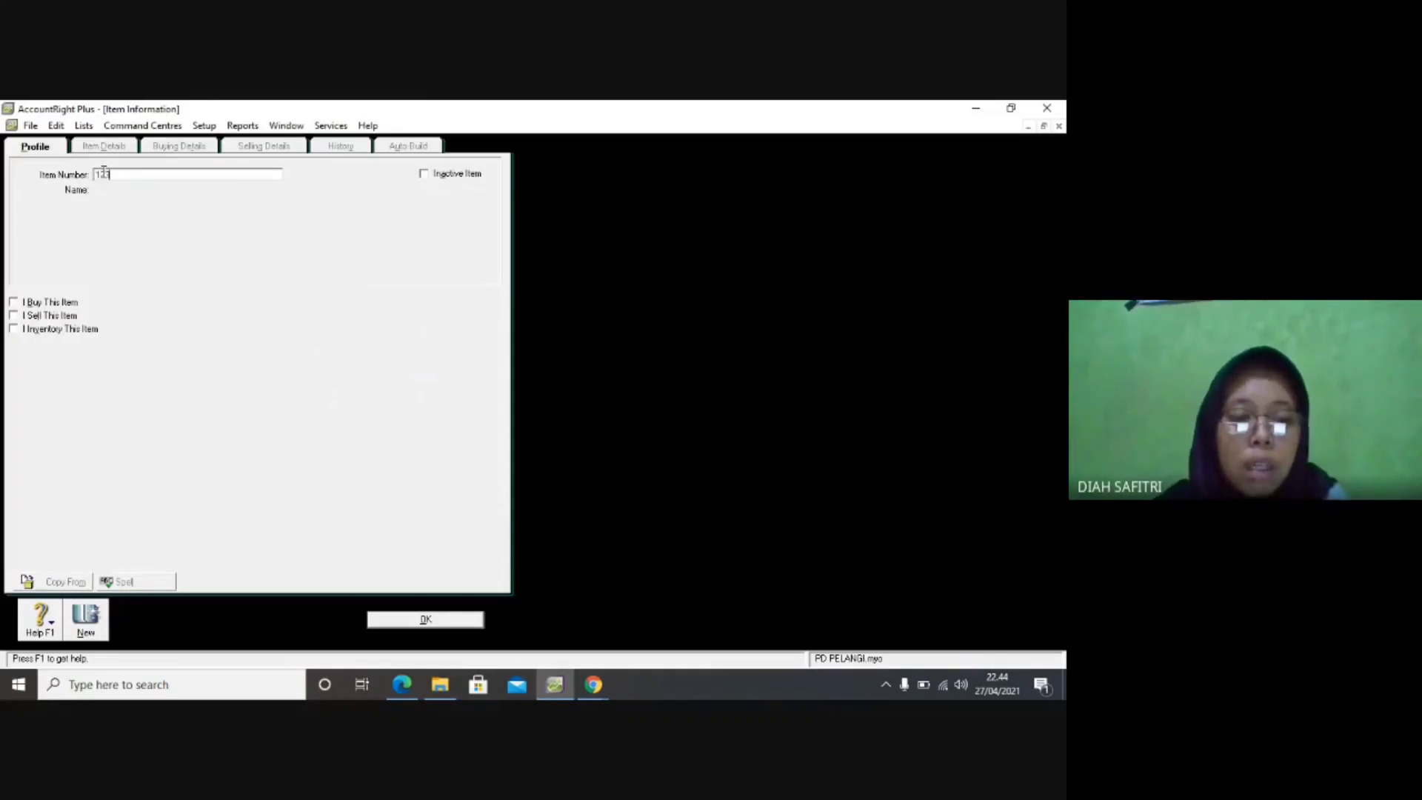
left_click(400, 684)
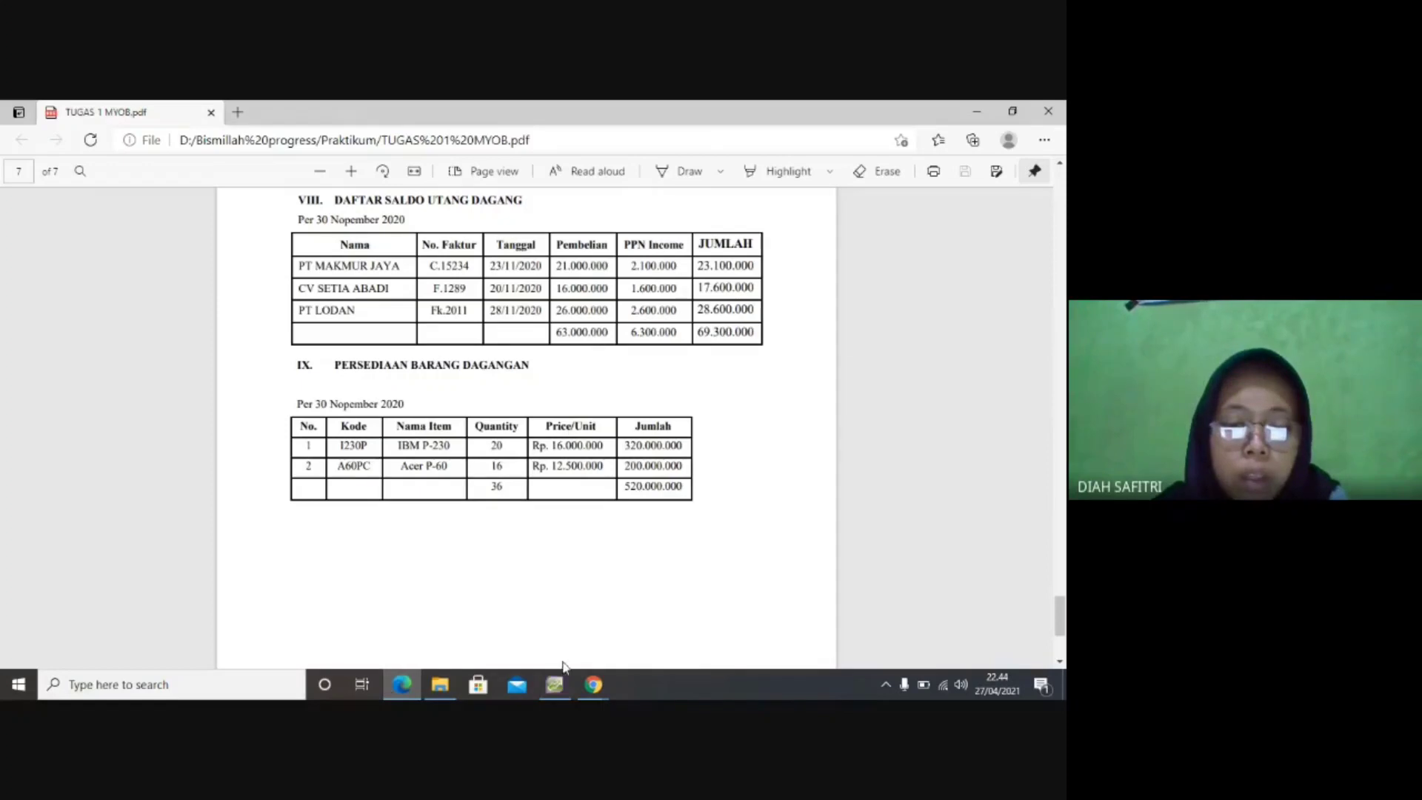
left_click(554, 685)
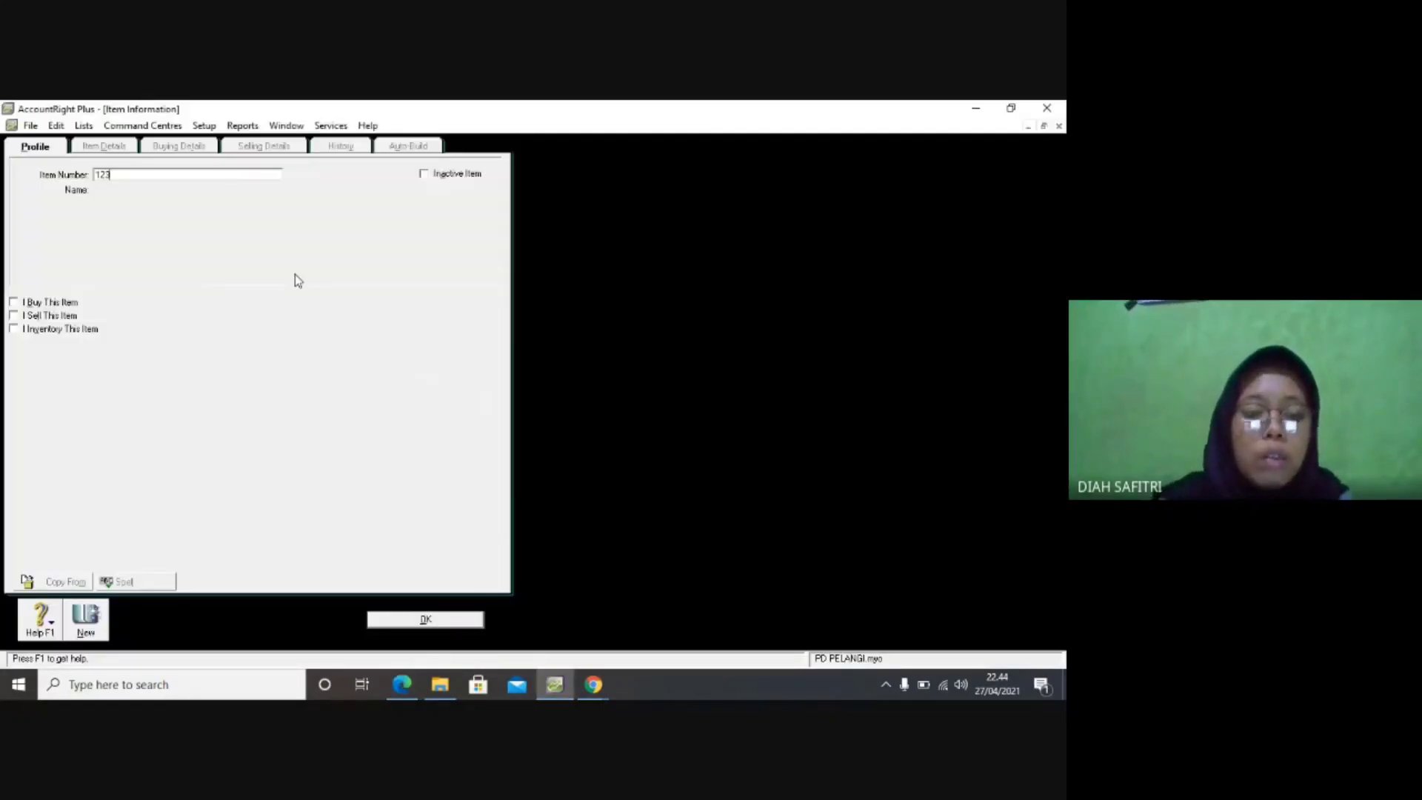
type("0P")
key("Tab")
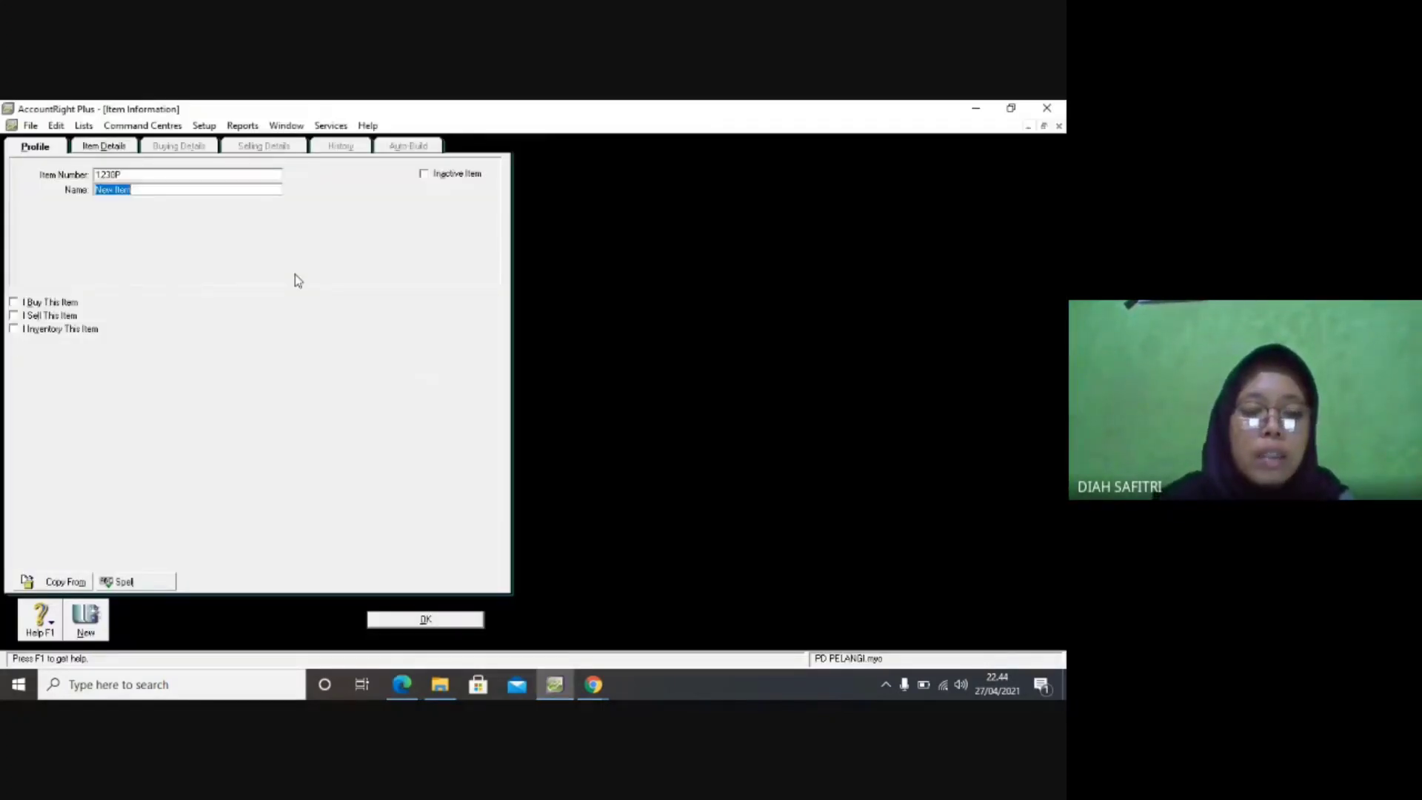
Replace the new item's default name with "IBM P-230", as listed in the PDF's inventory table.
key("BackSpace")
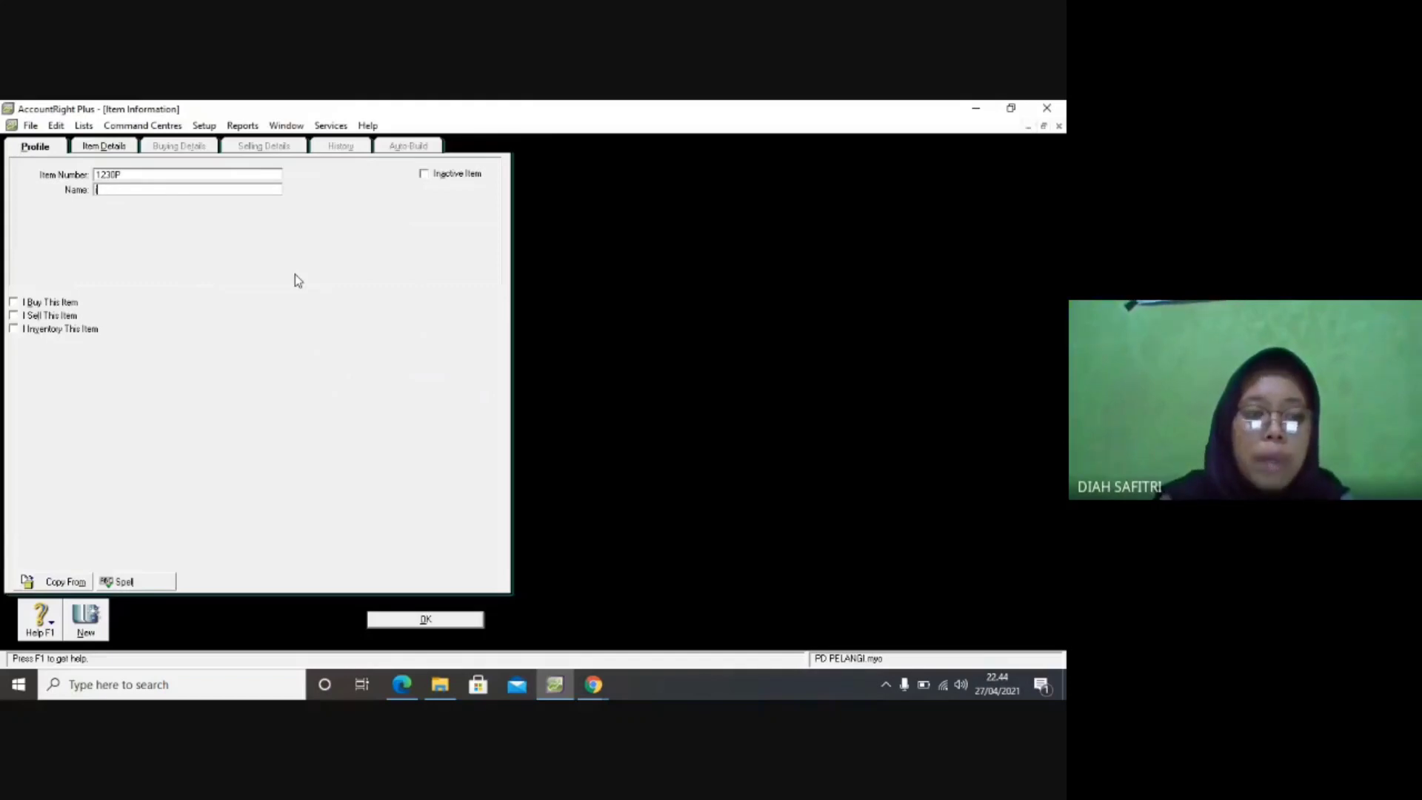
type("IBM")
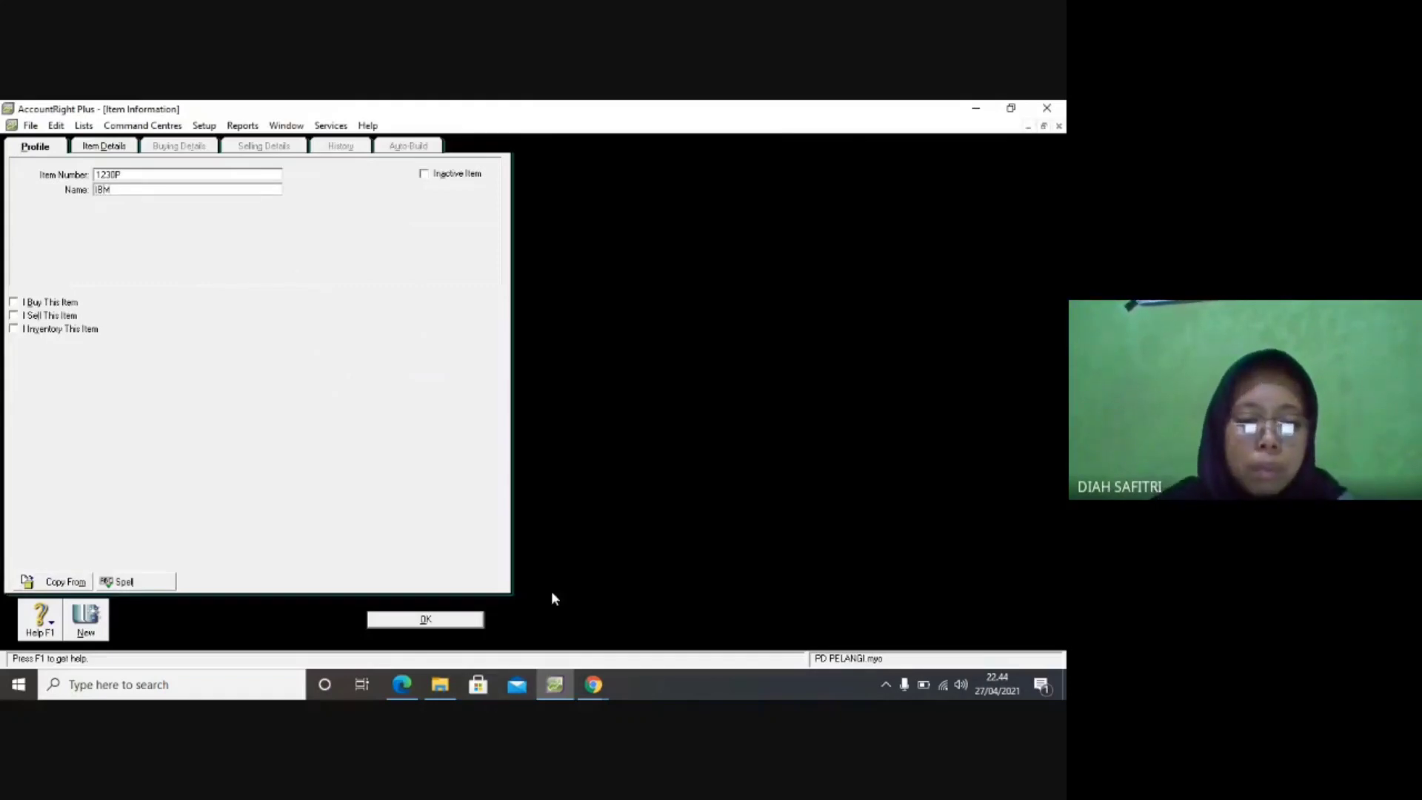
left_click(403, 692)
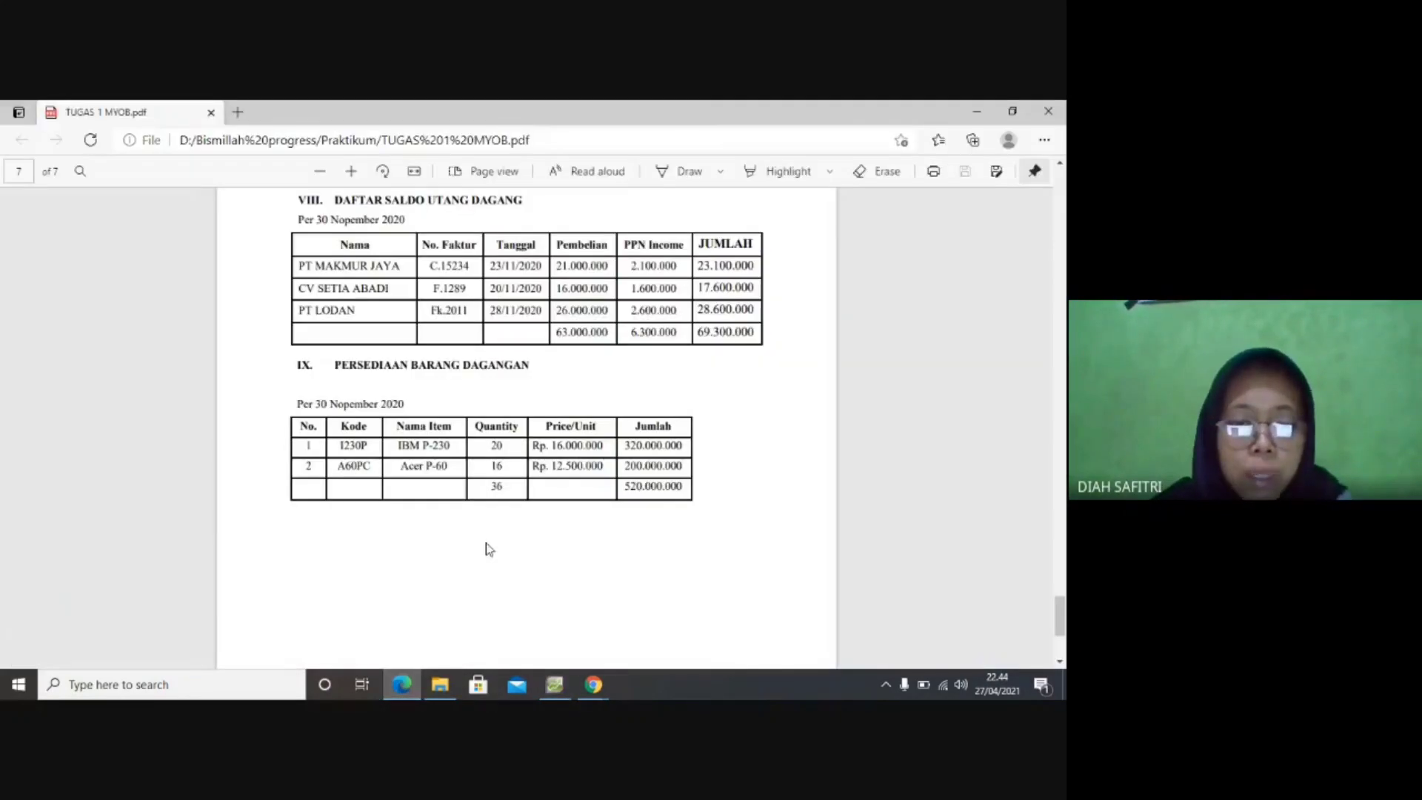
left_click(555, 690)
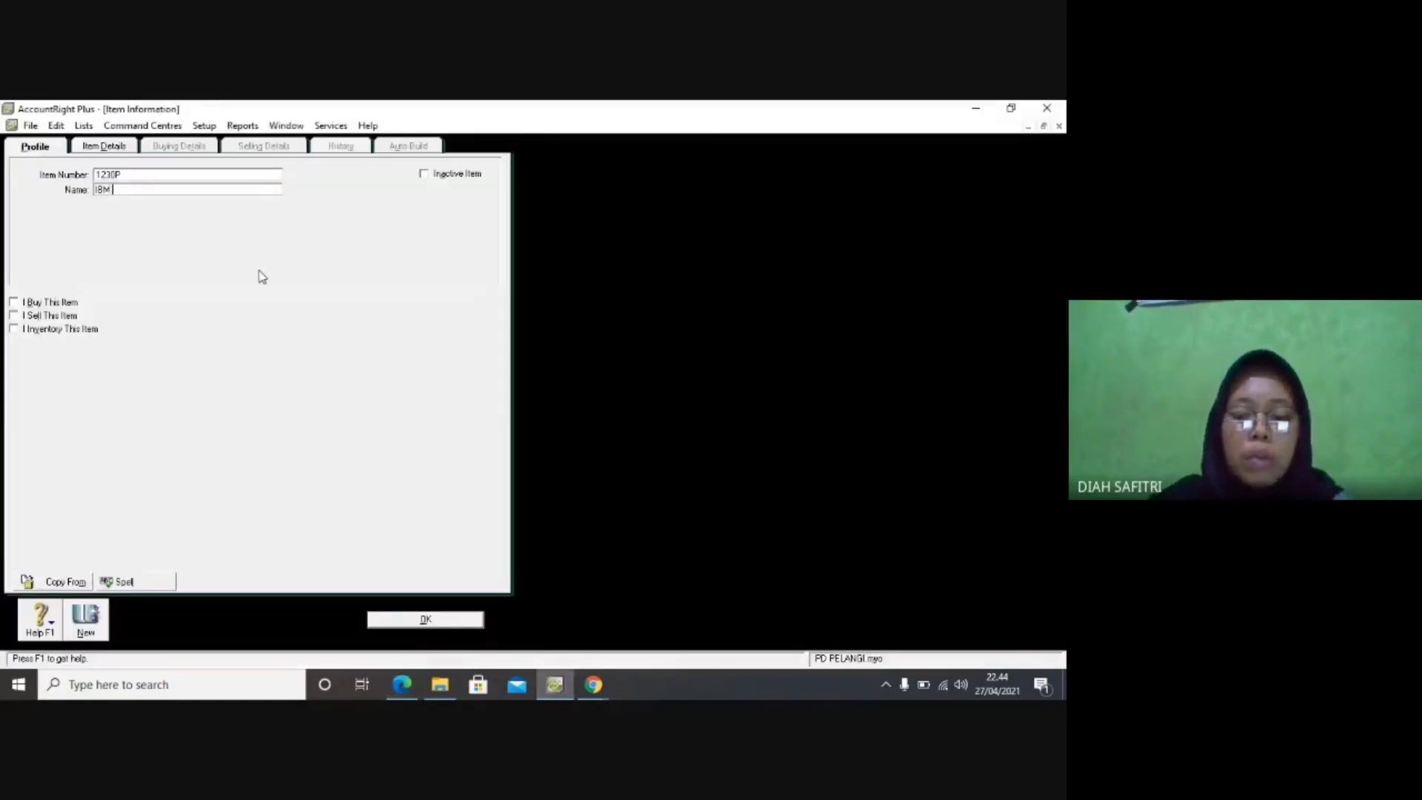
type("P-230")
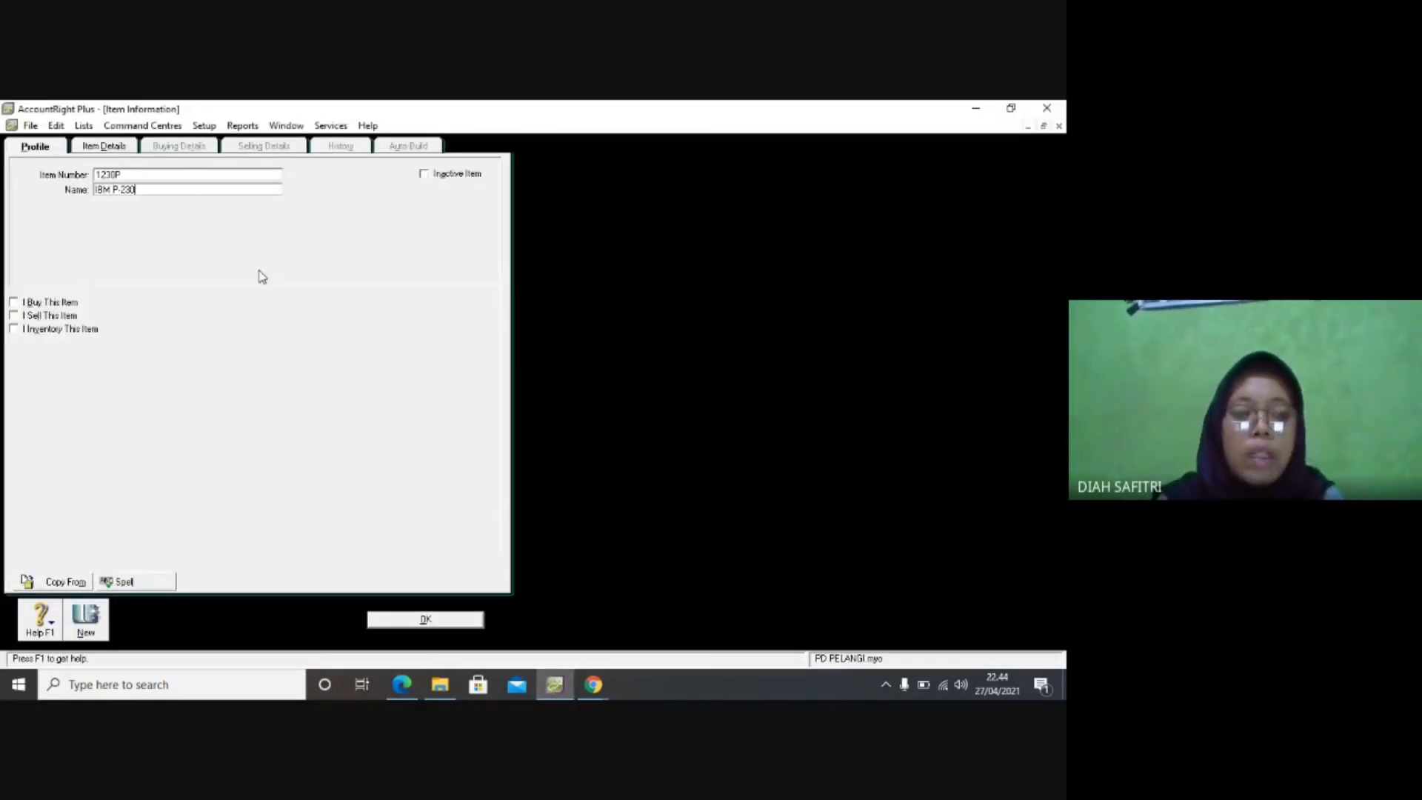
Mark item IBM P-230 as bought, sold and inventoried.
left_click(14, 303)
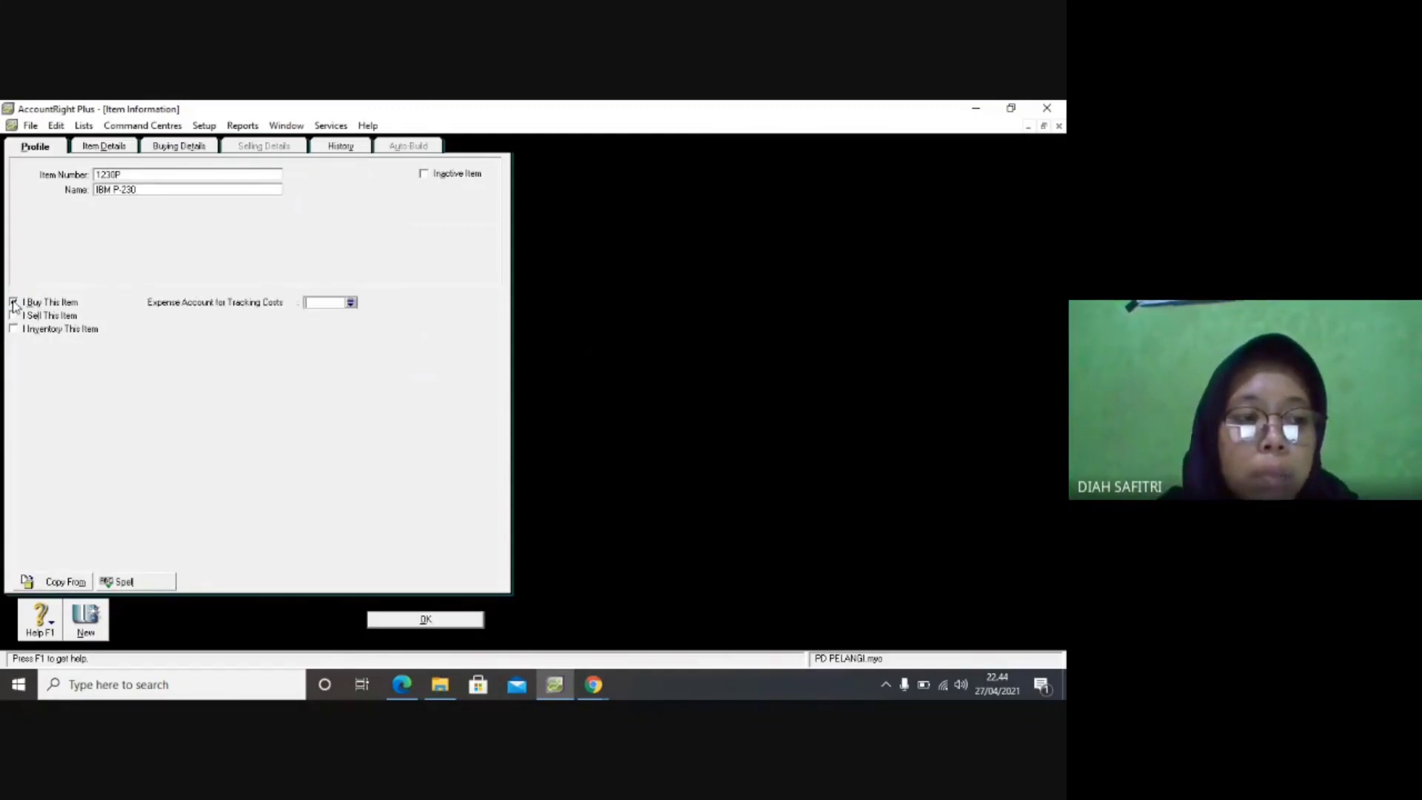
left_click(13, 316)
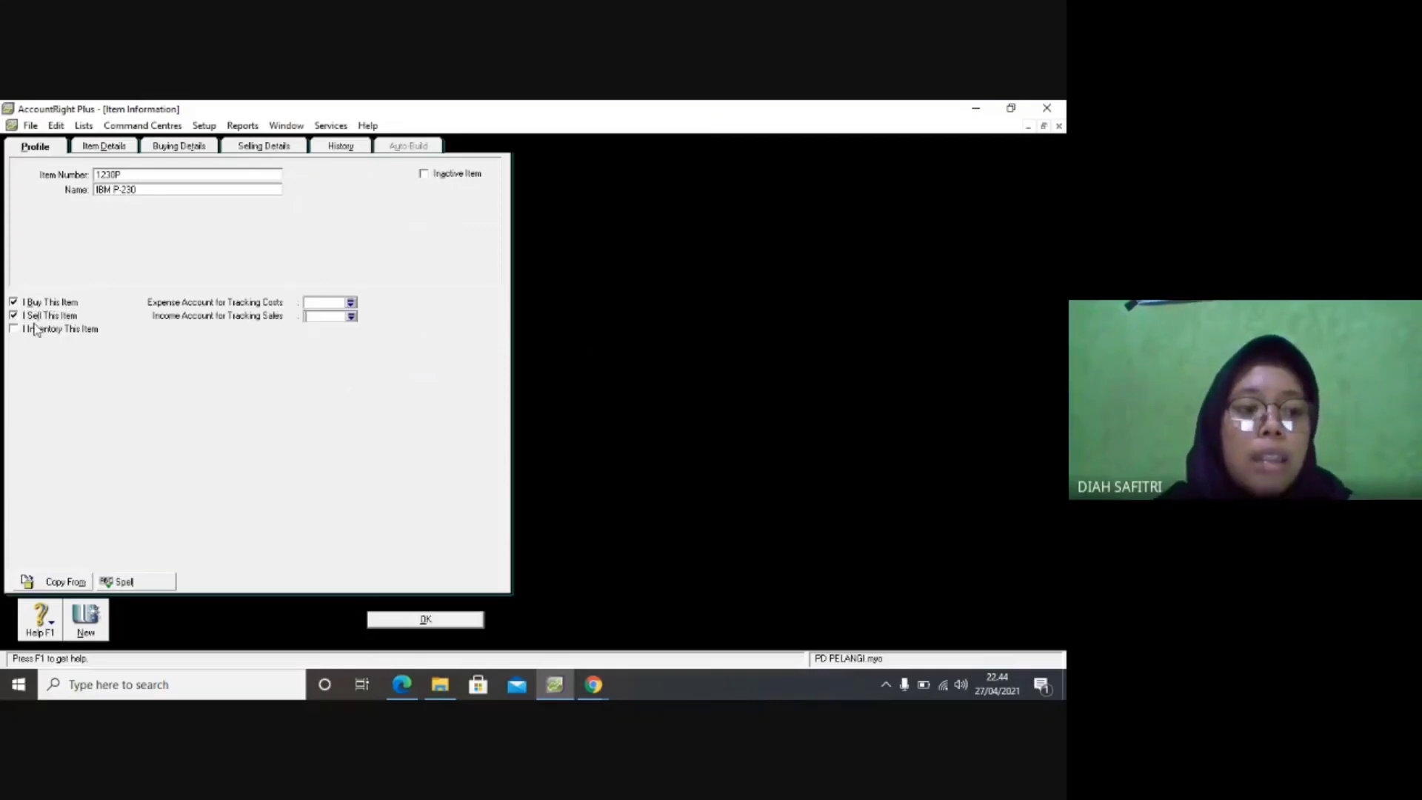
left_click(11, 332)
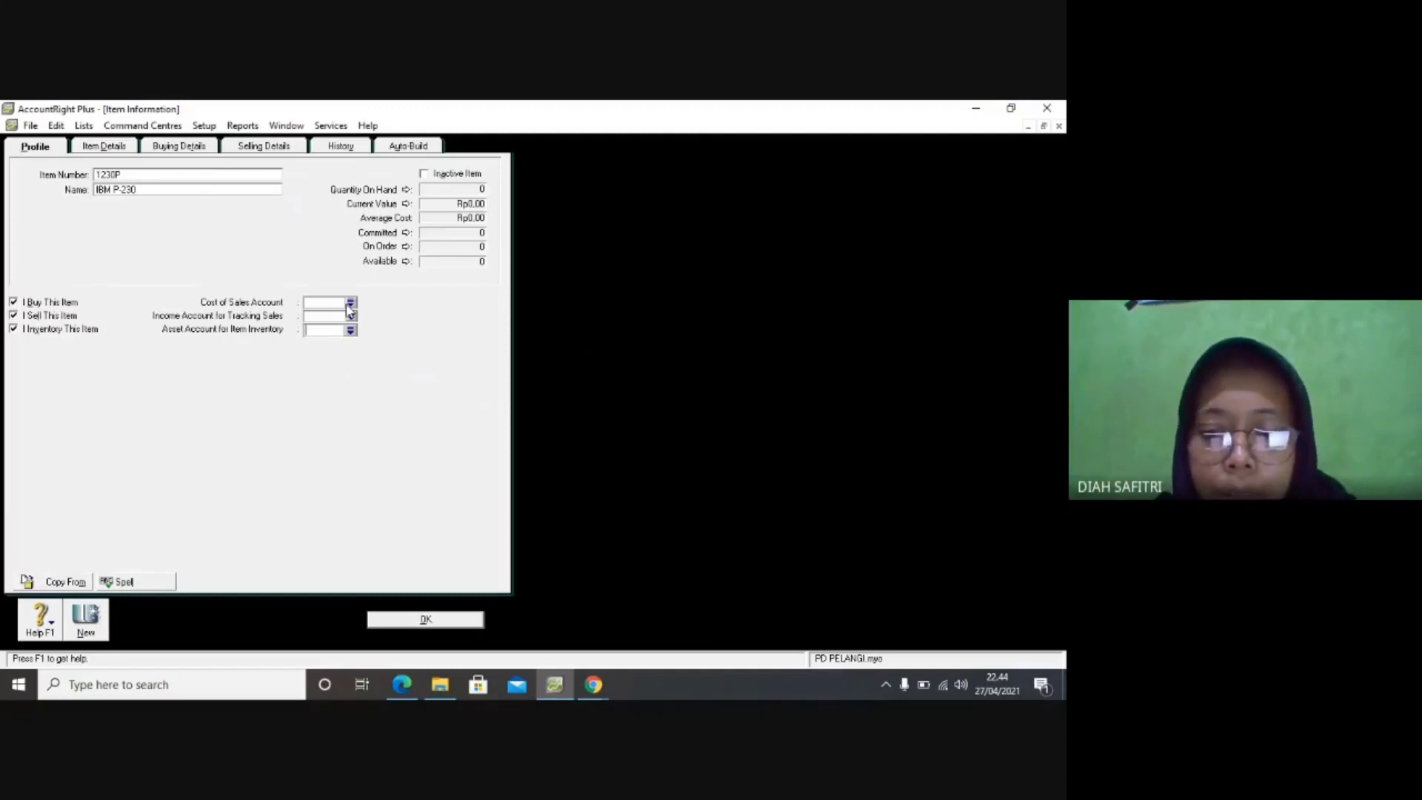
Set the item's cost of sales account to 5-1100 Cost Of Goods Sold and its income account to 4-1100 Sales.
left_click(349, 304)
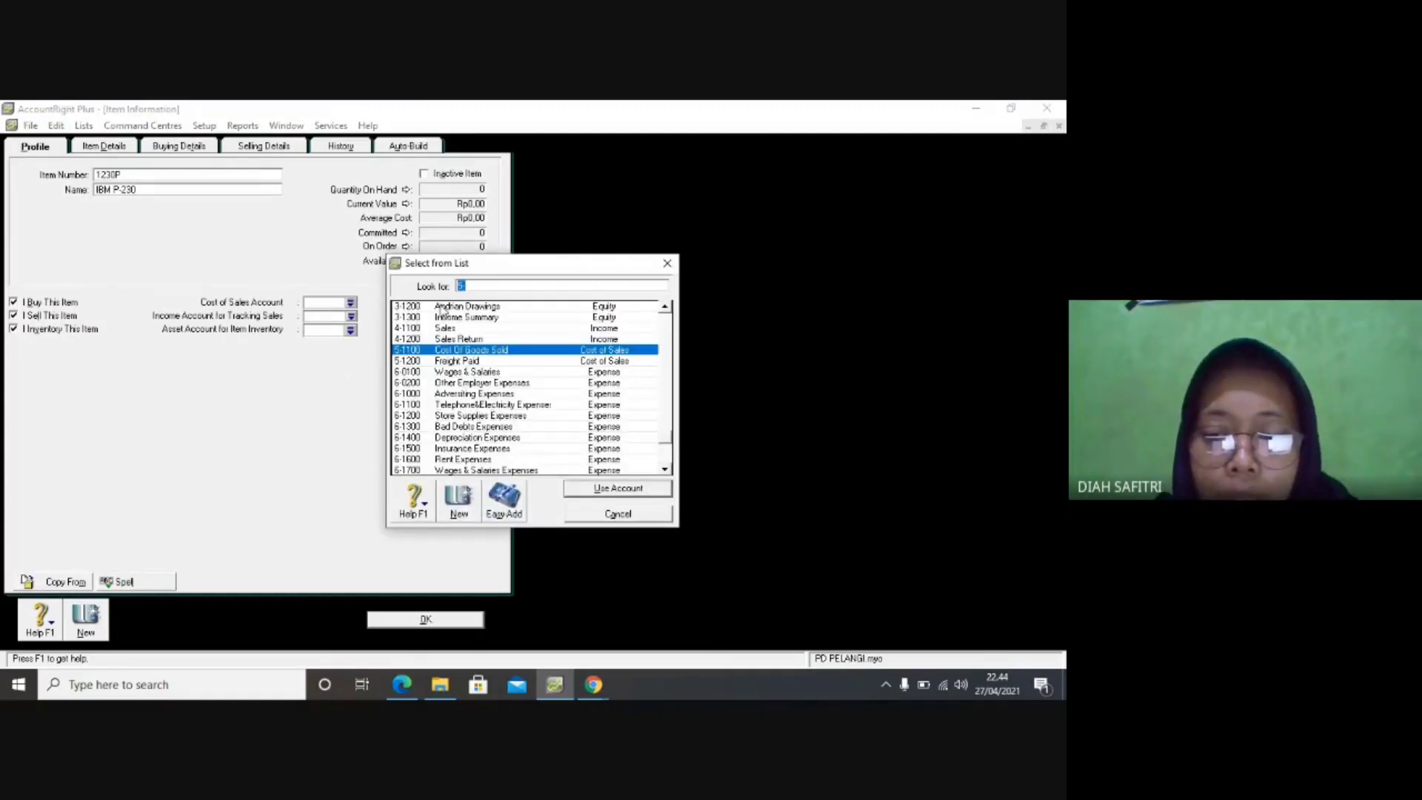
left_click(468, 355)
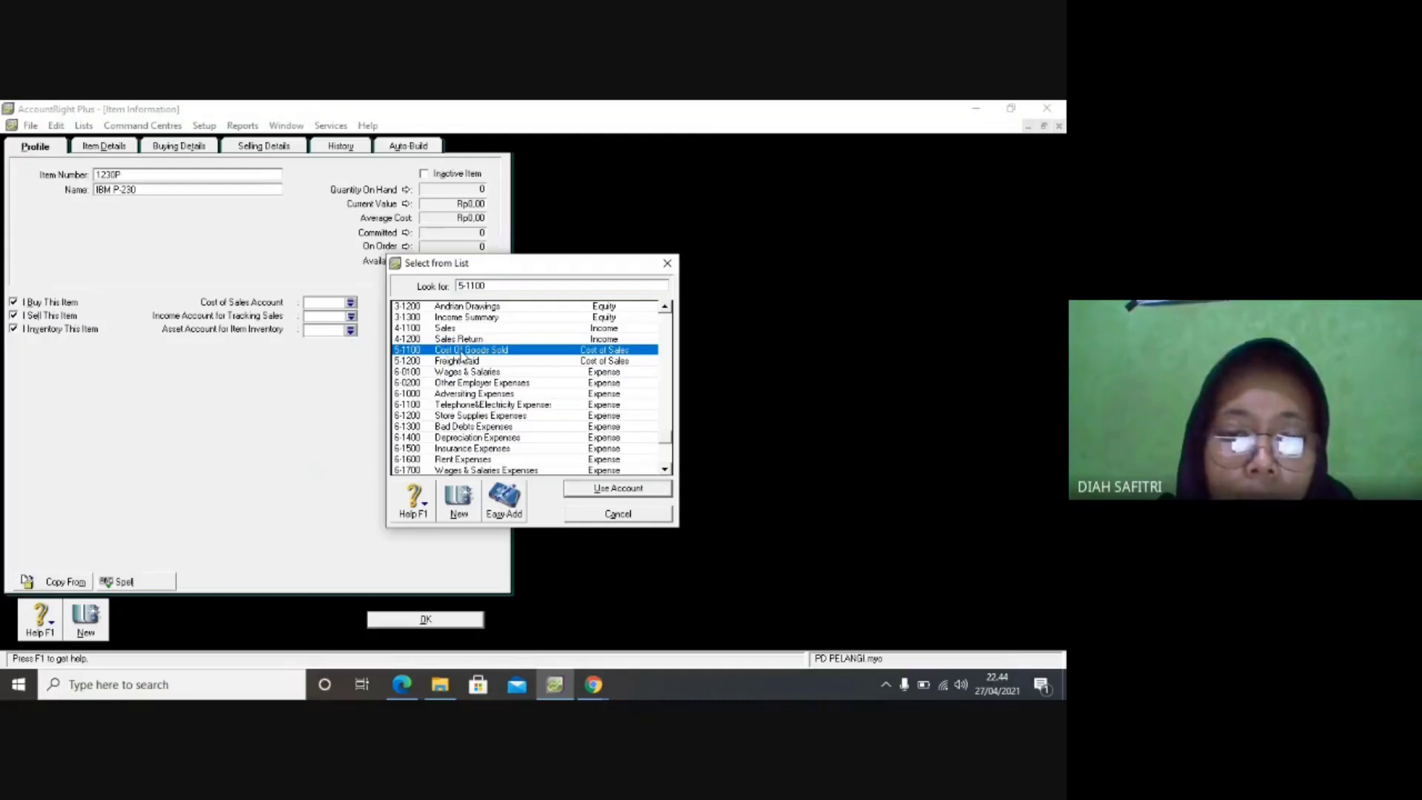
left_click(601, 489)
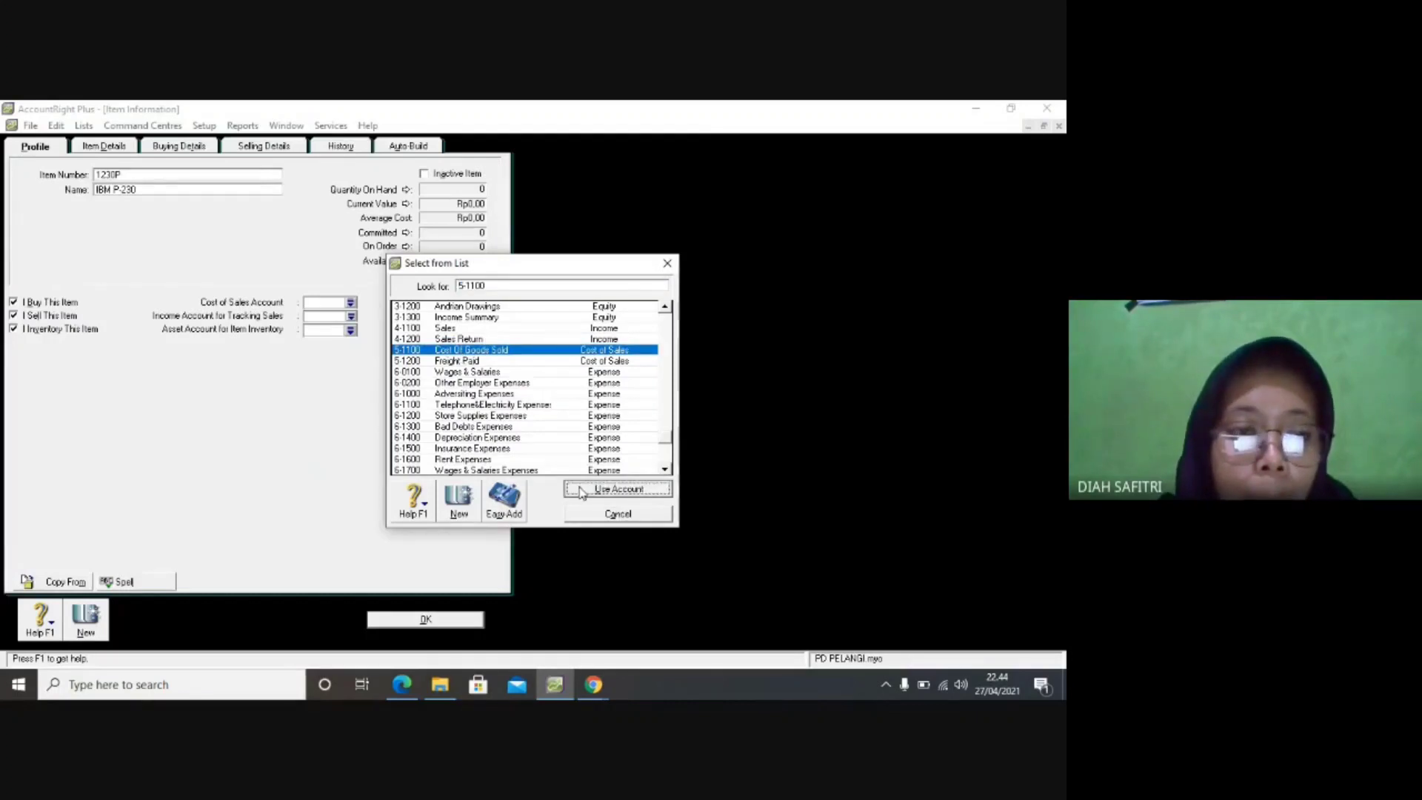
left_click(351, 317)
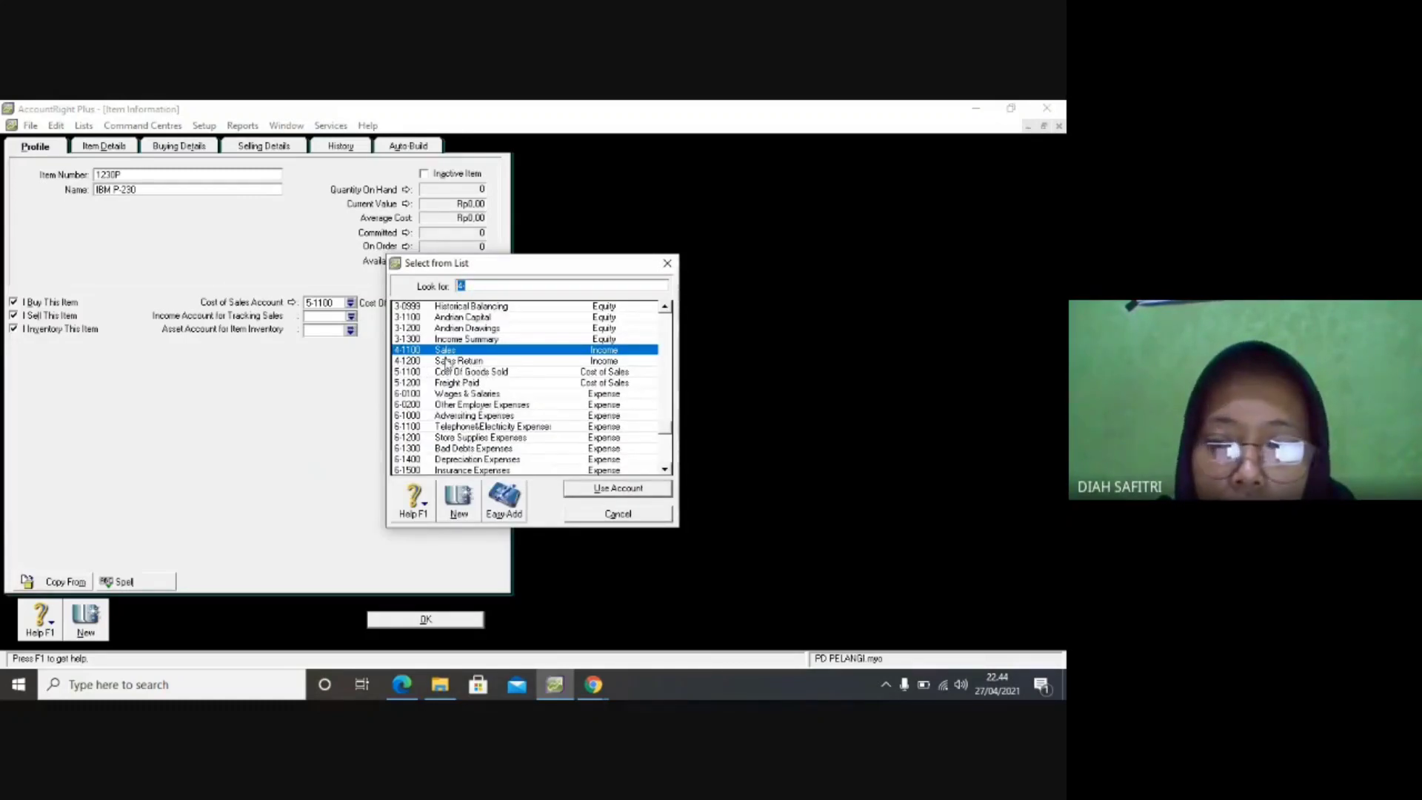
left_click(585, 489)
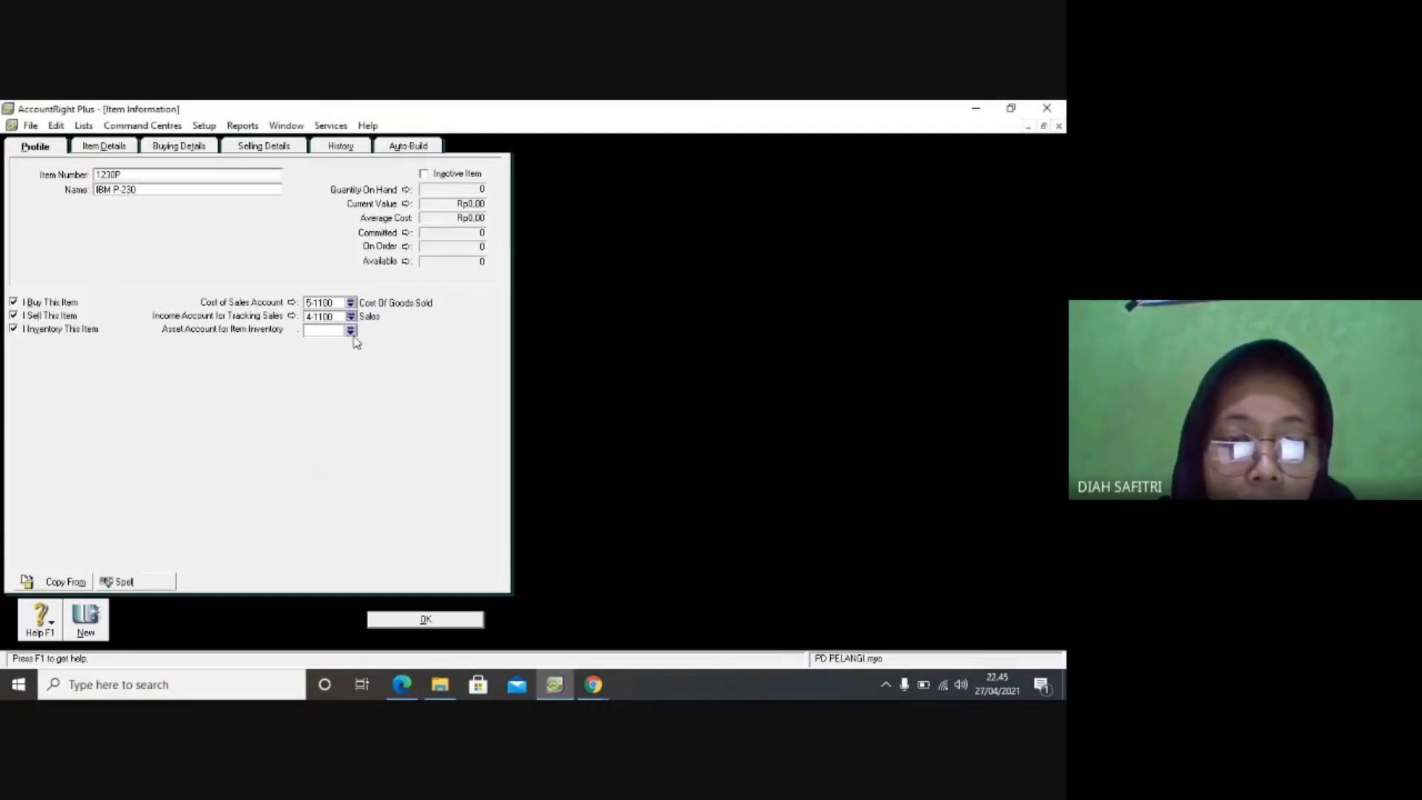
Assign 1-1500 Merchandise Inventory as the asset account for item IBM P-230.
left_click(350, 330)
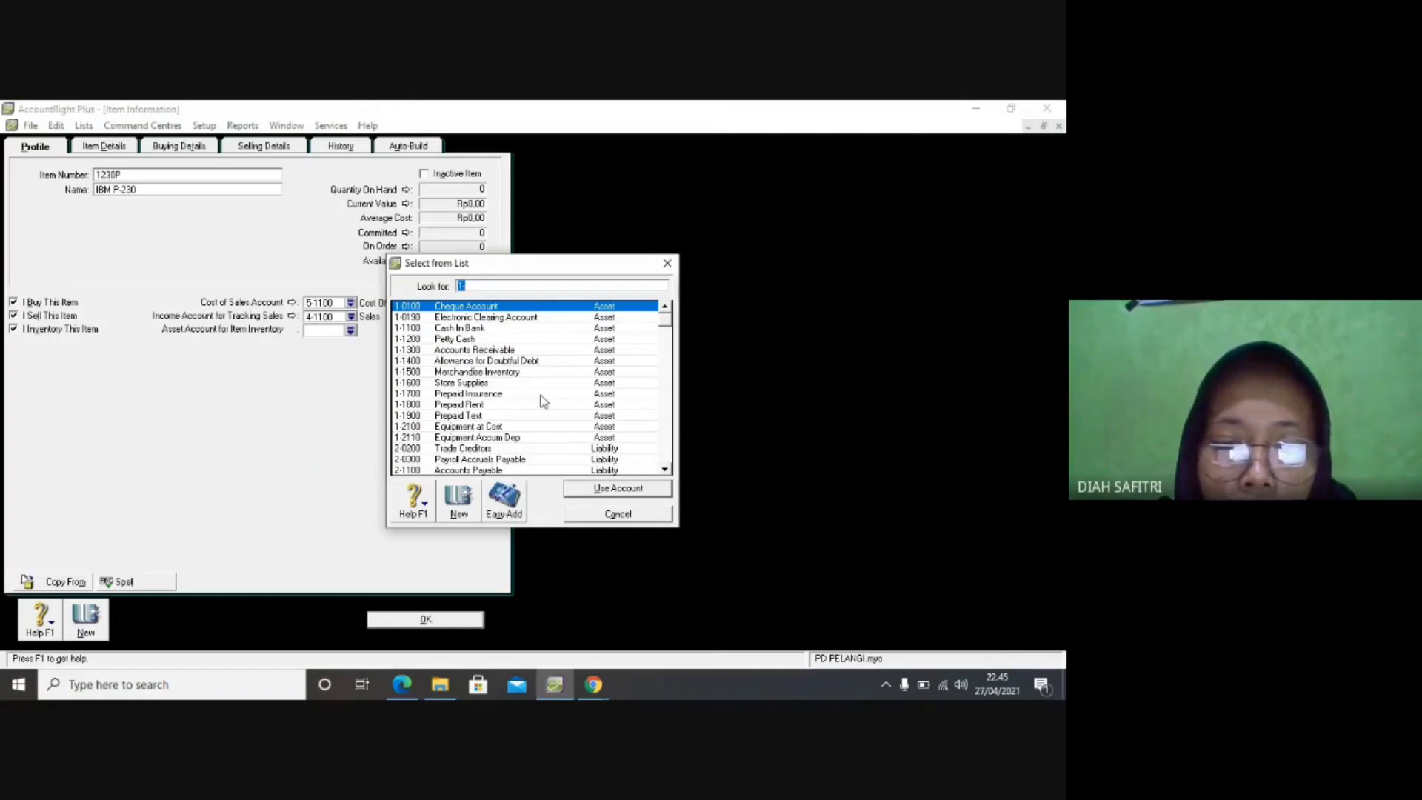
left_click(474, 371)
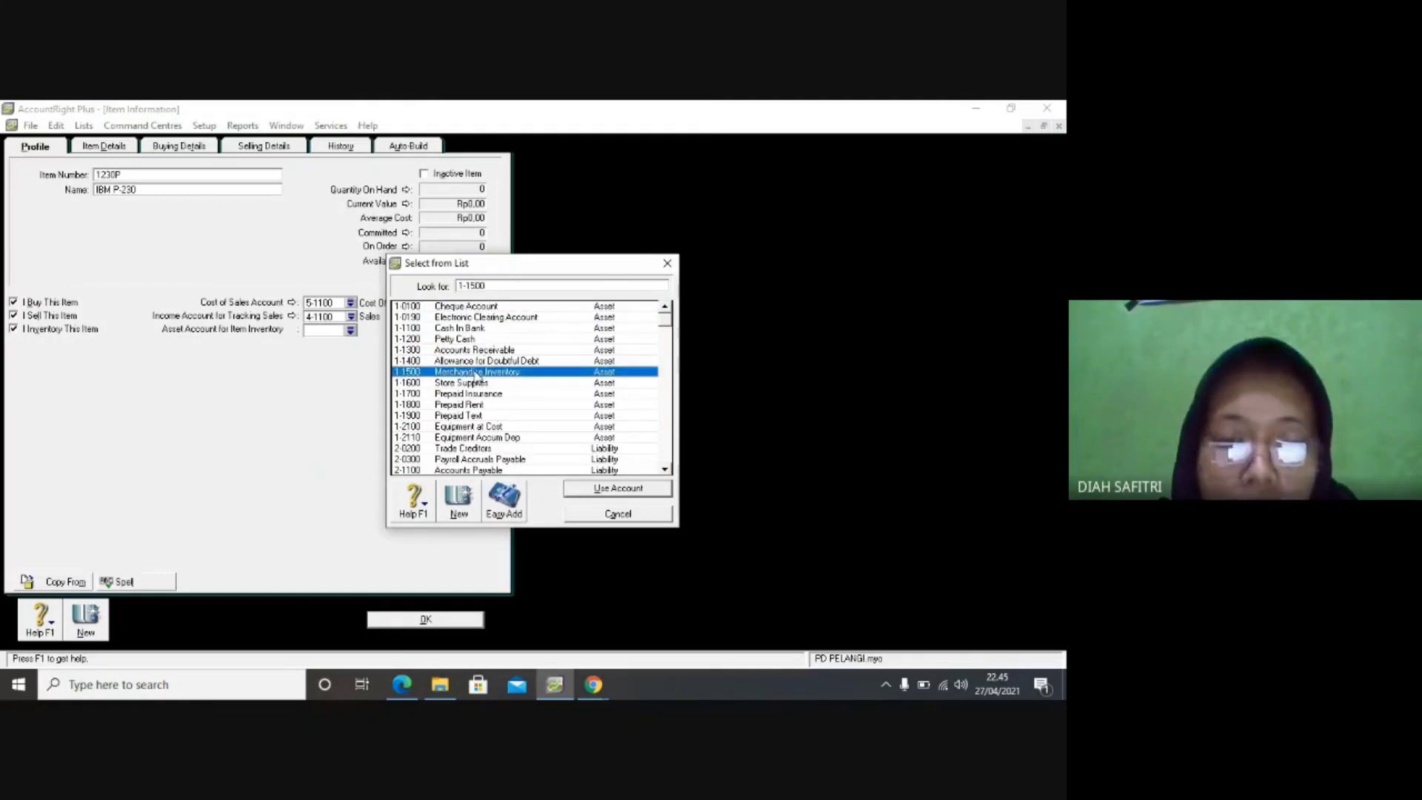
left_click(596, 489)
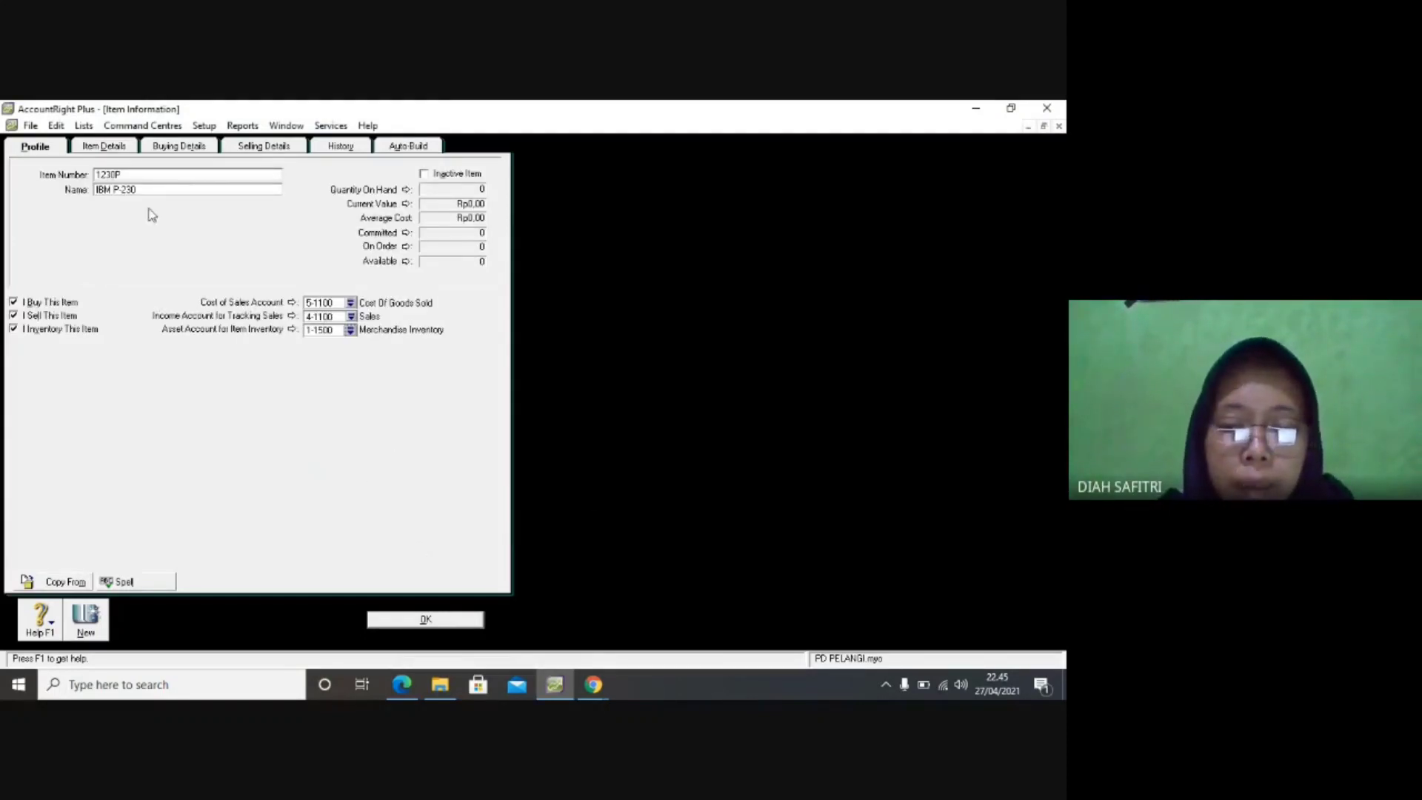
In the item's buying details, set the buying unit of measure to UNIT and the tax code when bought to PPN.
left_click(176, 148)
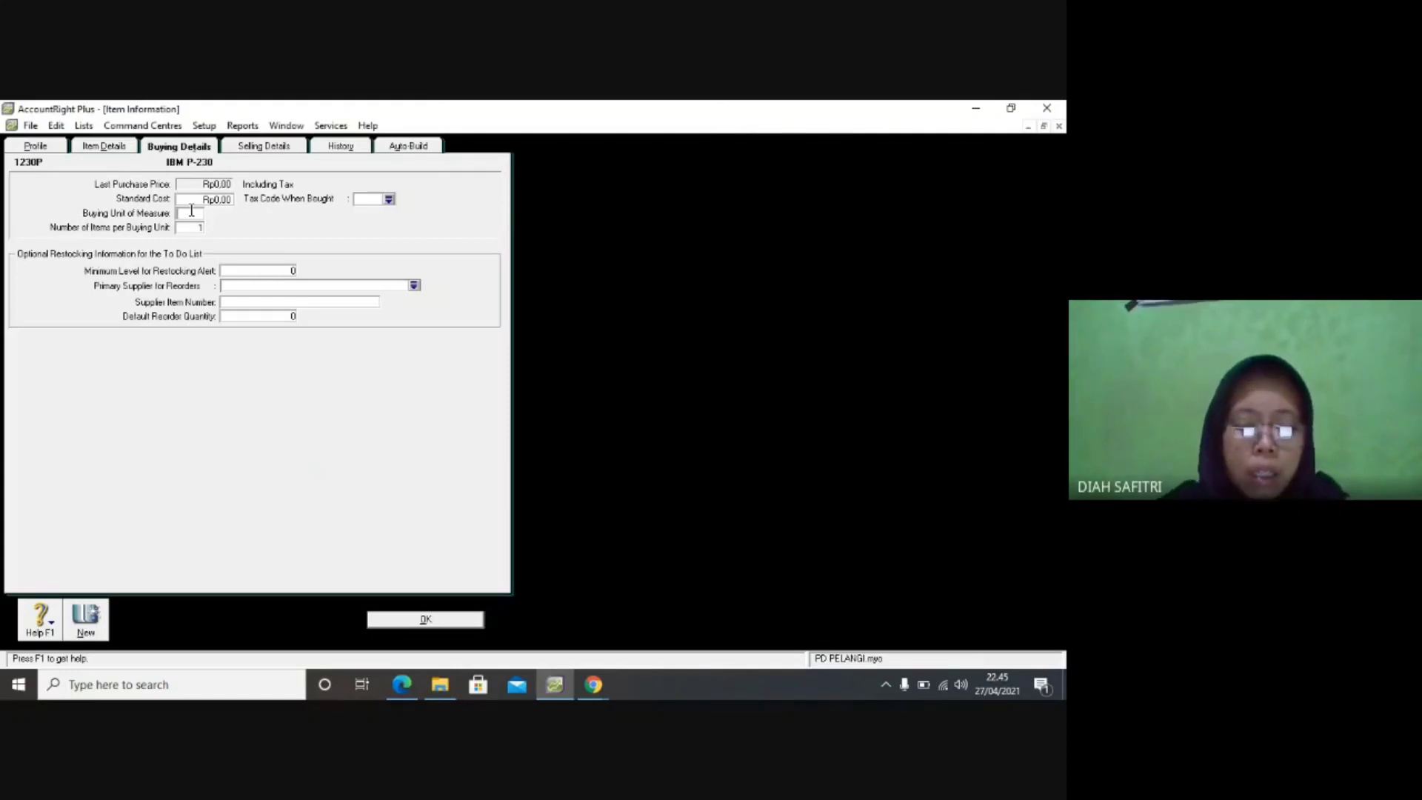
left_click(191, 212)
type("UNIT")
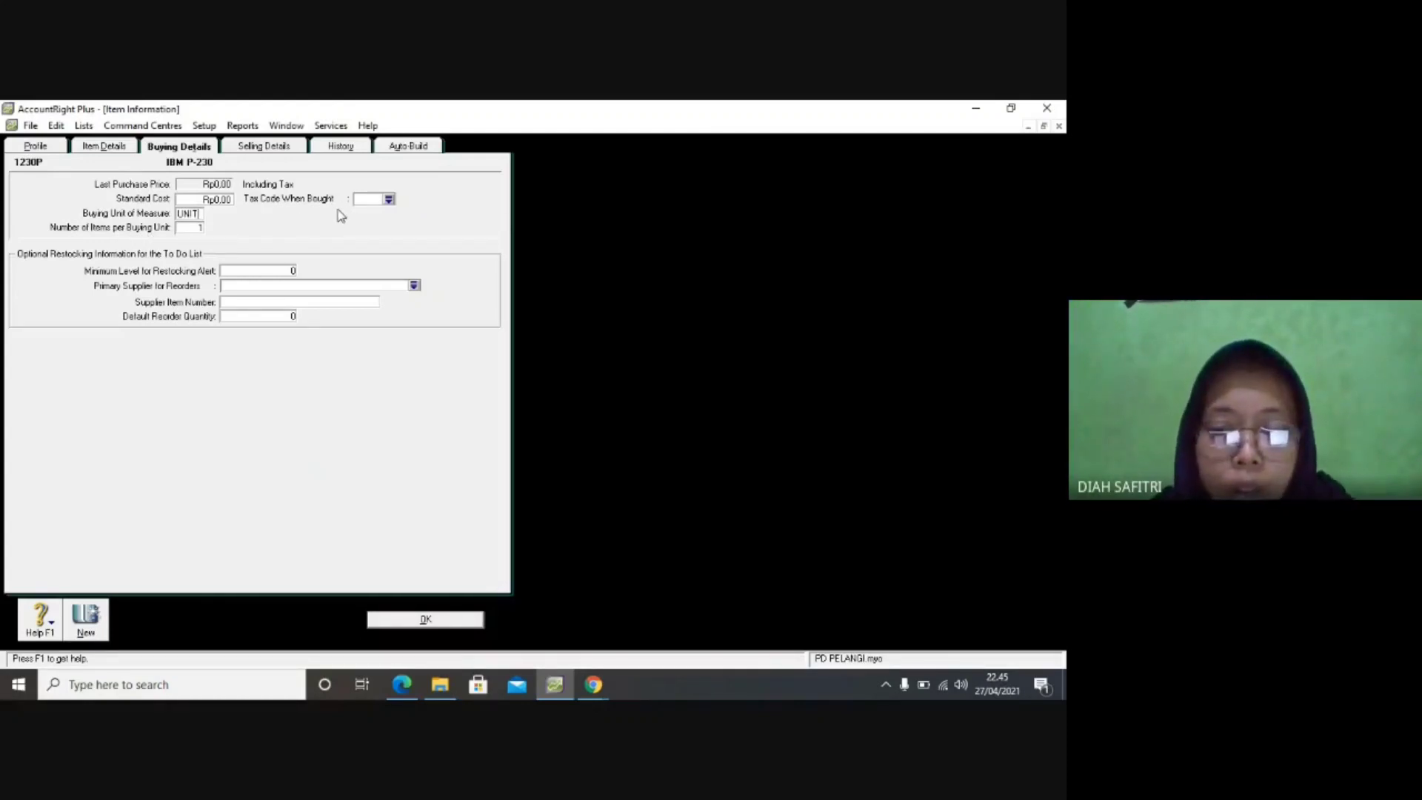
left_click(387, 200)
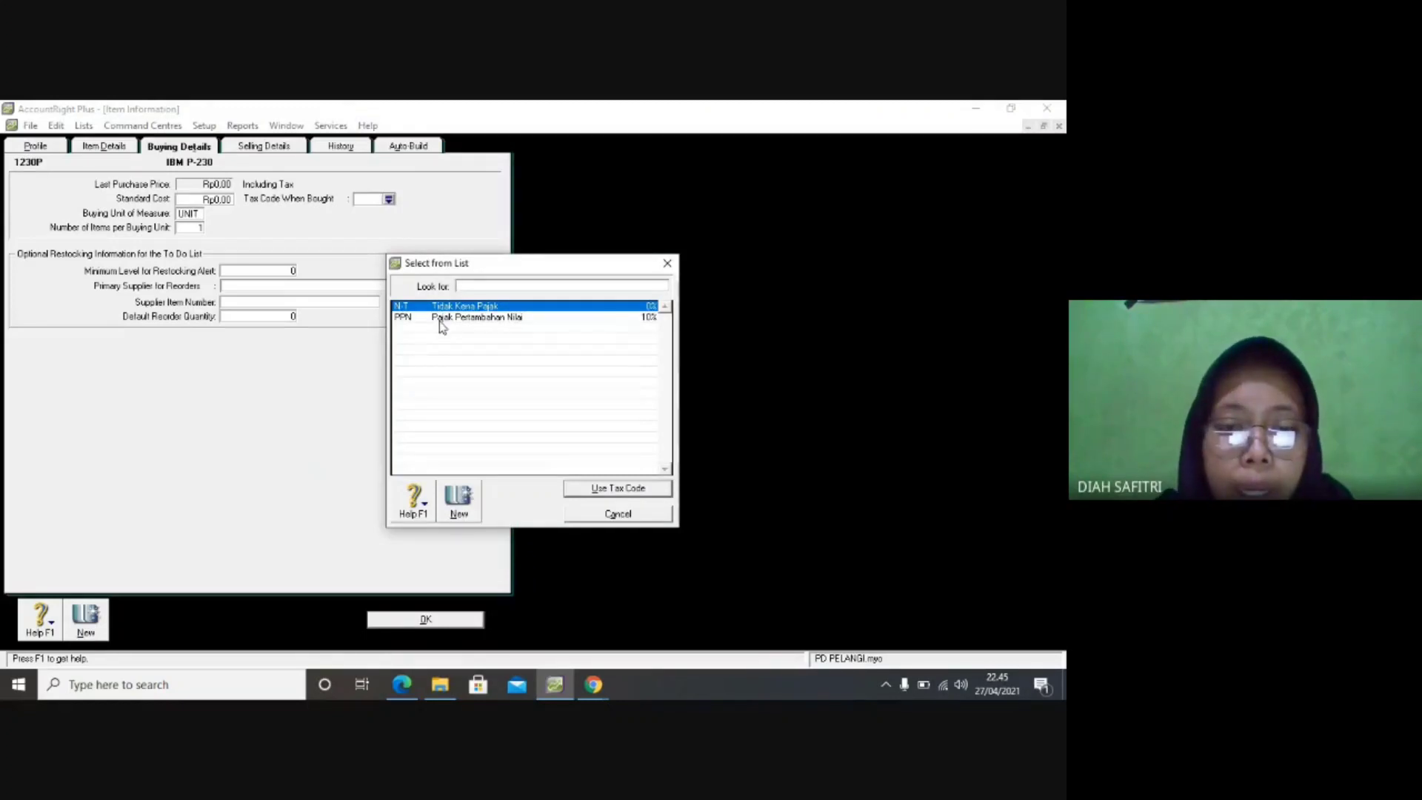
type("PPN")
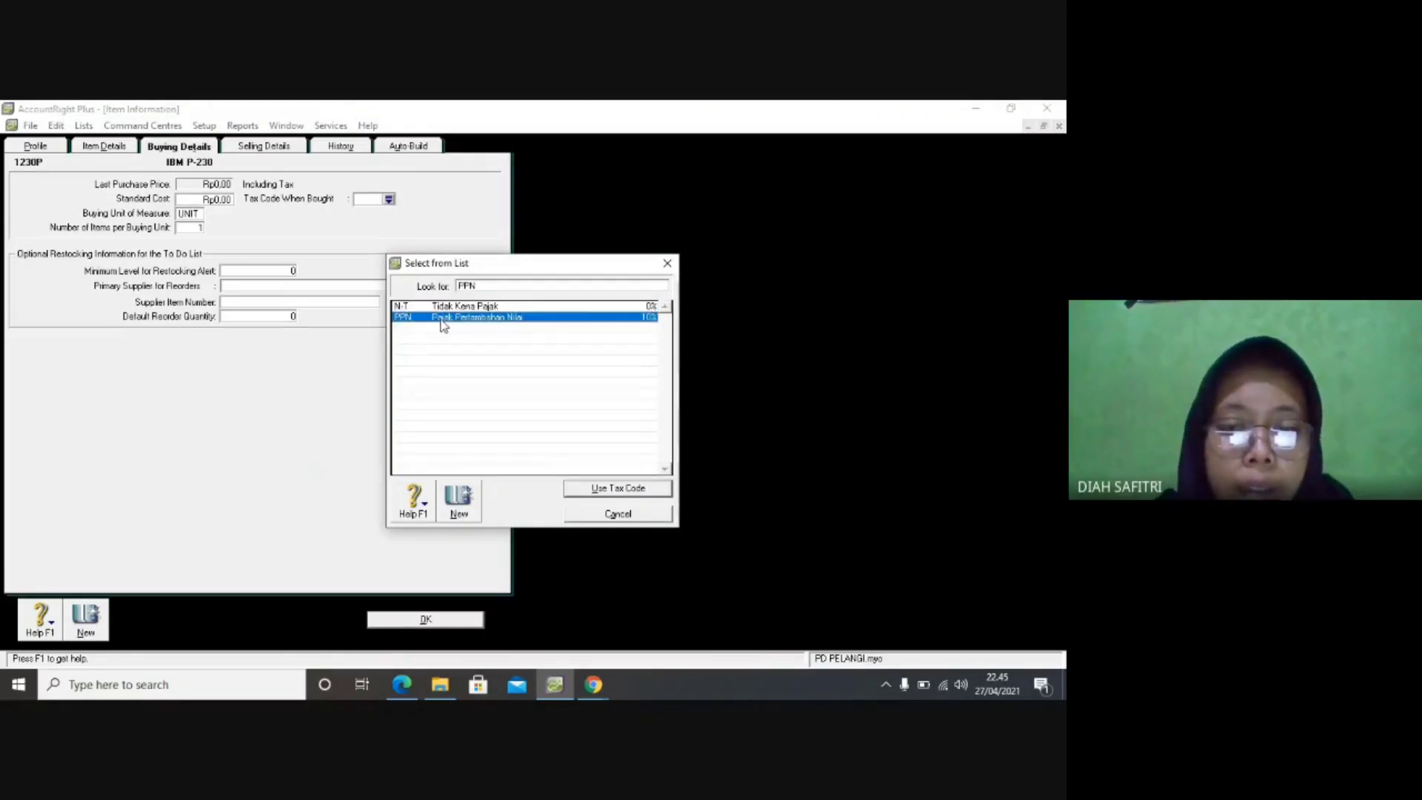
left_click(579, 494)
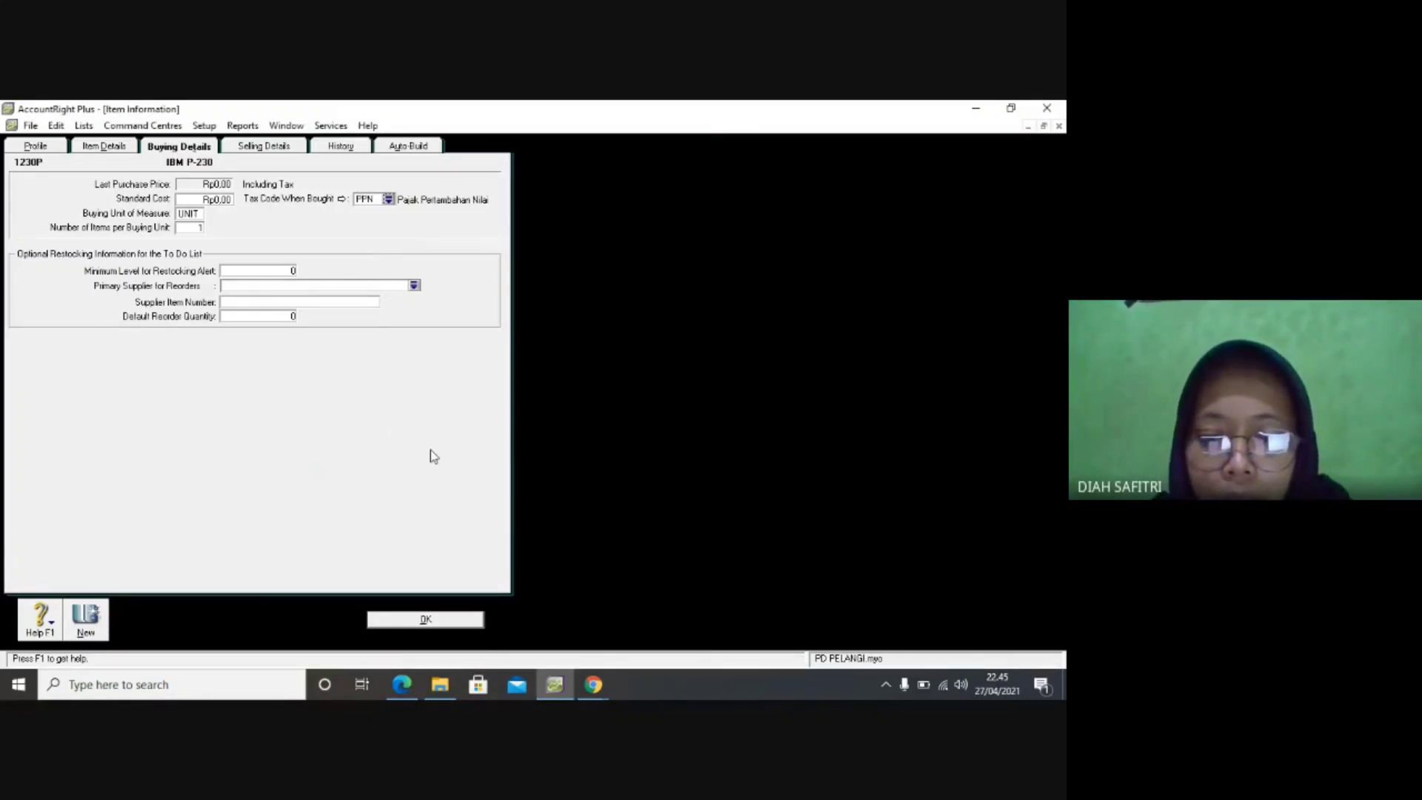
In the selling details of IBM P-230, set the base selling price to Rp16.000.000, using the unit price in the assignment PDF.
left_click(267, 150)
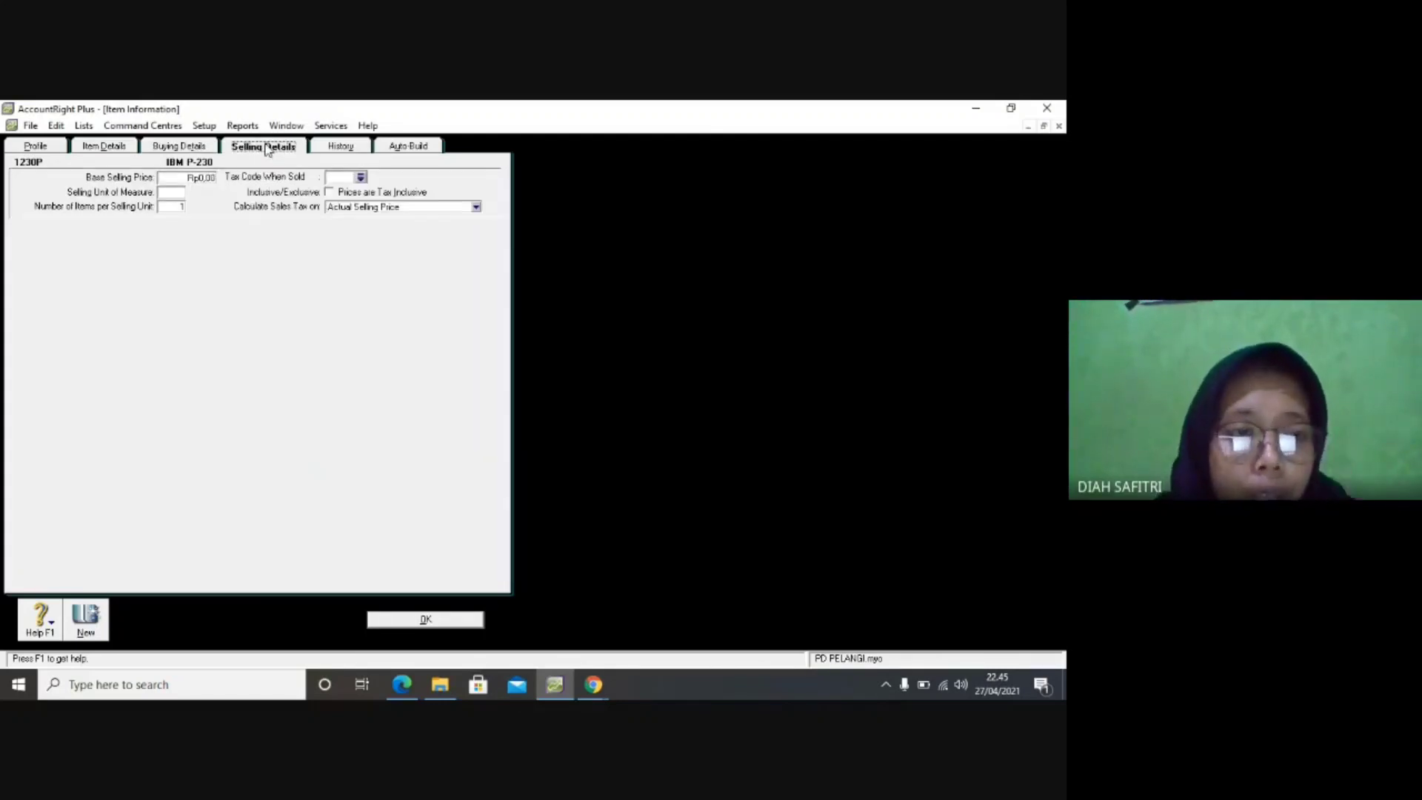
left_click(199, 178)
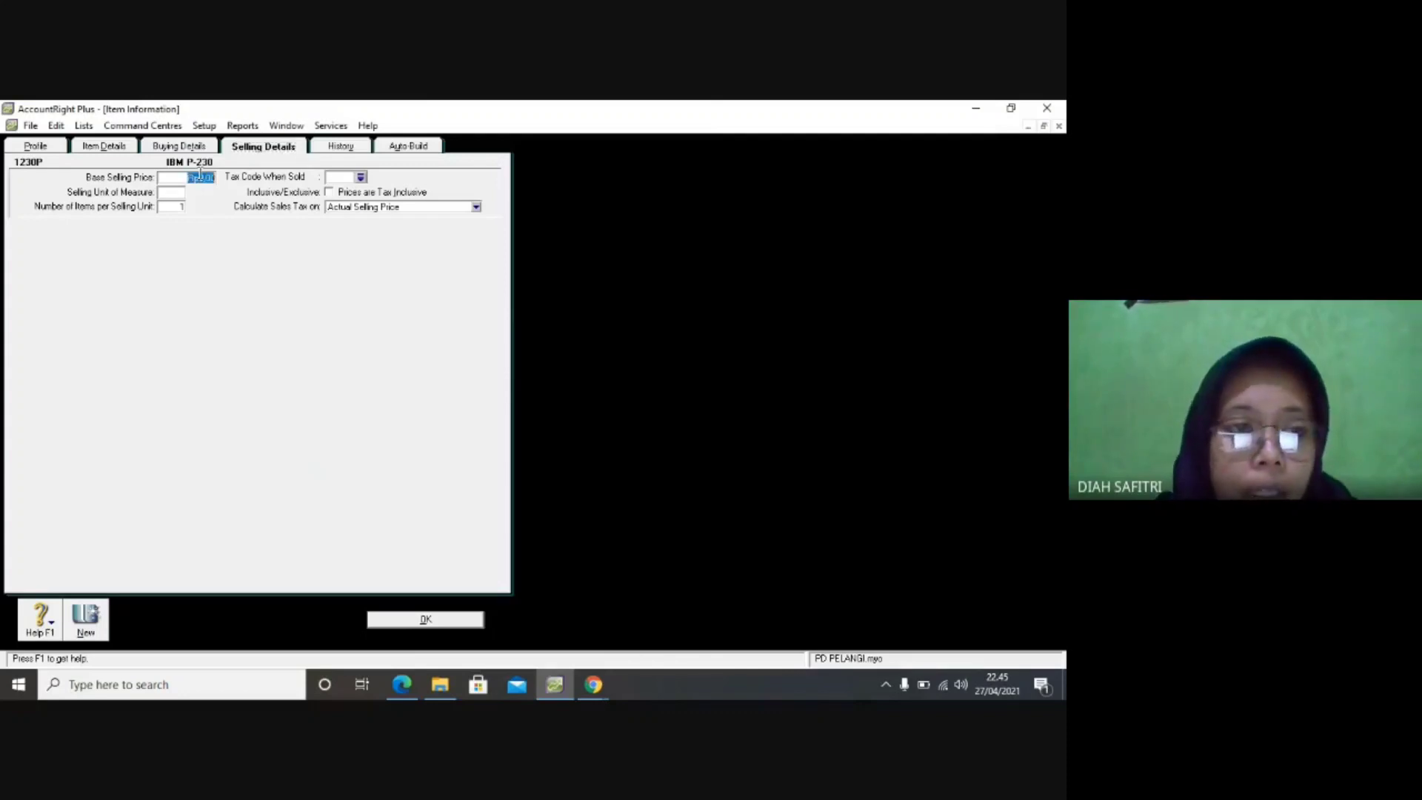
key("BackSpace")
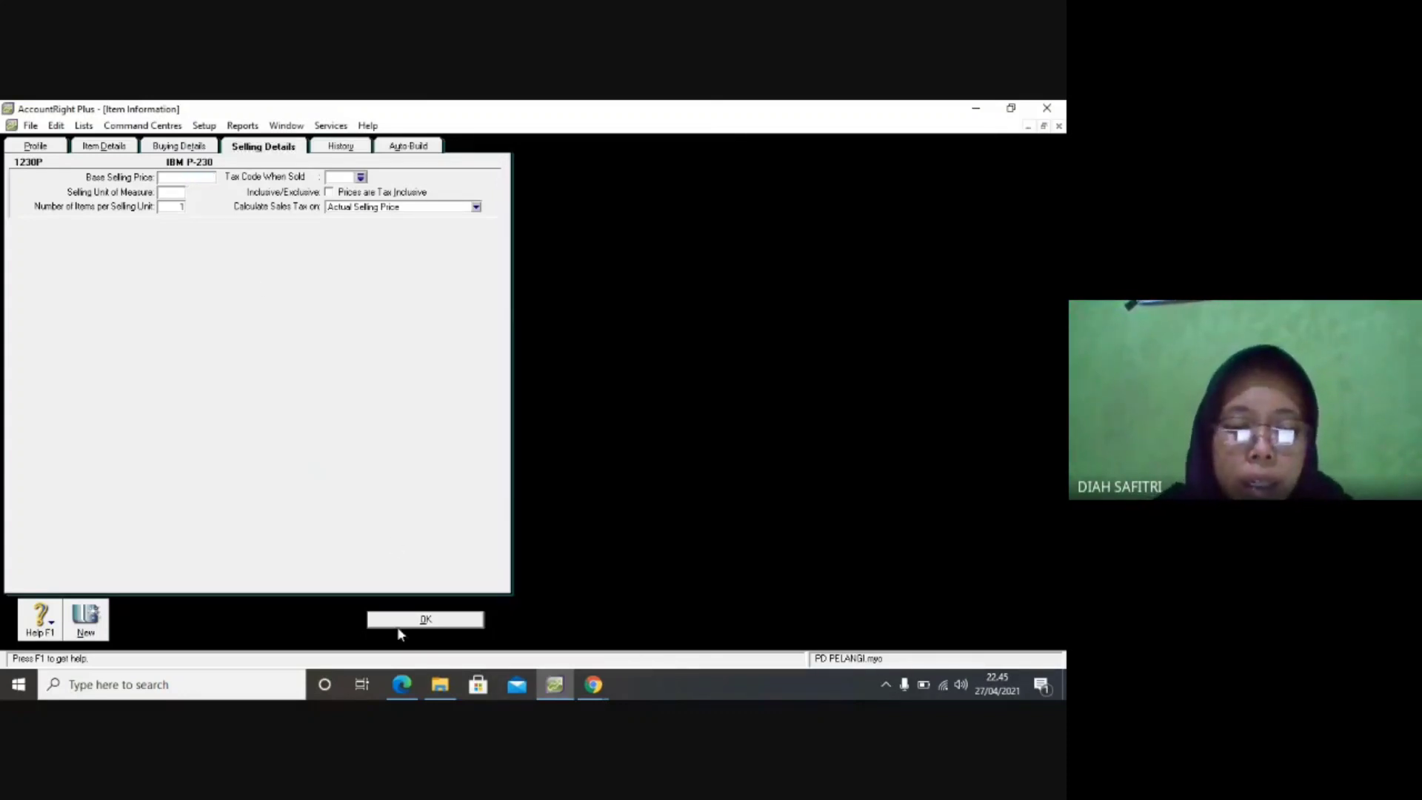
left_click(401, 685)
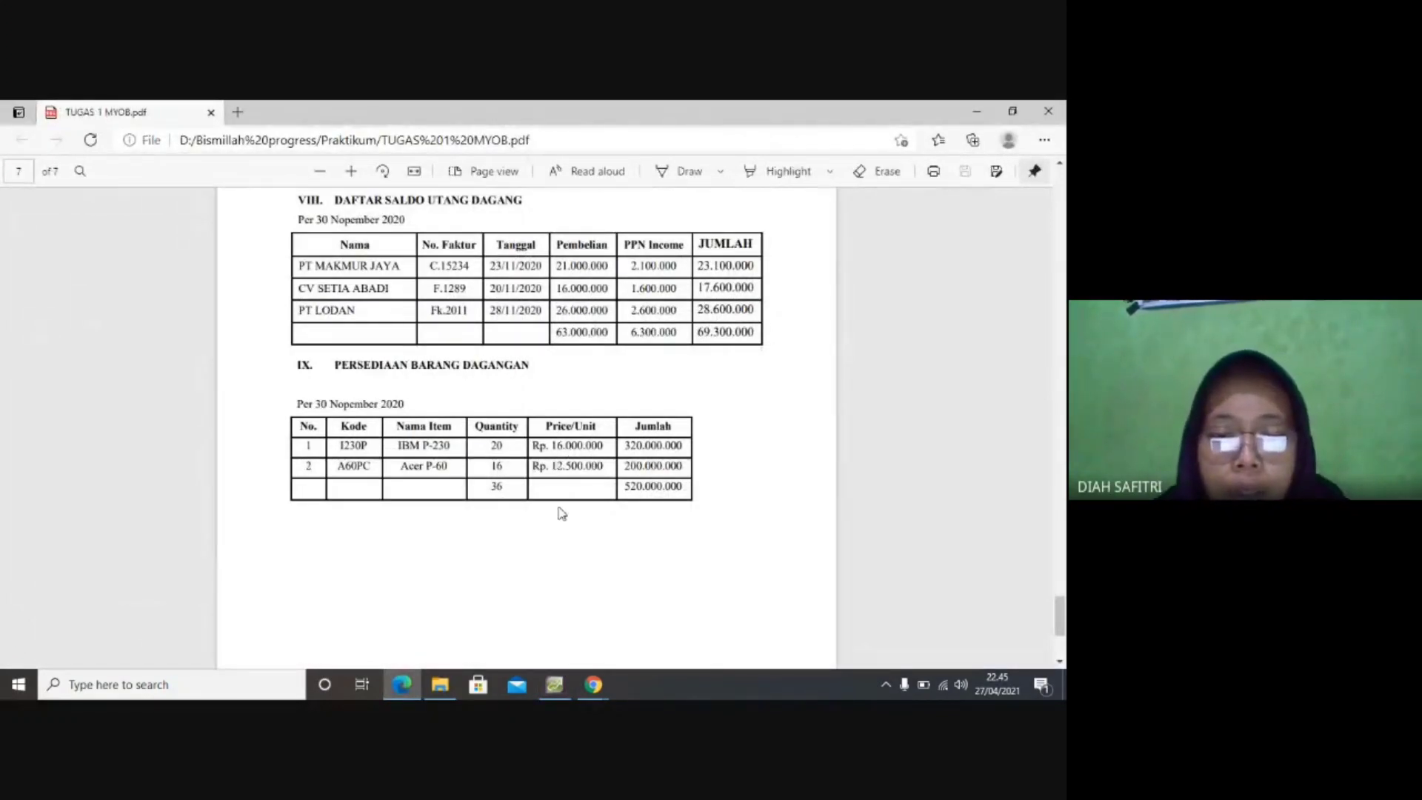
left_click(555, 685)
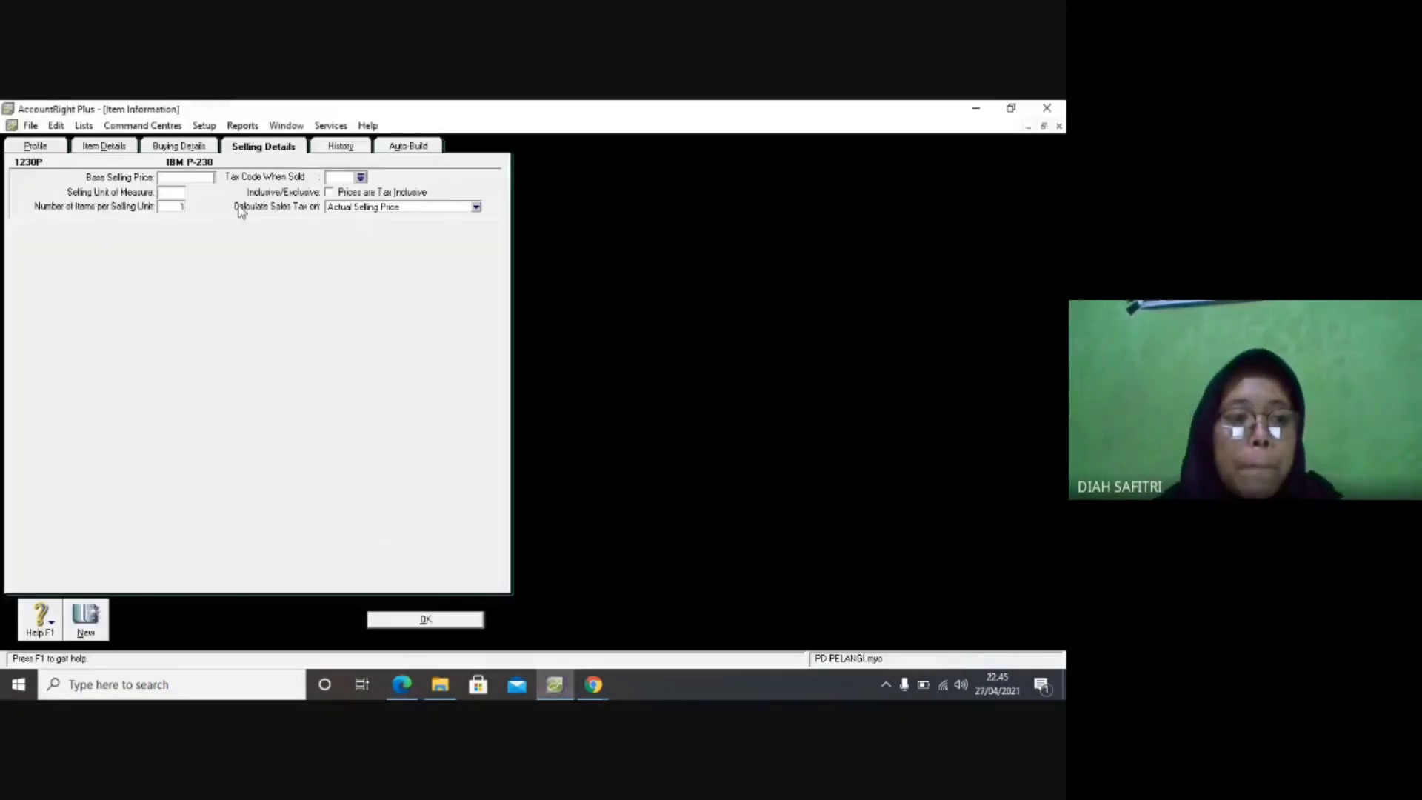
type("6000000")
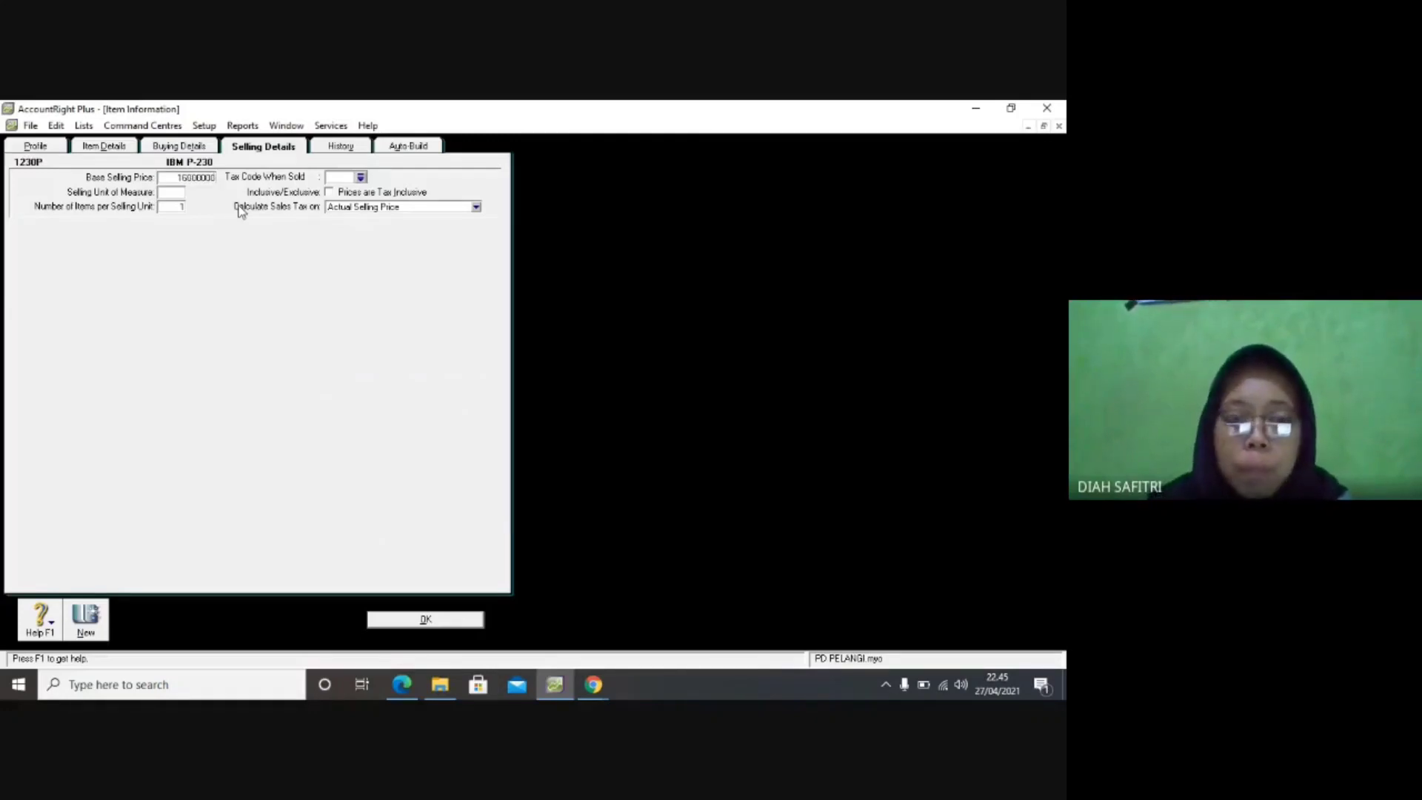
key("Tab")
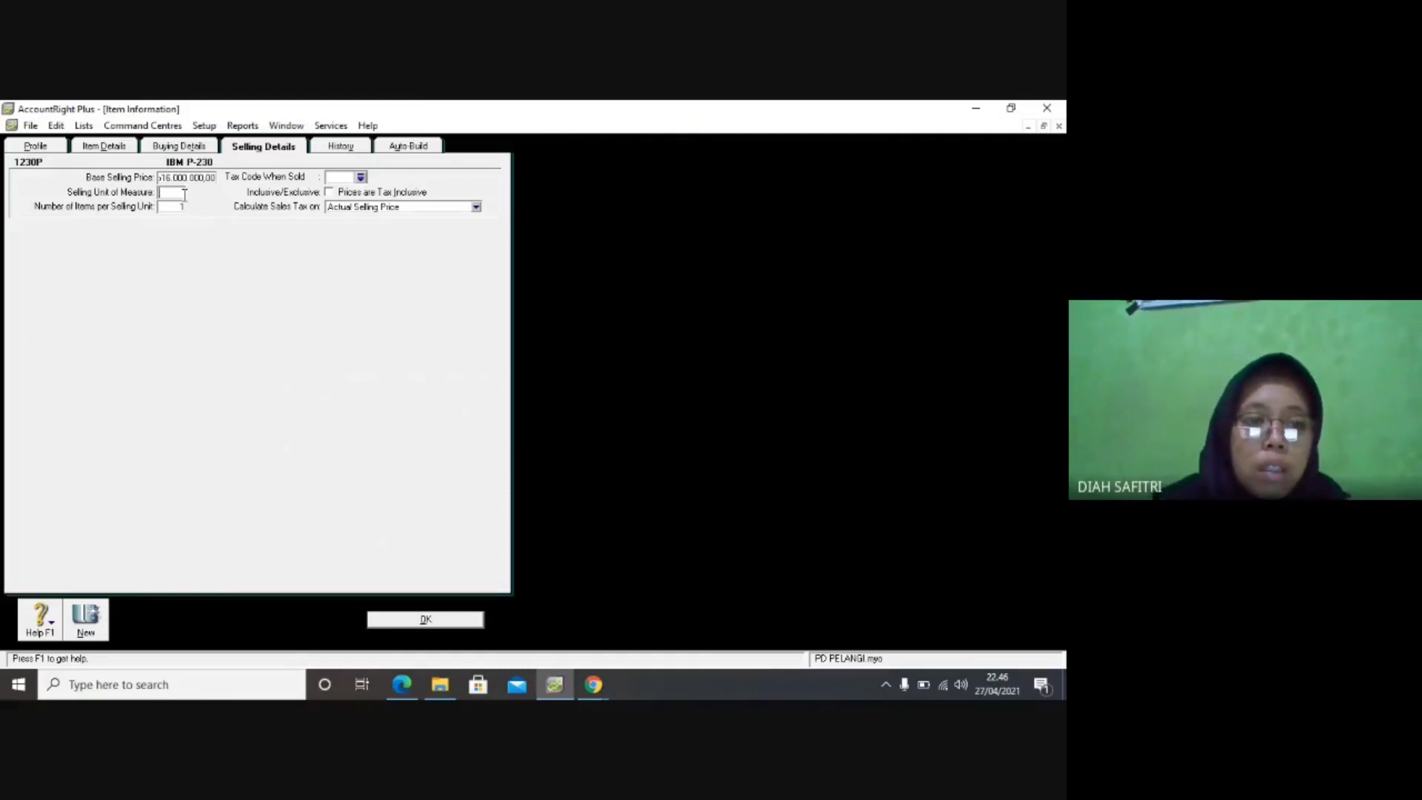
Set the item's selling unit of measure to Unit and its tax code when sold to PPN.
type("Unit")
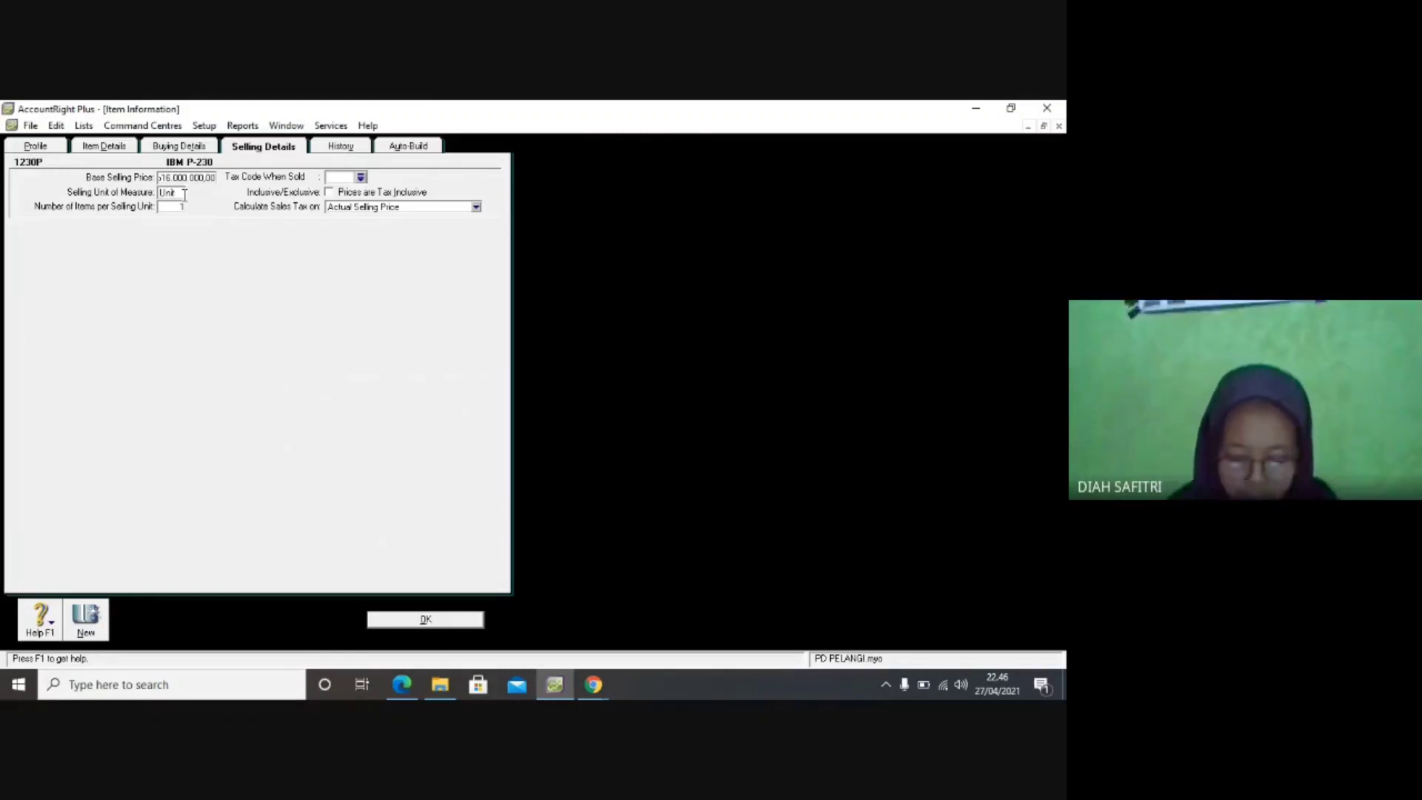
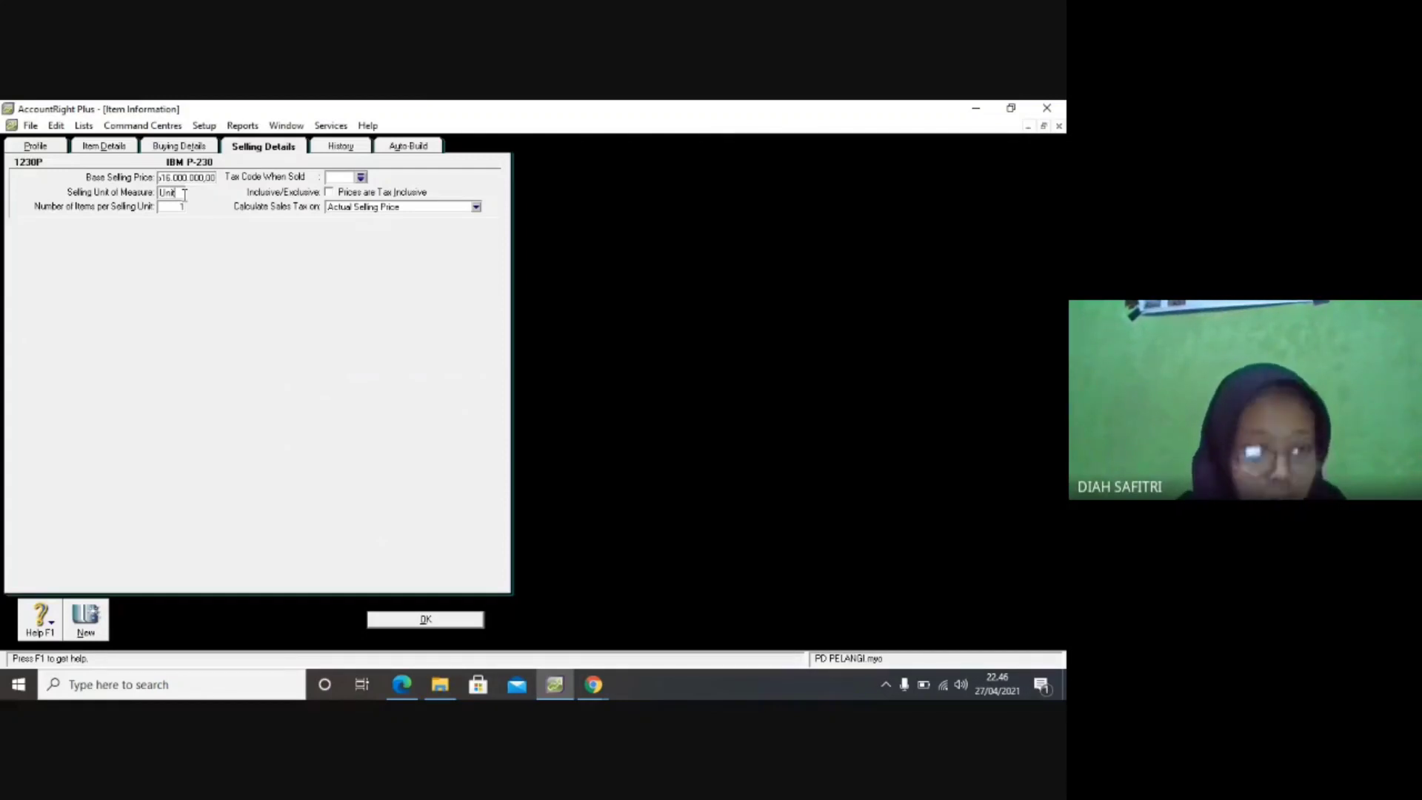
left_click(360, 177)
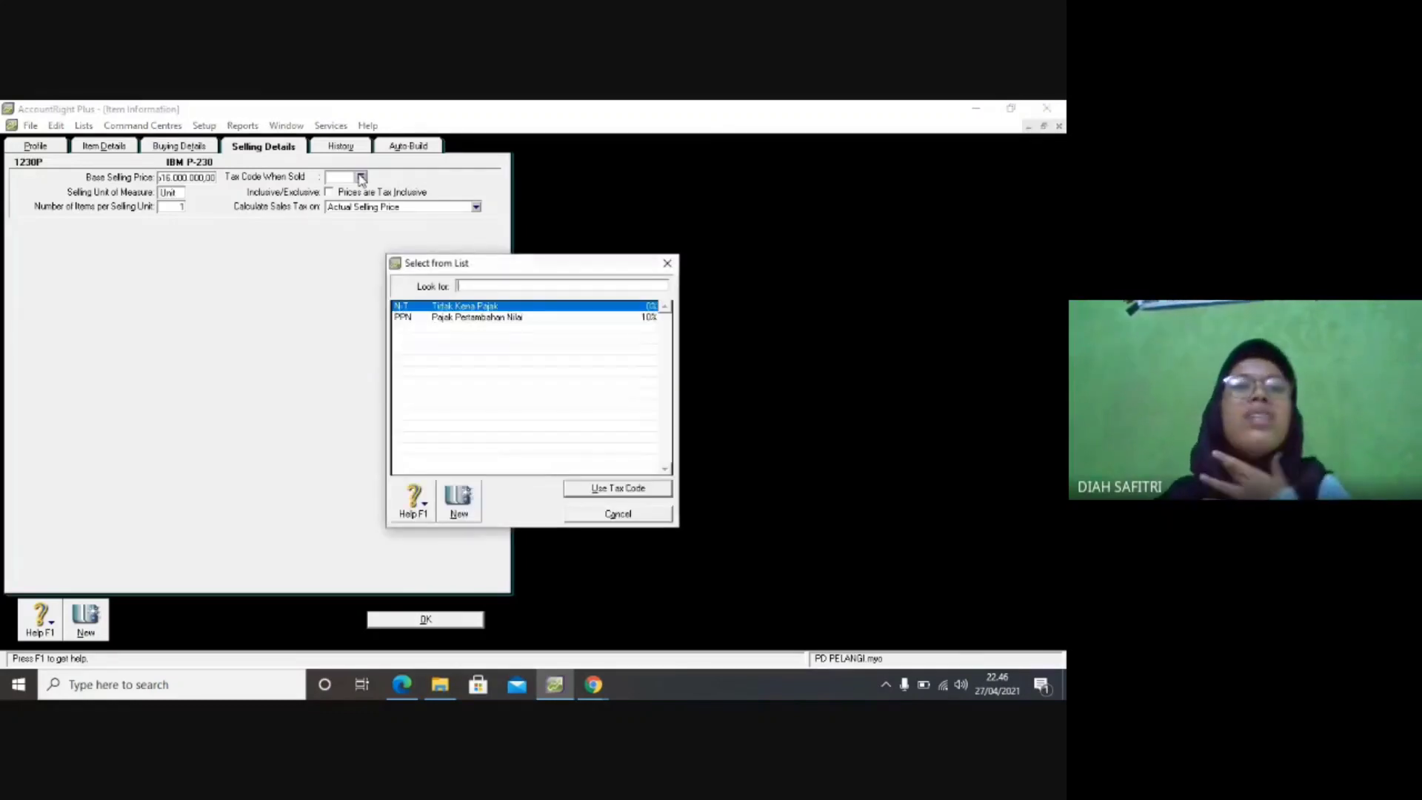
left_click(425, 319)
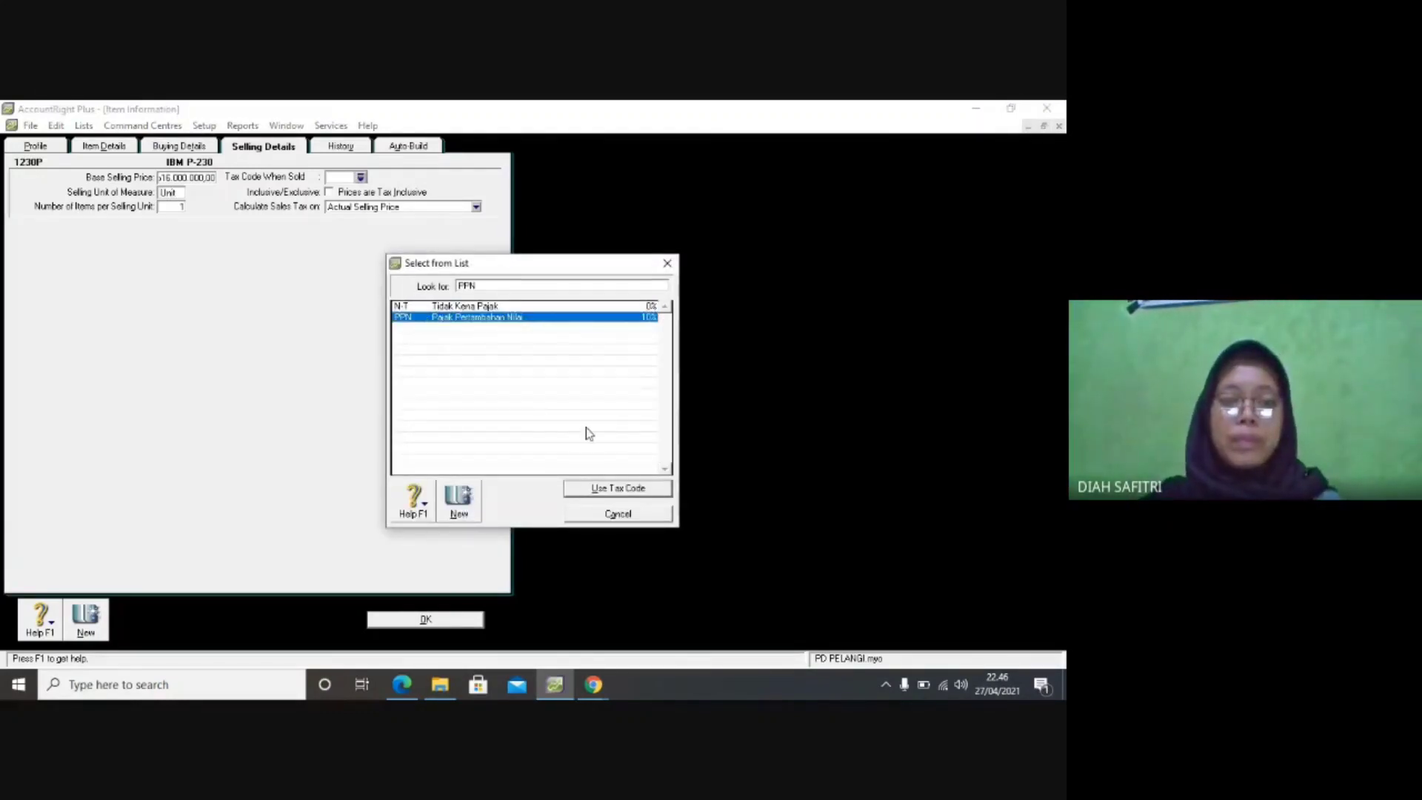
left_click(604, 489)
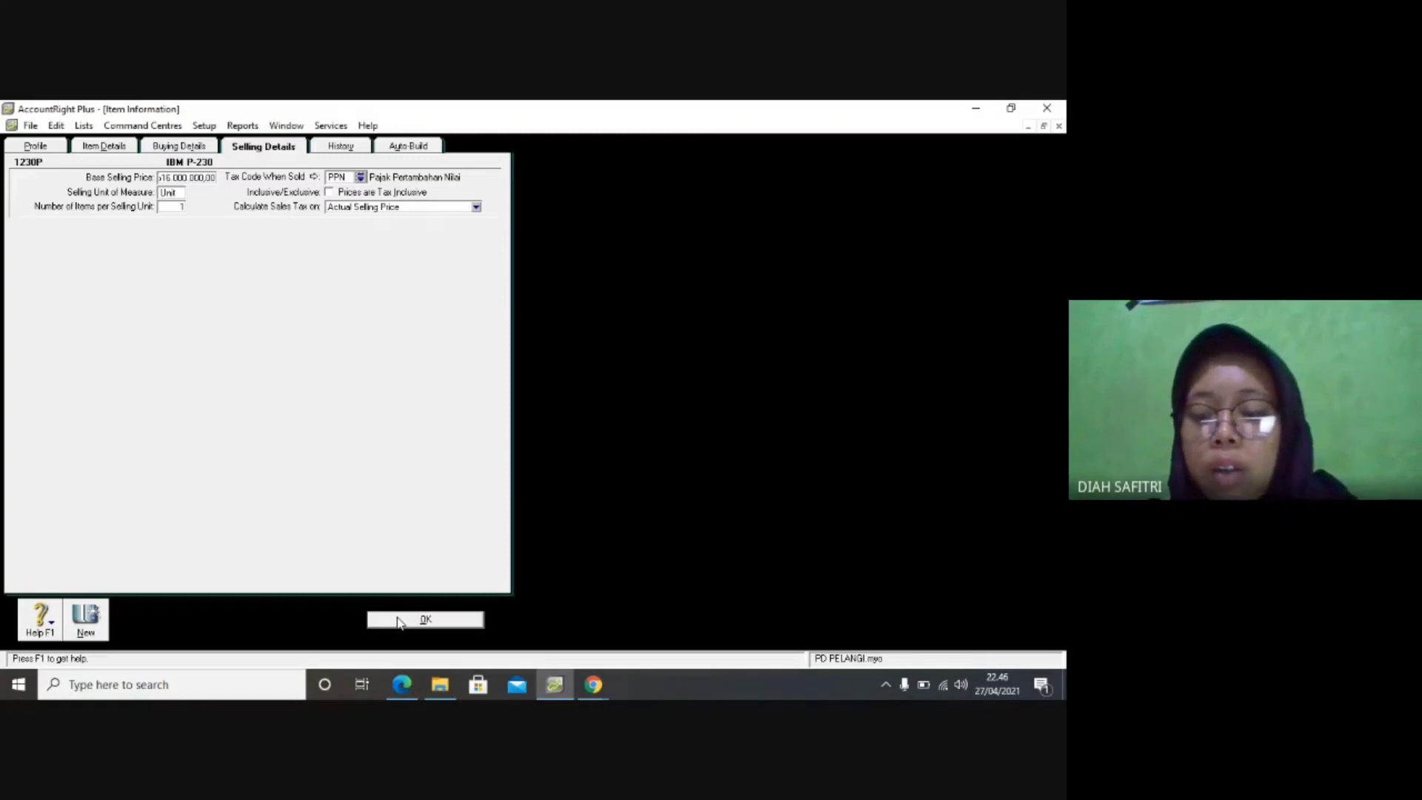
Start a new inventory item with the item number A60PC, checking the code in the assignment PDF.
left_click(97, 612)
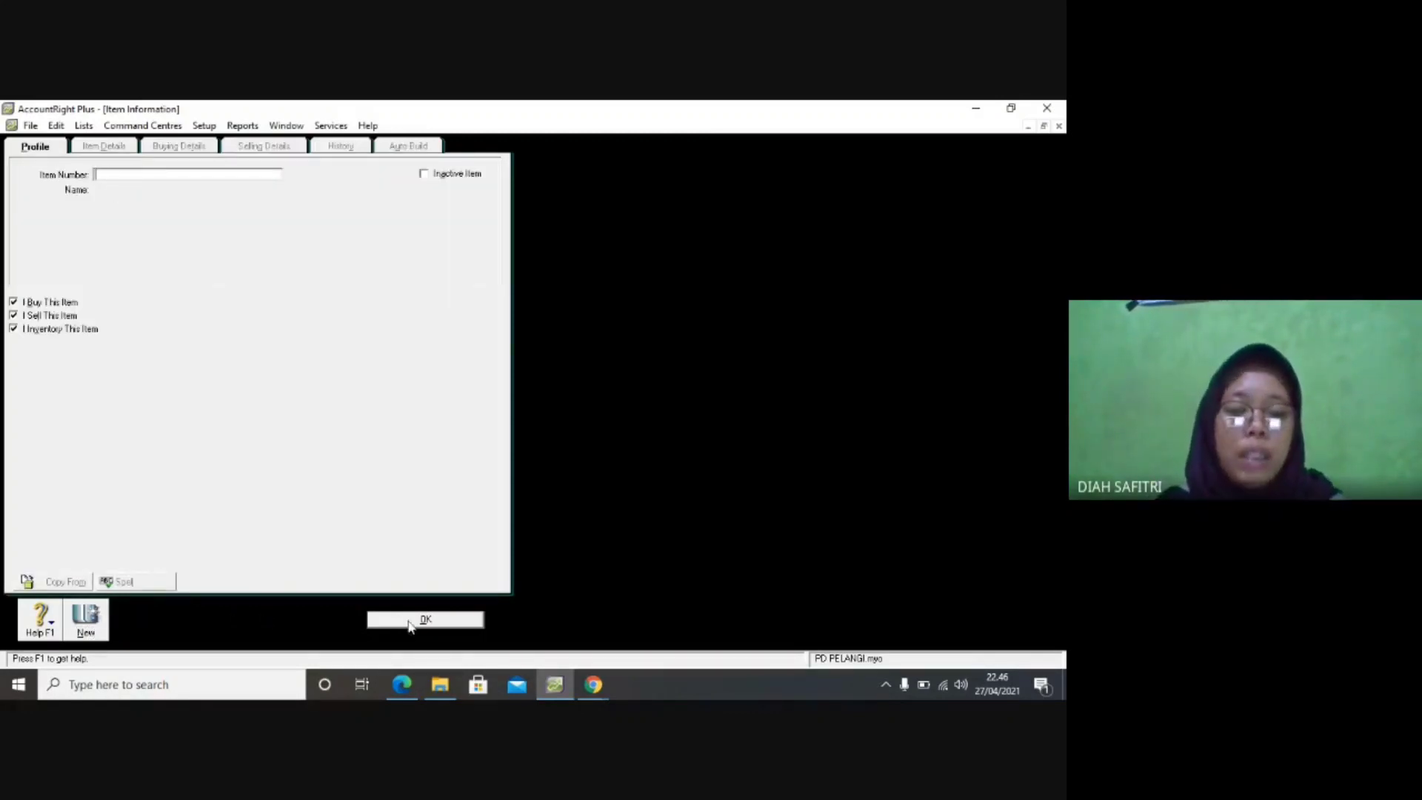
left_click(402, 684)
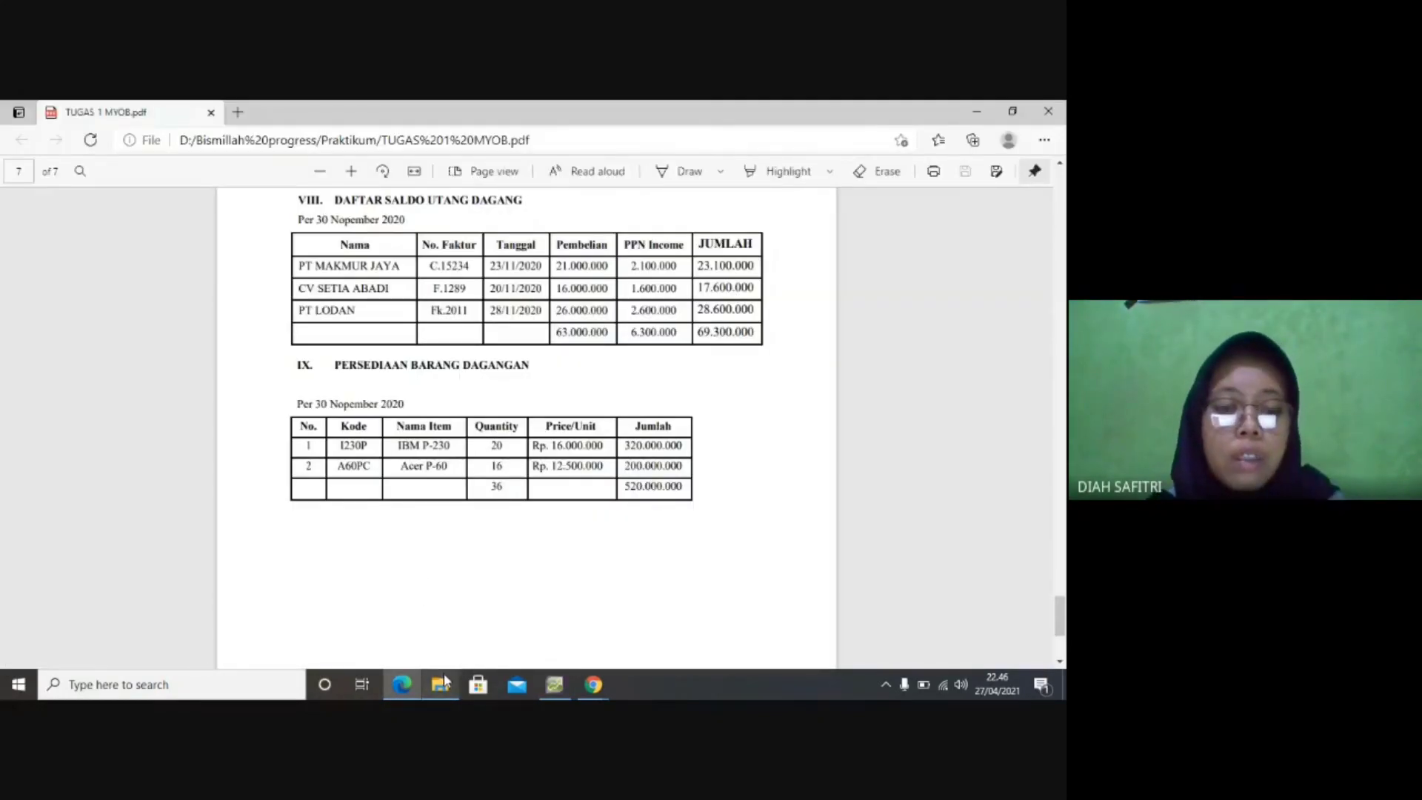
left_click(445, 681)
left_click(557, 689)
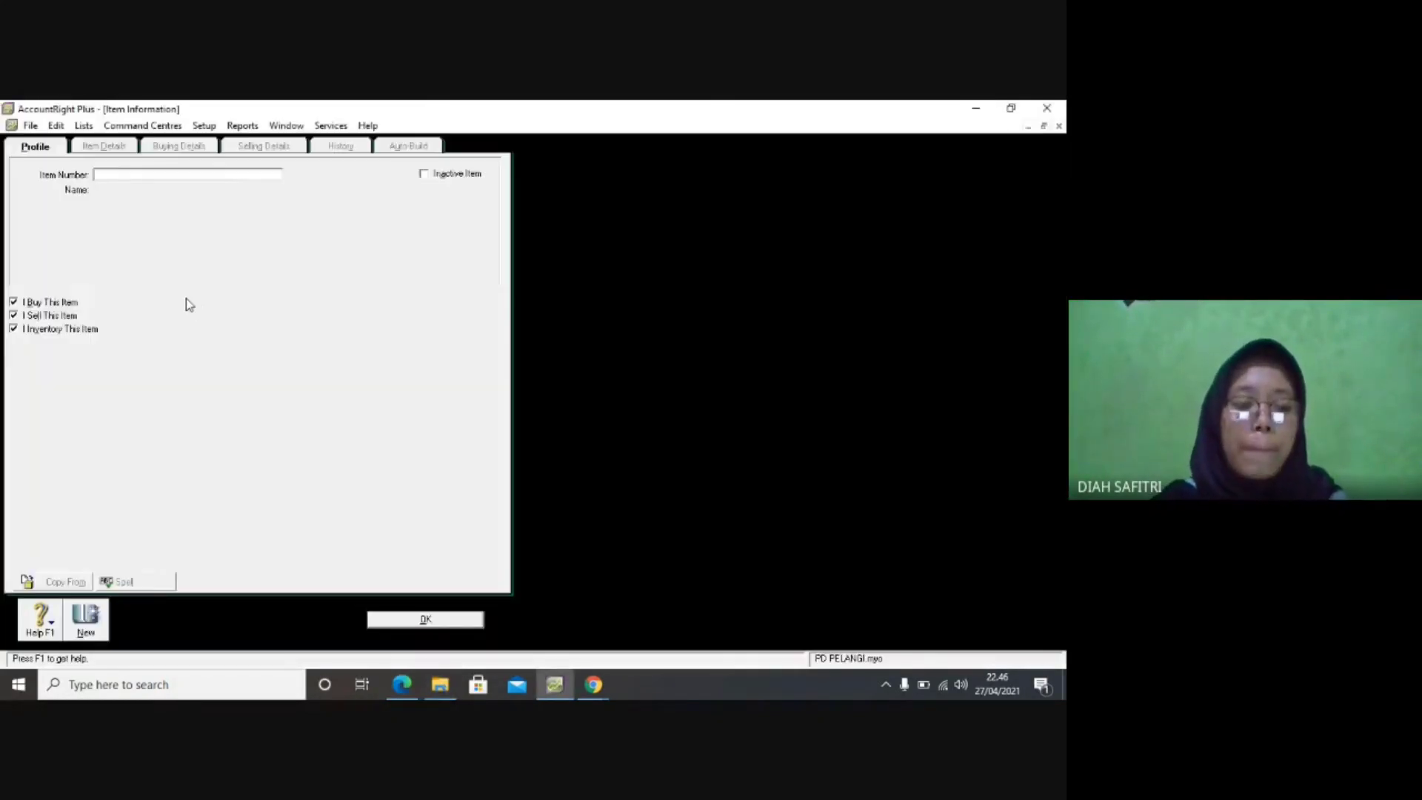
type("A")
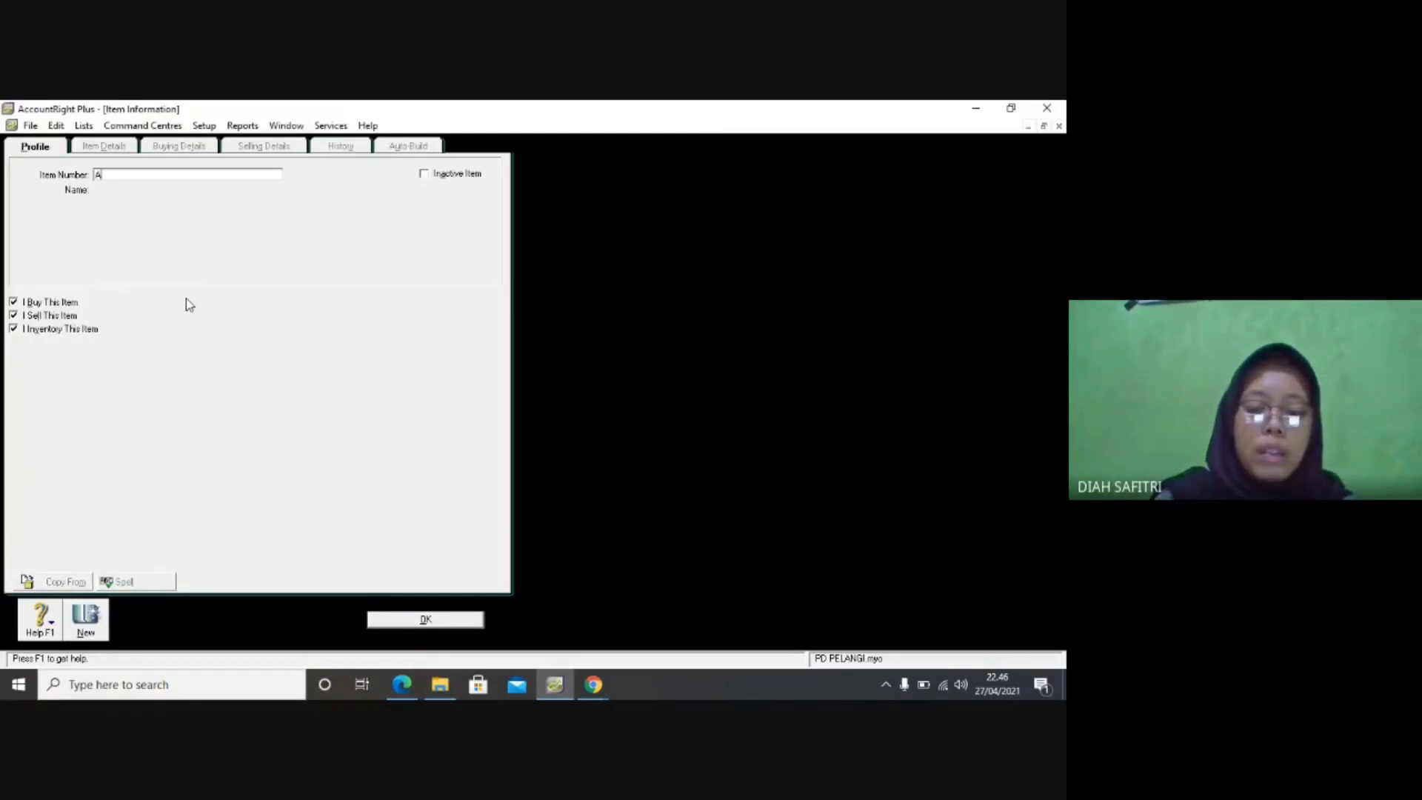
type("60")
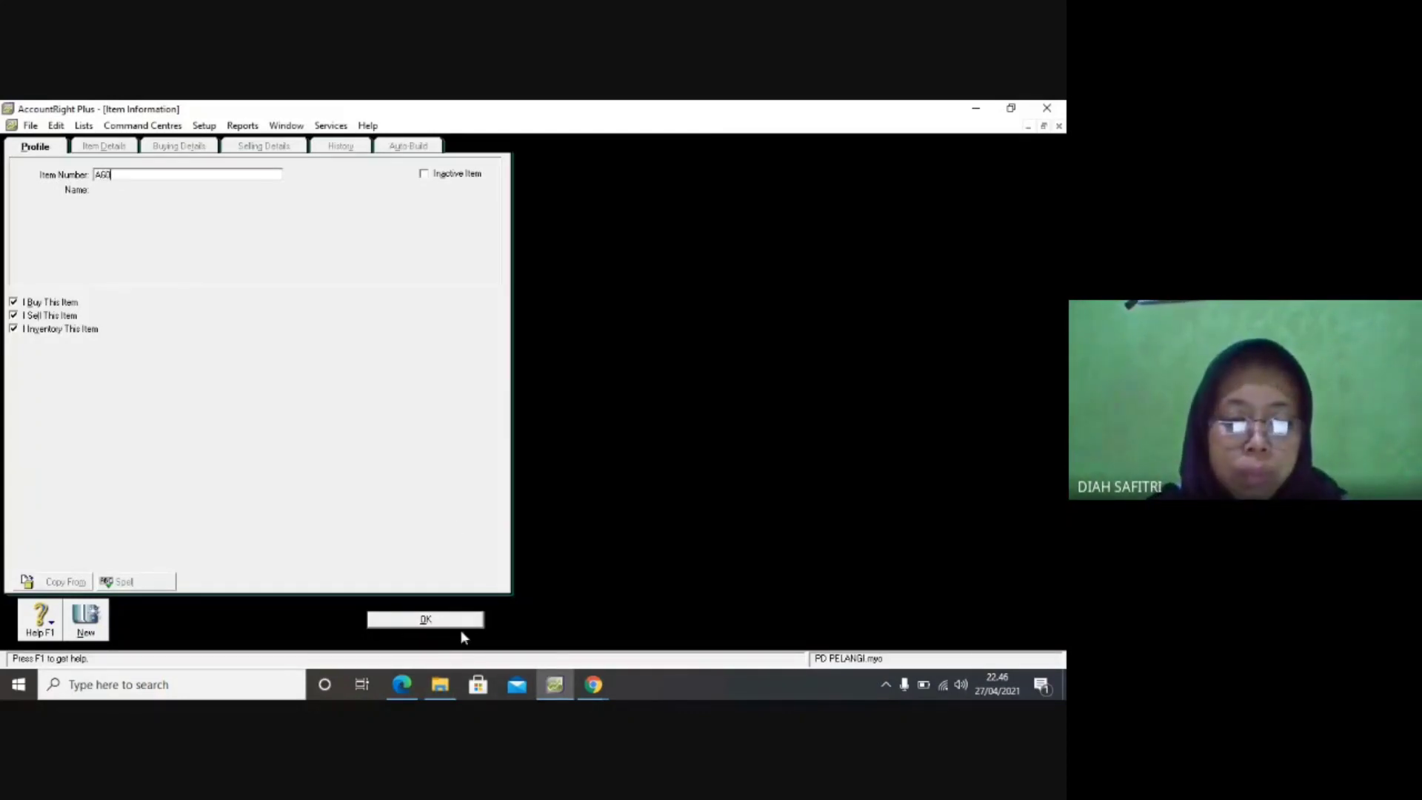
left_click(404, 682)
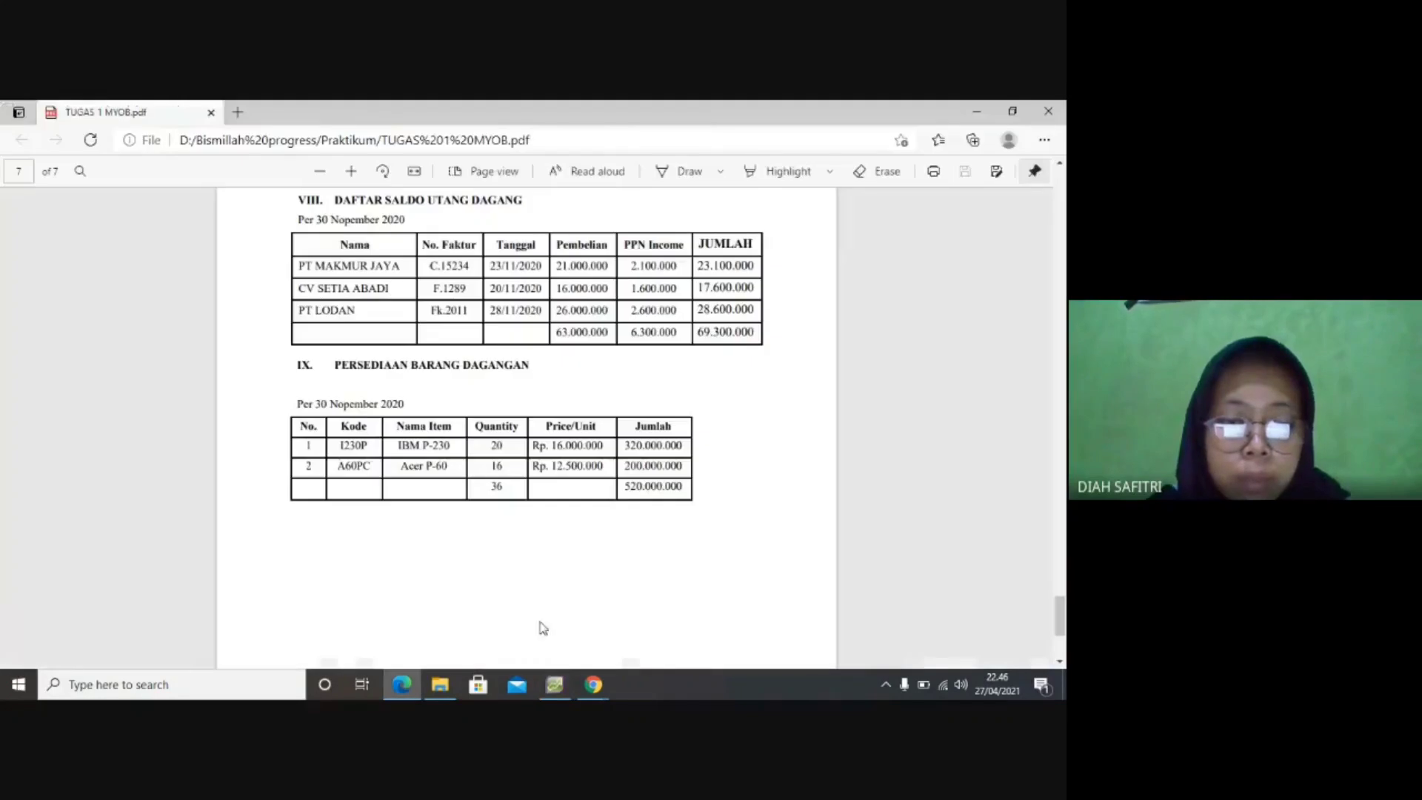
left_click(553, 687)
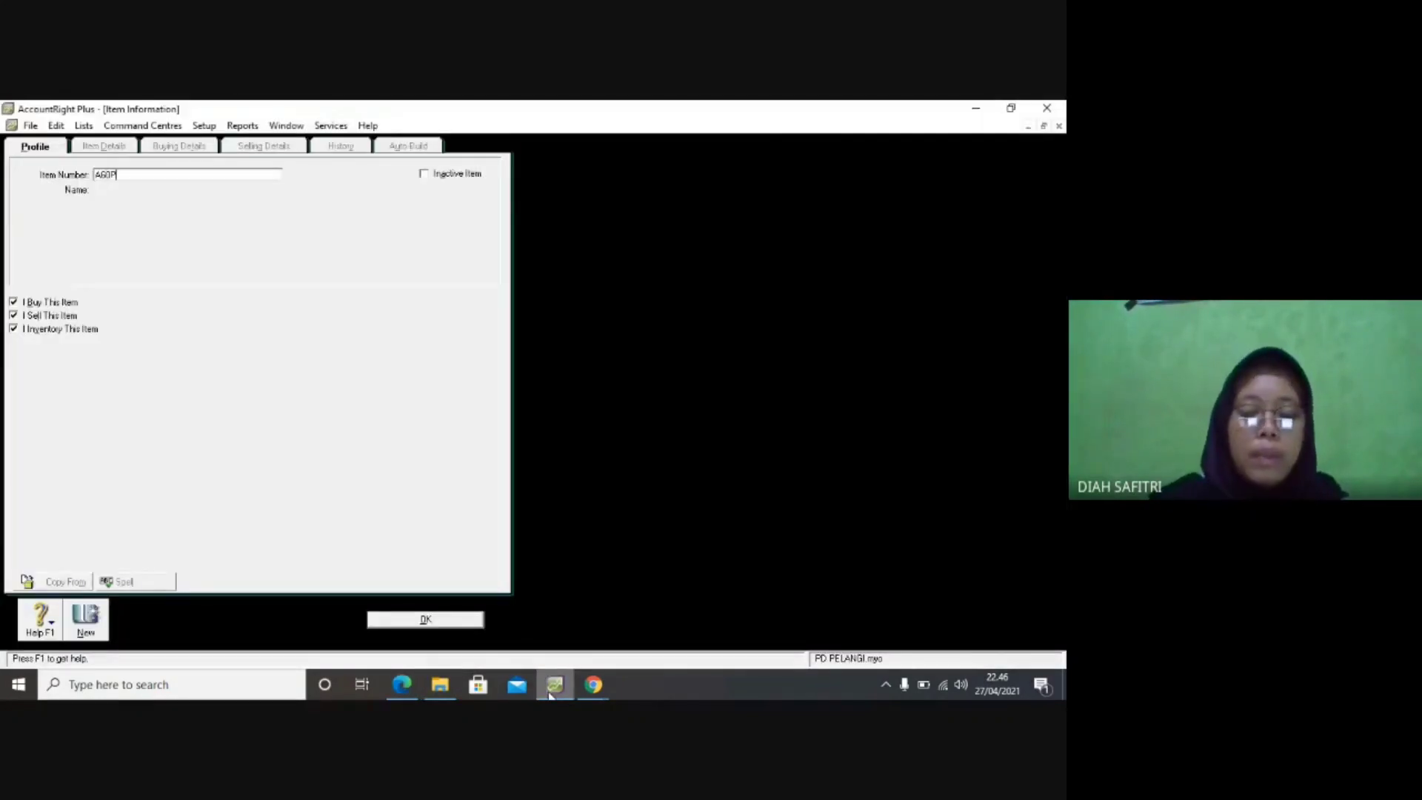
type("PC")
key("Tab")
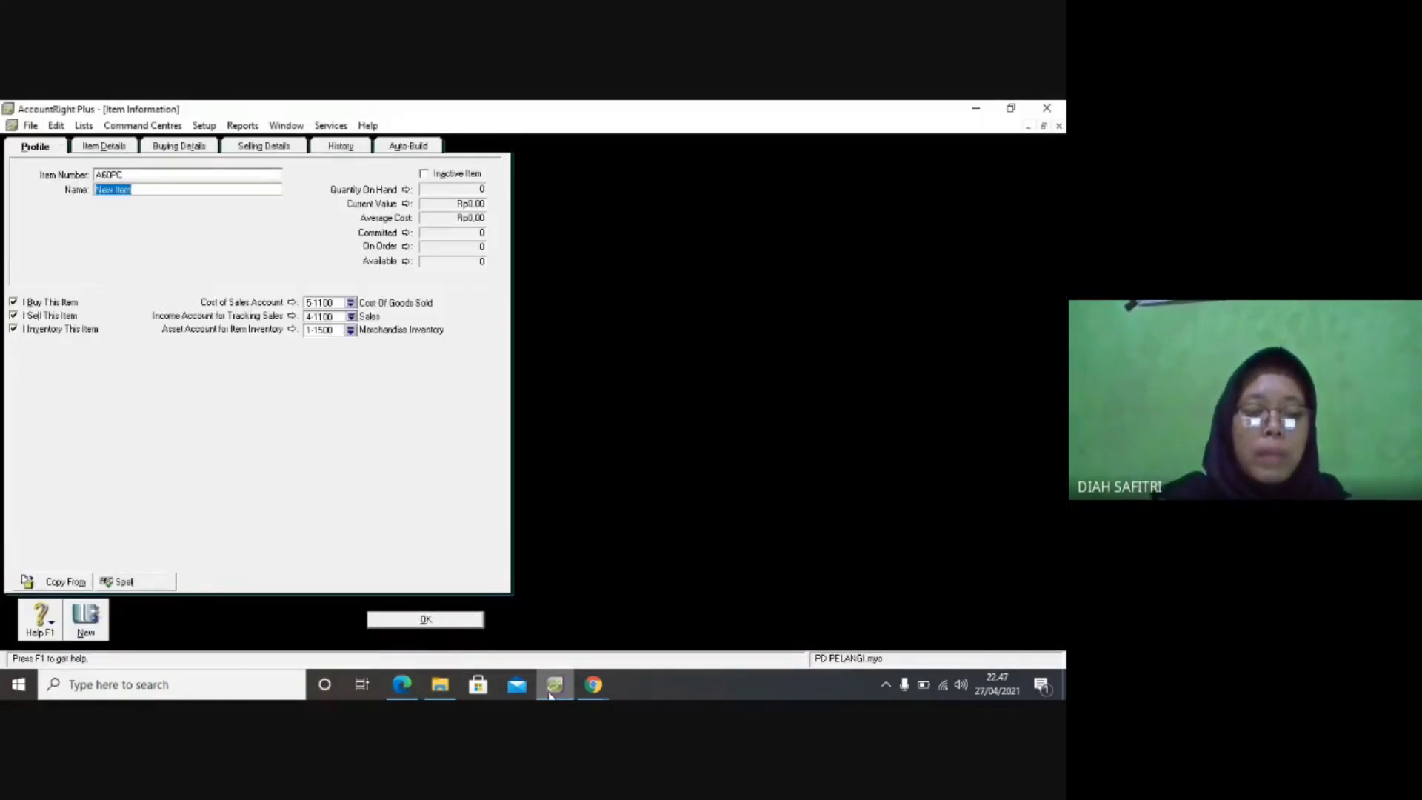
Name the new item Acer P-60, as listed in the assignment PDF.
type("Acer")
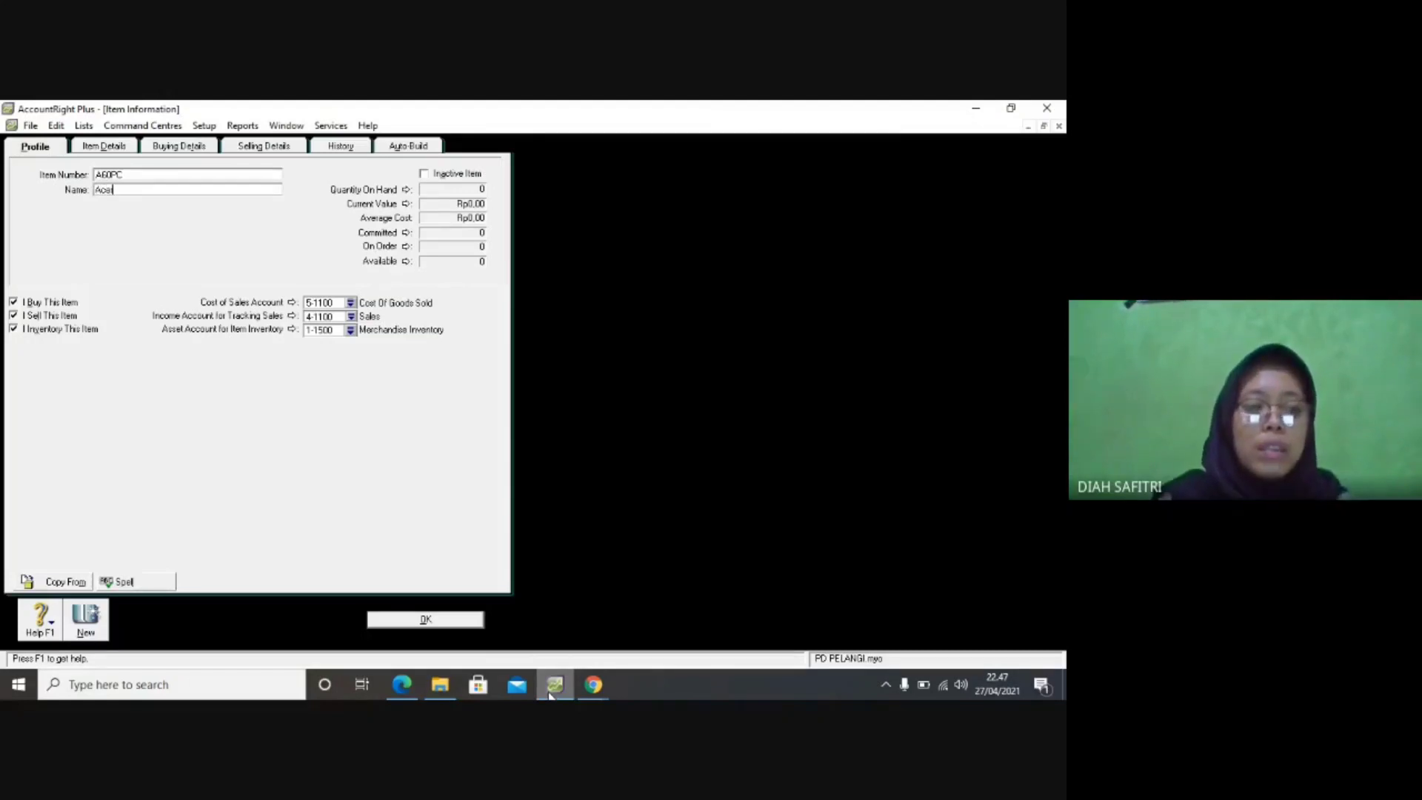
left_click(392, 689)
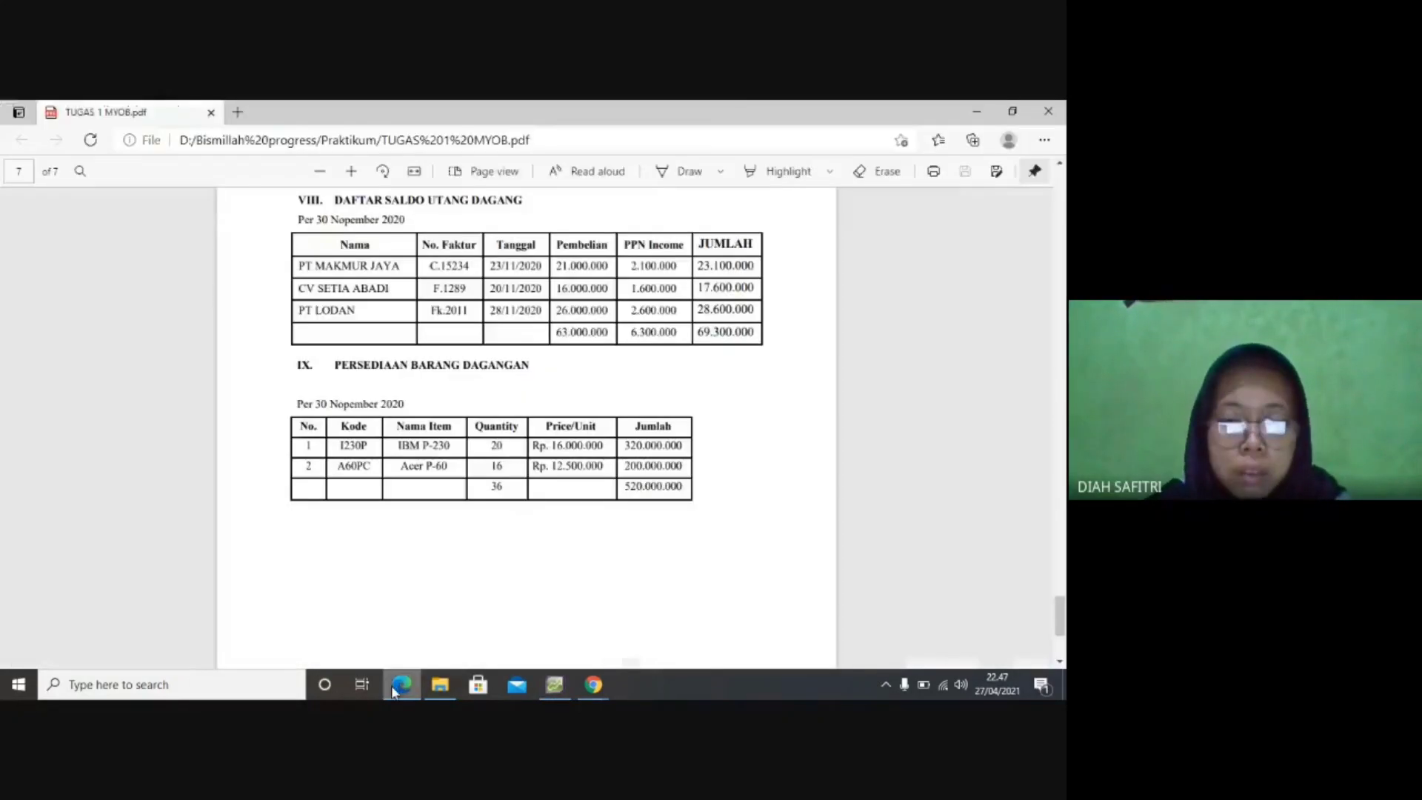
left_click(551, 690)
type("P")
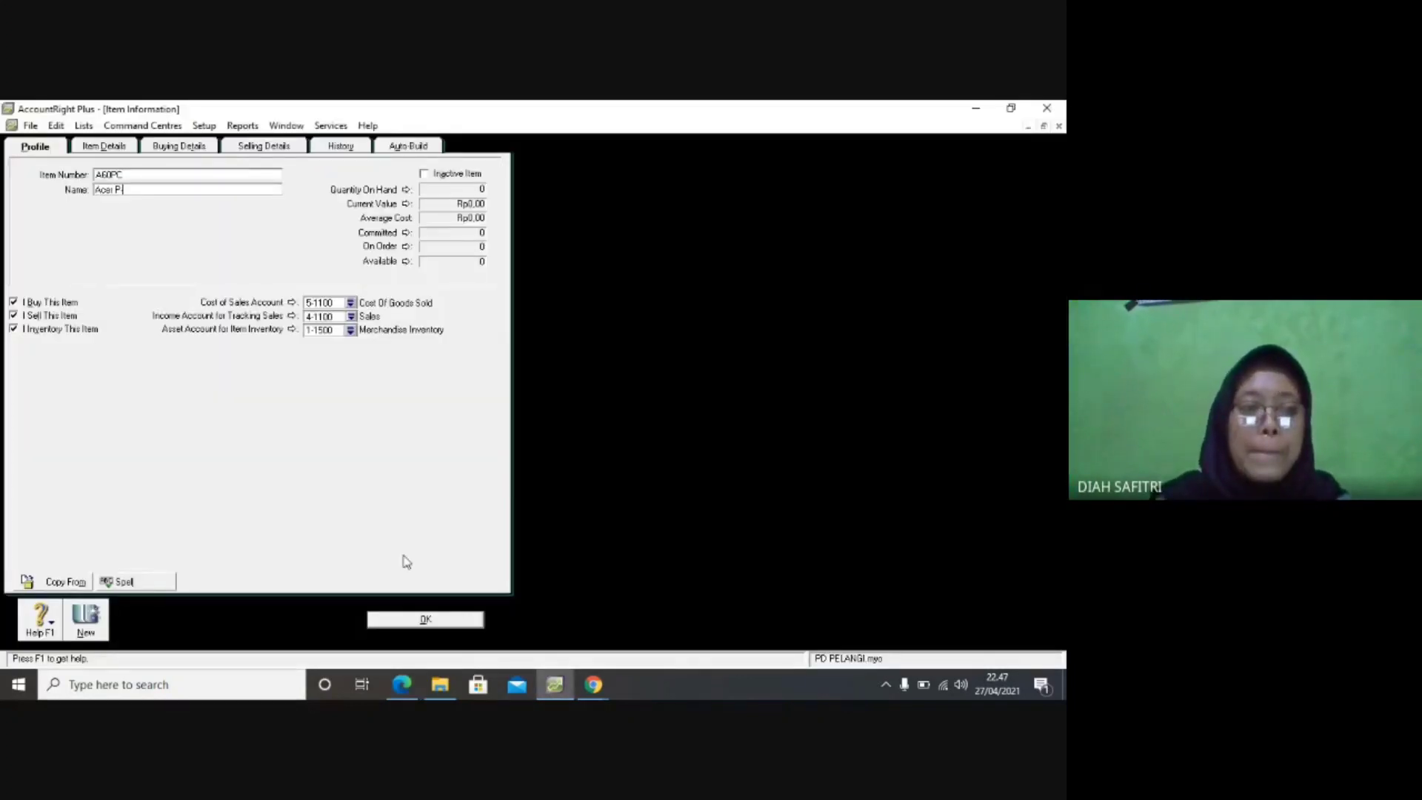
type("-60")
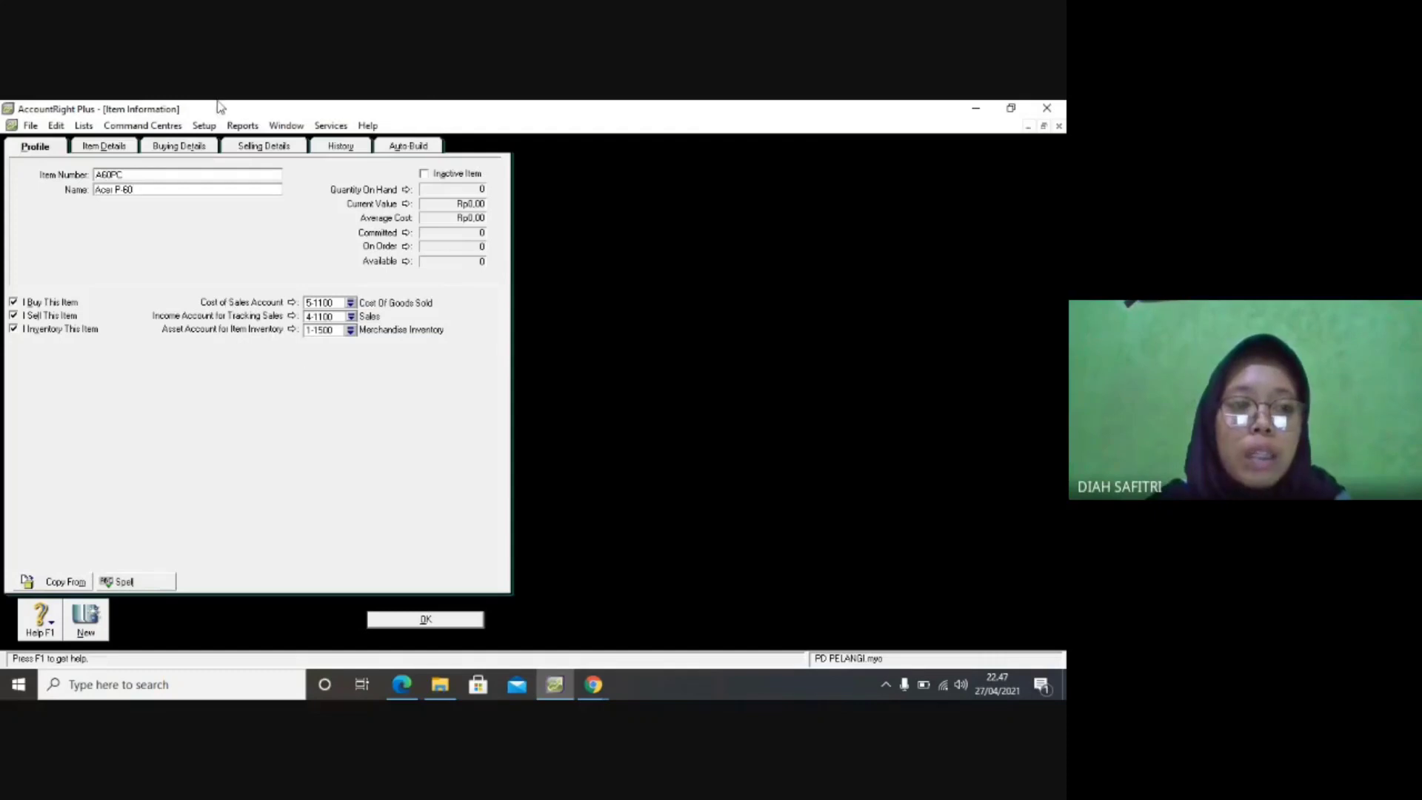
Set the base selling price of Acer P-60 to Rp12.500.000 from the assignment PDF and save the item.
left_click(186, 147)
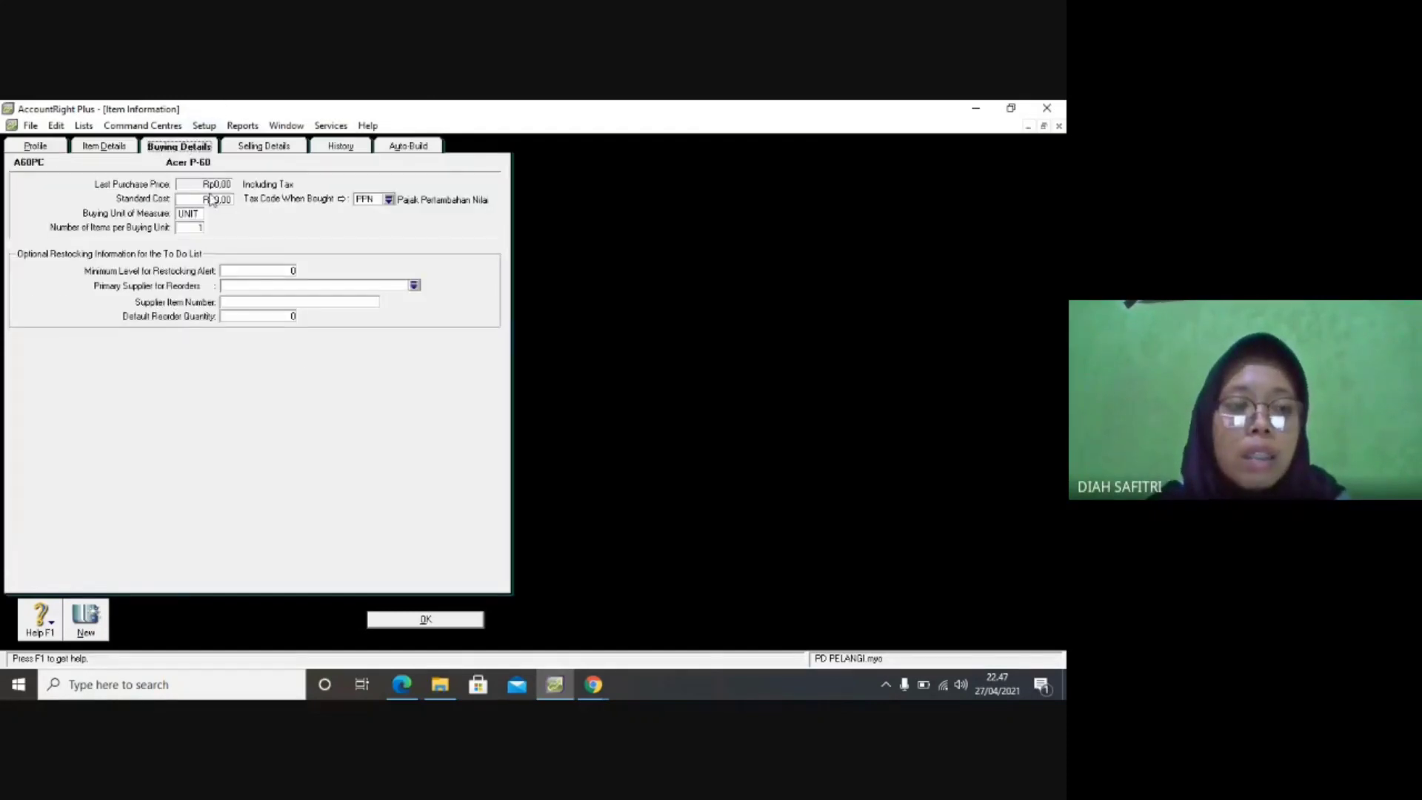
left_click(267, 148)
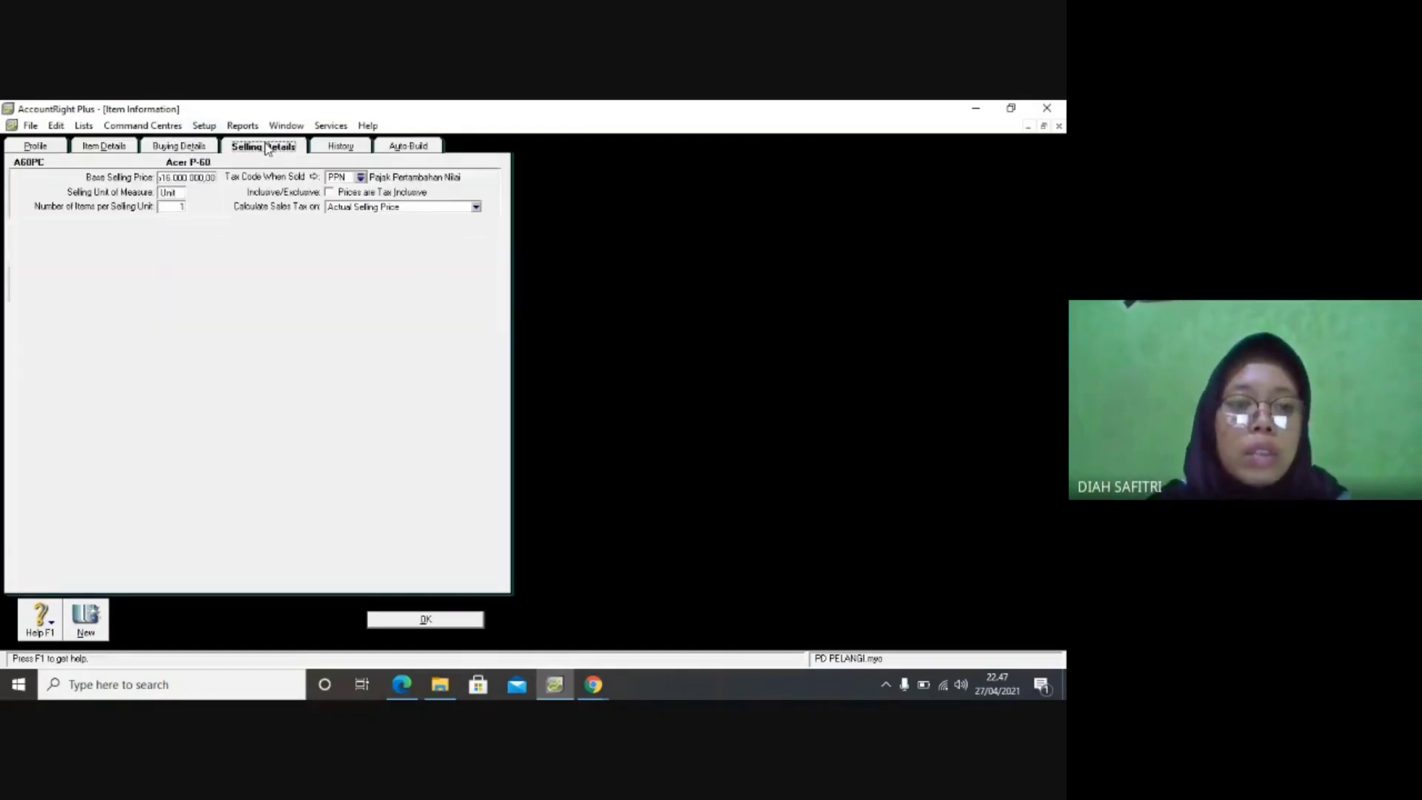
left_click(213, 178)
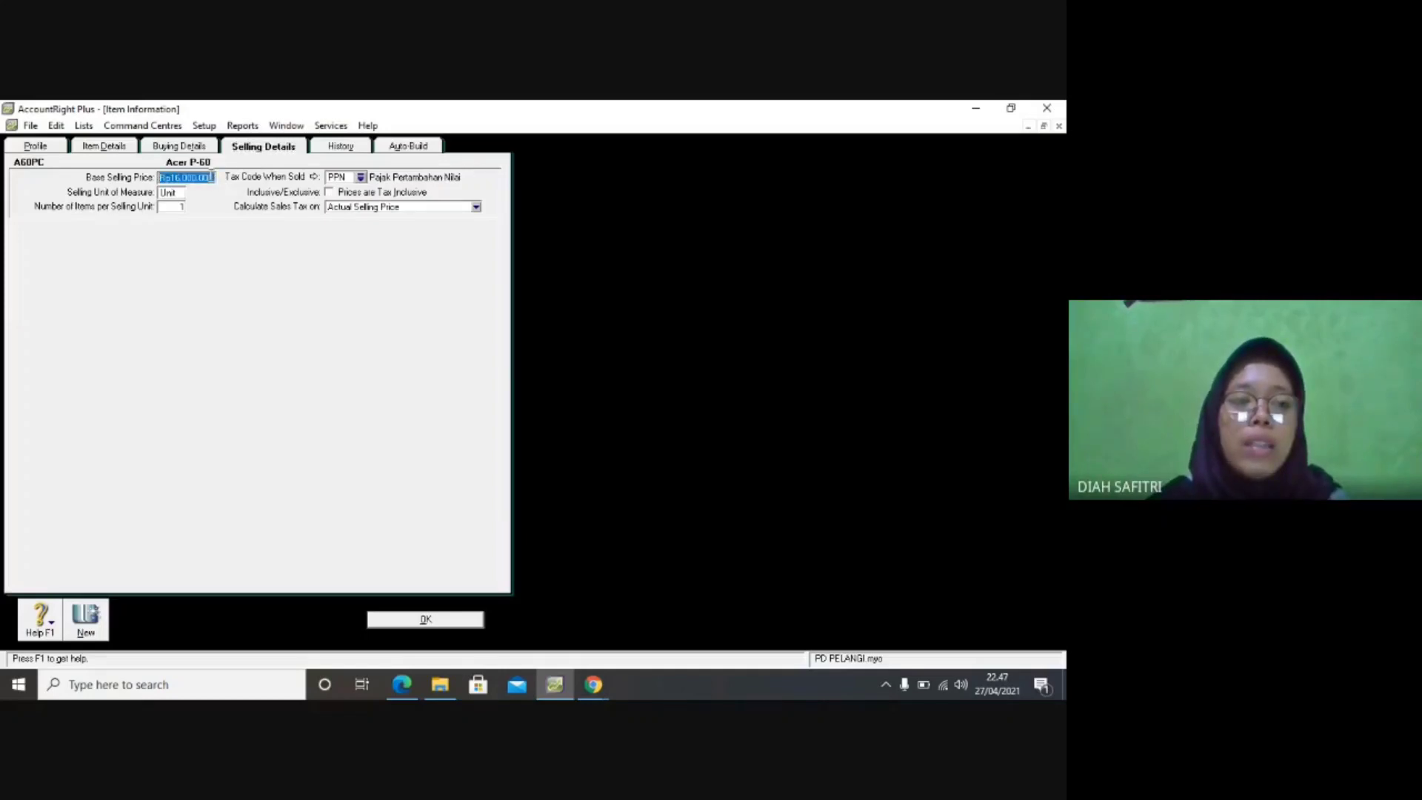
key("BackSpace")
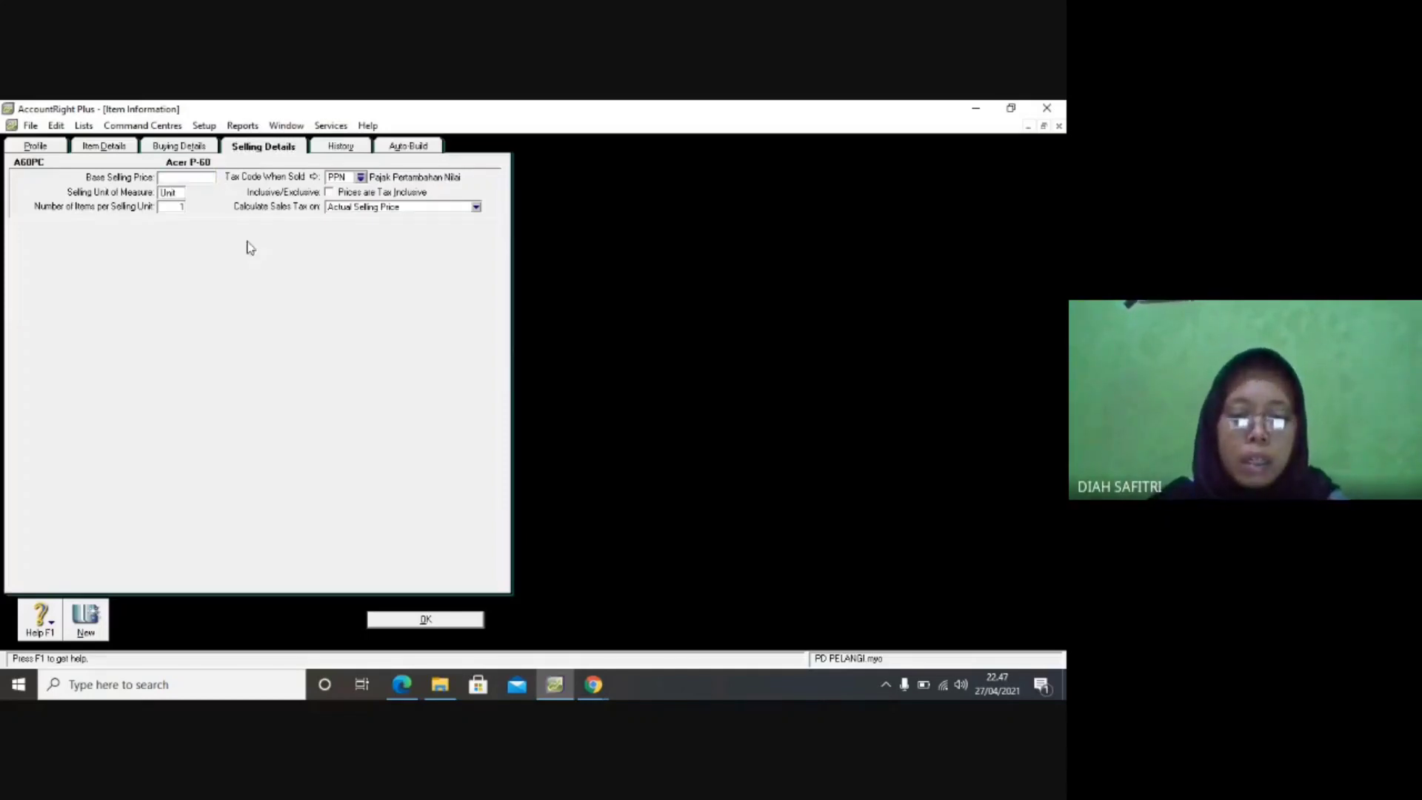
left_click(402, 684)
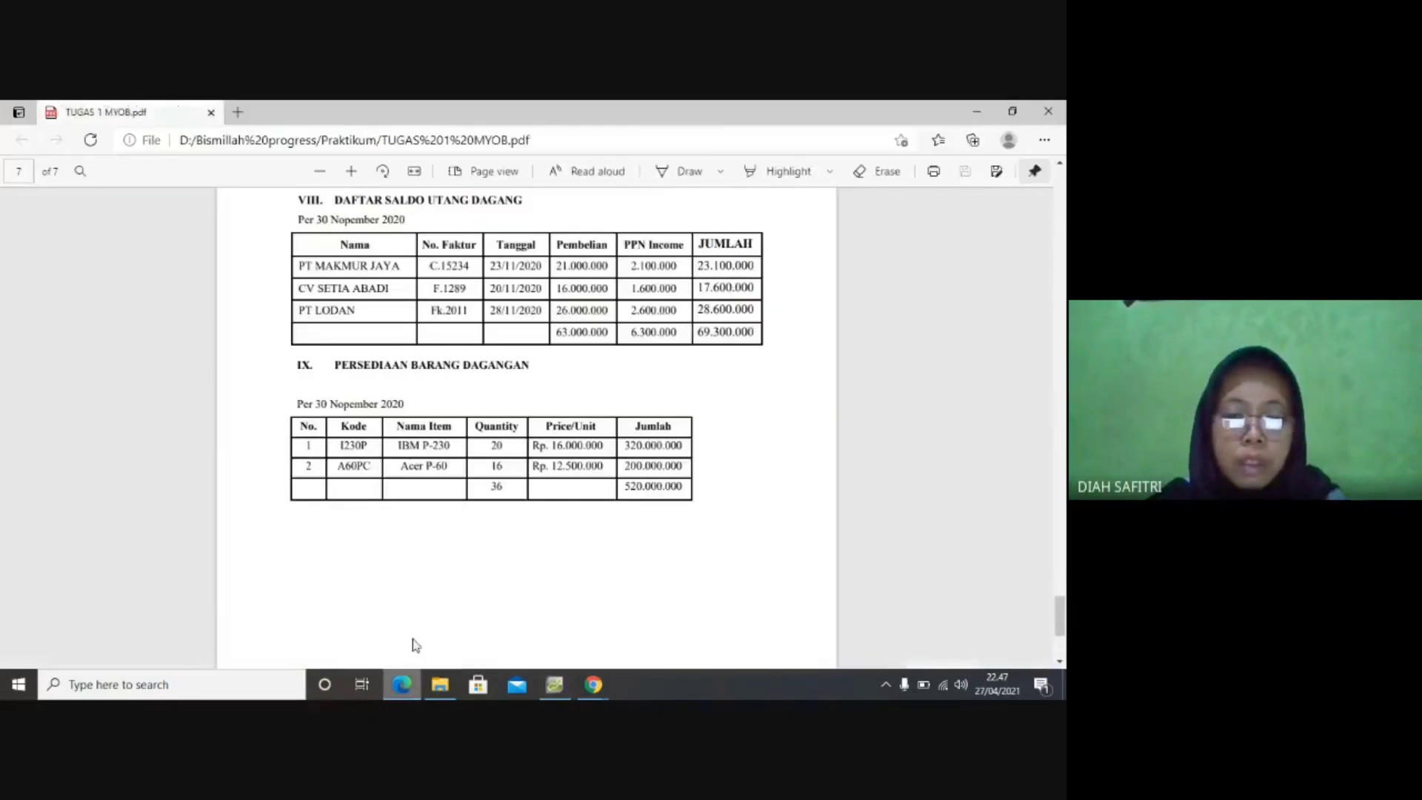
left_click(555, 684)
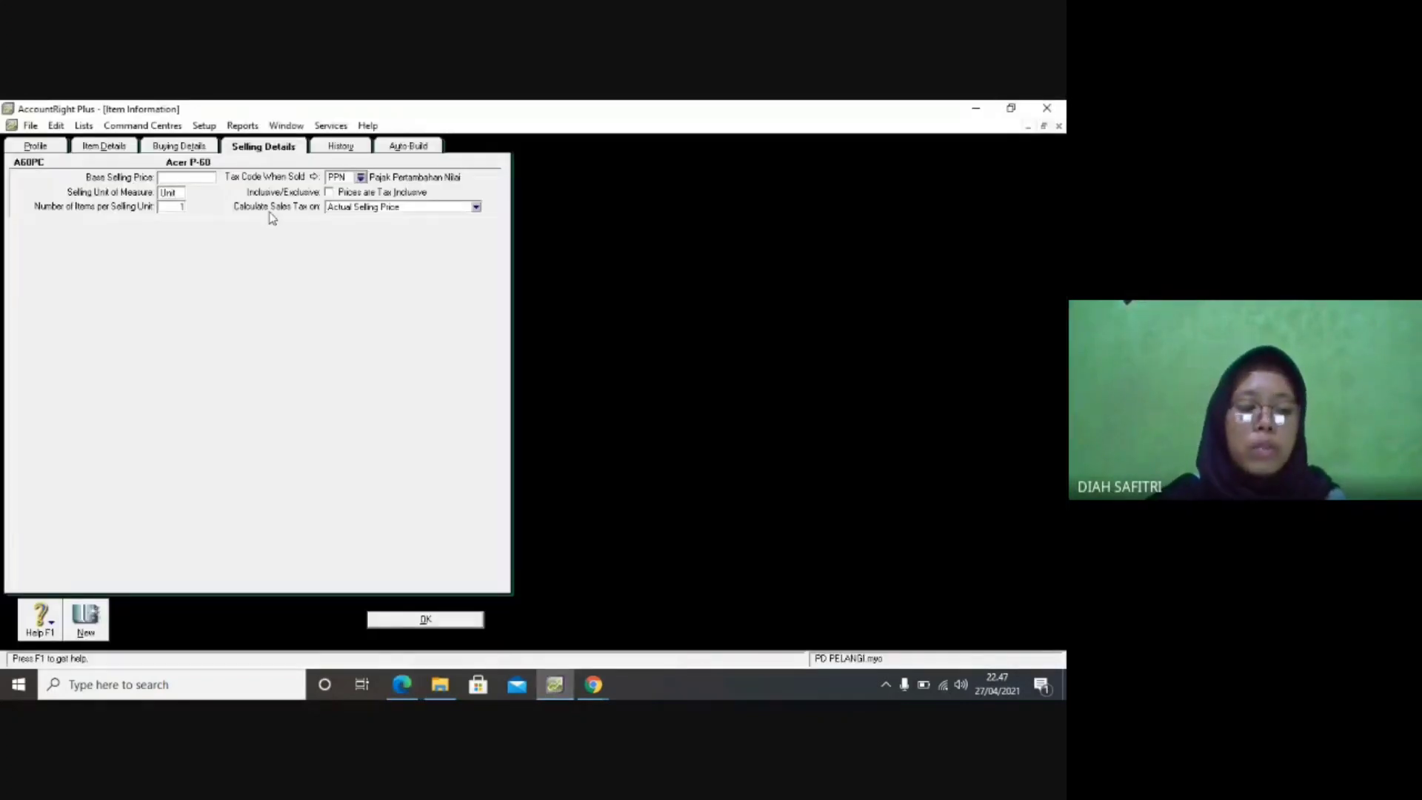
type("12 500 000")
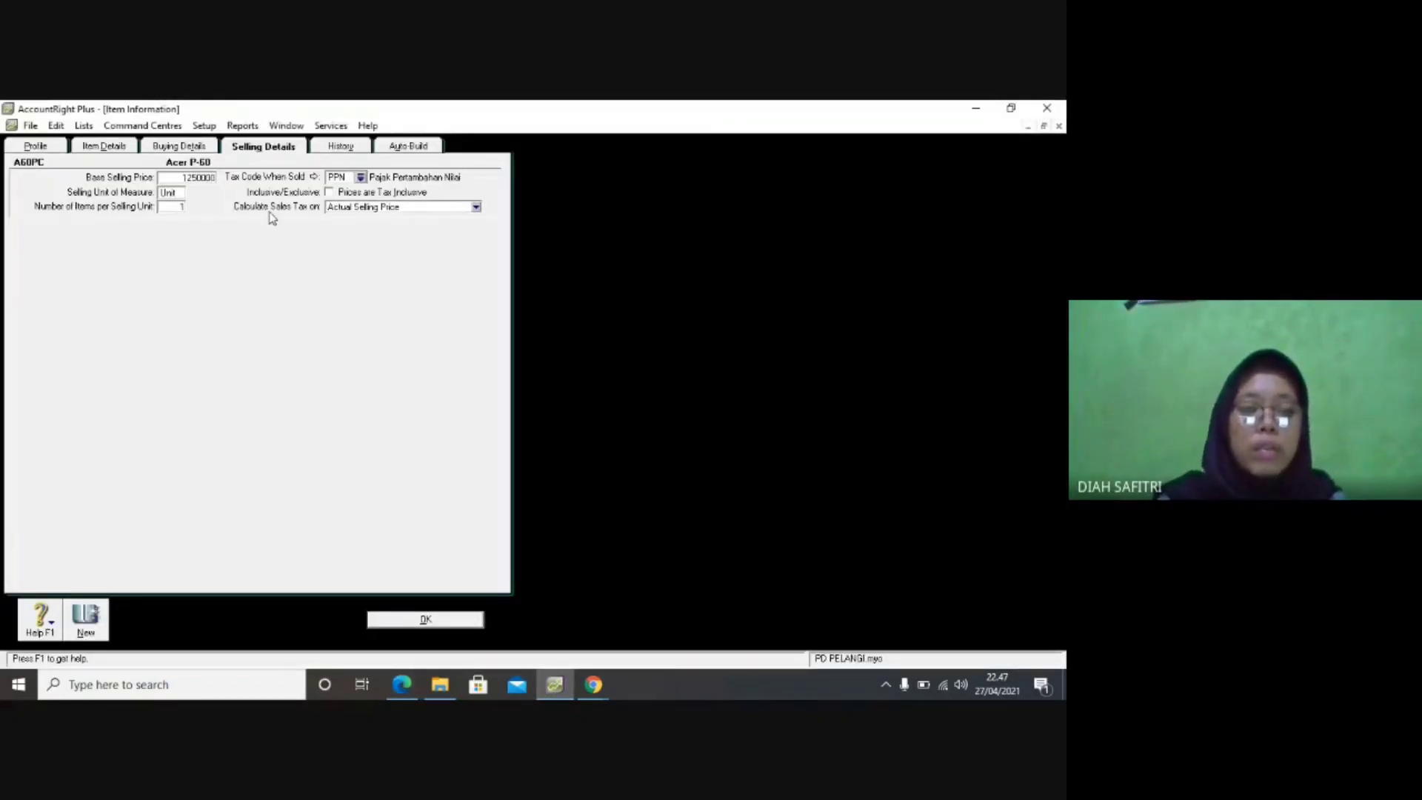
key("Tab")
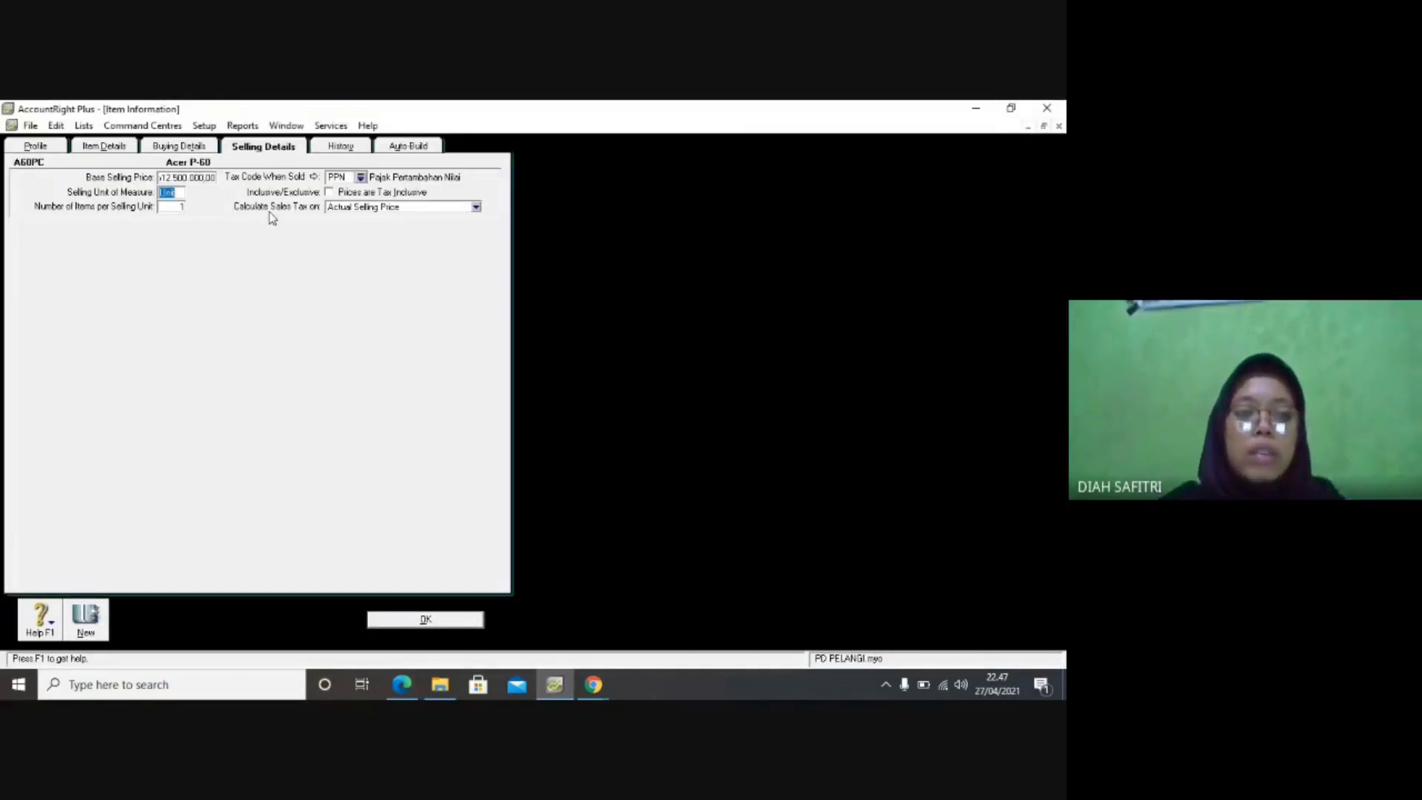
left_click(454, 619)
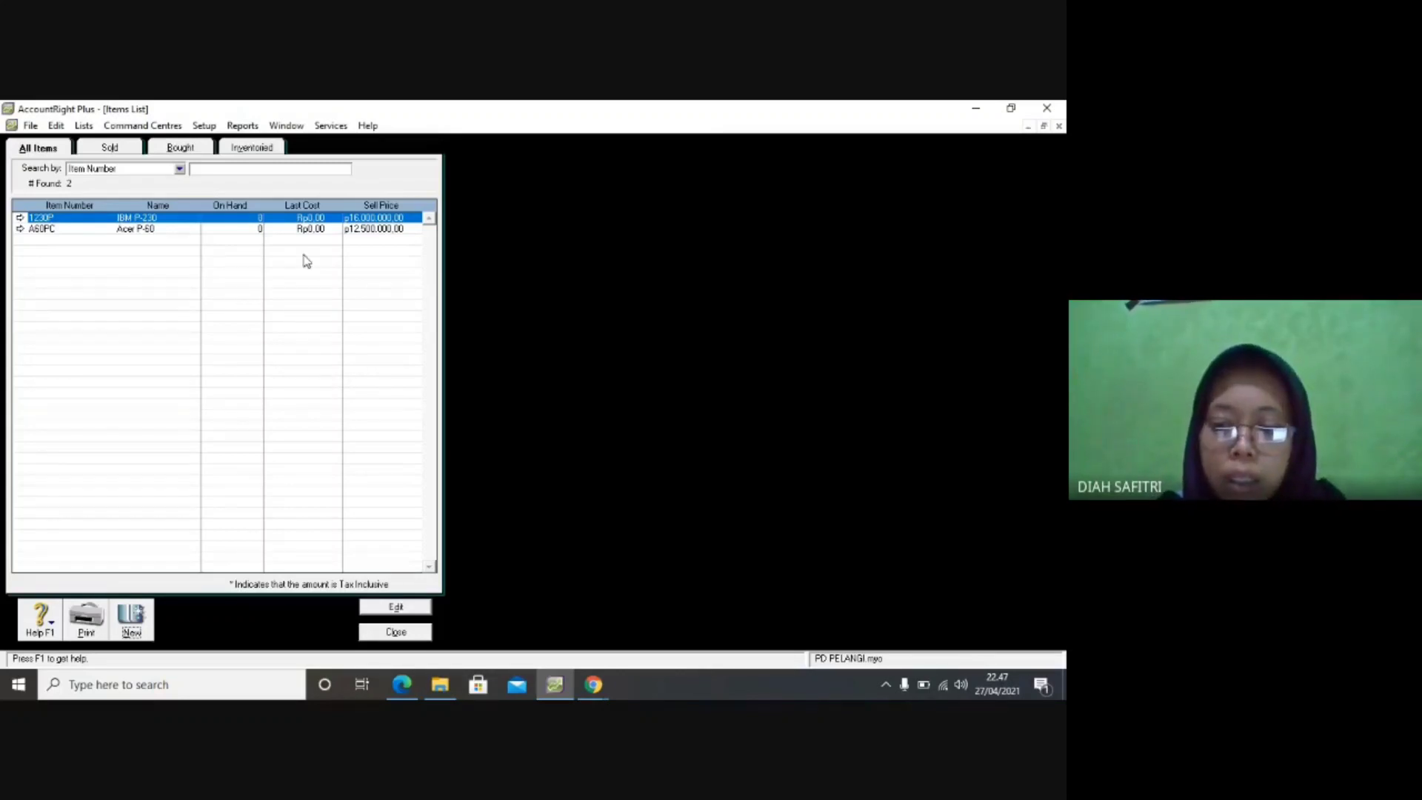
Start an inventory count and enter counted quantities of 20 for IBM P-230 and 16 for Acer P-60, checking the assignment PDF.
left_click(400, 636)
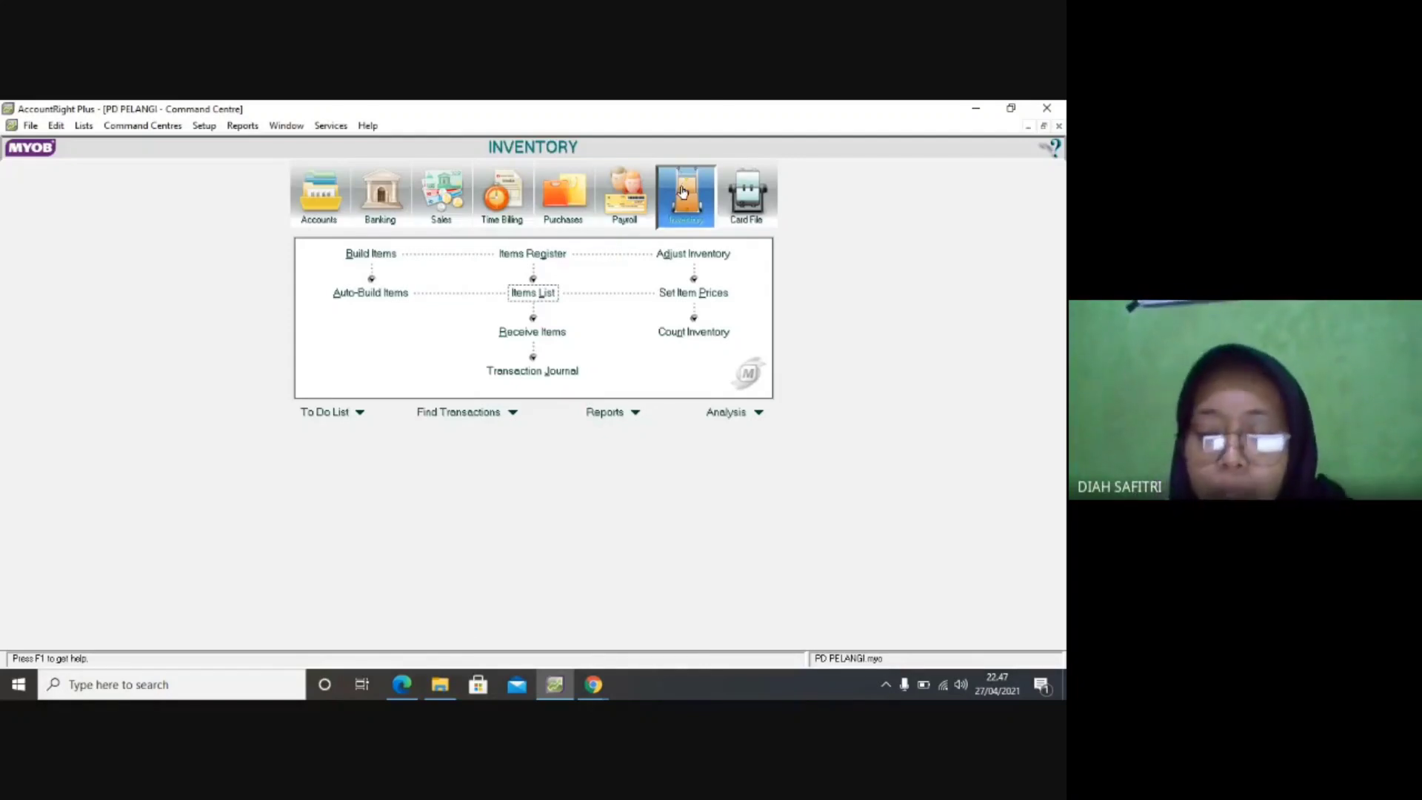
left_click(673, 334)
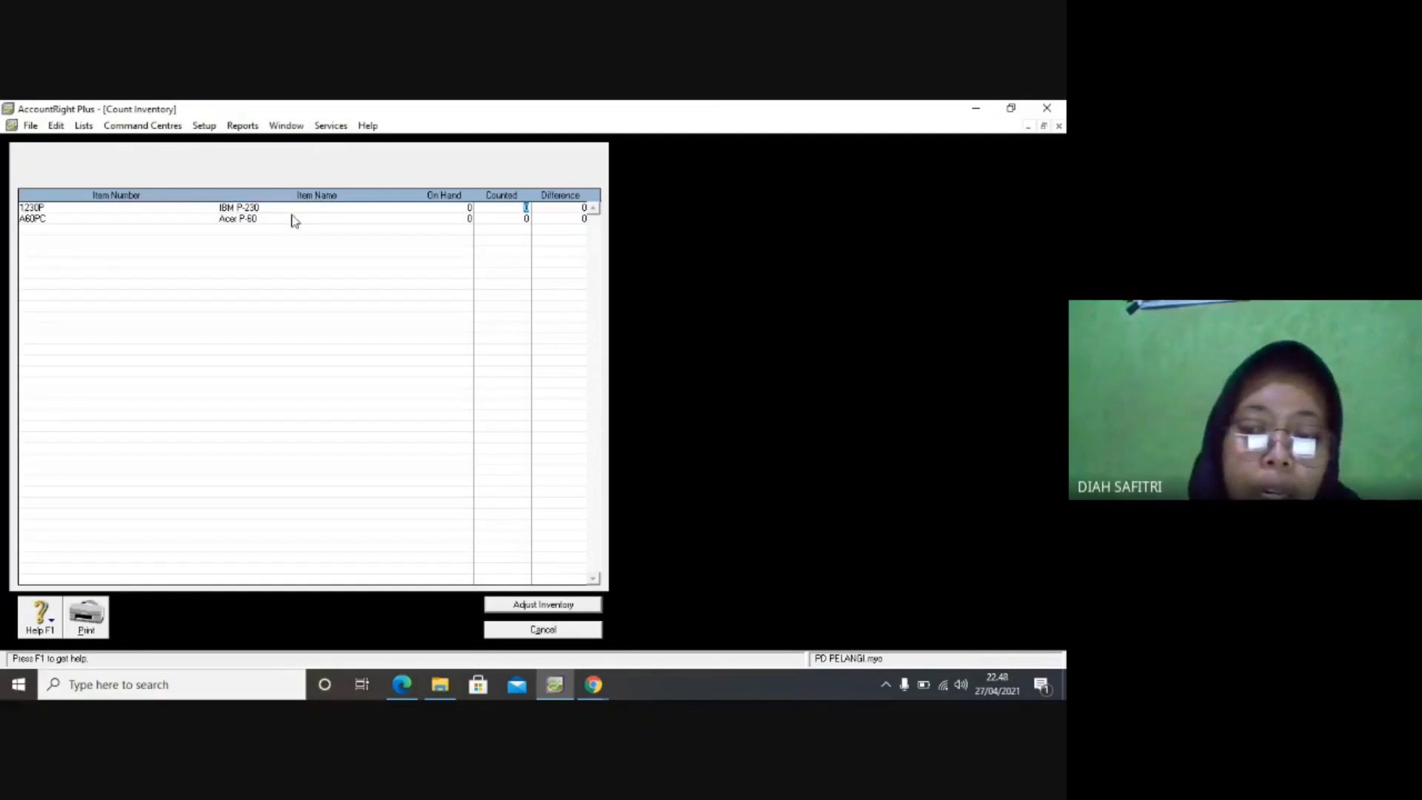
left_click(401, 684)
left_click(554, 683)
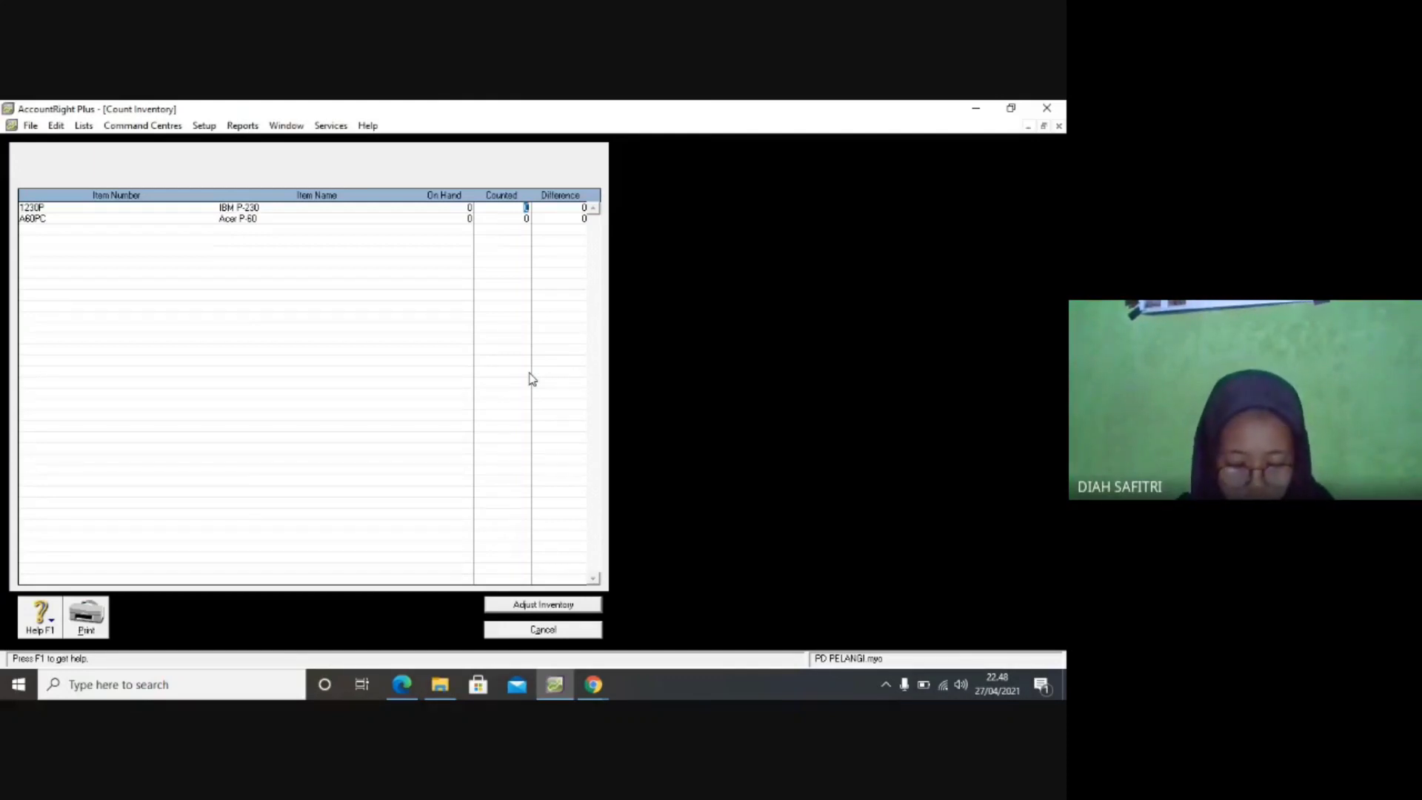
type("20")
key("Tab")
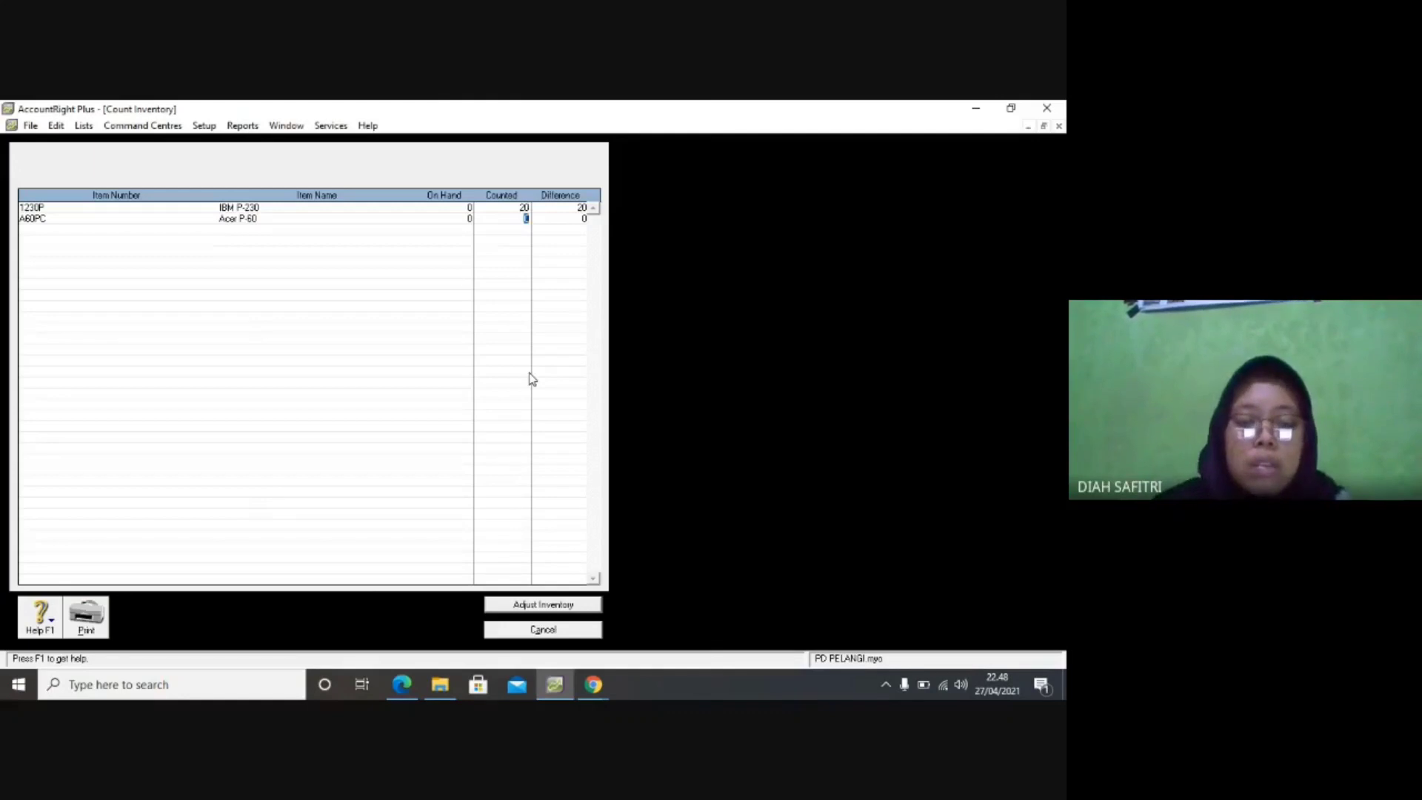
type("16")
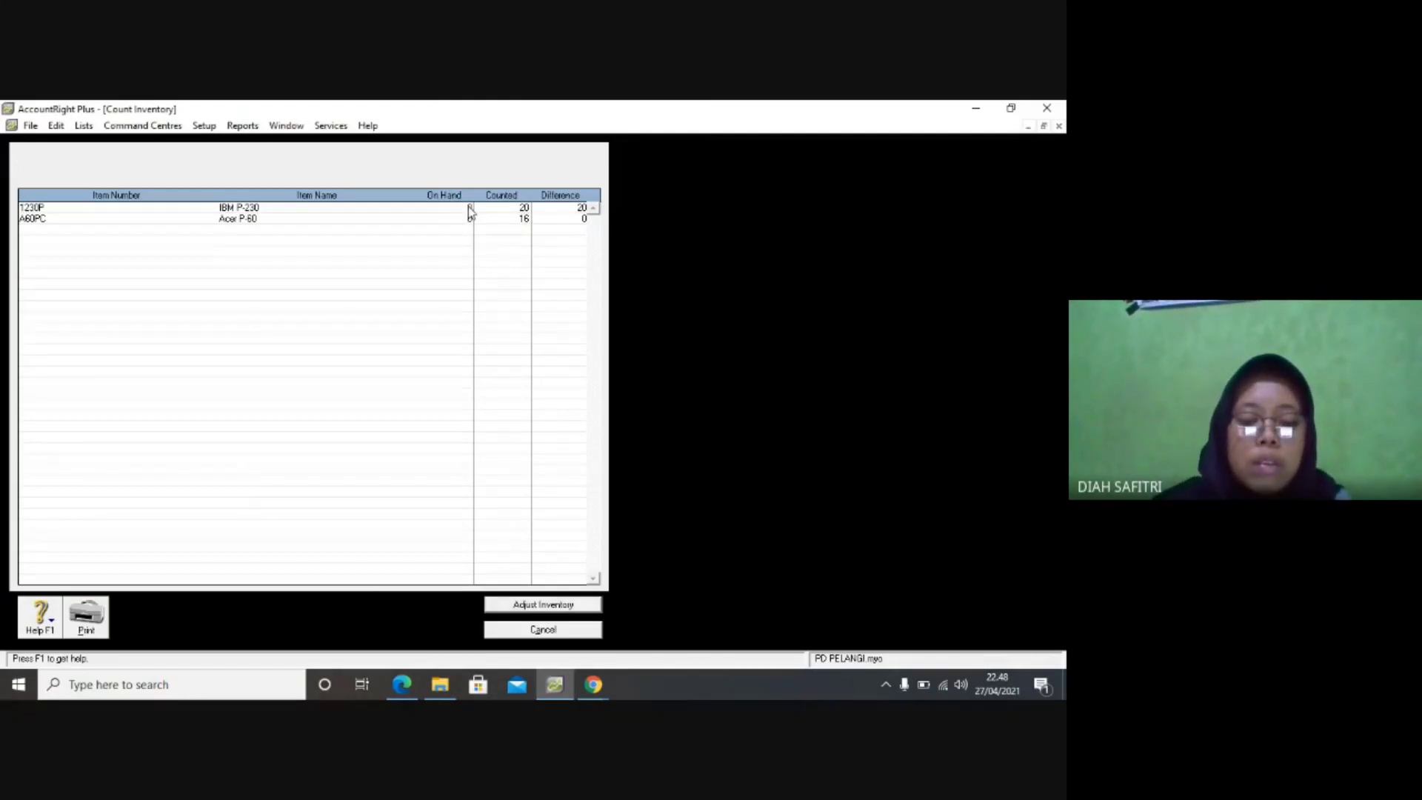
key("Tab")
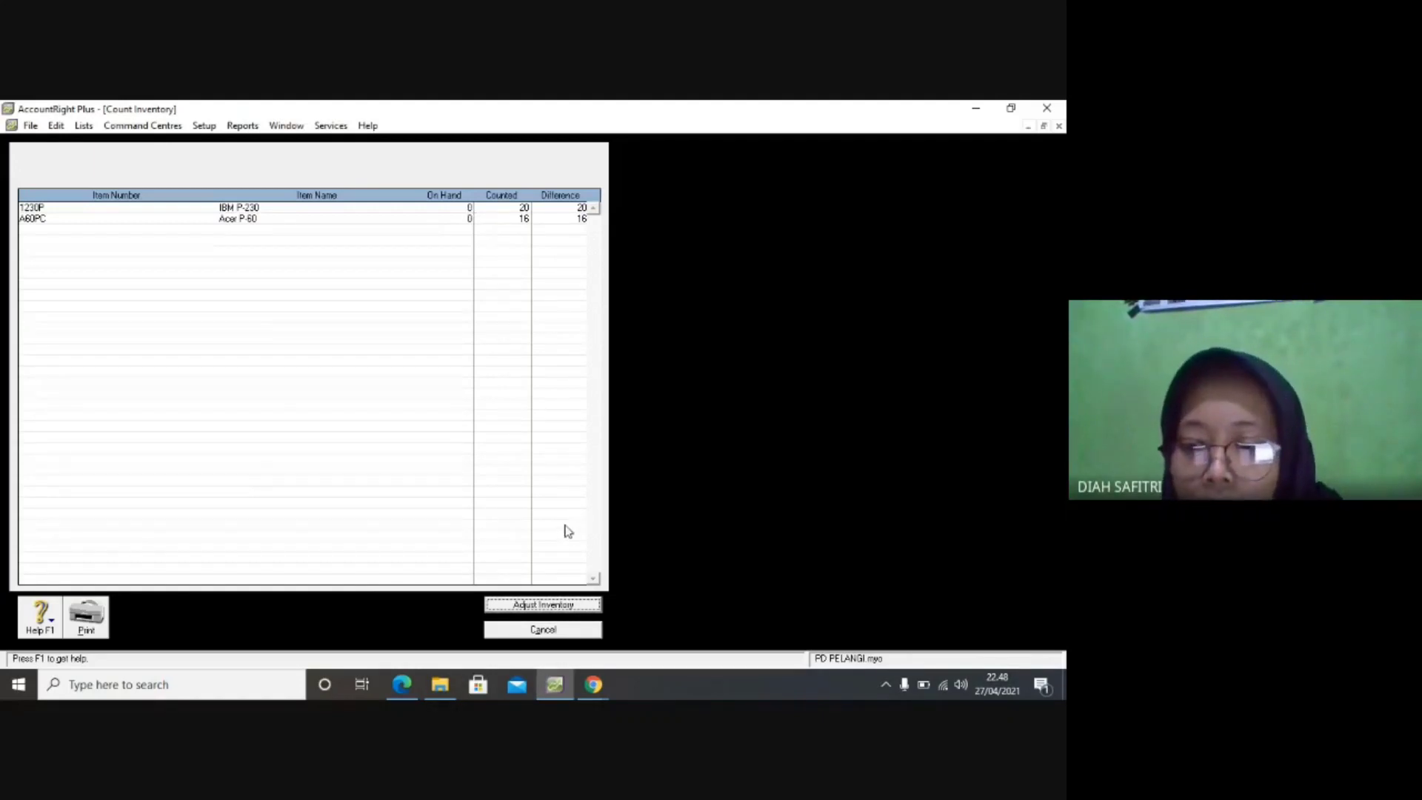
Adjust the inventory to the counted quantities as opening balances, with 1-1500 Merchandise Inventory as the default adjustment account.
left_click(532, 609)
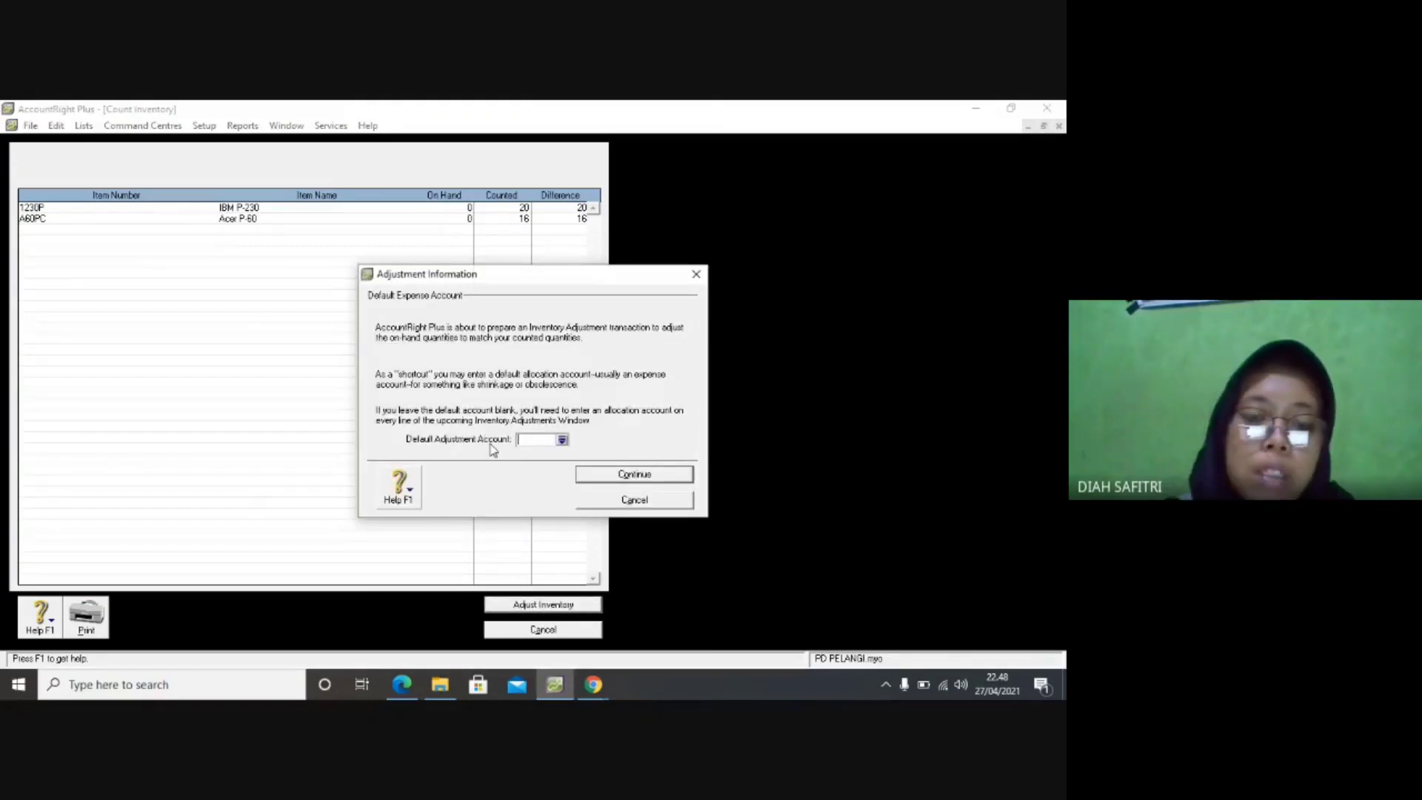
left_click(561, 440)
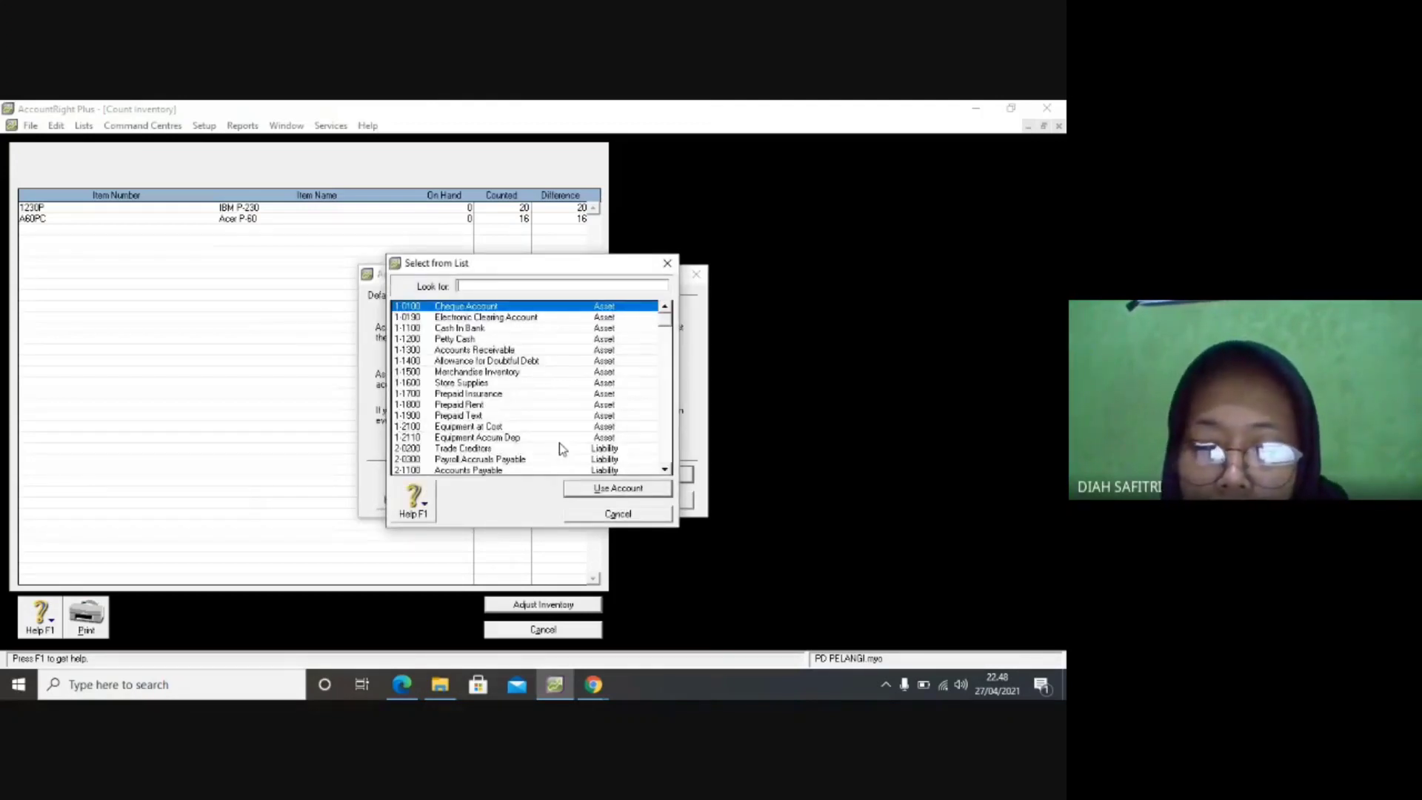
type("1-1500")
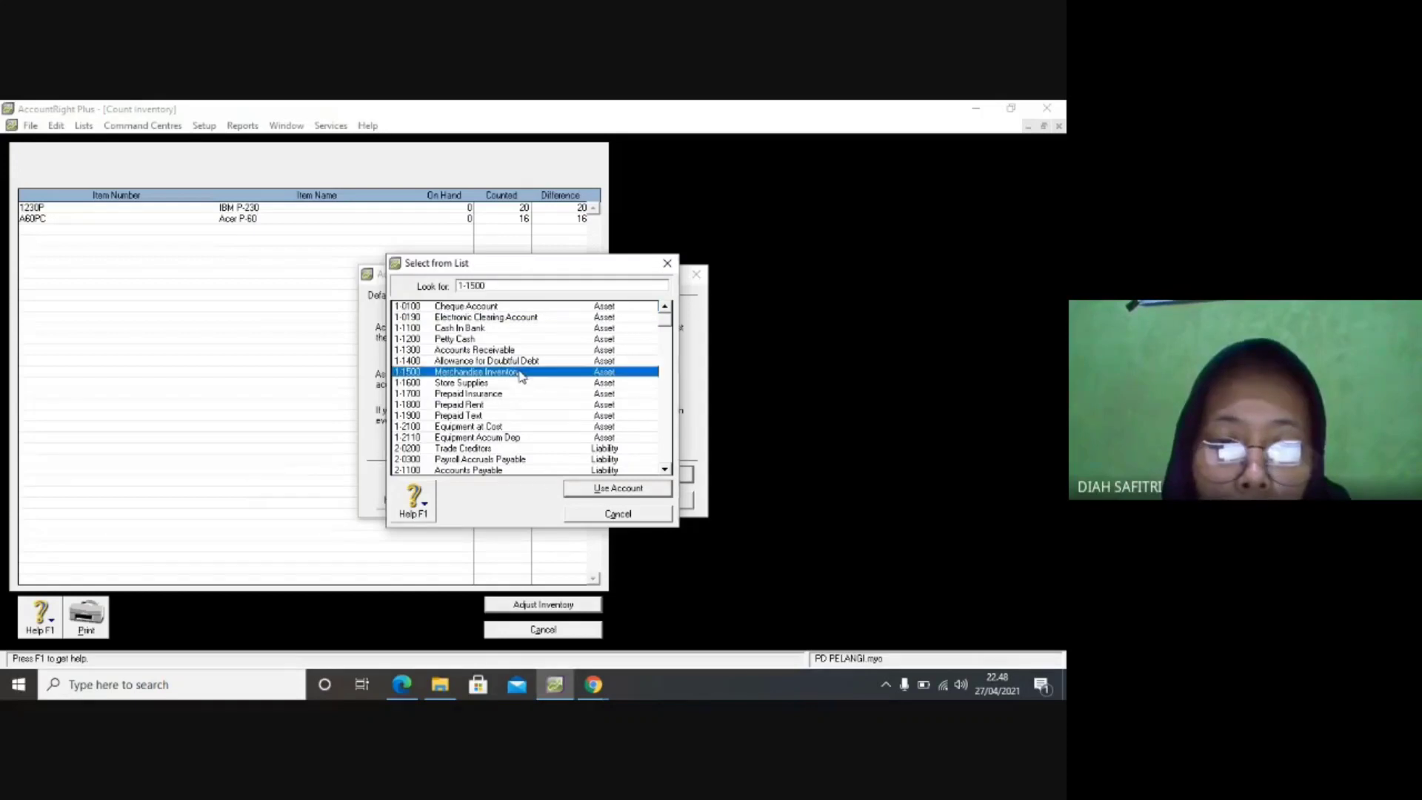
left_click(592, 488)
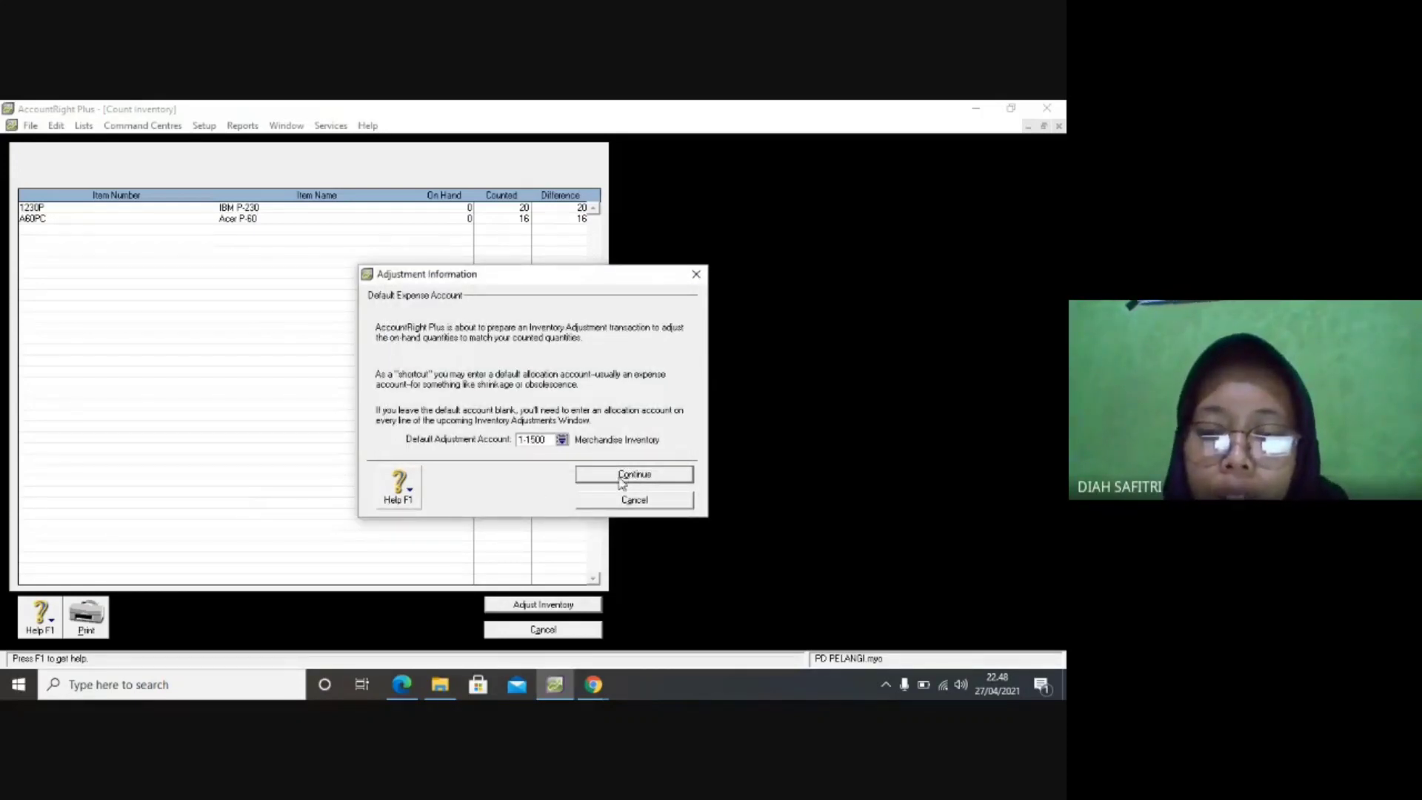
left_click(622, 480)
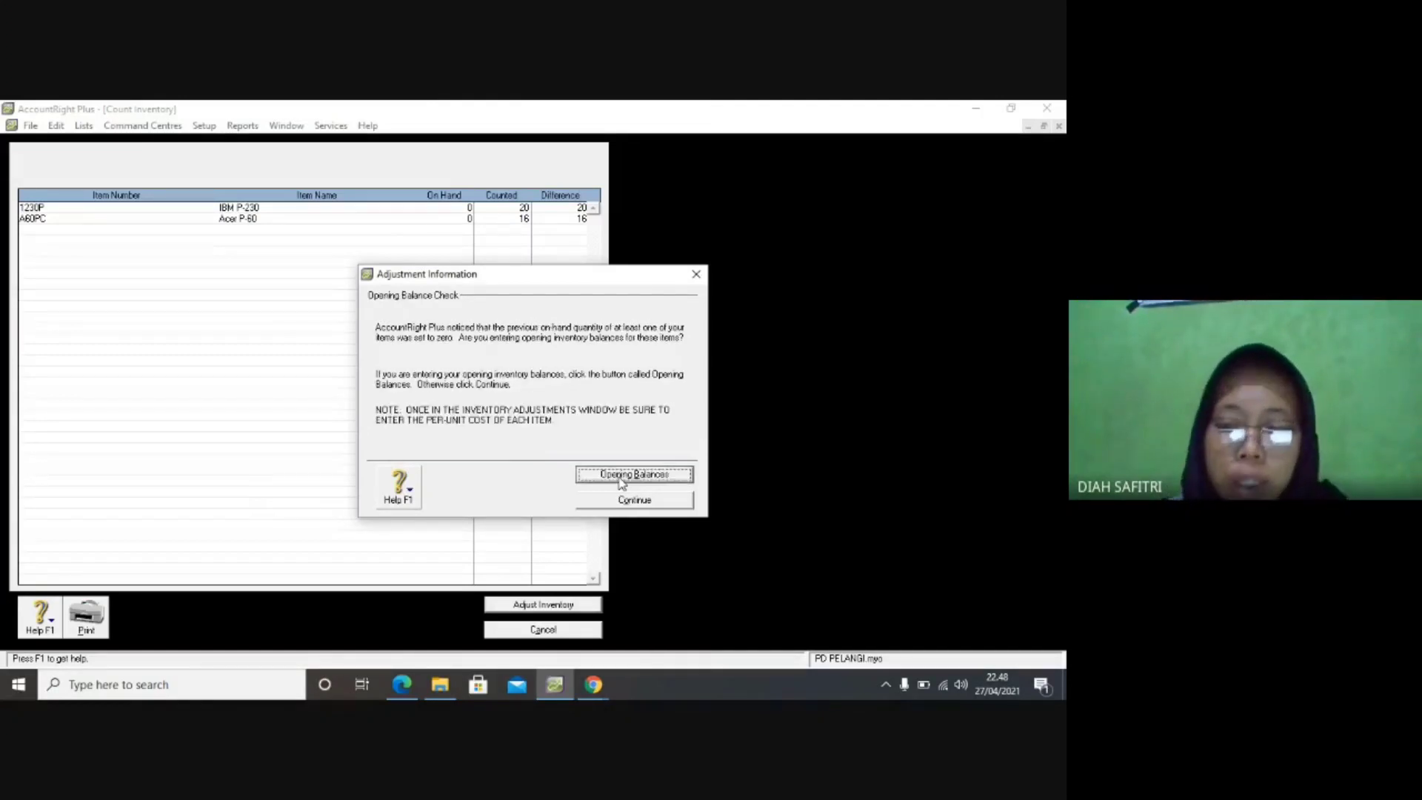
left_click(621, 480)
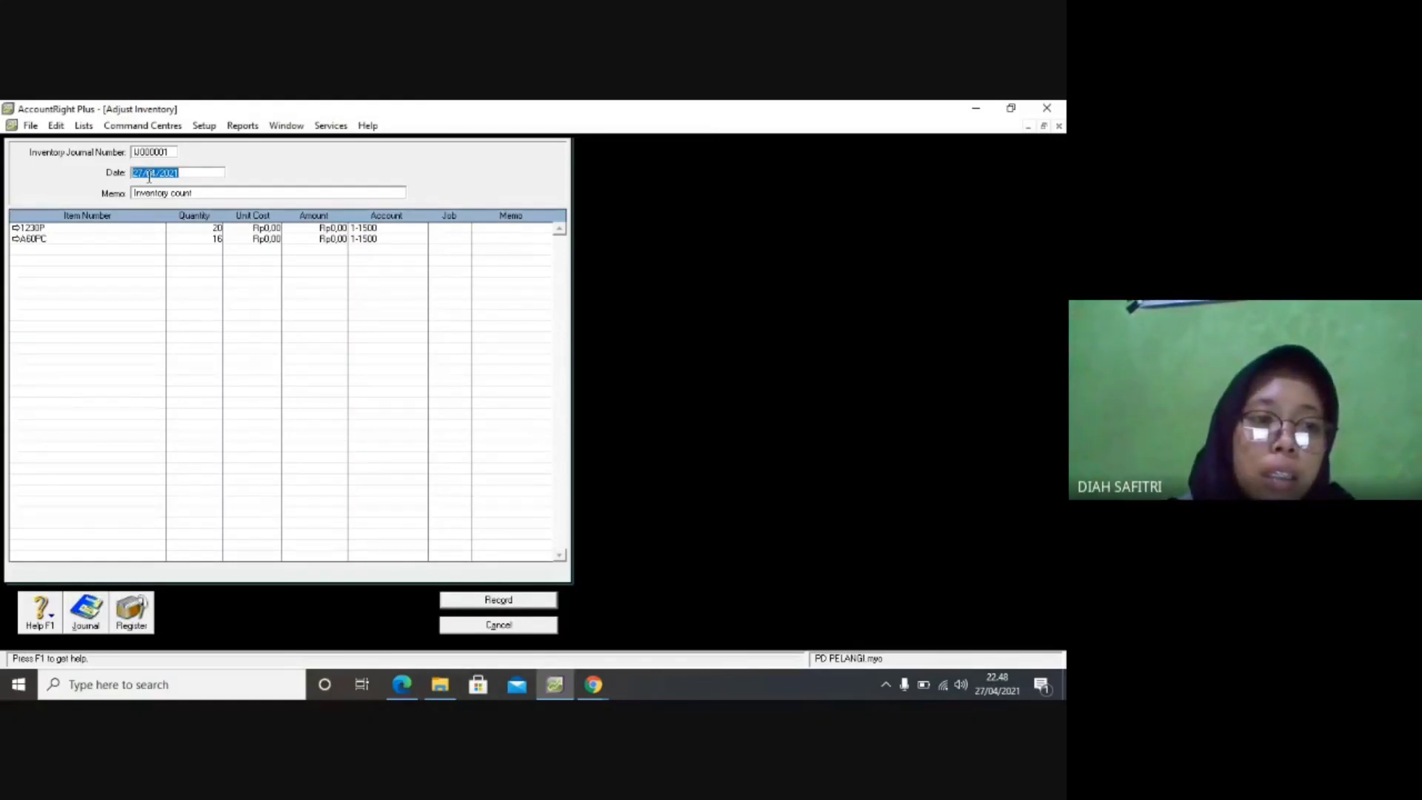
Set the inventory adjustment's date to 01/12/2020.
key("BackSpace")
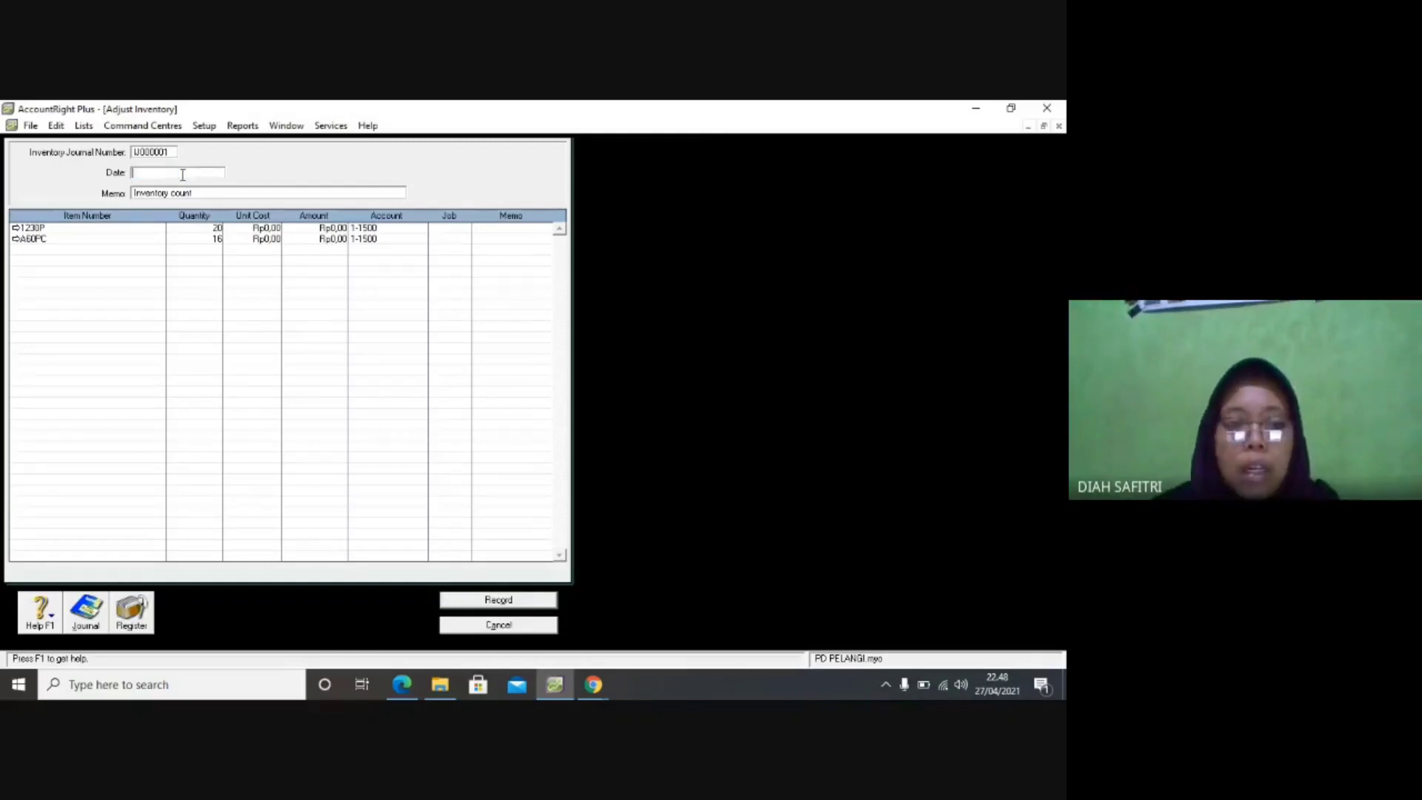
type("01")
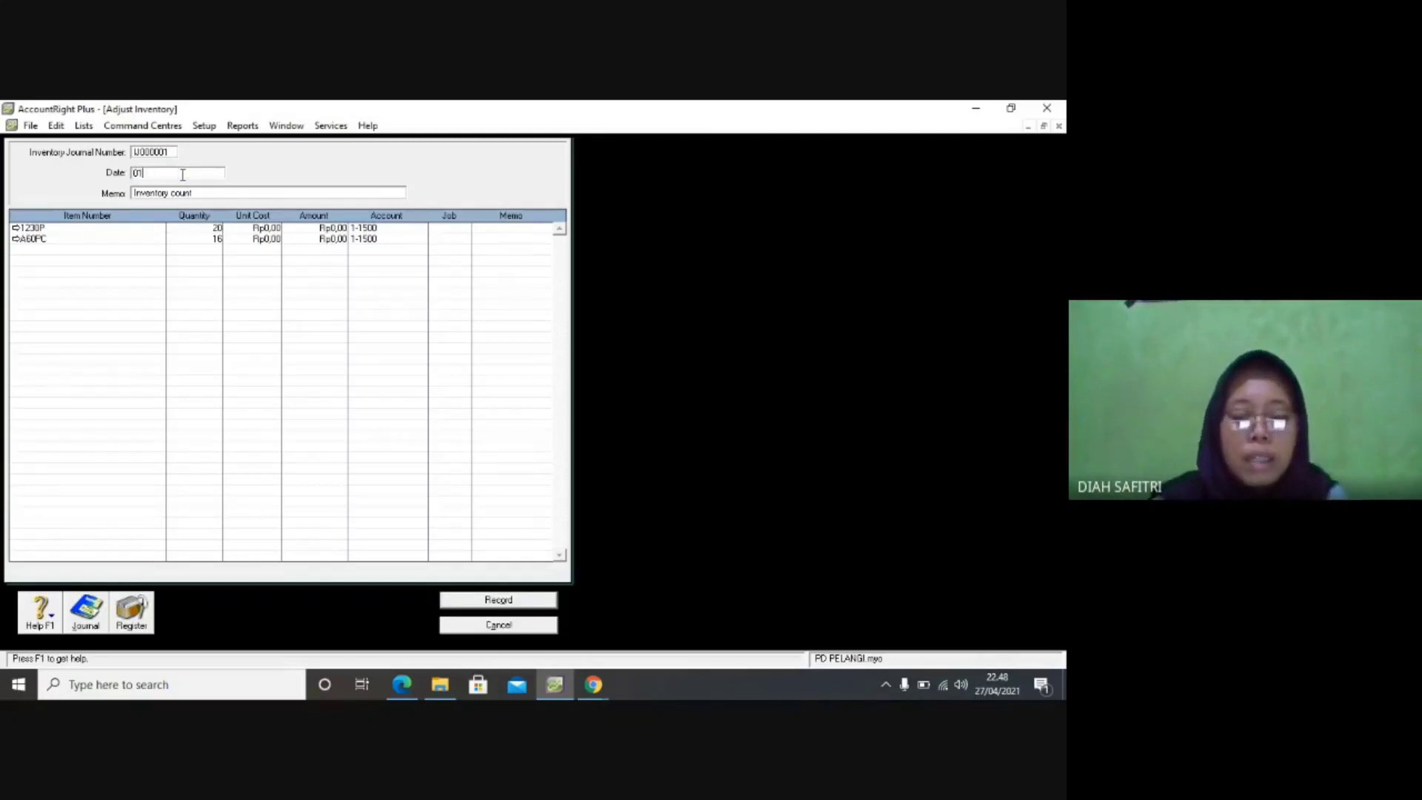
type("/12/")
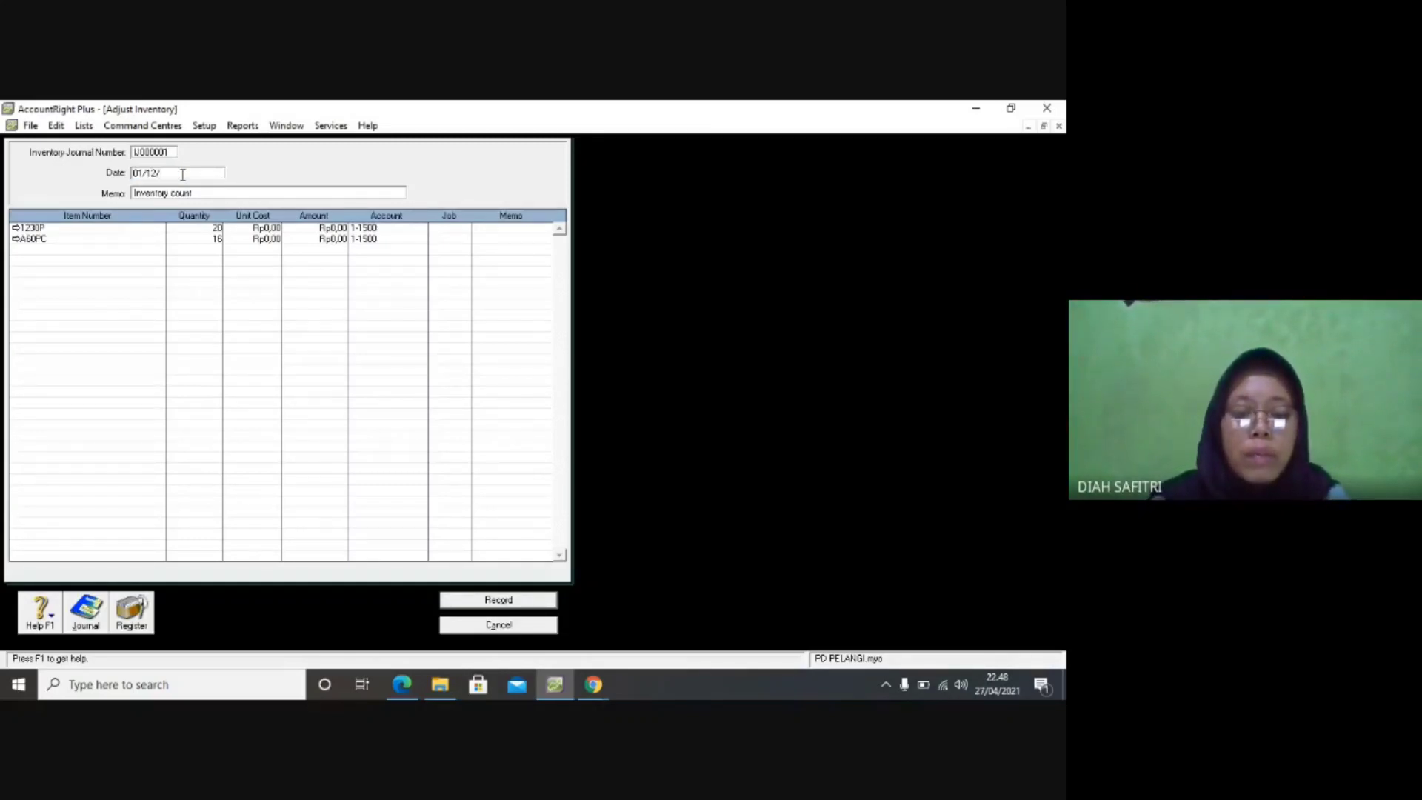
type("2020")
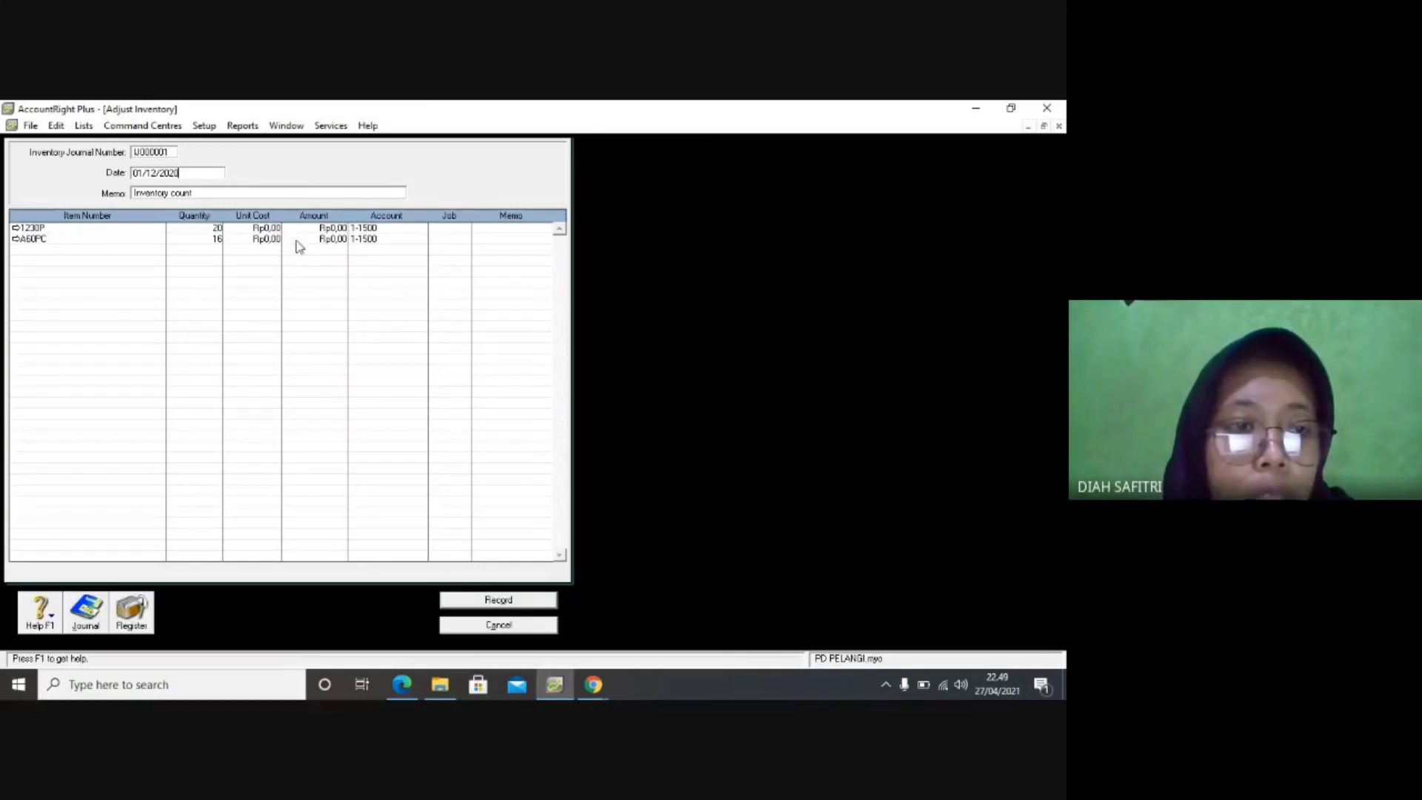
Replace the inventory adjustment's memo with "Saldo Awal Persediaan Barang Dagangan".
left_click(199, 194)
key("BackSpace")
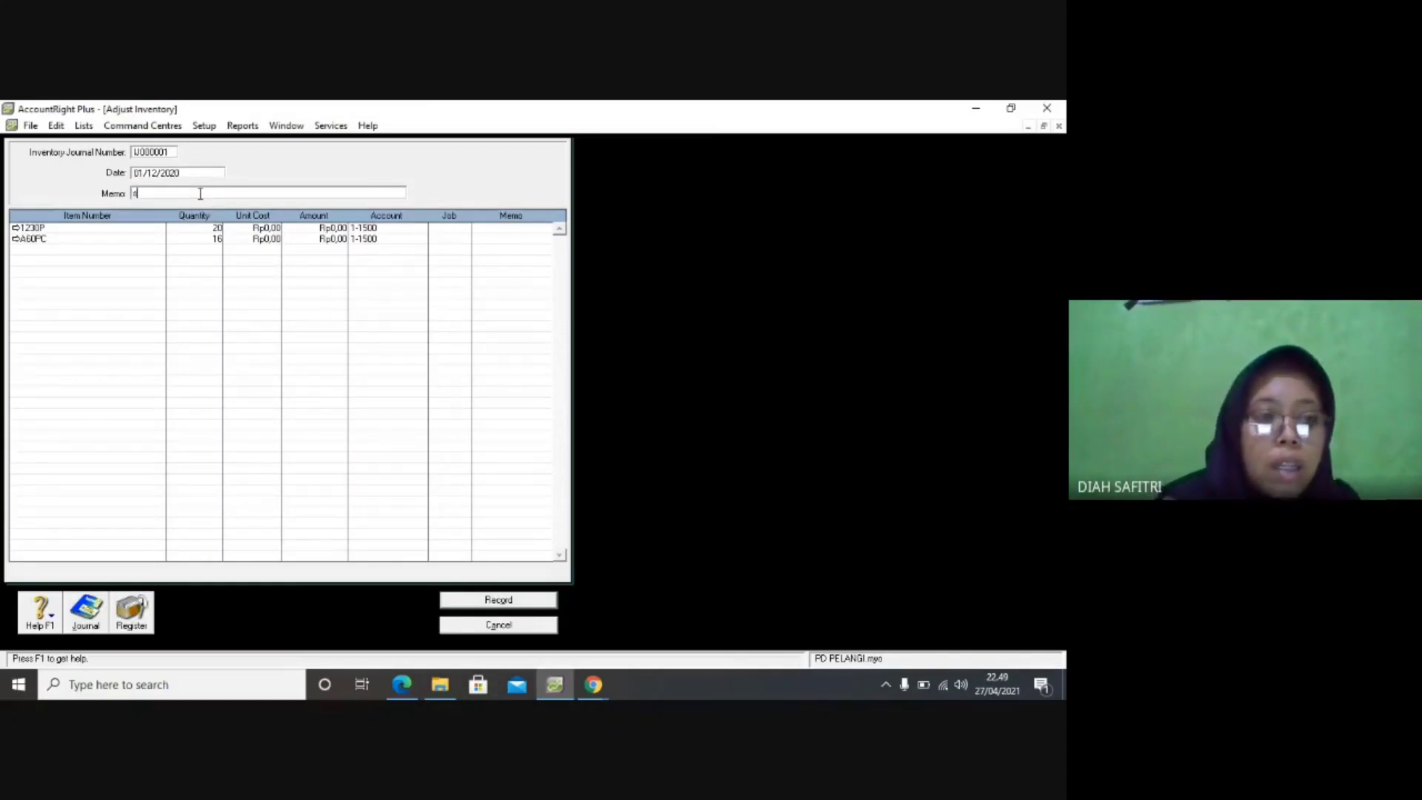
type("Sa")
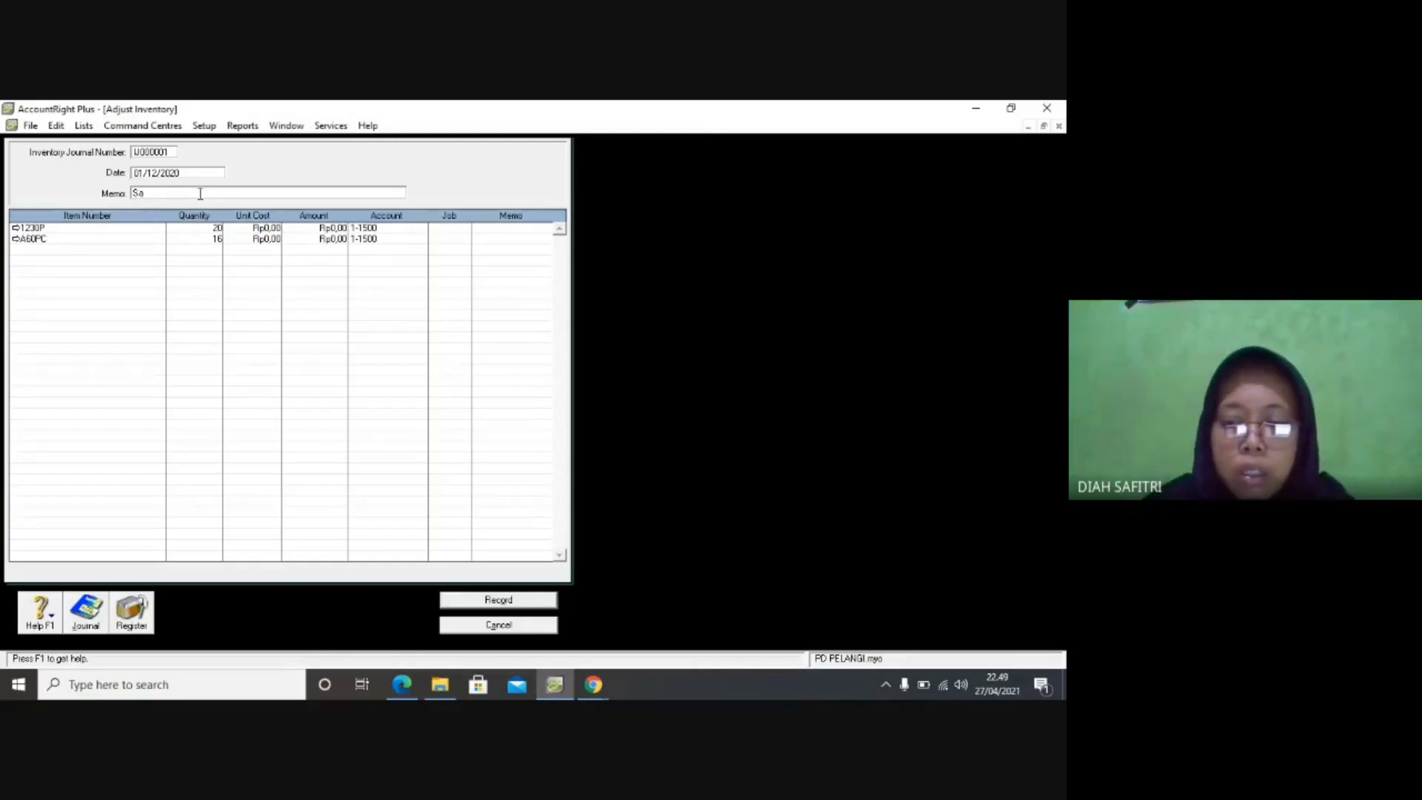
type("ldo Aw")
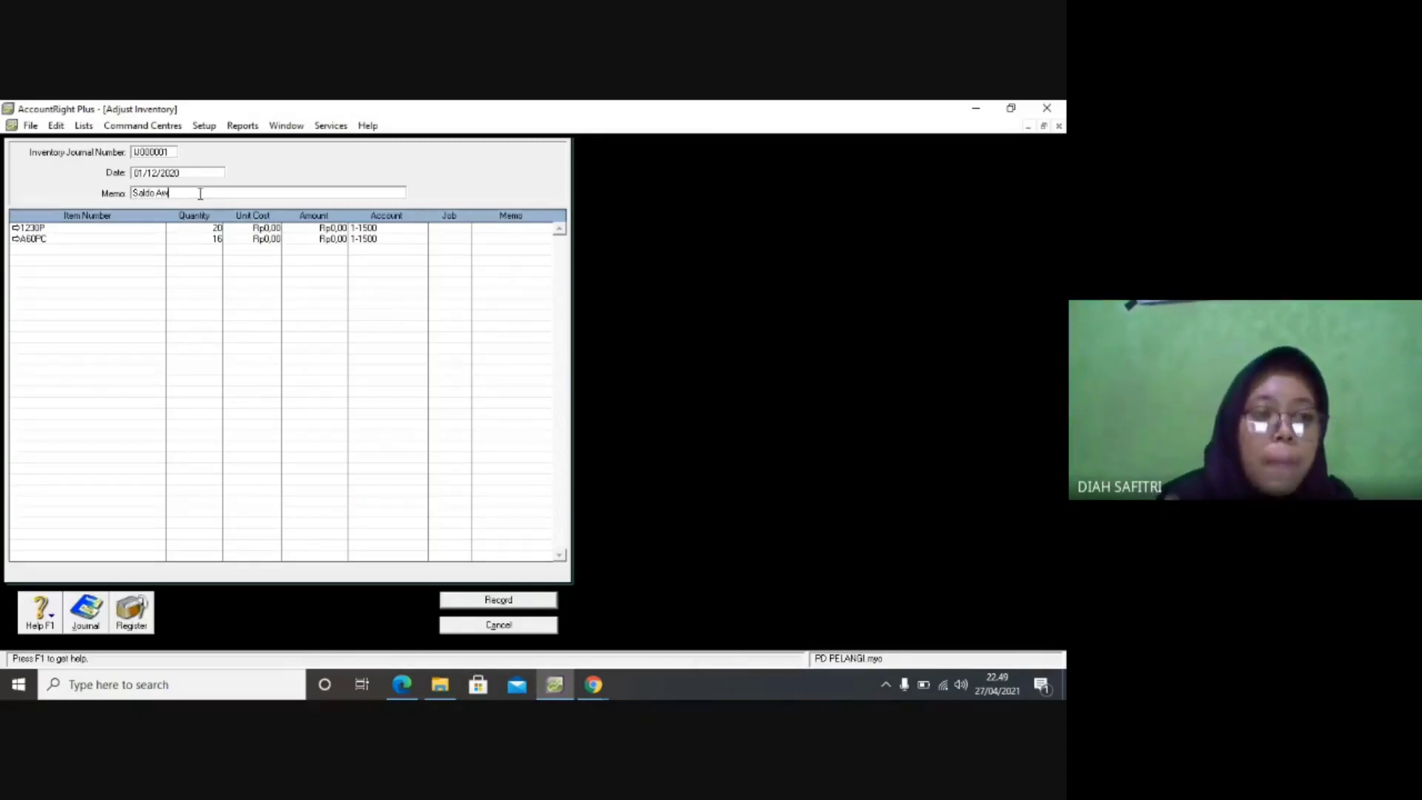
type("al Pe")
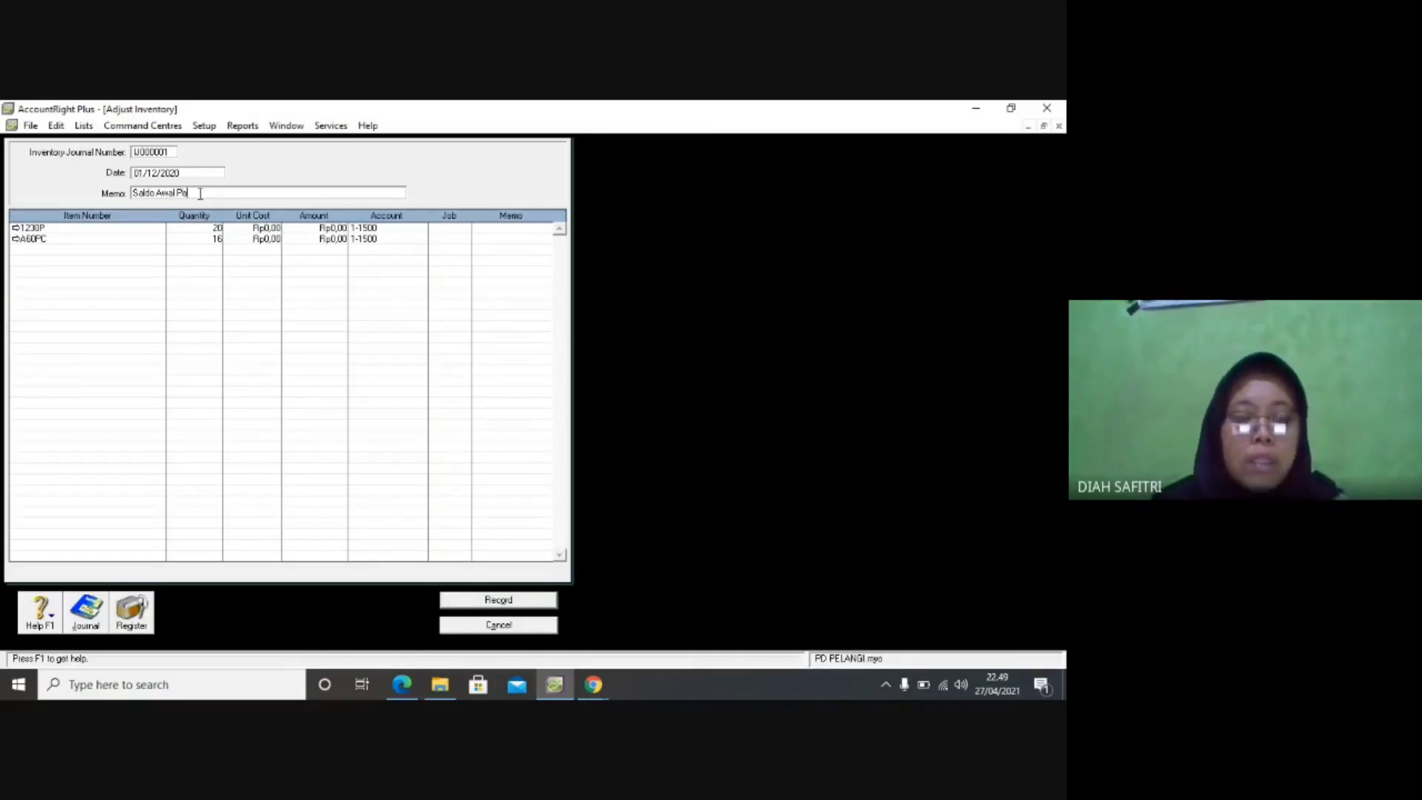
type("rsediaan Barang ")
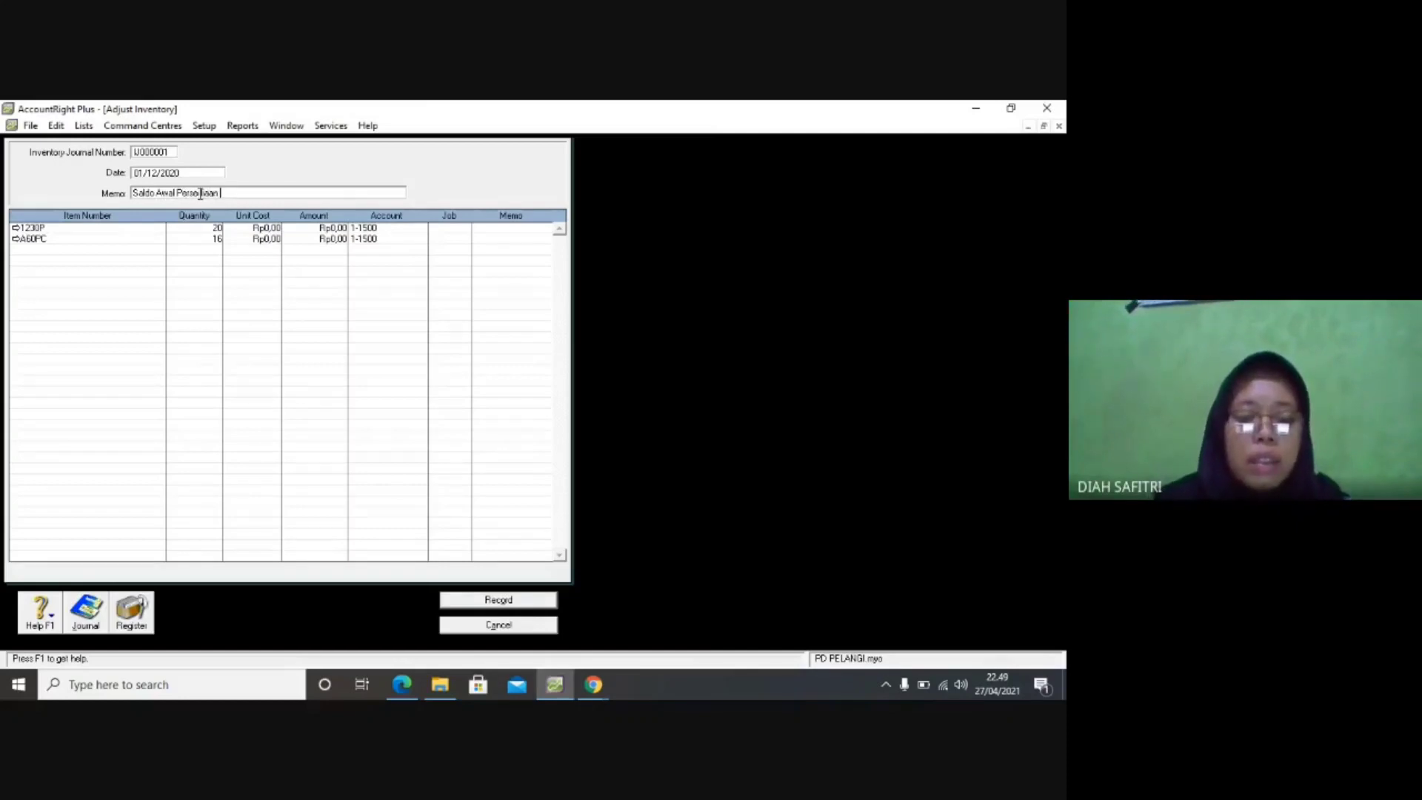
type("Dagangan")
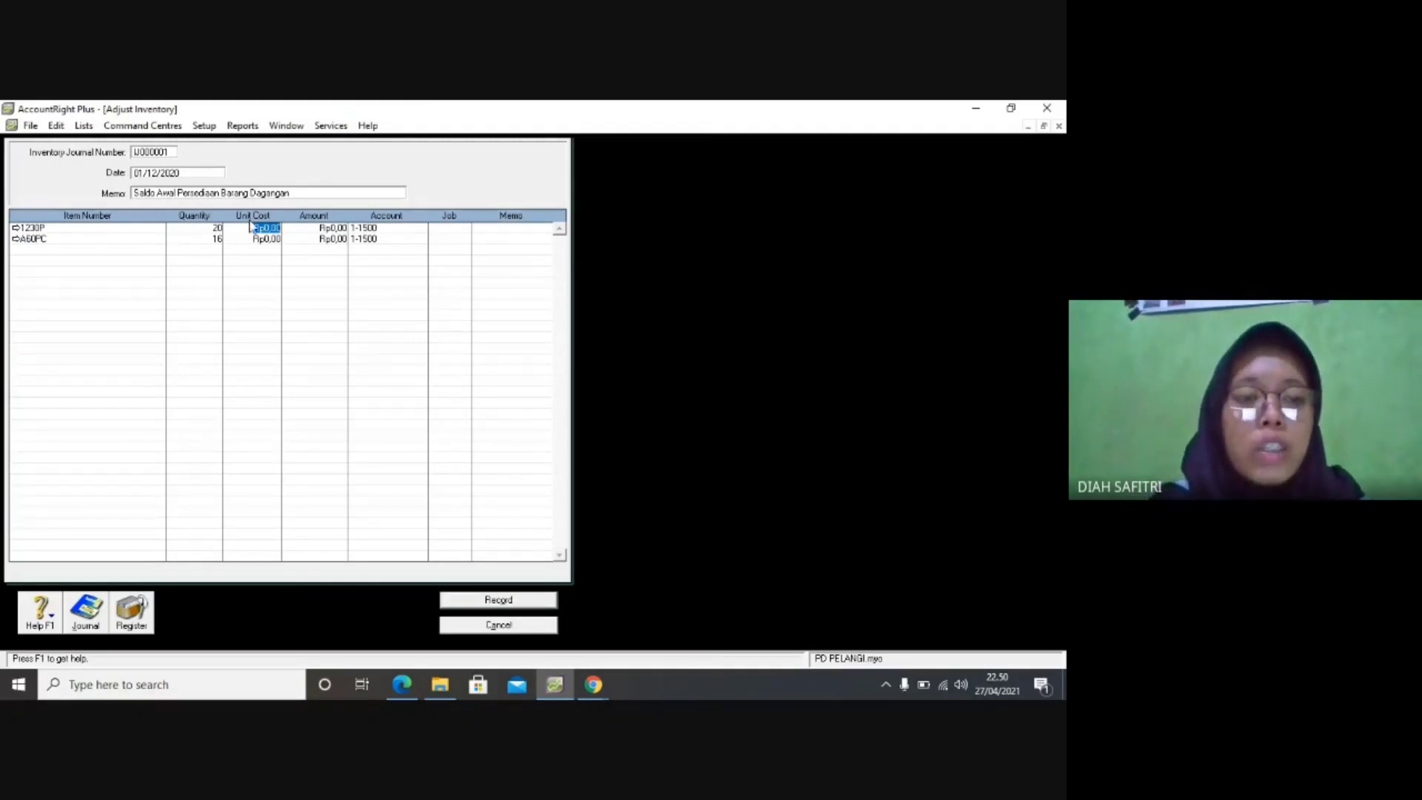
Set the unit cost of the IBM P-230 line to Rp16.000.000, taken from the assignment PDF's inventory table.
left_click(403, 687)
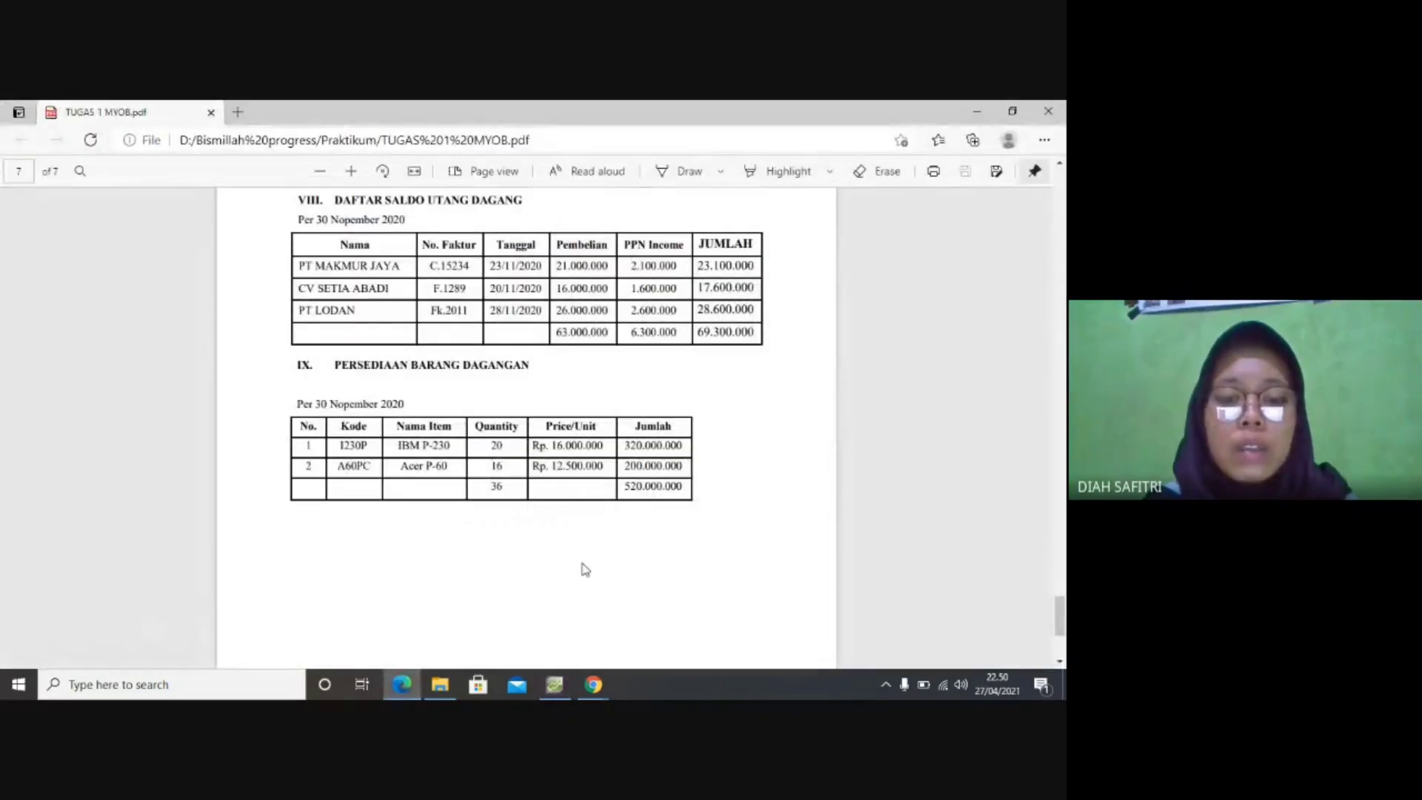
left_click(567, 690)
type("1")
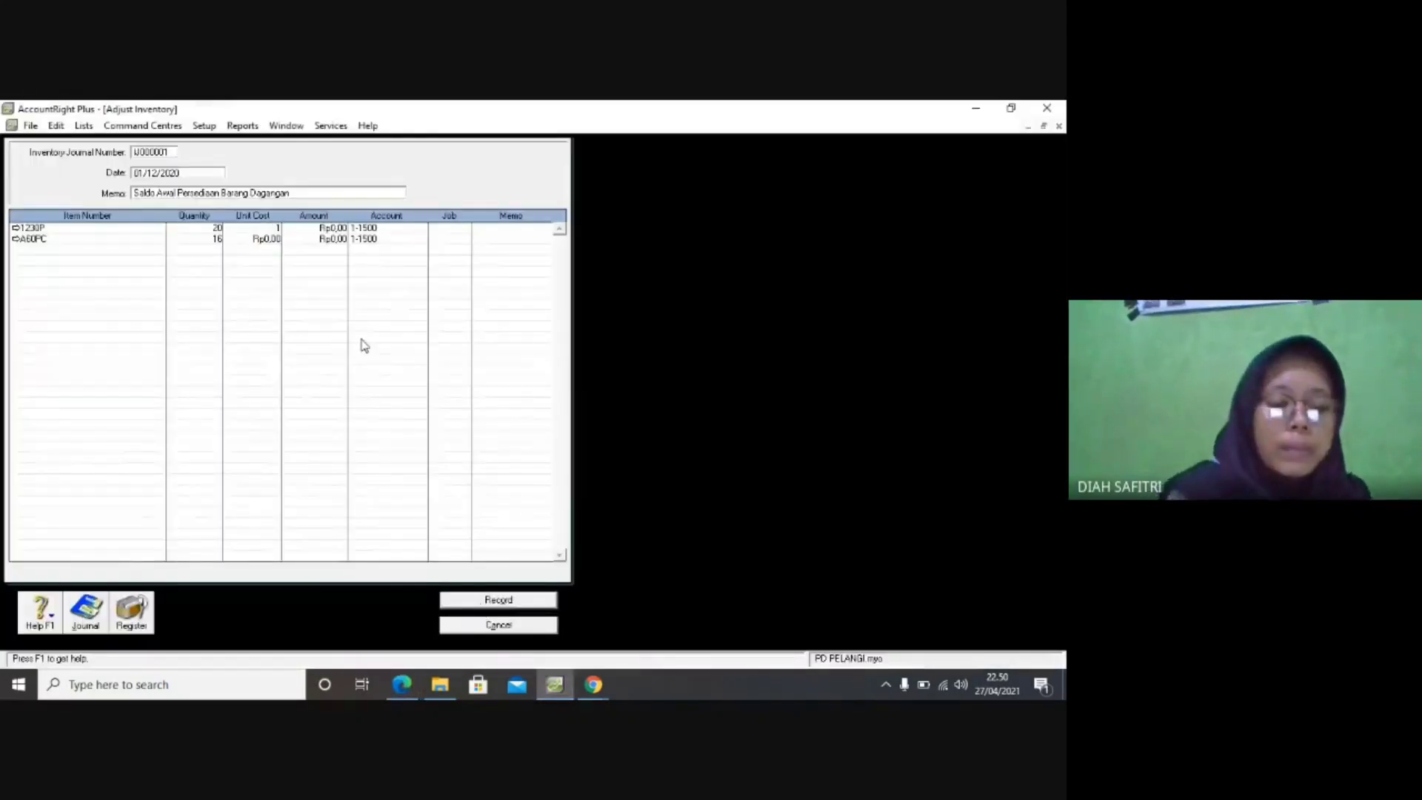
type("6000000")
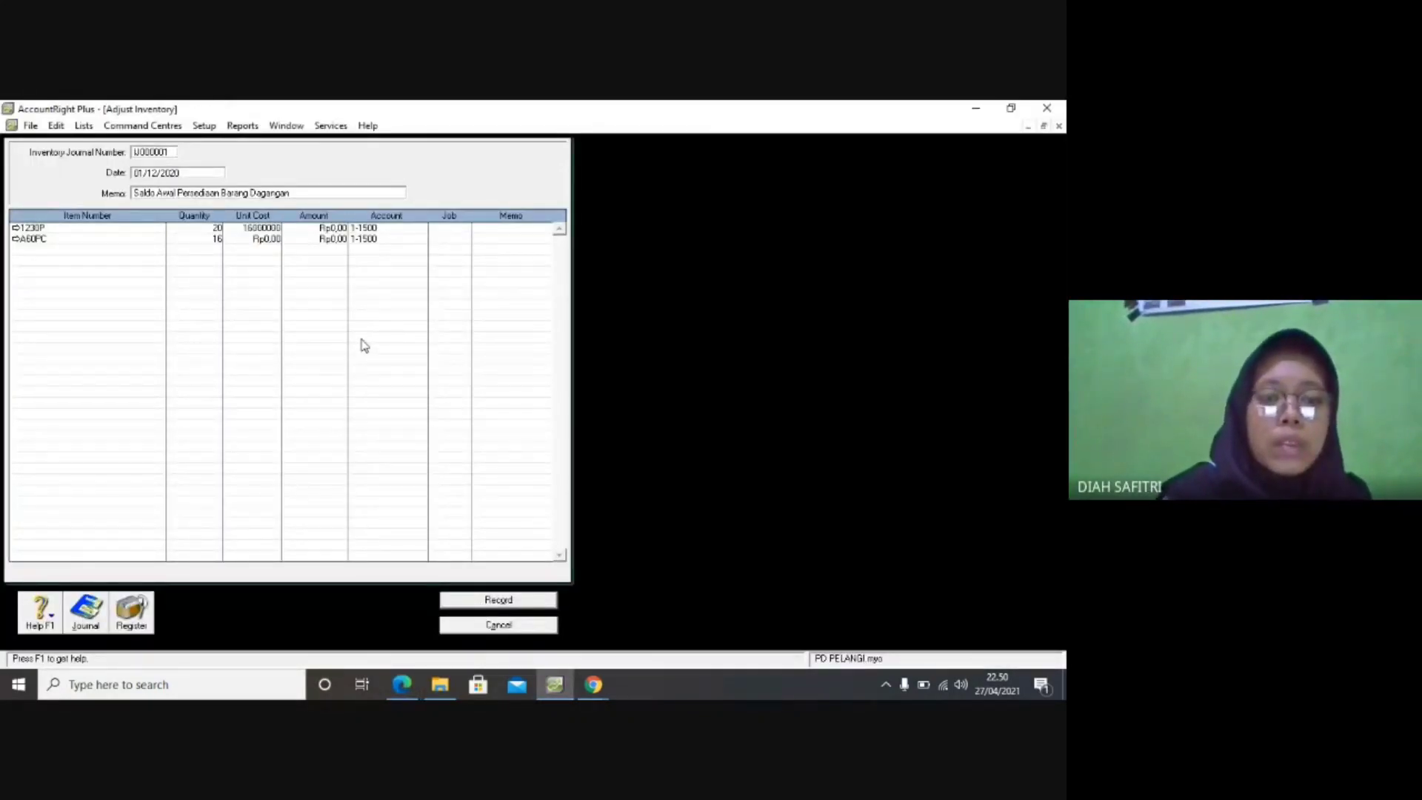
key("Return")
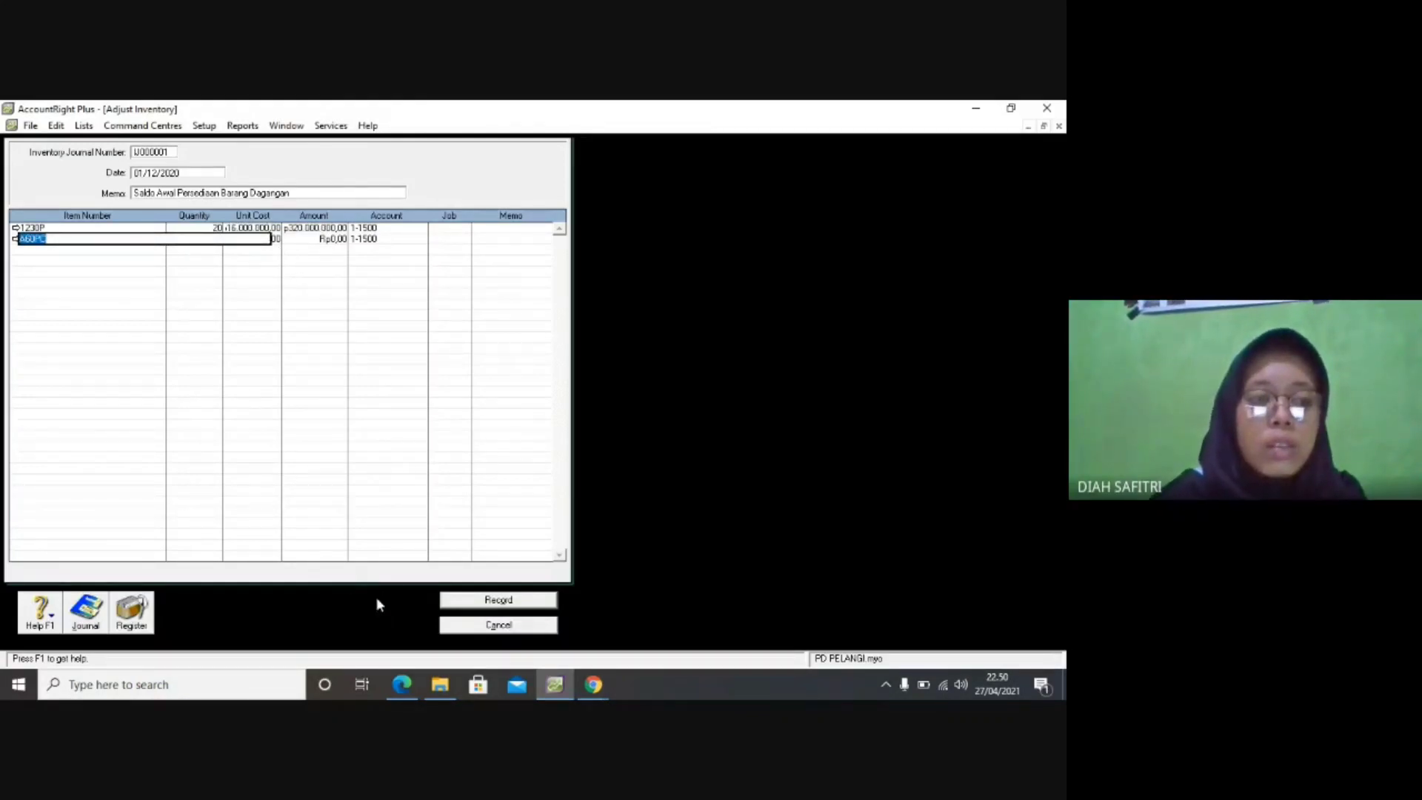
left_click(401, 684)
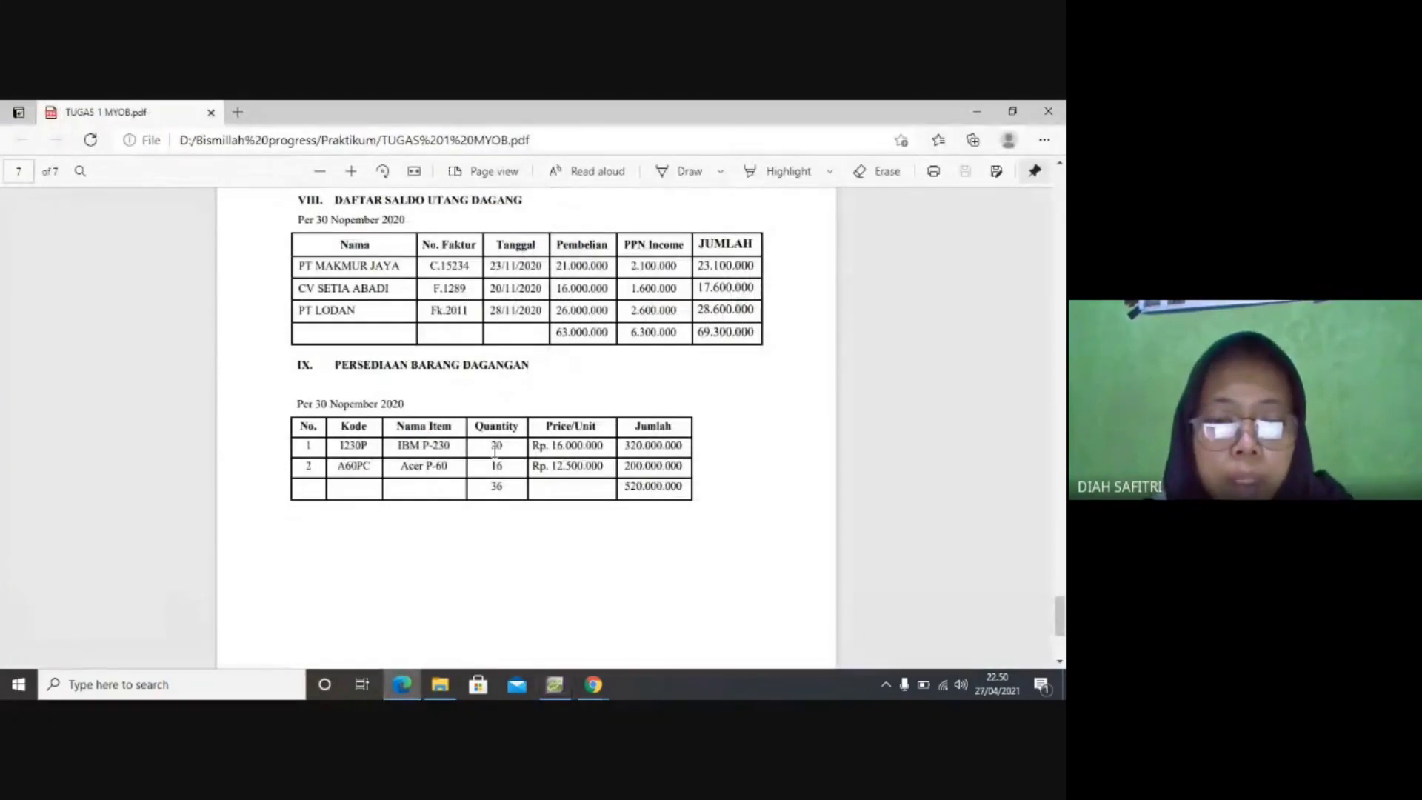
left_click(555, 684)
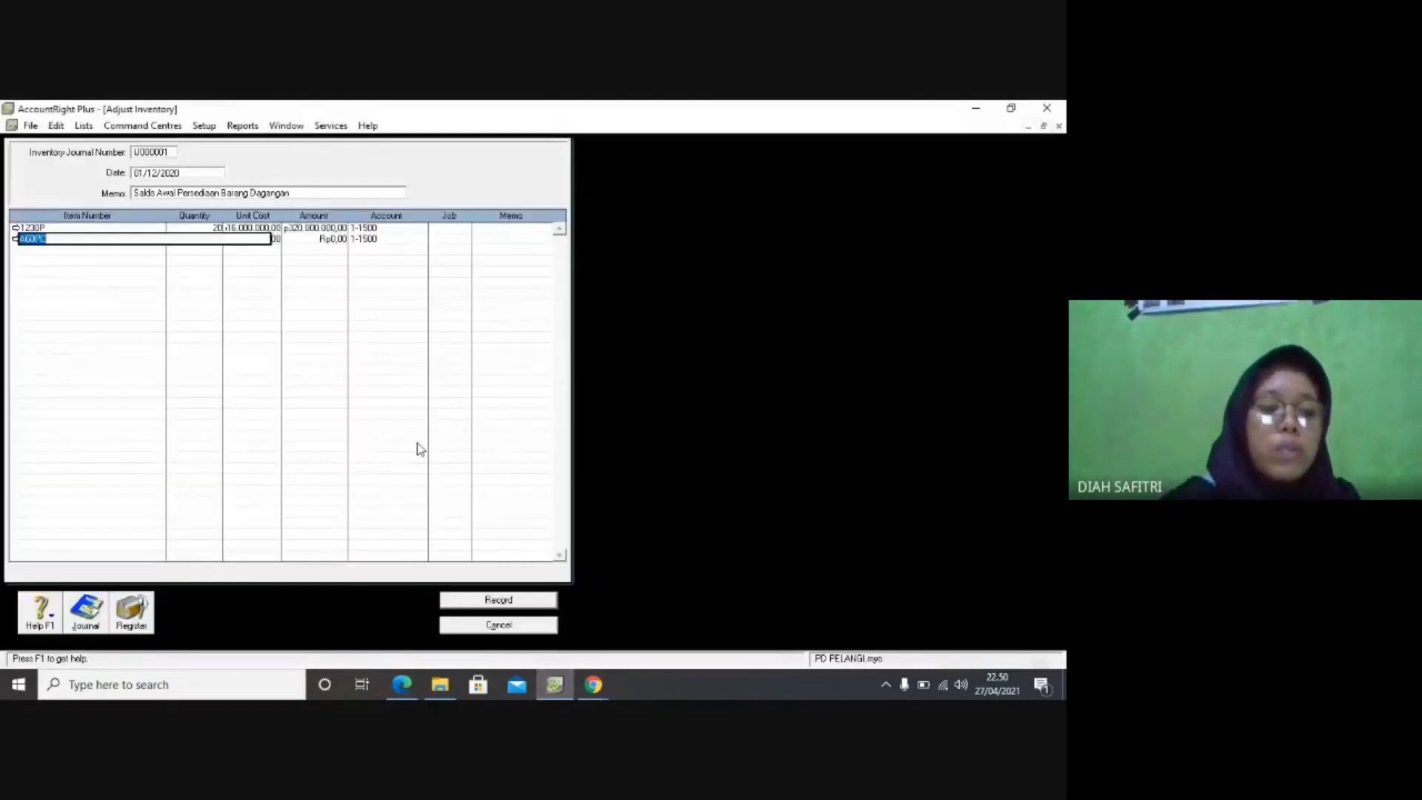
type("1250000")
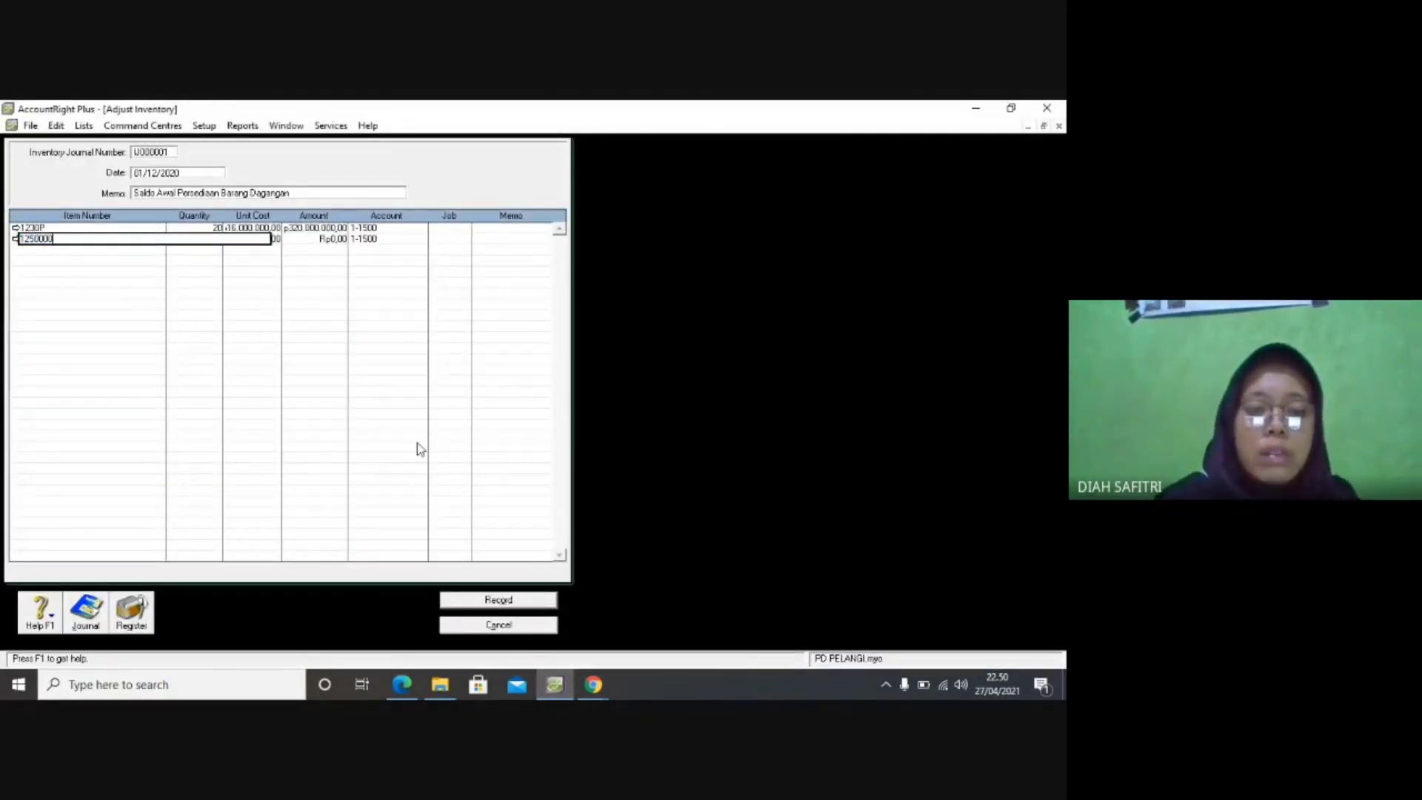
type("0")
key("Tab")
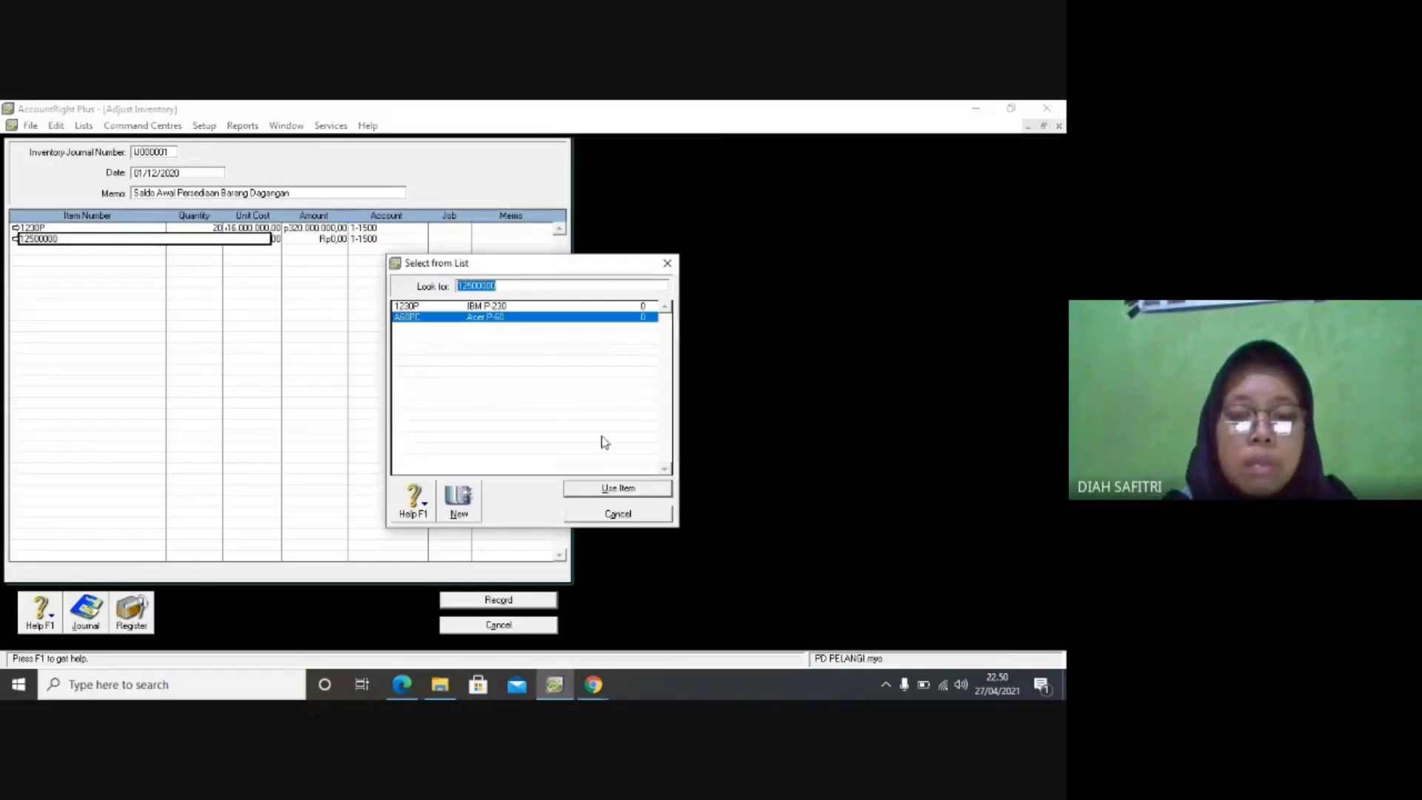
left_click(618, 513)
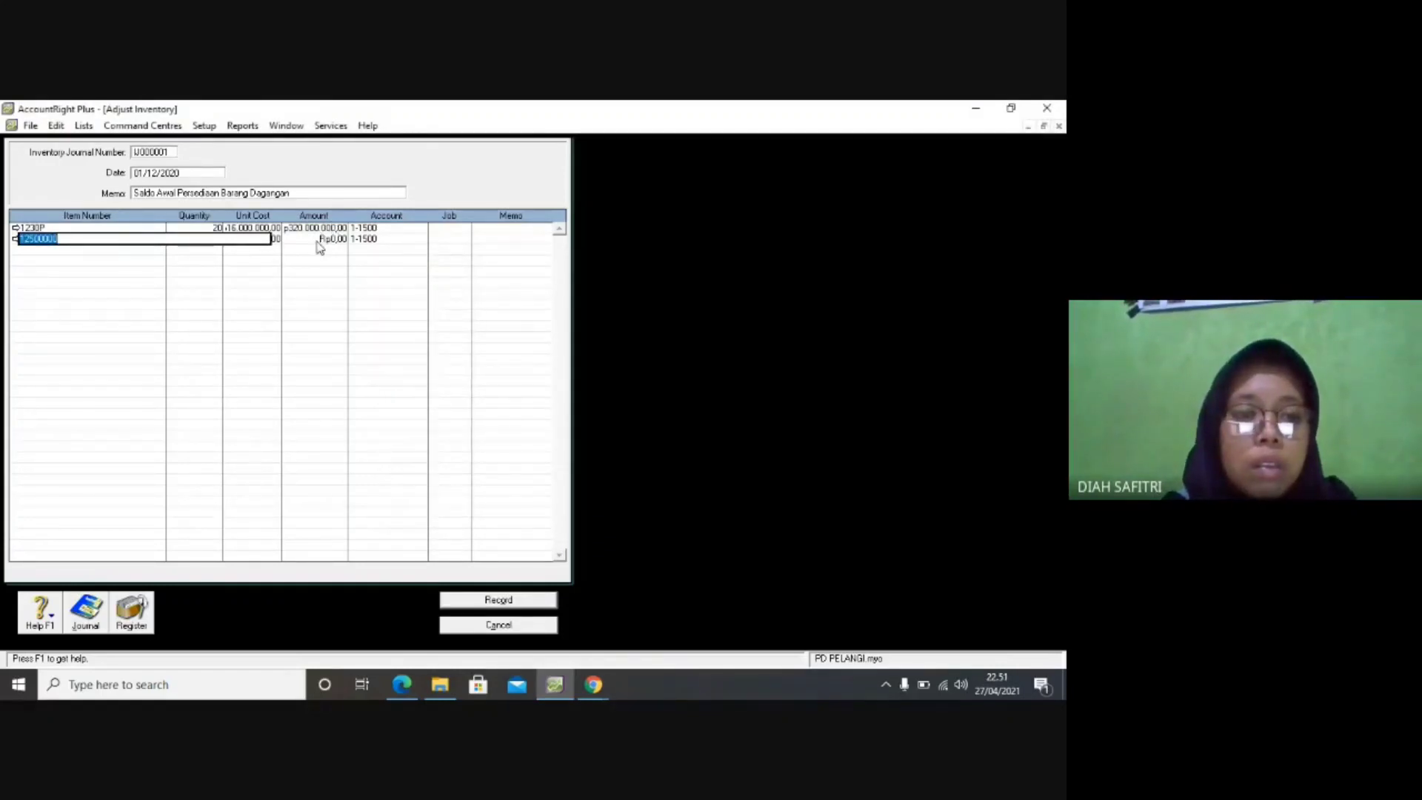
key("Tab")
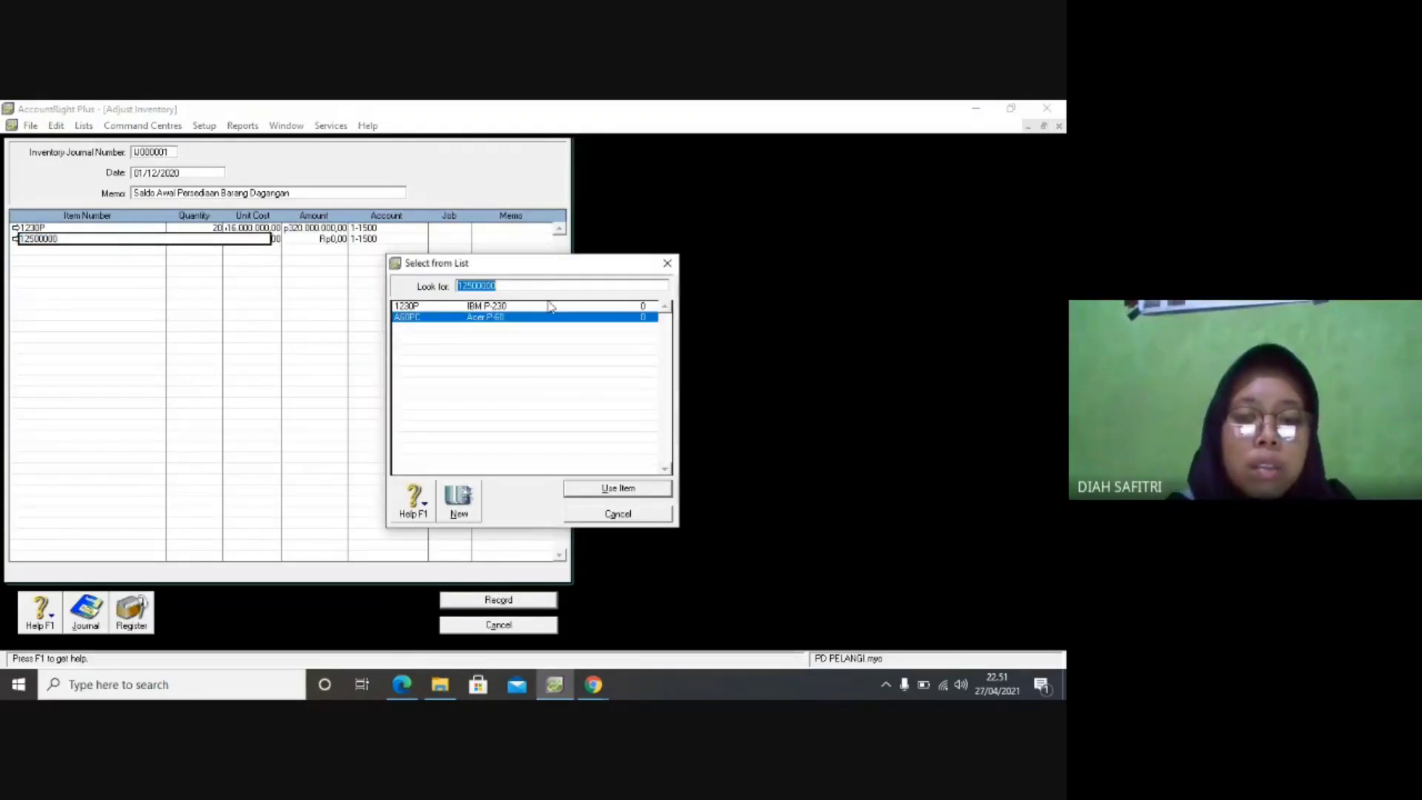
left_click(603, 489)
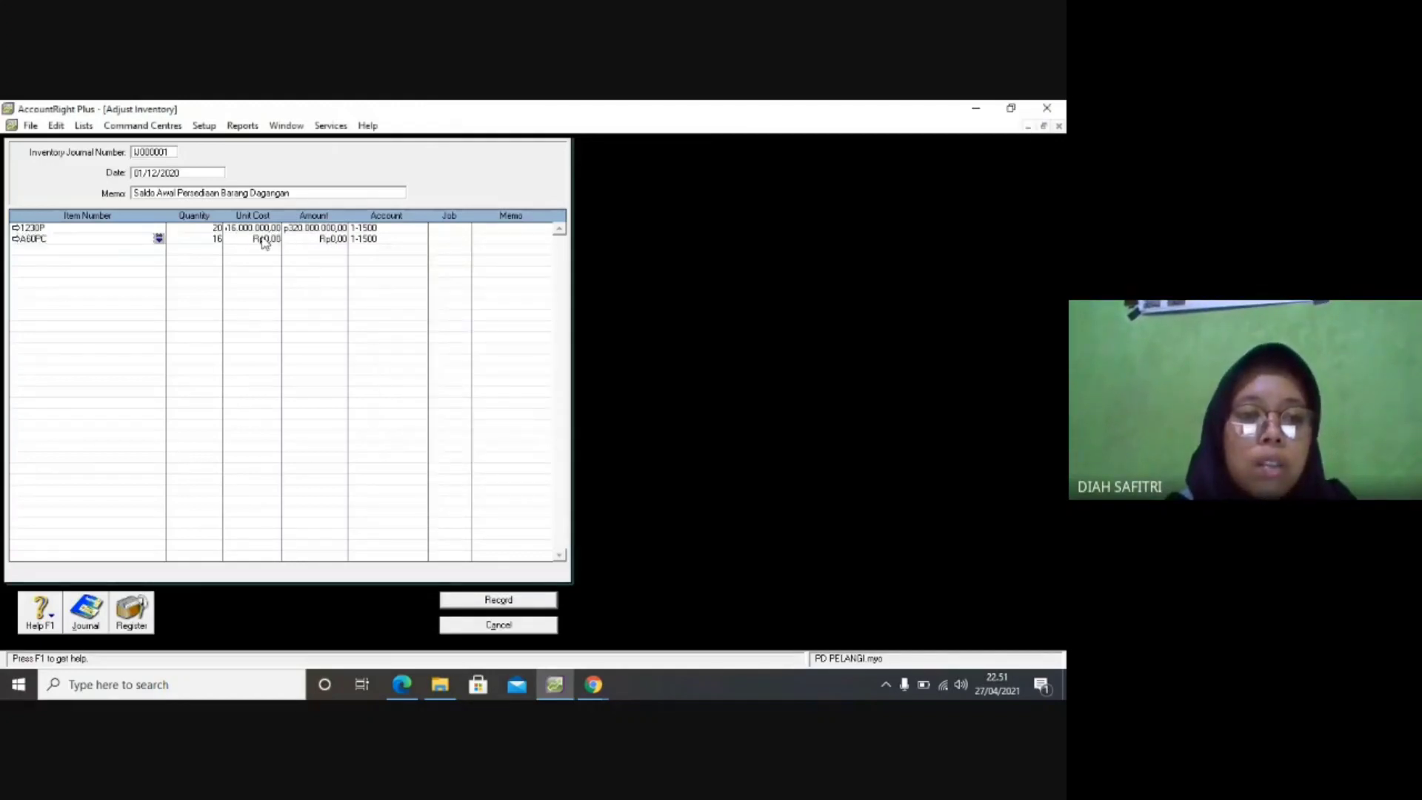
Set the unit cost of the Acer P-60 (A60PC) line to Rp12.500.000.
left_click(264, 240)
type("12.5")
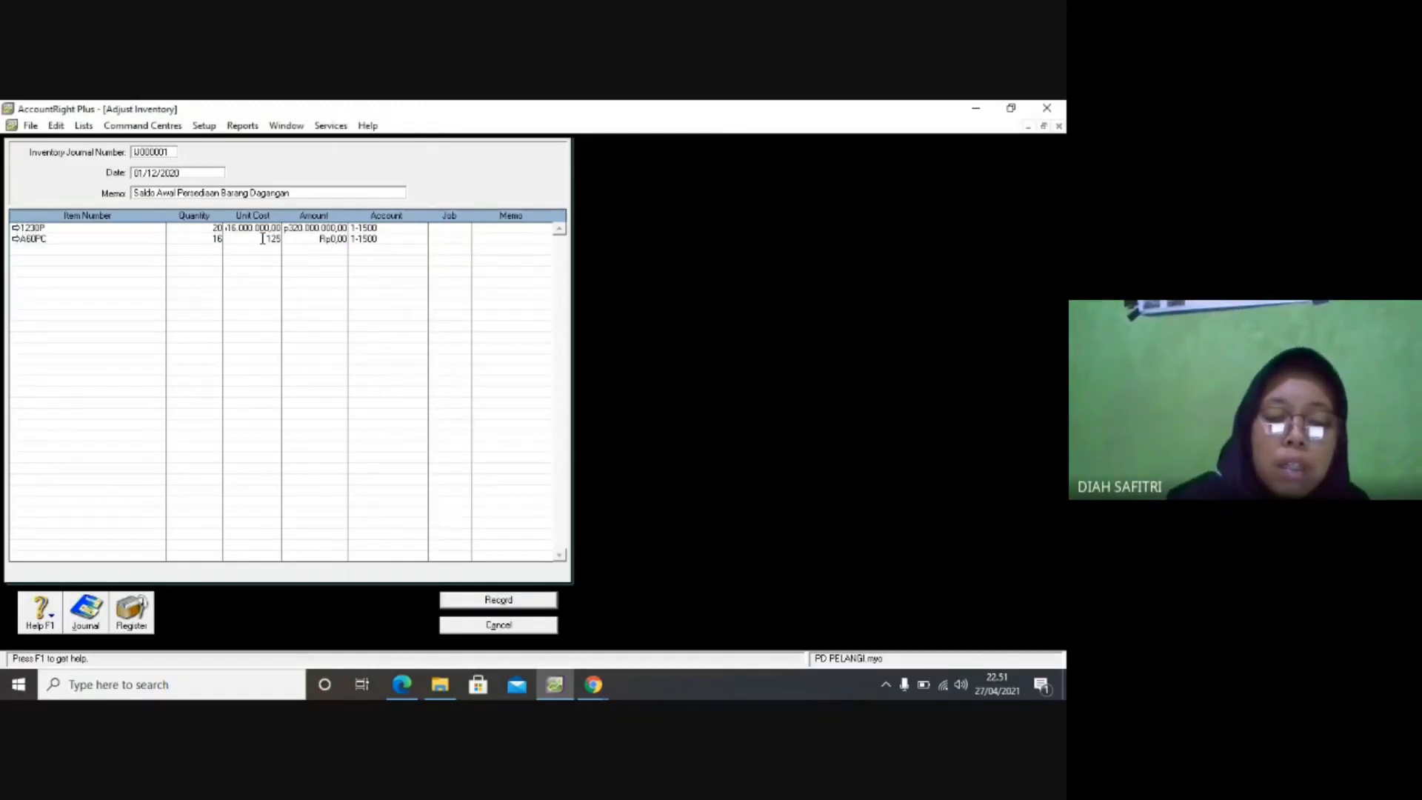
type("00.000")
key("Return")
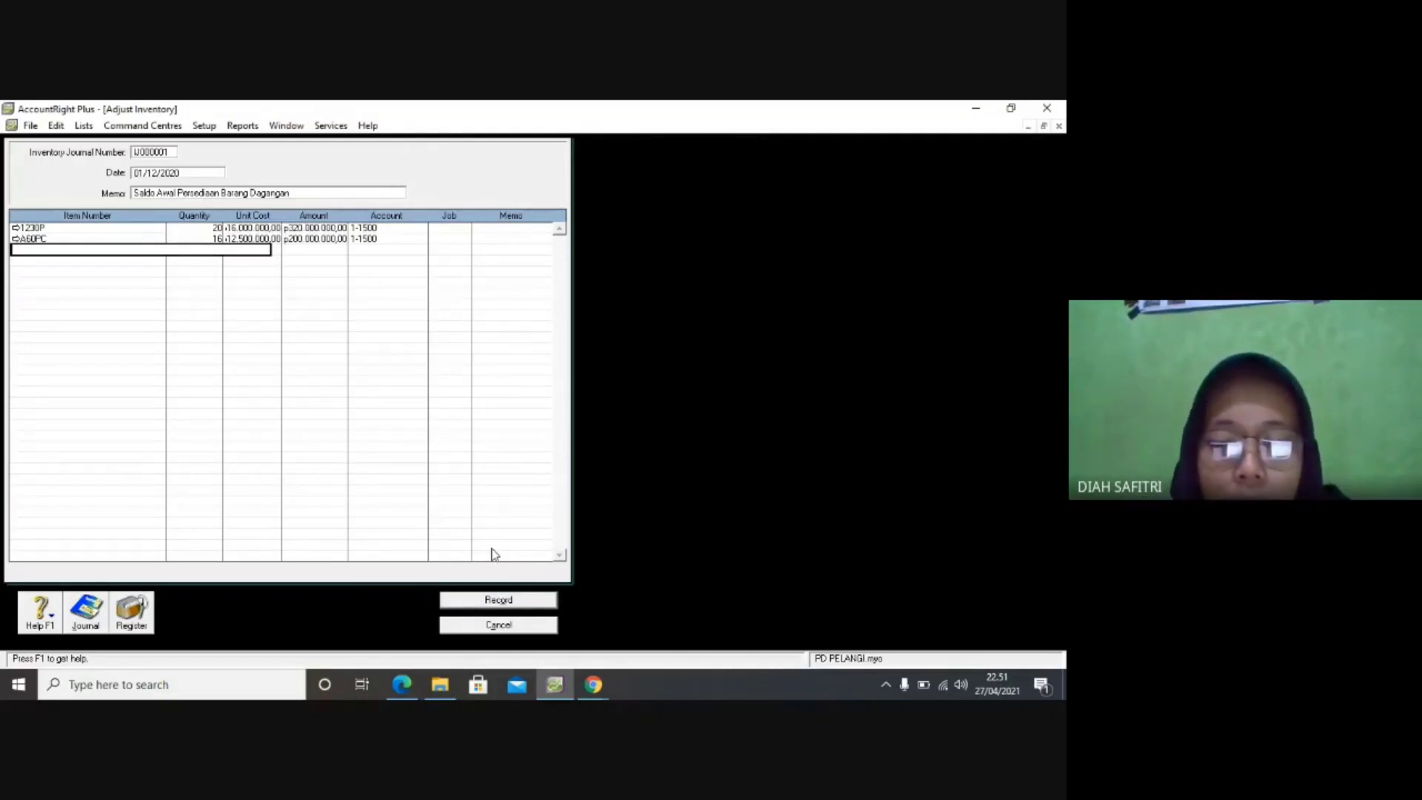
Record the opening stock inventory adjustment.
left_click(481, 601)
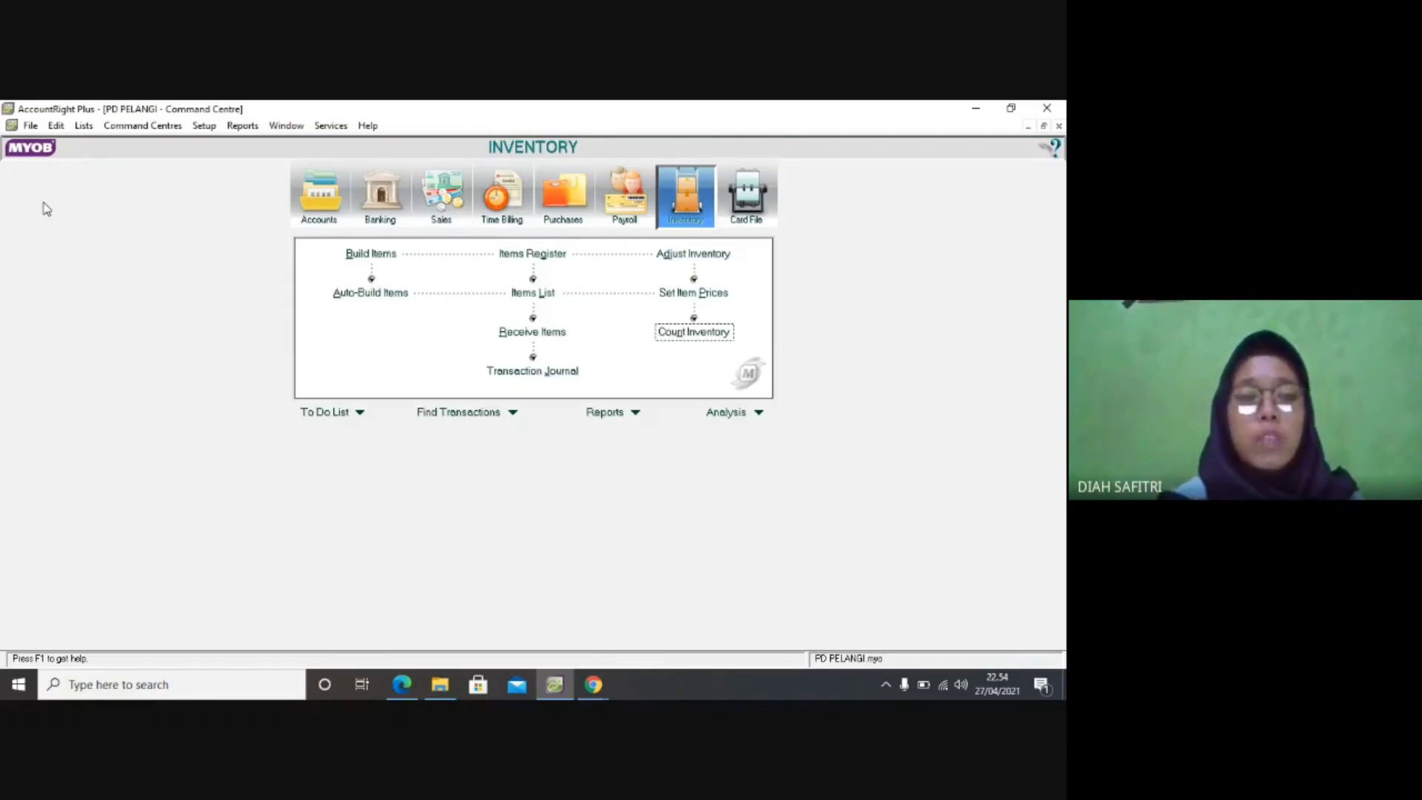
Open the Company Data Auditor and run its Transaction Review for 01/12/2020 to 31/12/2020.
left_click(141, 126)
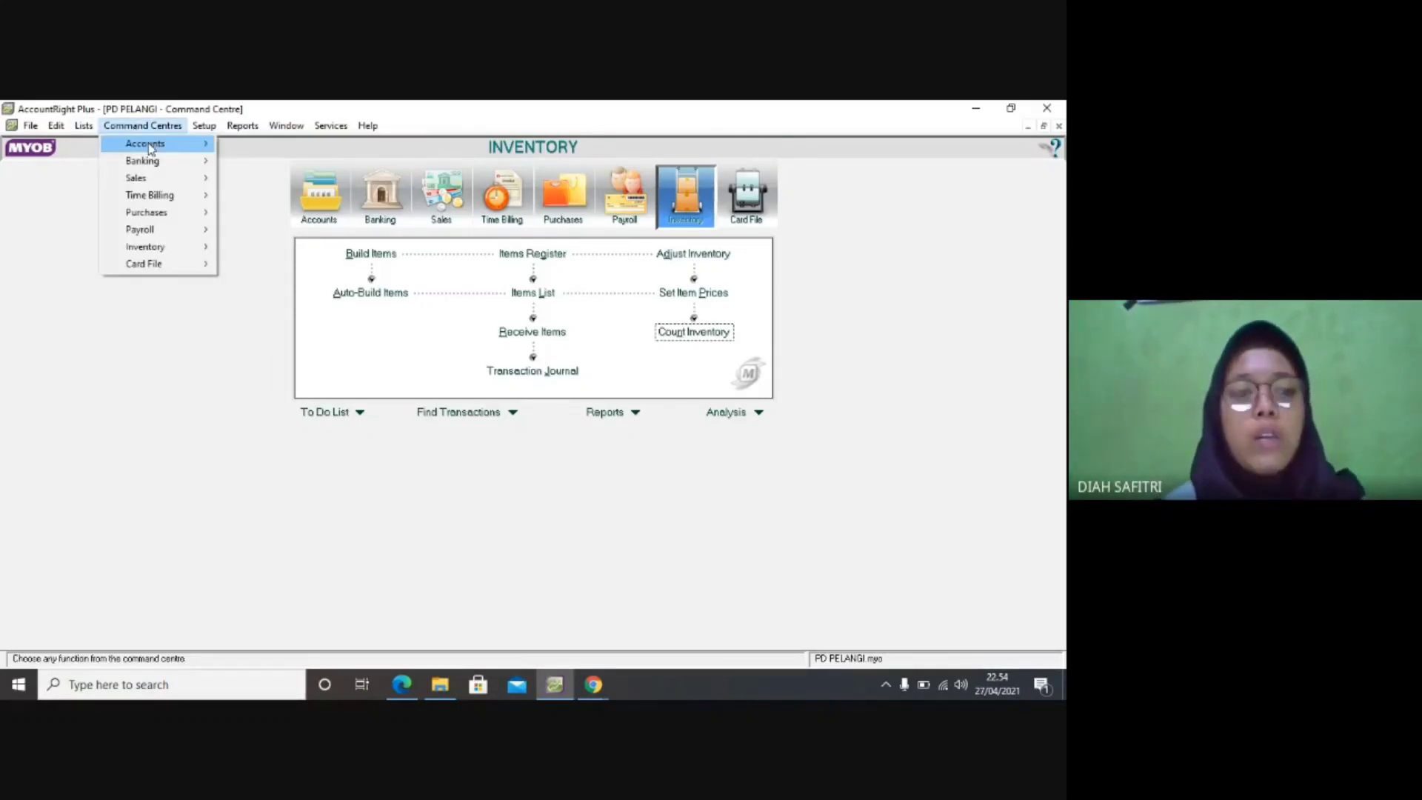
mouse_move(148, 143)
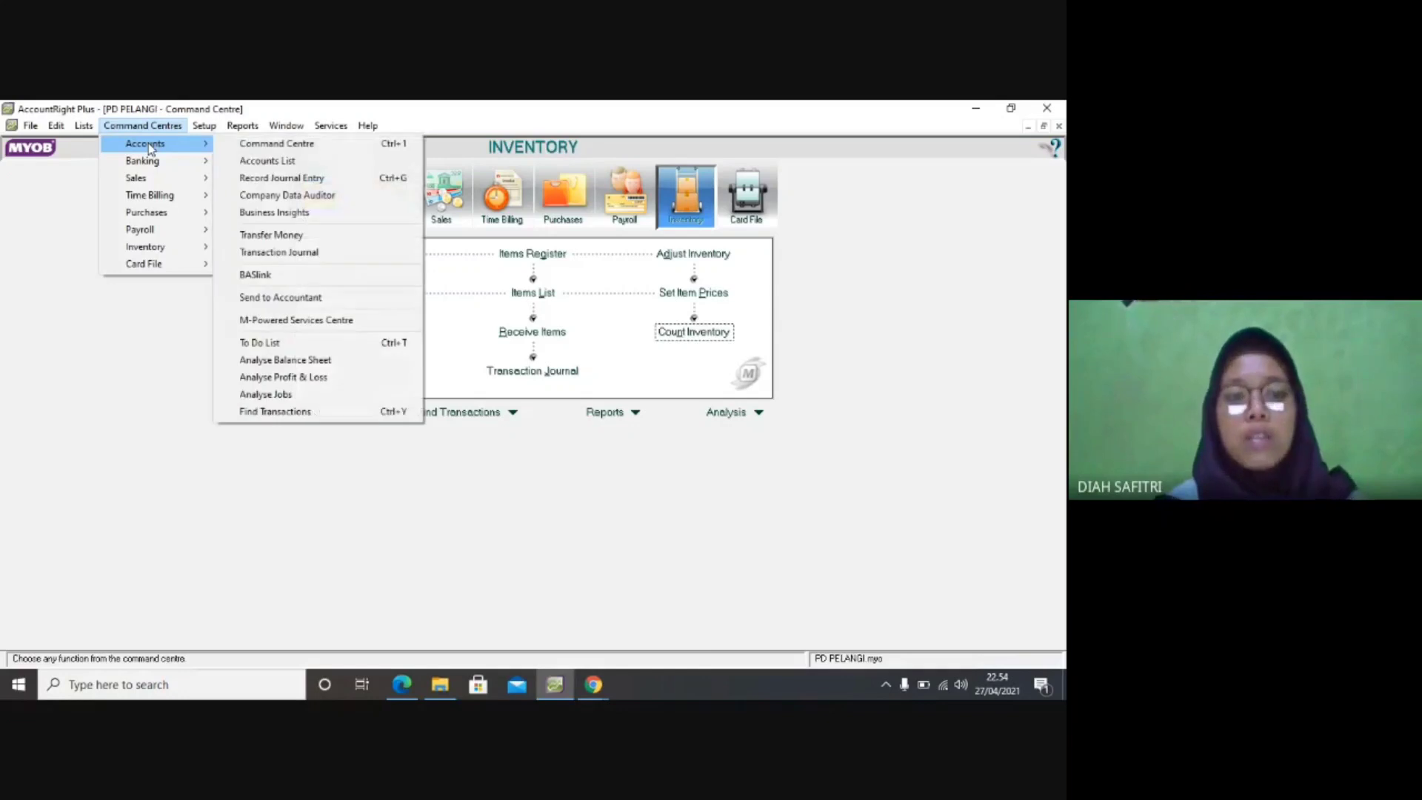
left_click(265, 198)
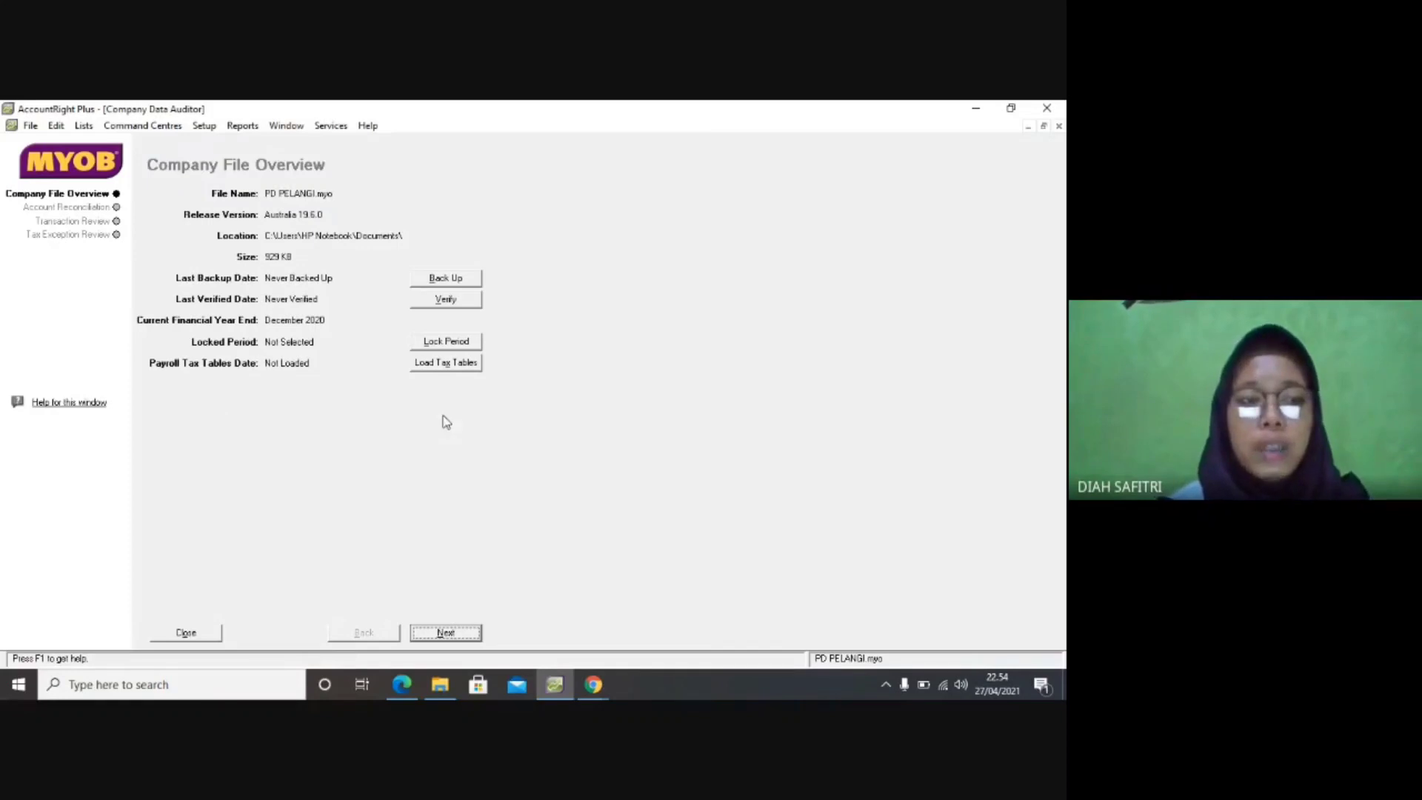
left_click(442, 634)
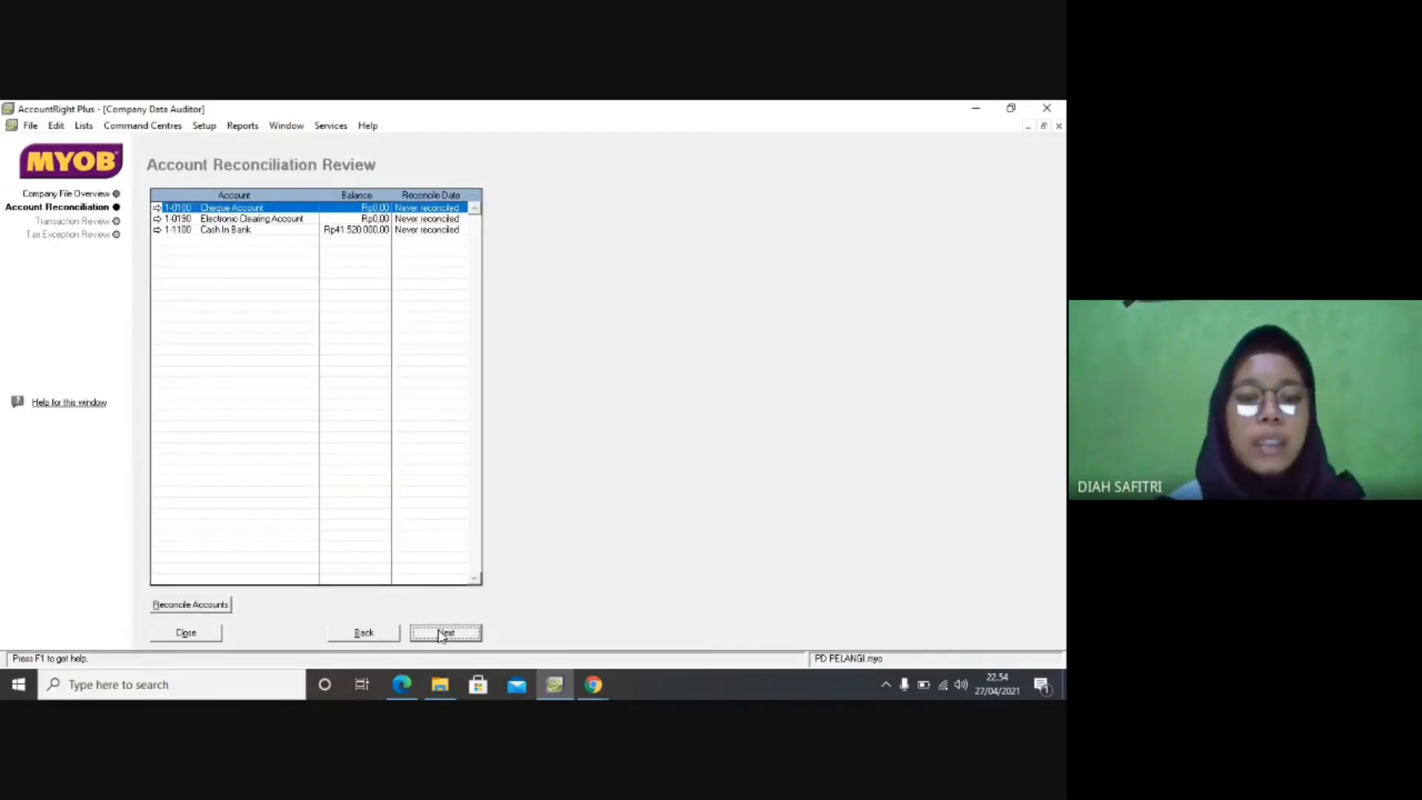
left_click(445, 633)
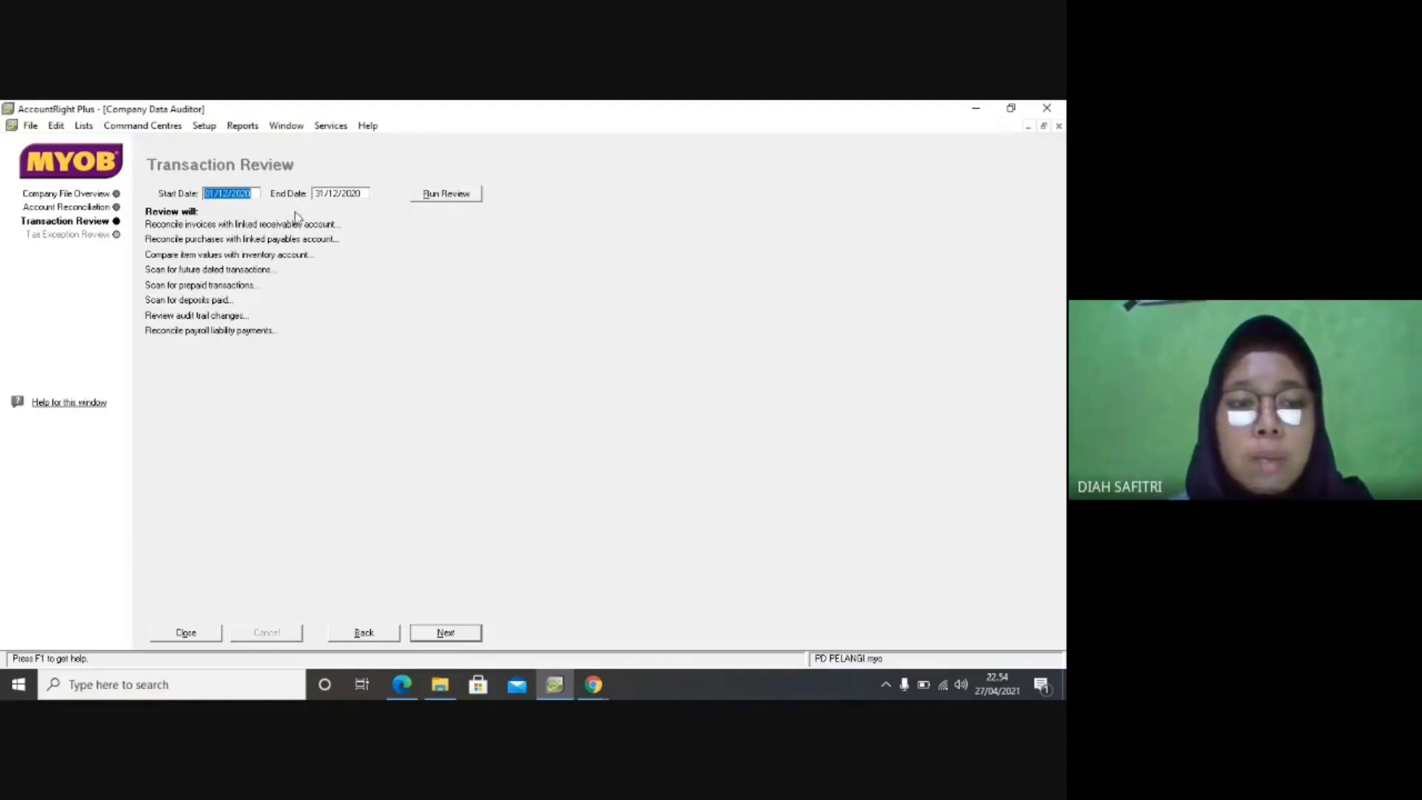
left_click(431, 199)
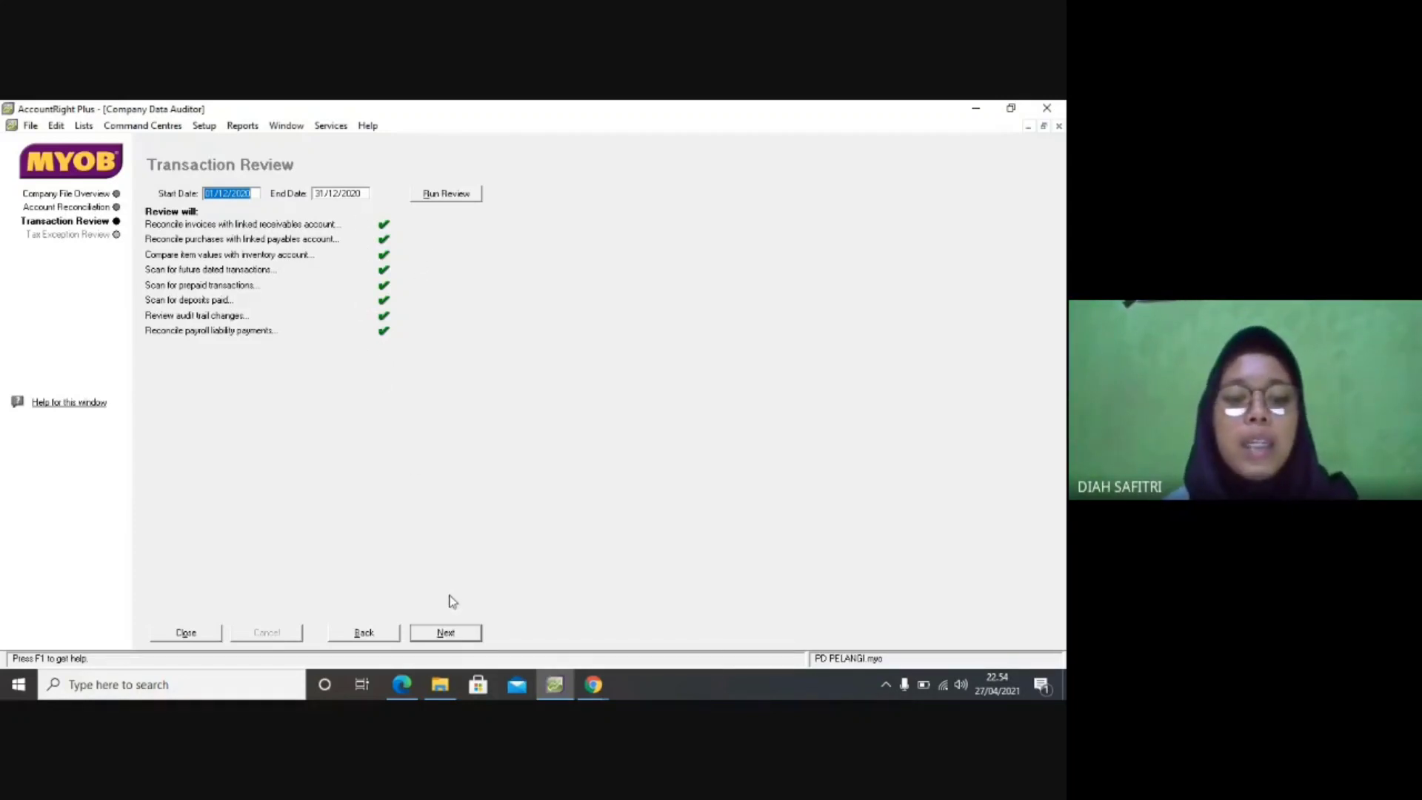
Run the Tax Exception Review for December 2020 and finish the audit without printing the summary report.
left_click(448, 633)
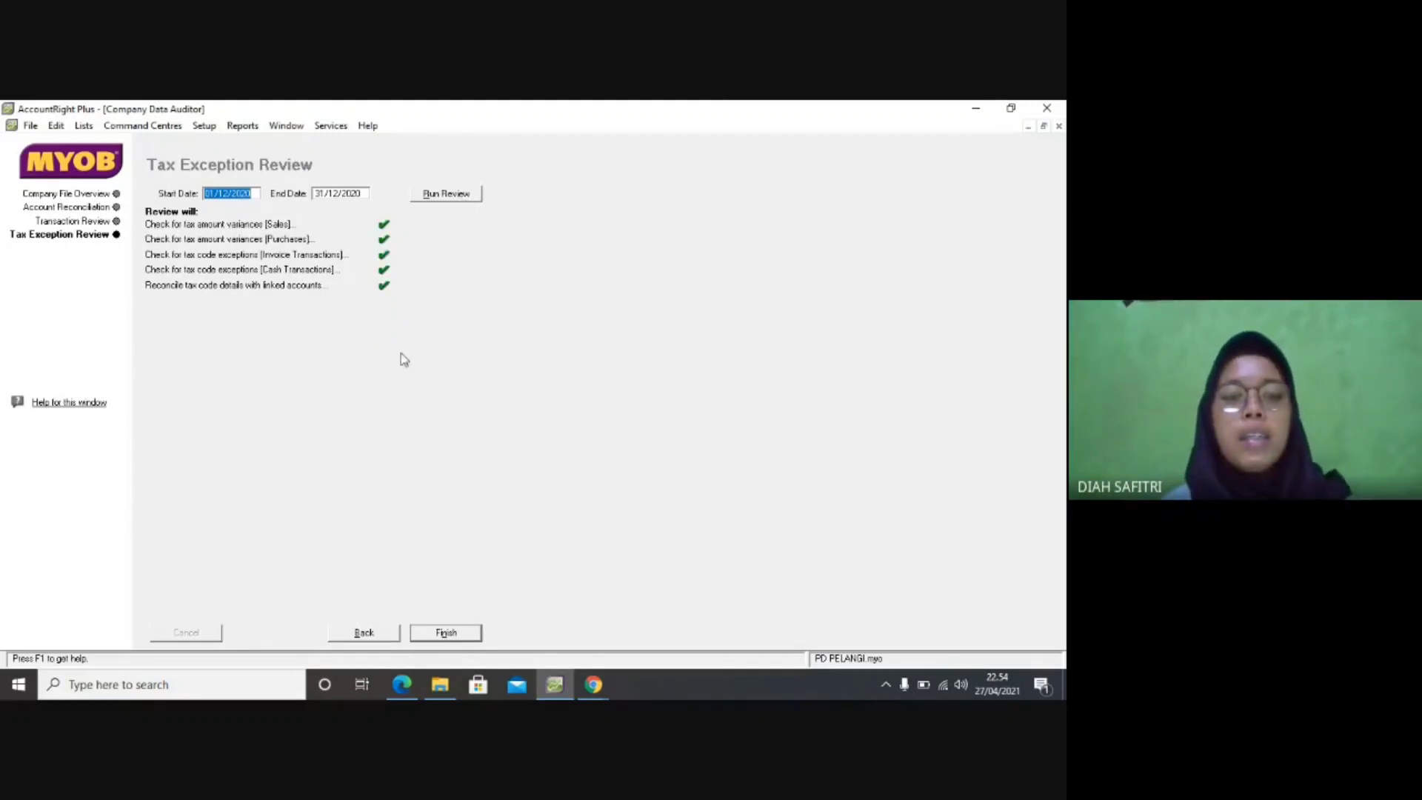
left_click(443, 634)
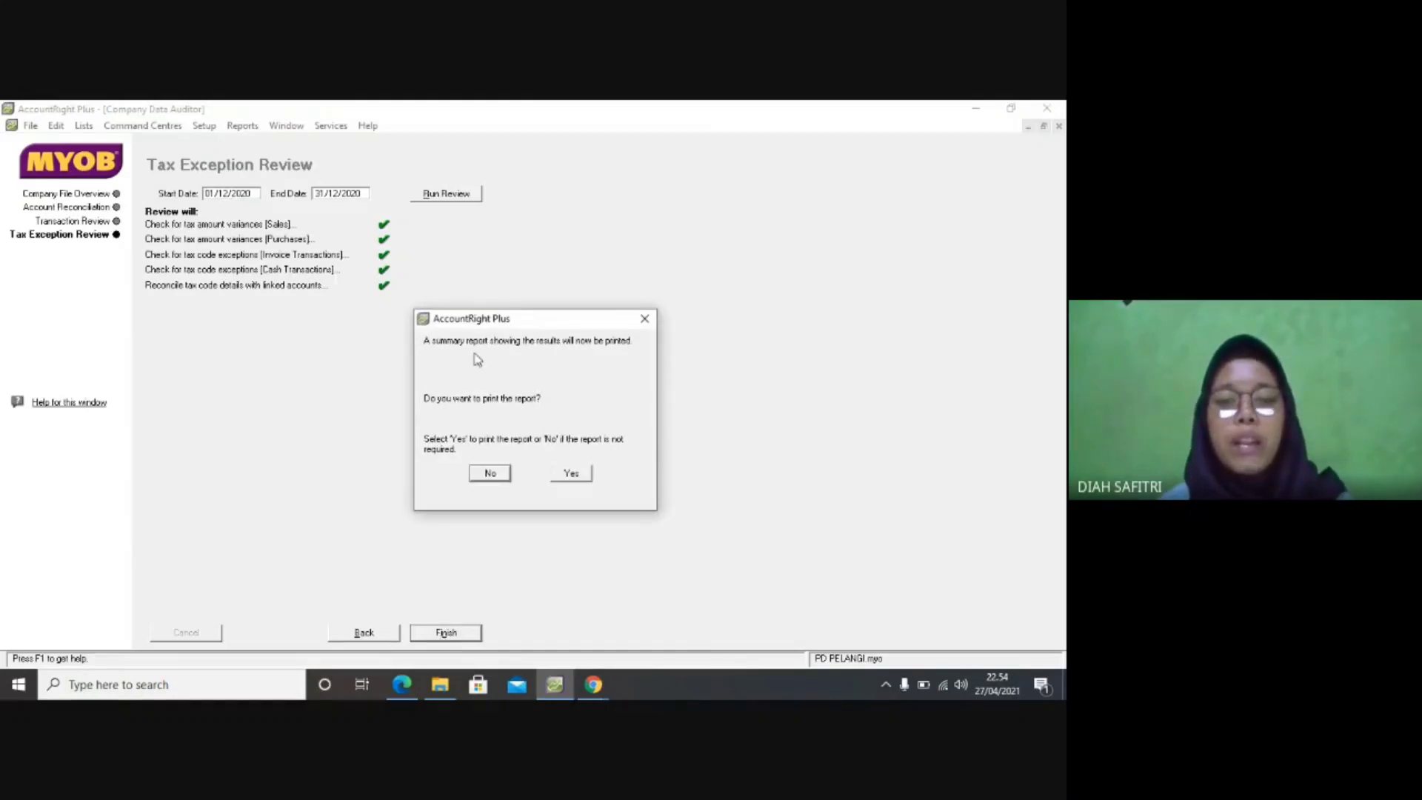
left_click(485, 476)
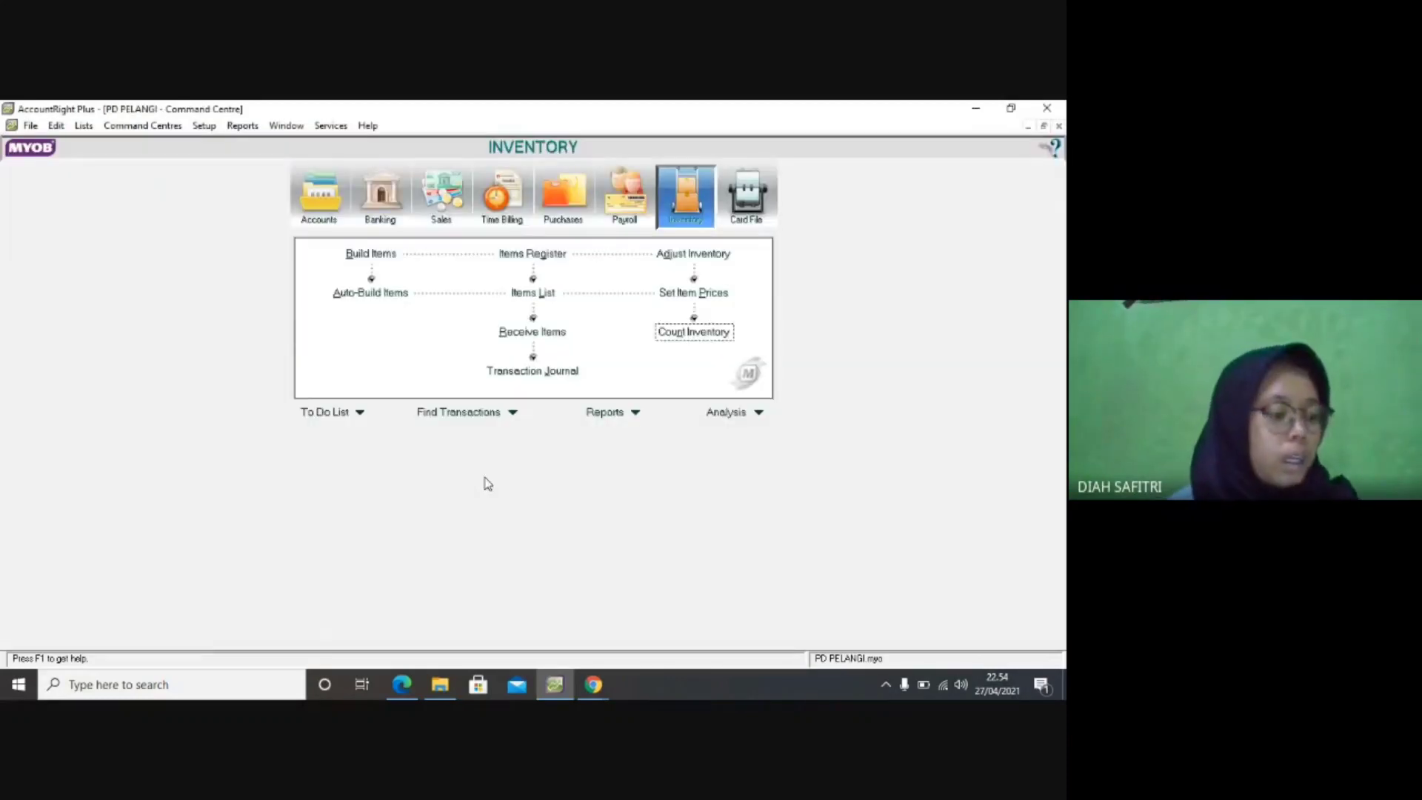